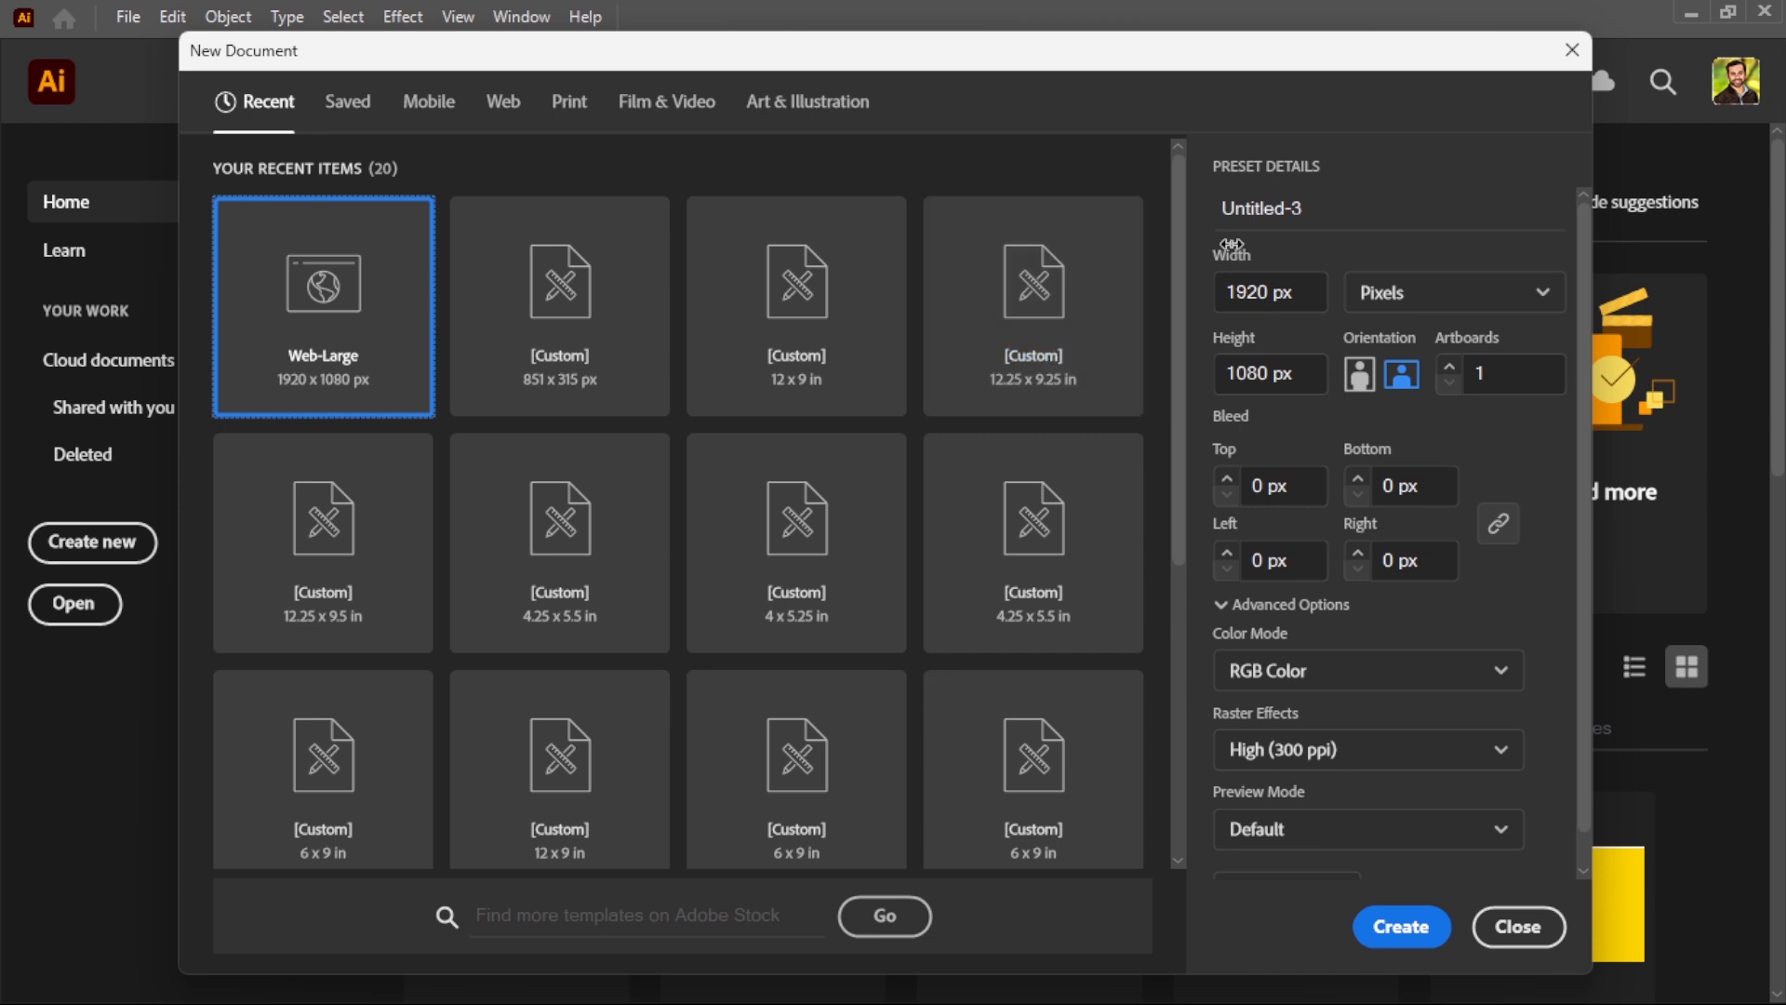
# Step: Create a new 1920 x 1080 px RGB document named Seamless Pattern Brush
pyautogui.click(1344, 205)
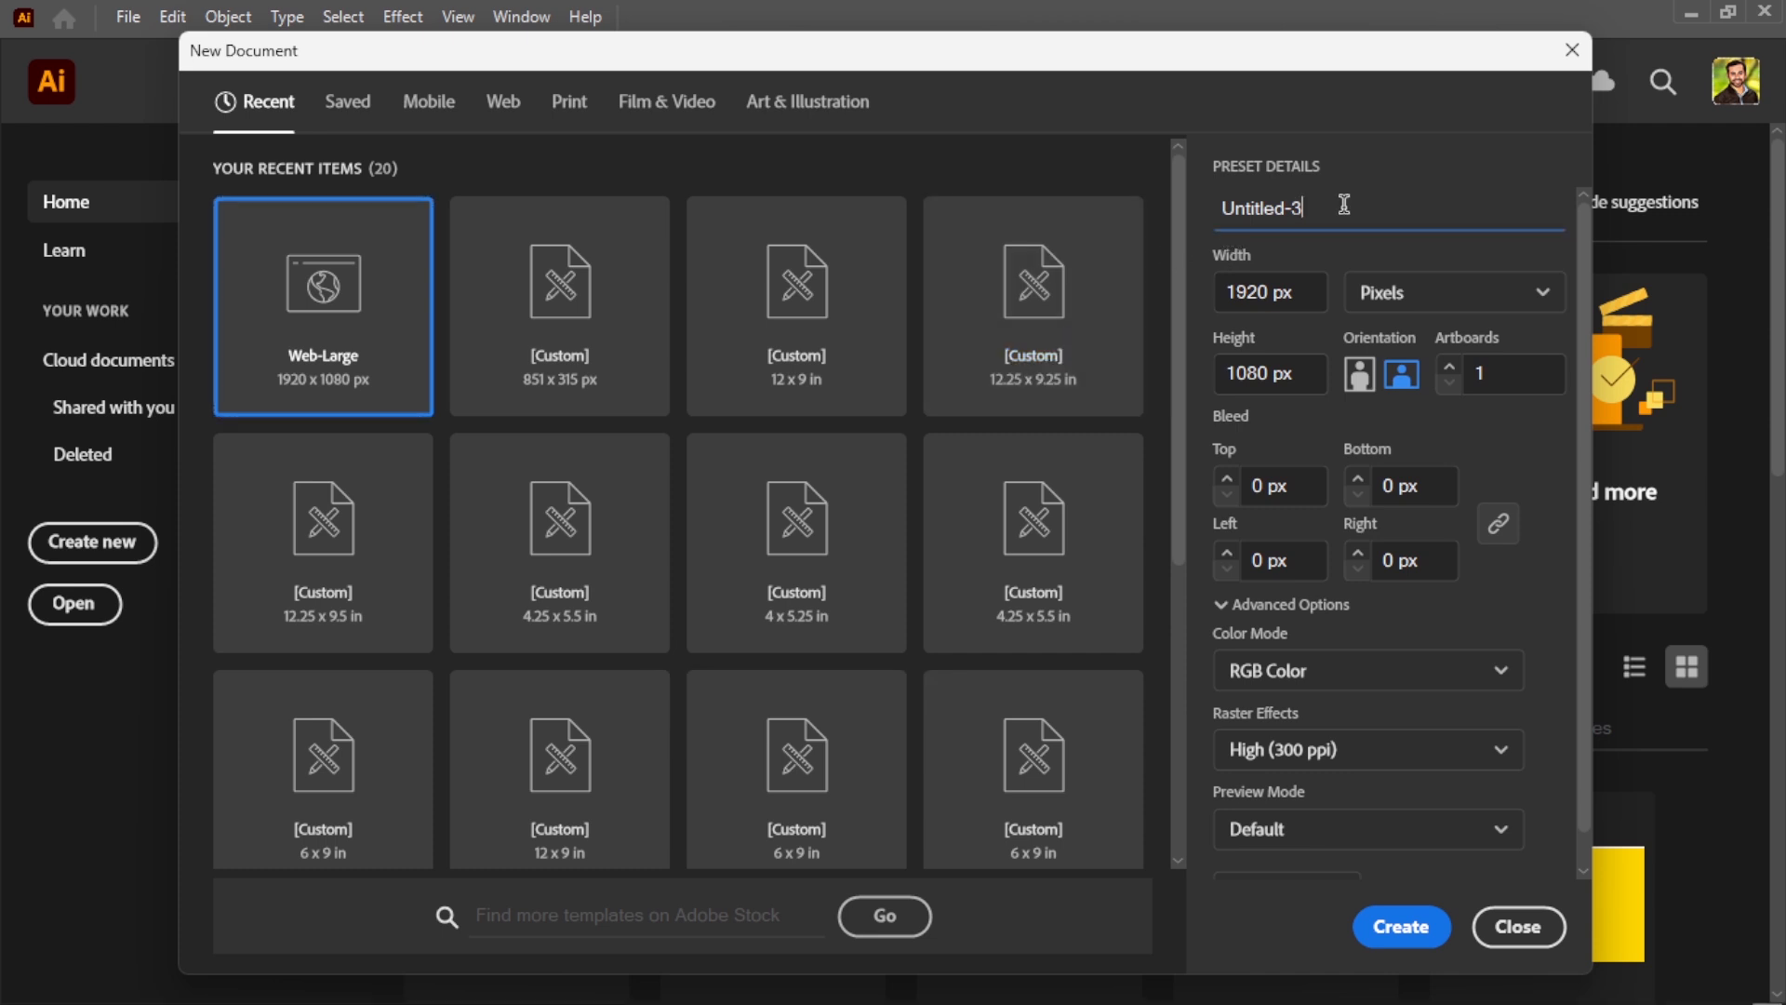
pyautogui.moveTo(1343, 205); pyautogui.dragTo(1185, 202)
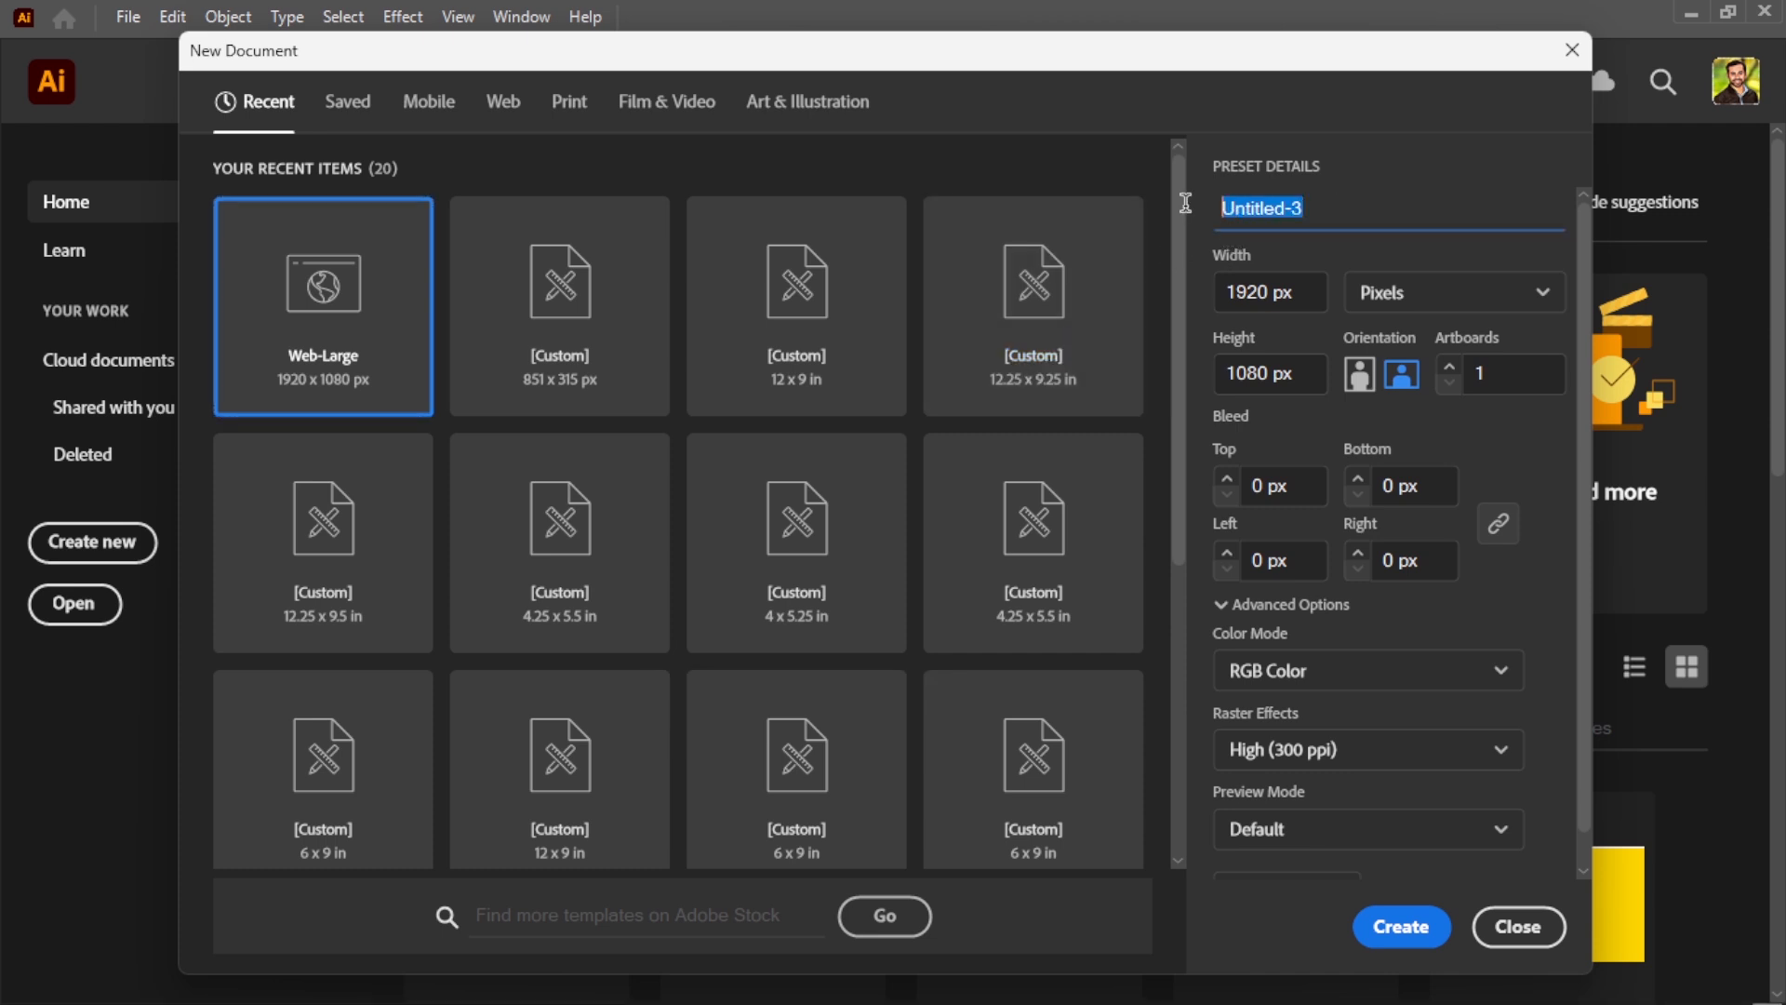
pyautogui.write('Seamless Pattern Brush')
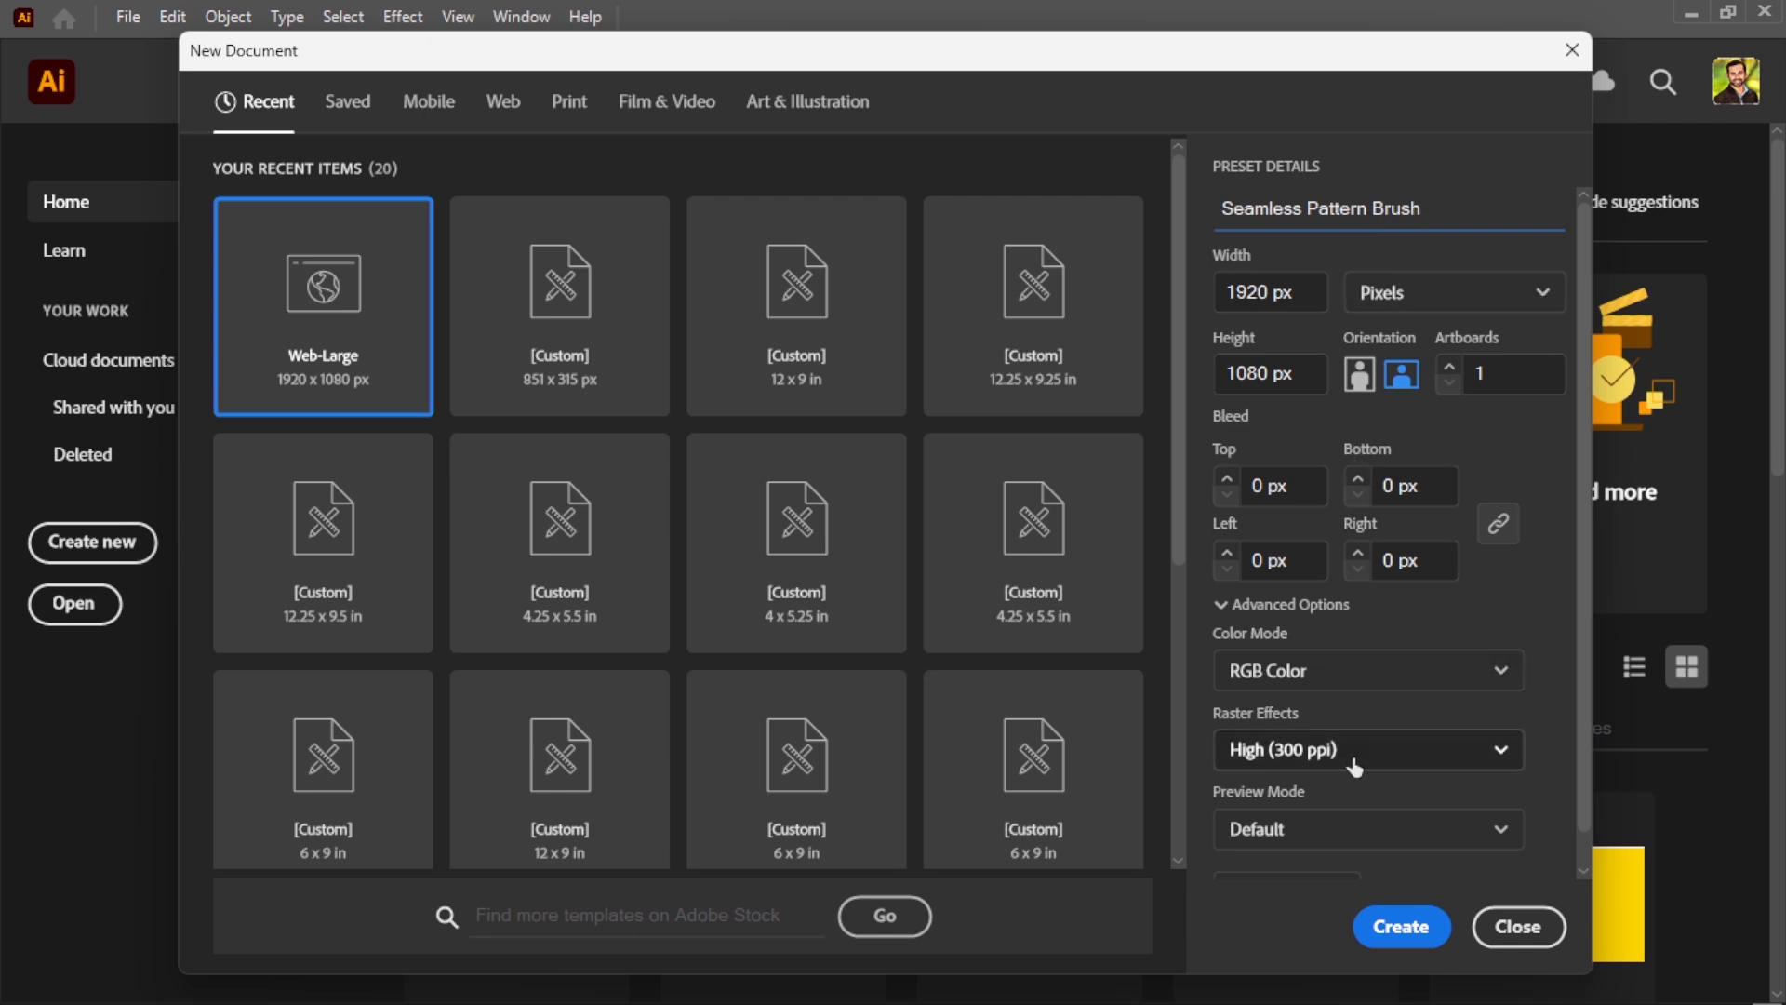
pyautogui.click(1400, 926)
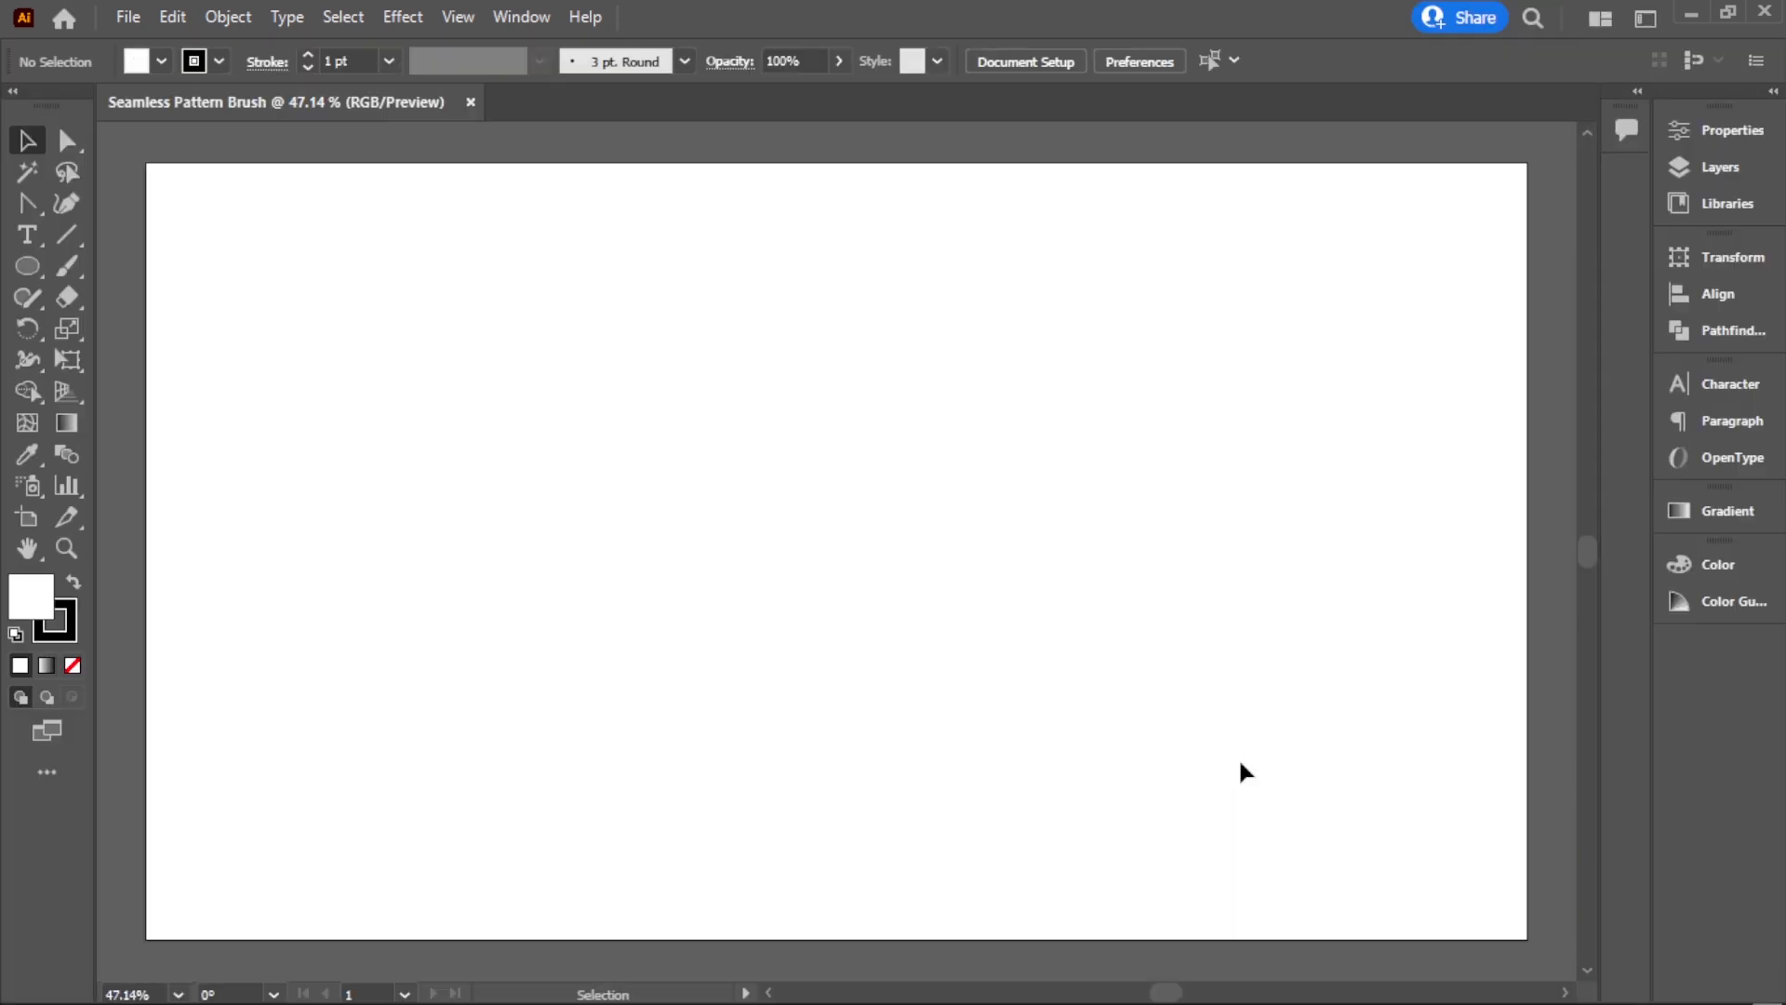
# Step: Draw a long horizontal straight line with no fill across the upper part of the artboard
pyautogui.click(75, 668)
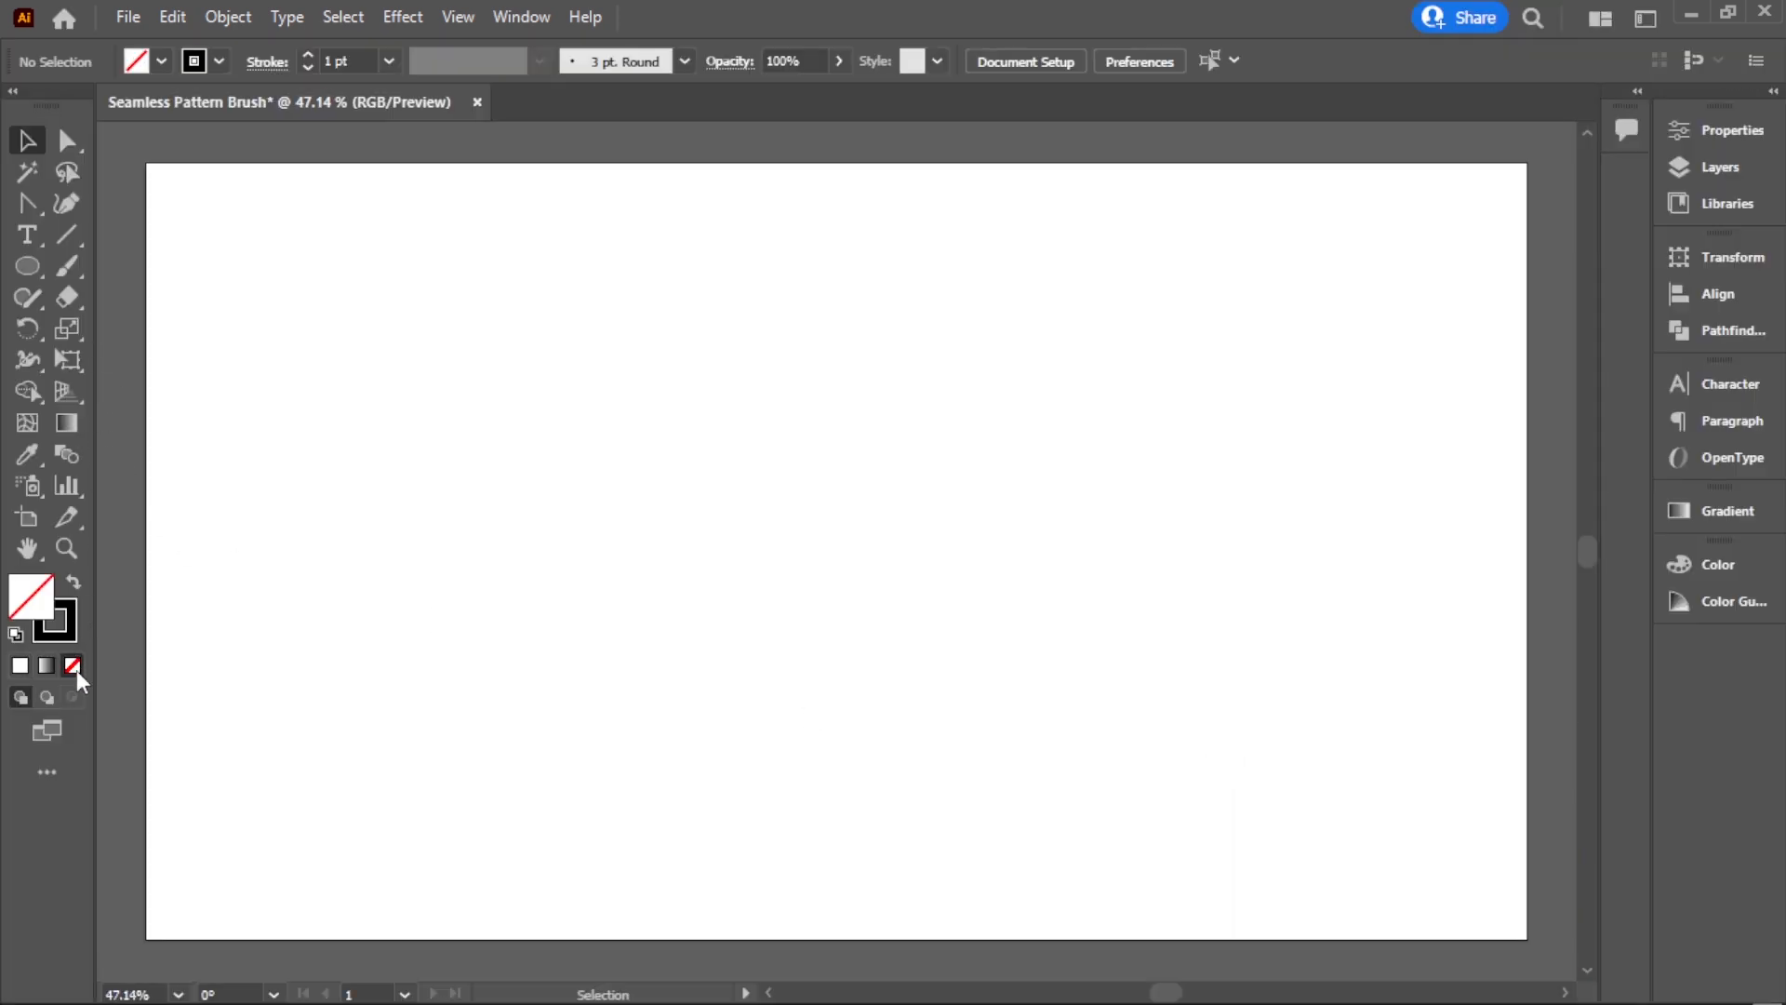
pyautogui.click(65, 242)
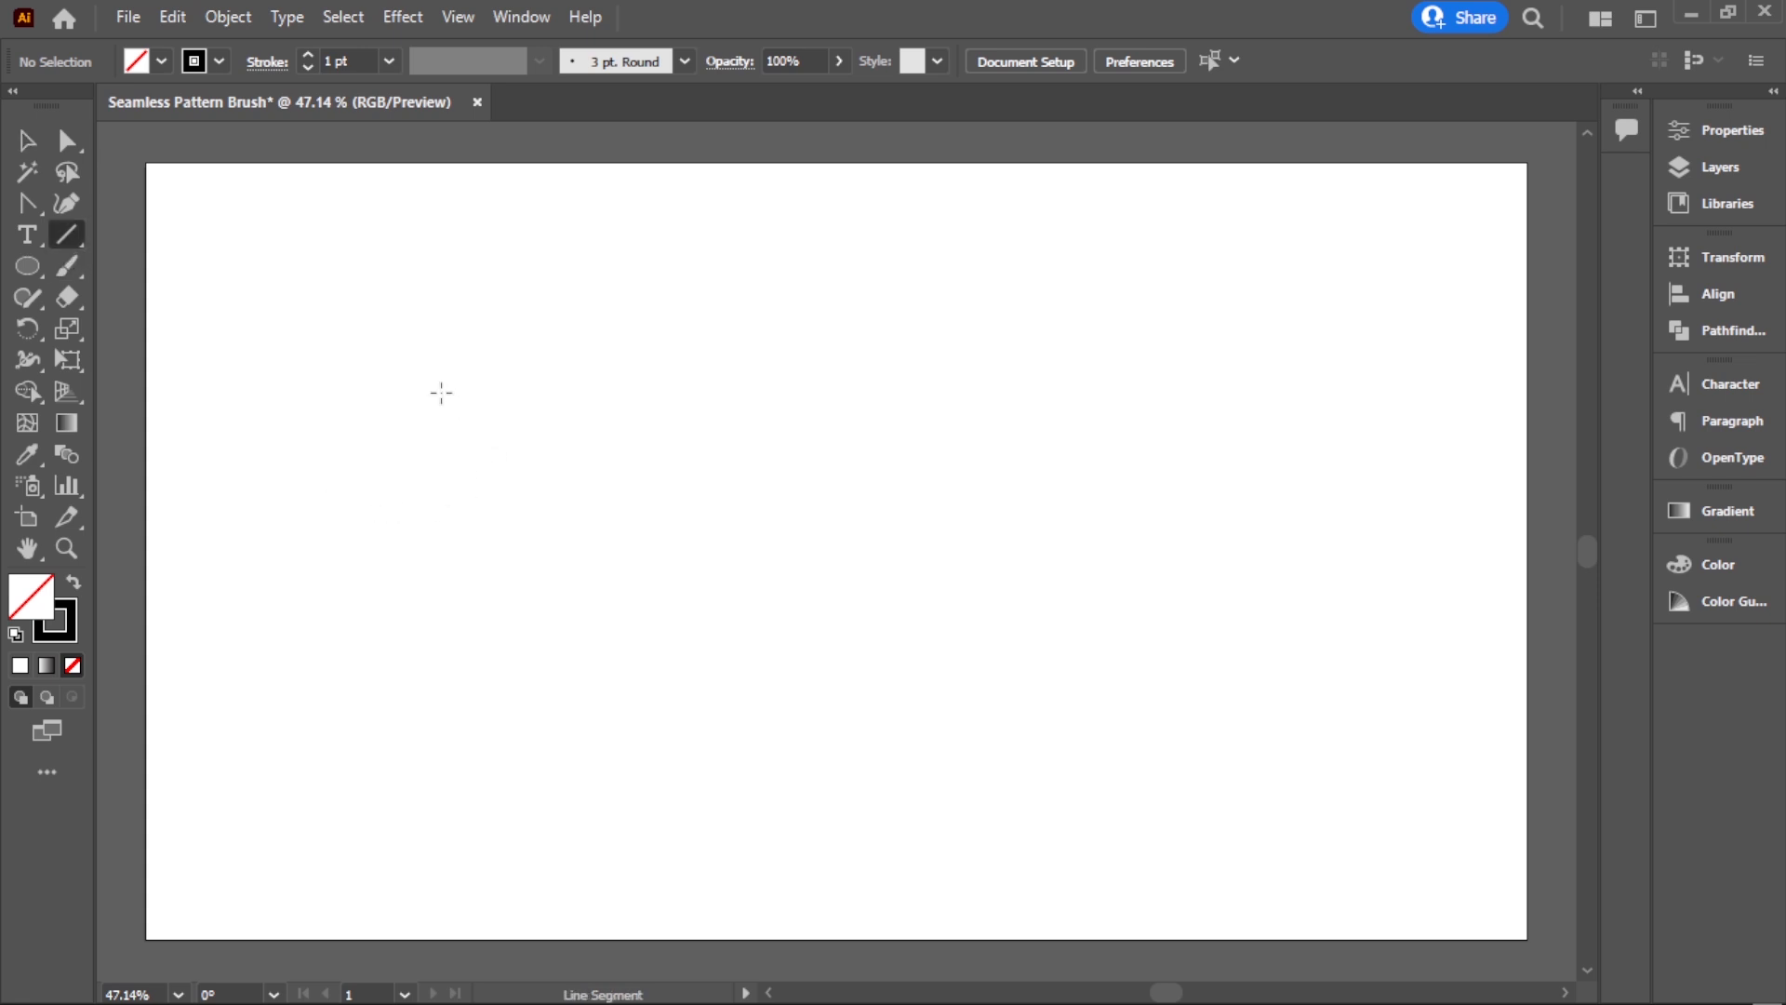
pyautogui.moveTo(441, 392); pyautogui.dragTo(1280, 391)
pyautogui.click(26, 141)
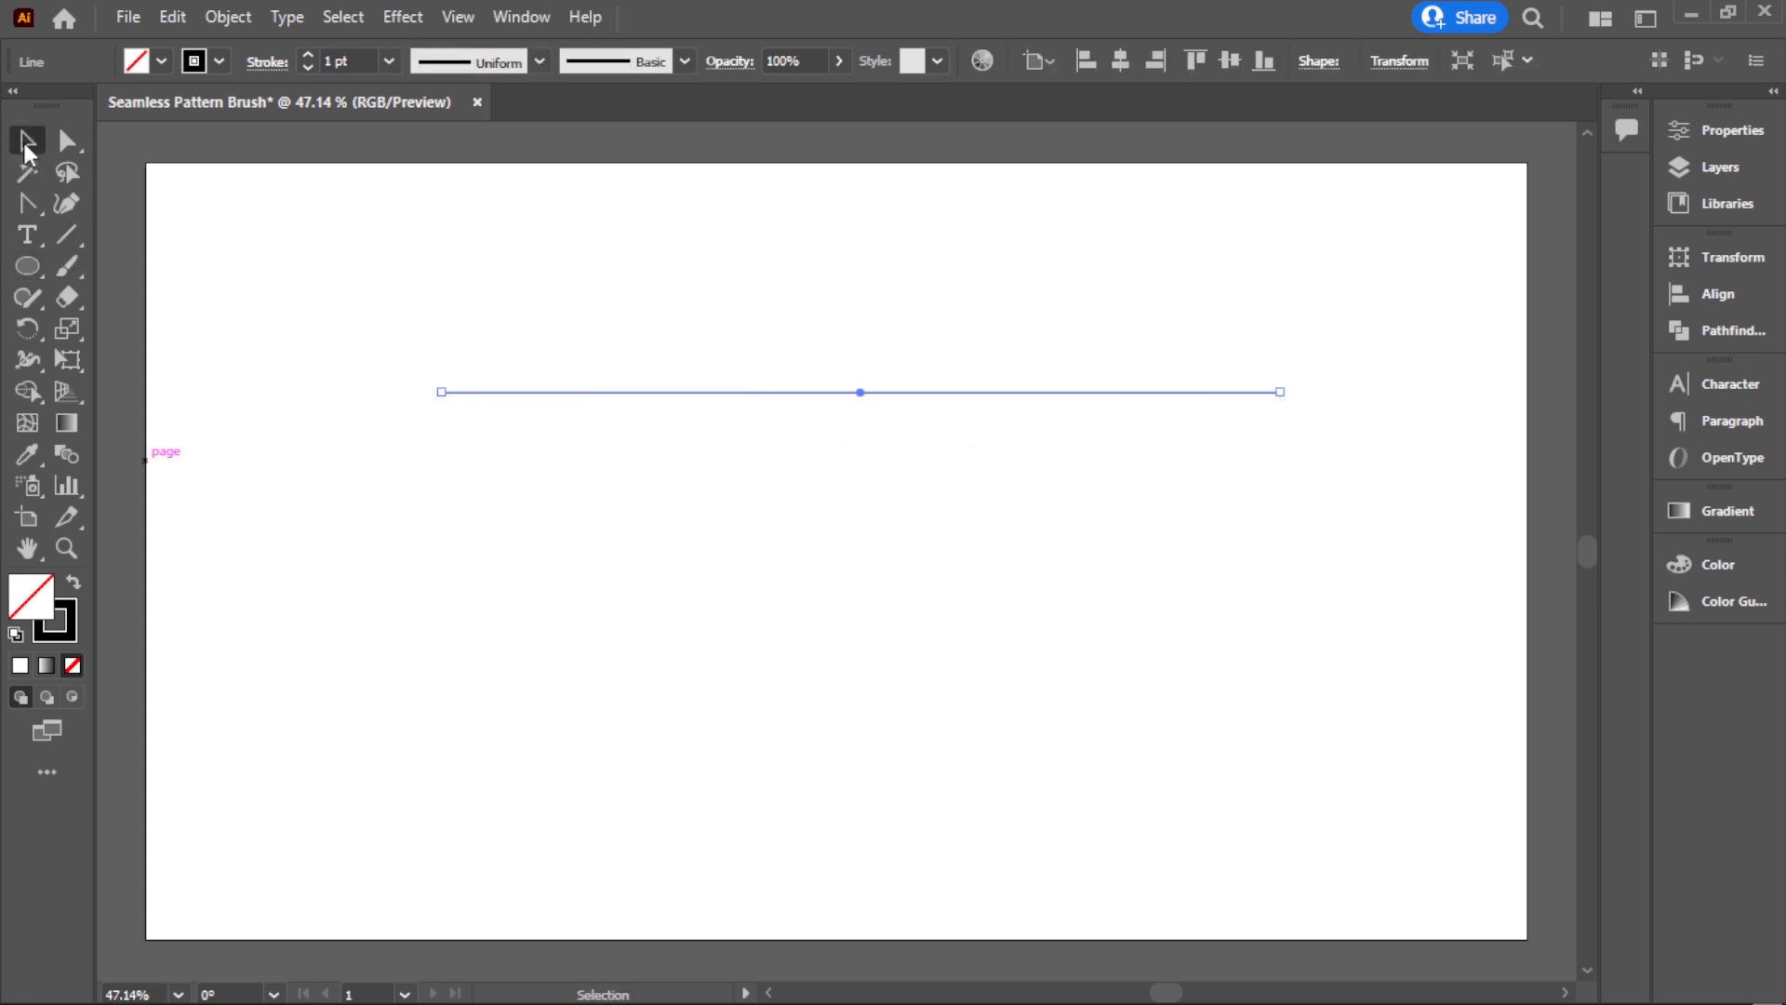
pyautogui.click(583, 631)
# Step: Set the horizontal line's stroke weight to 5 pt
pyautogui.moveTo(1053, 485); pyautogui.dragTo(935, 462)
pyautogui.click(388, 61)
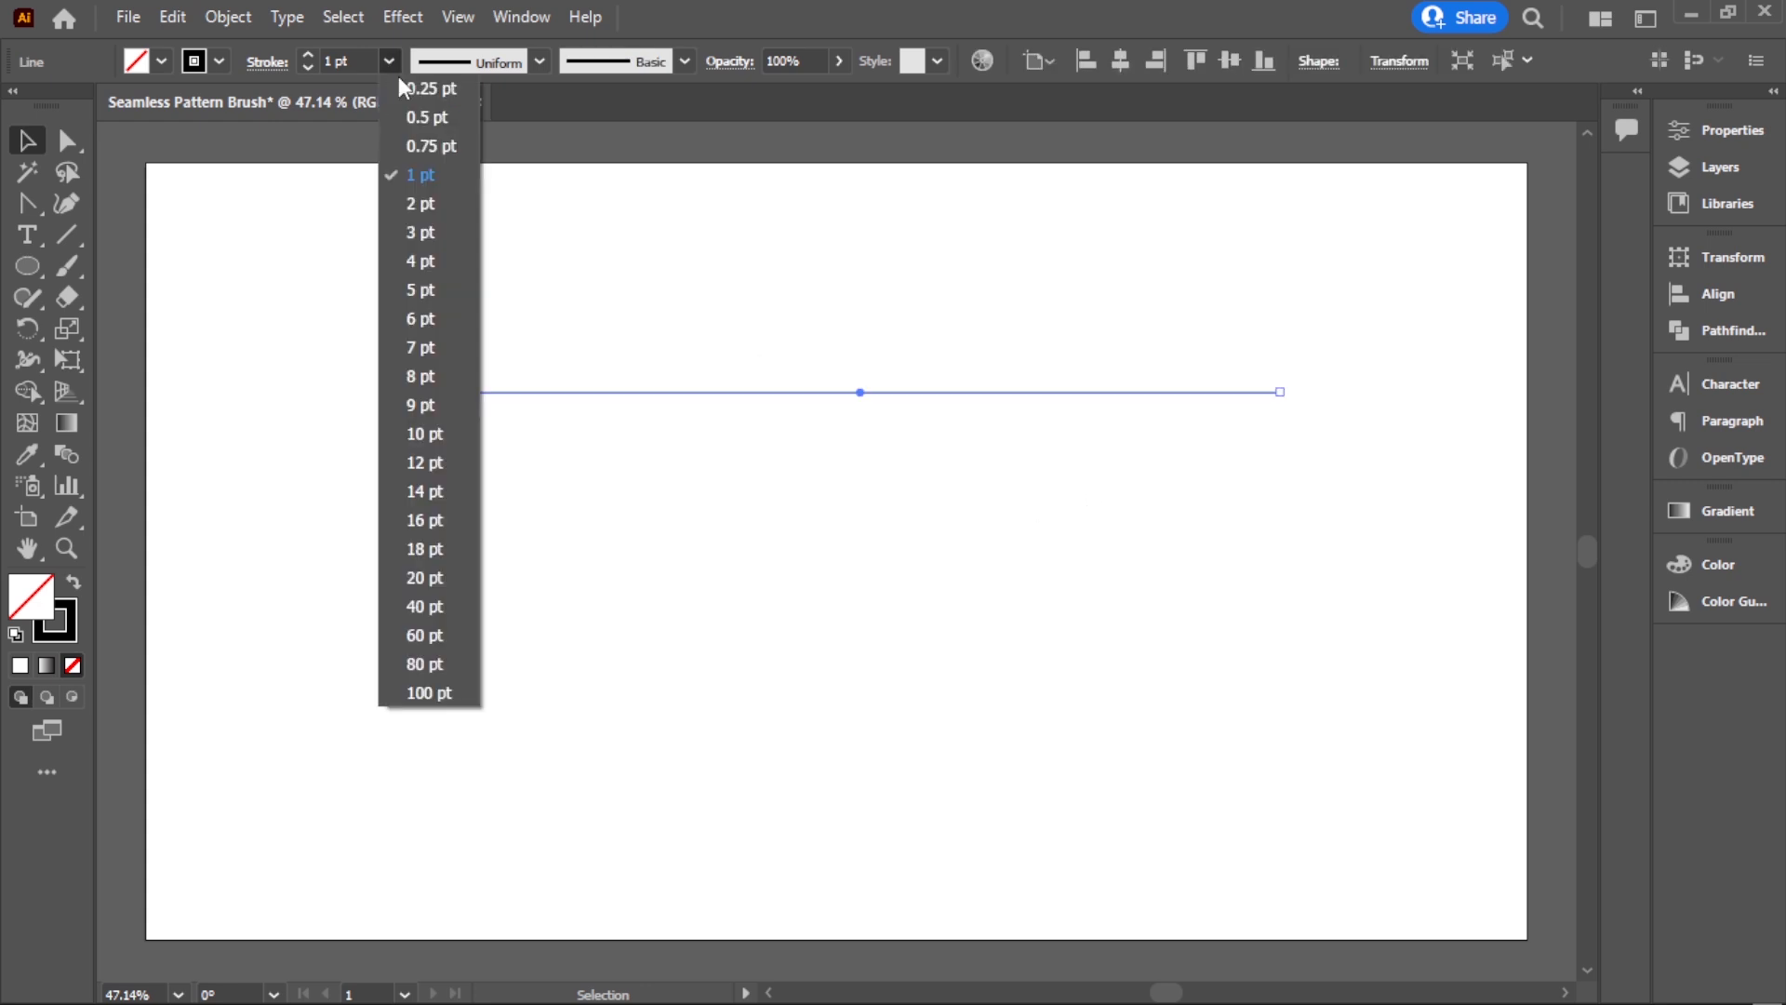
pyautogui.click(438, 290)
pyautogui.click(718, 657)
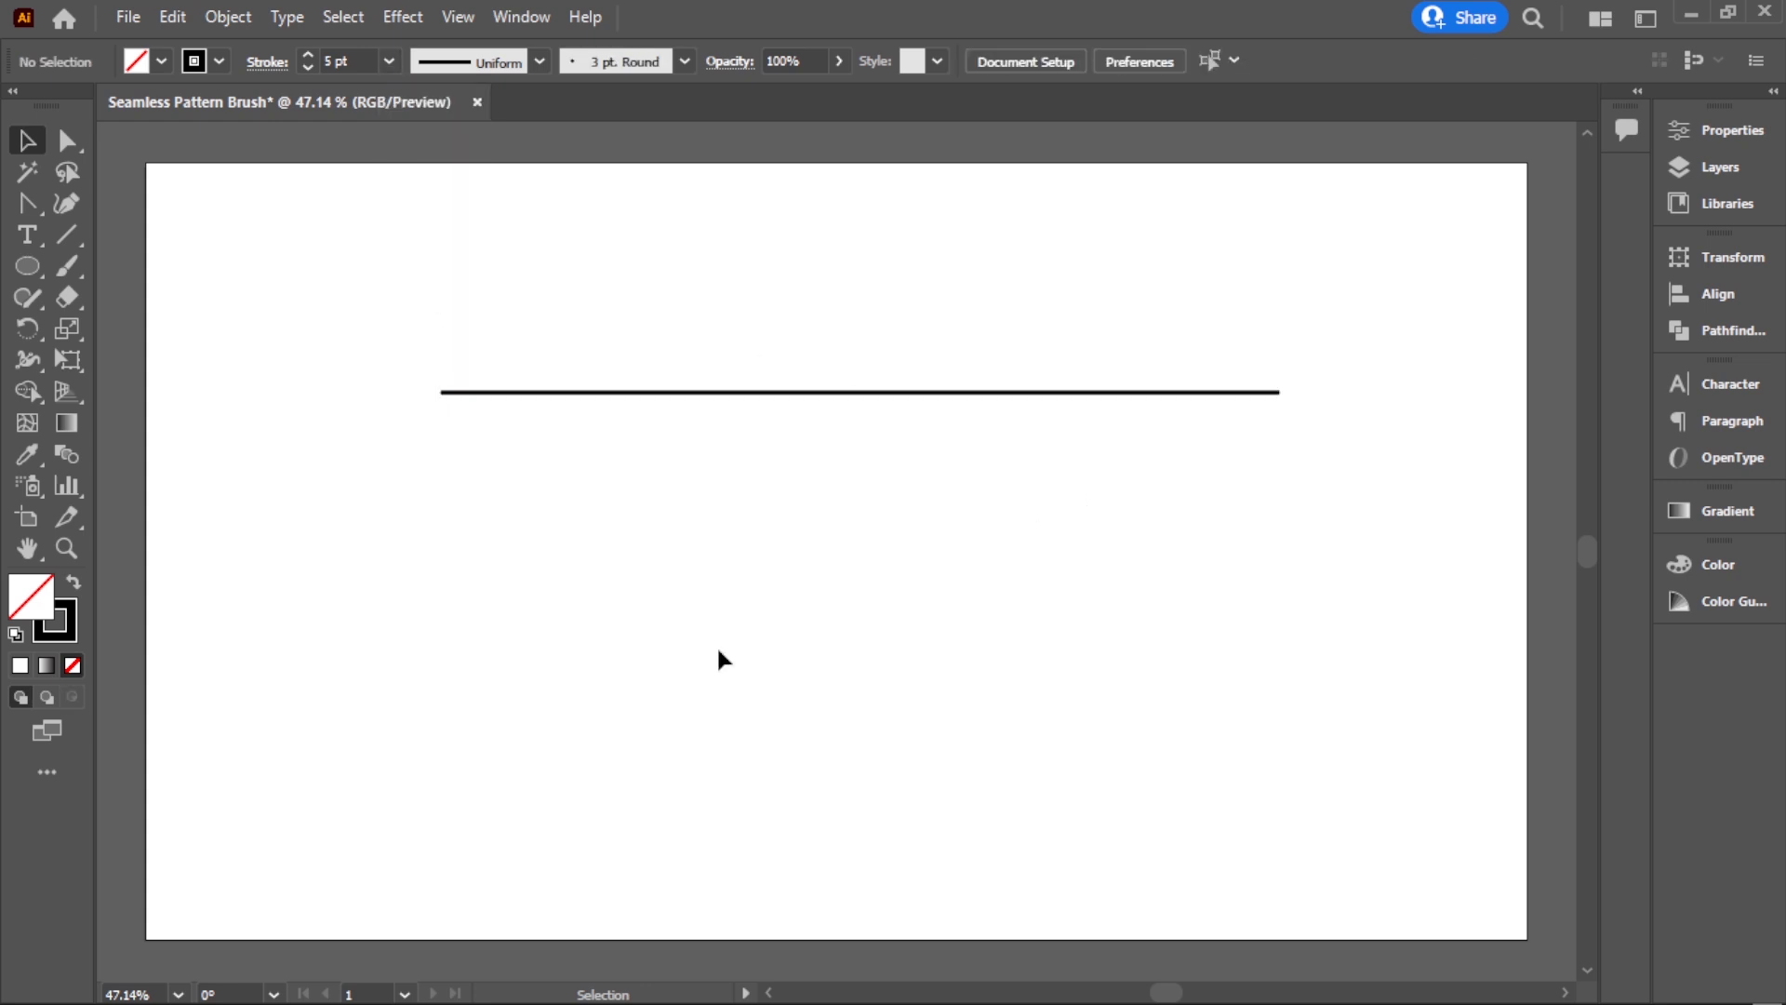
# Step: Copy the horizontal line and paste a duplicate below it
pyautogui.click(850, 394)
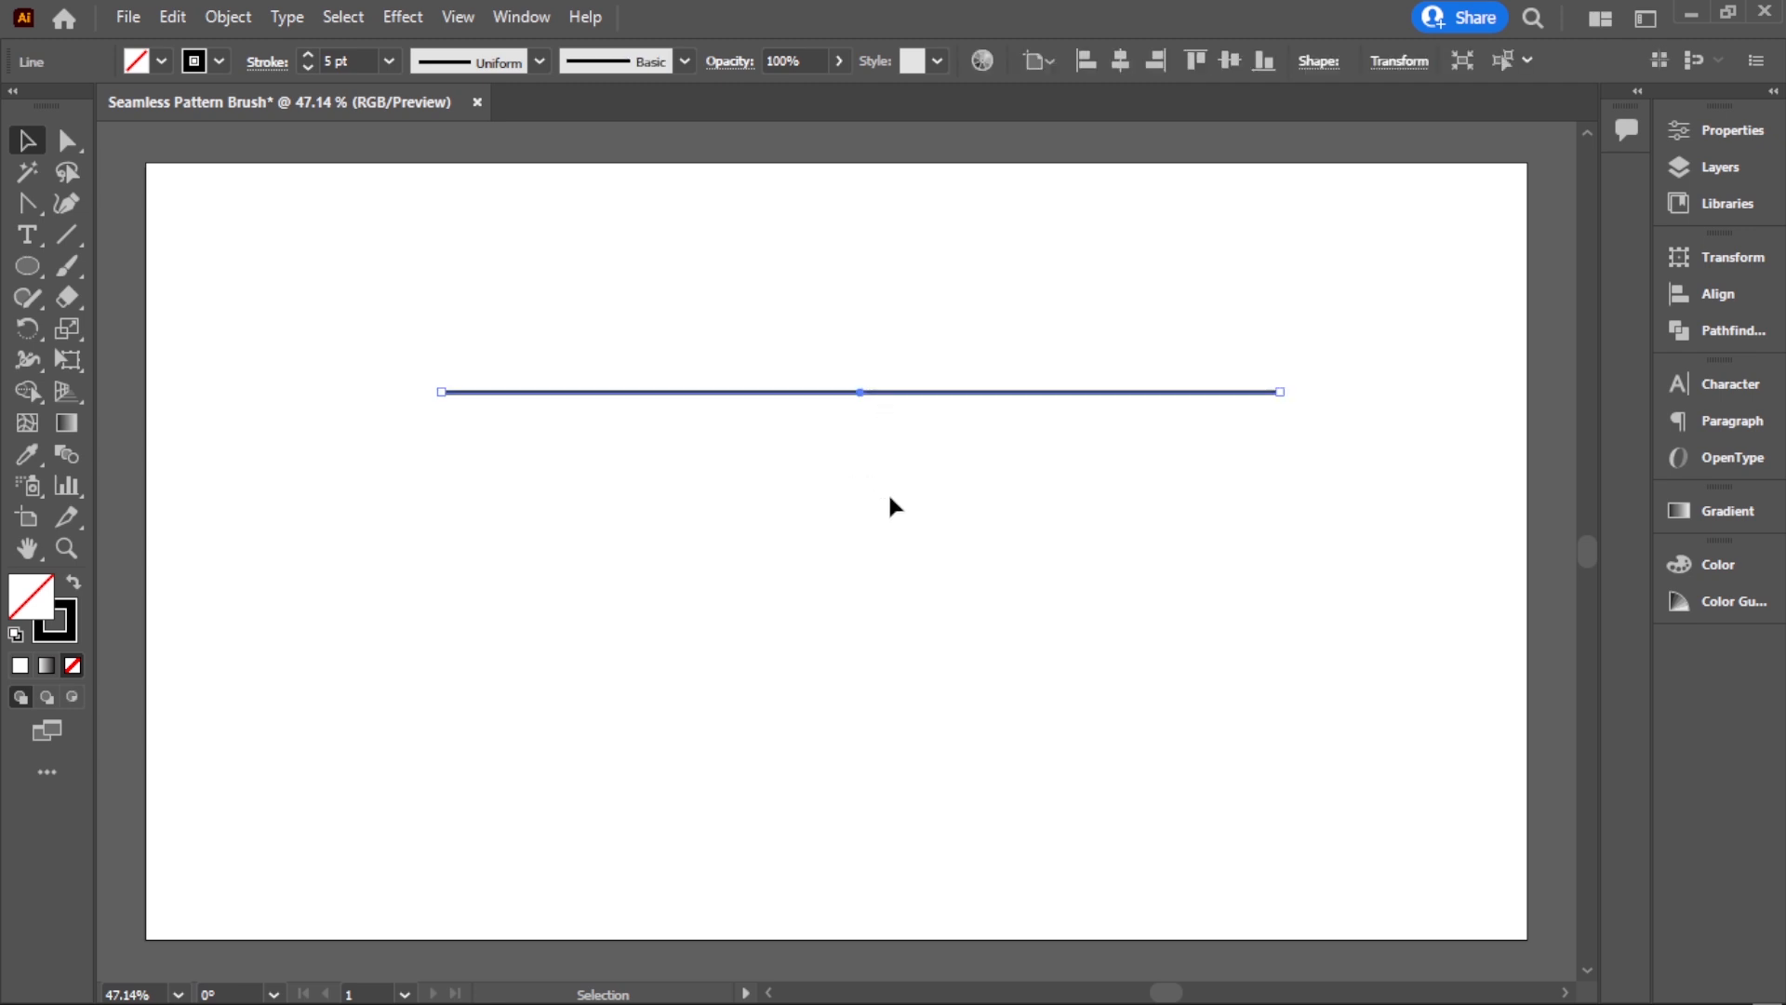
pyautogui.click(175, 18)
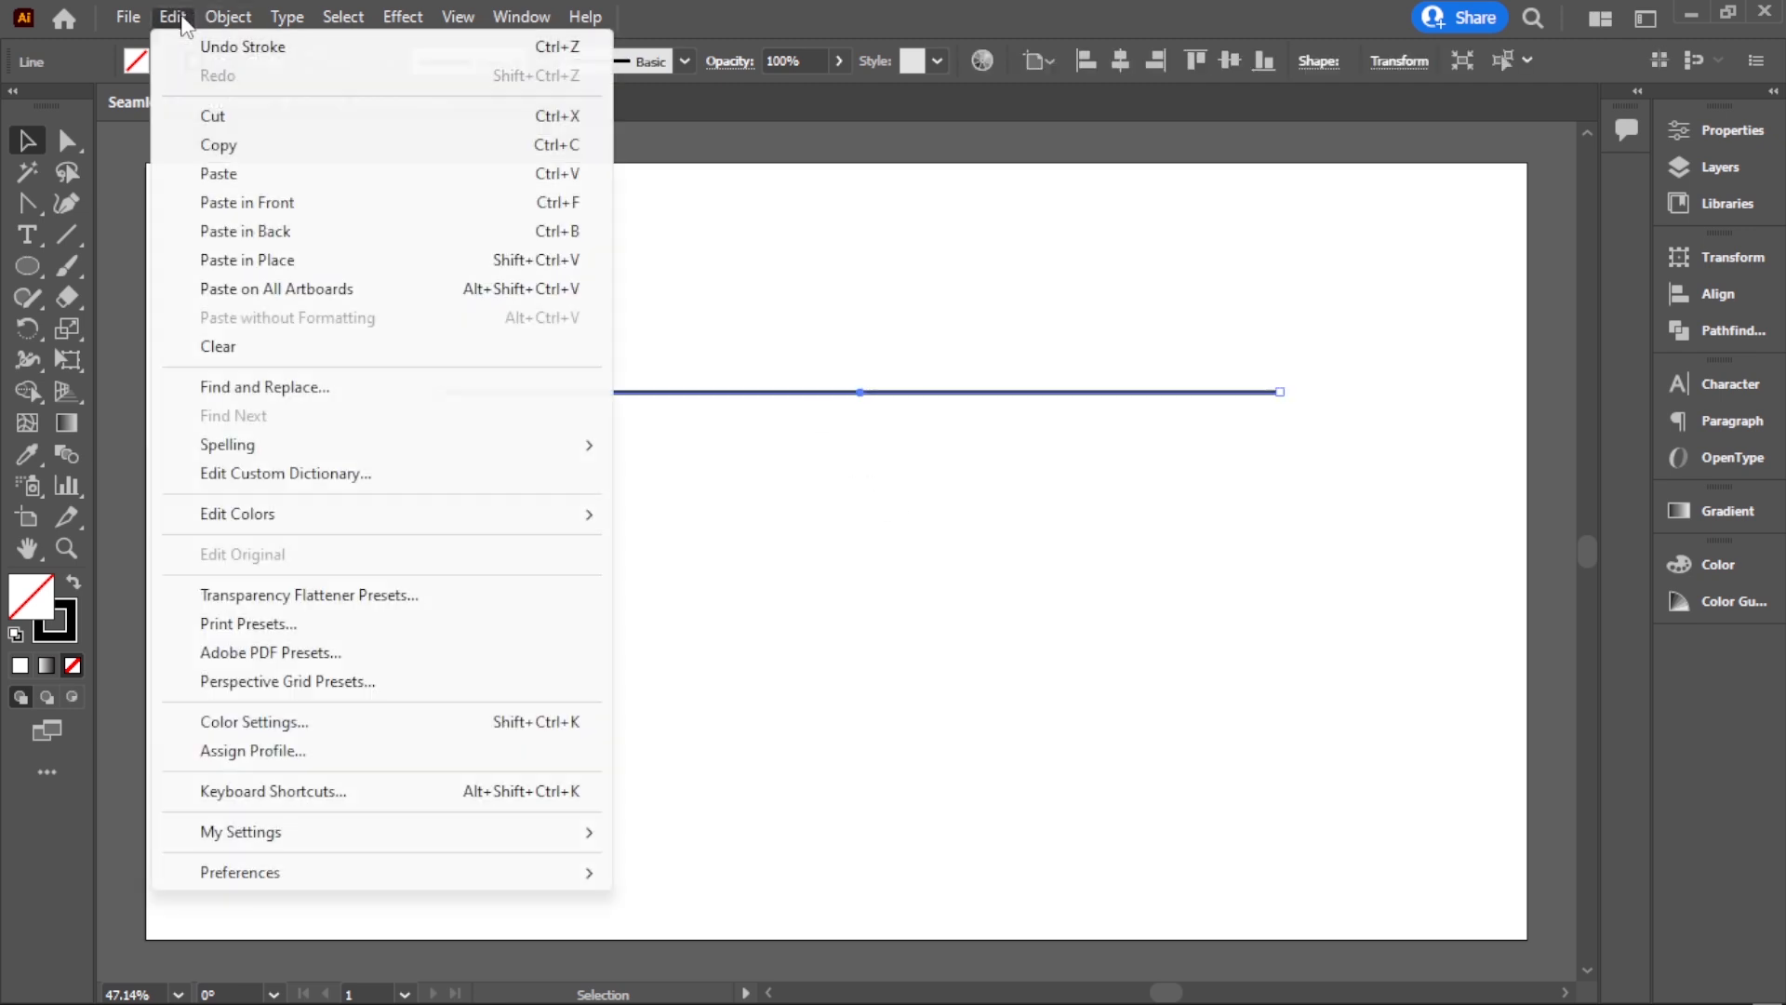
pyautogui.click(238, 143)
pyautogui.click(175, 17)
pyautogui.click(228, 179)
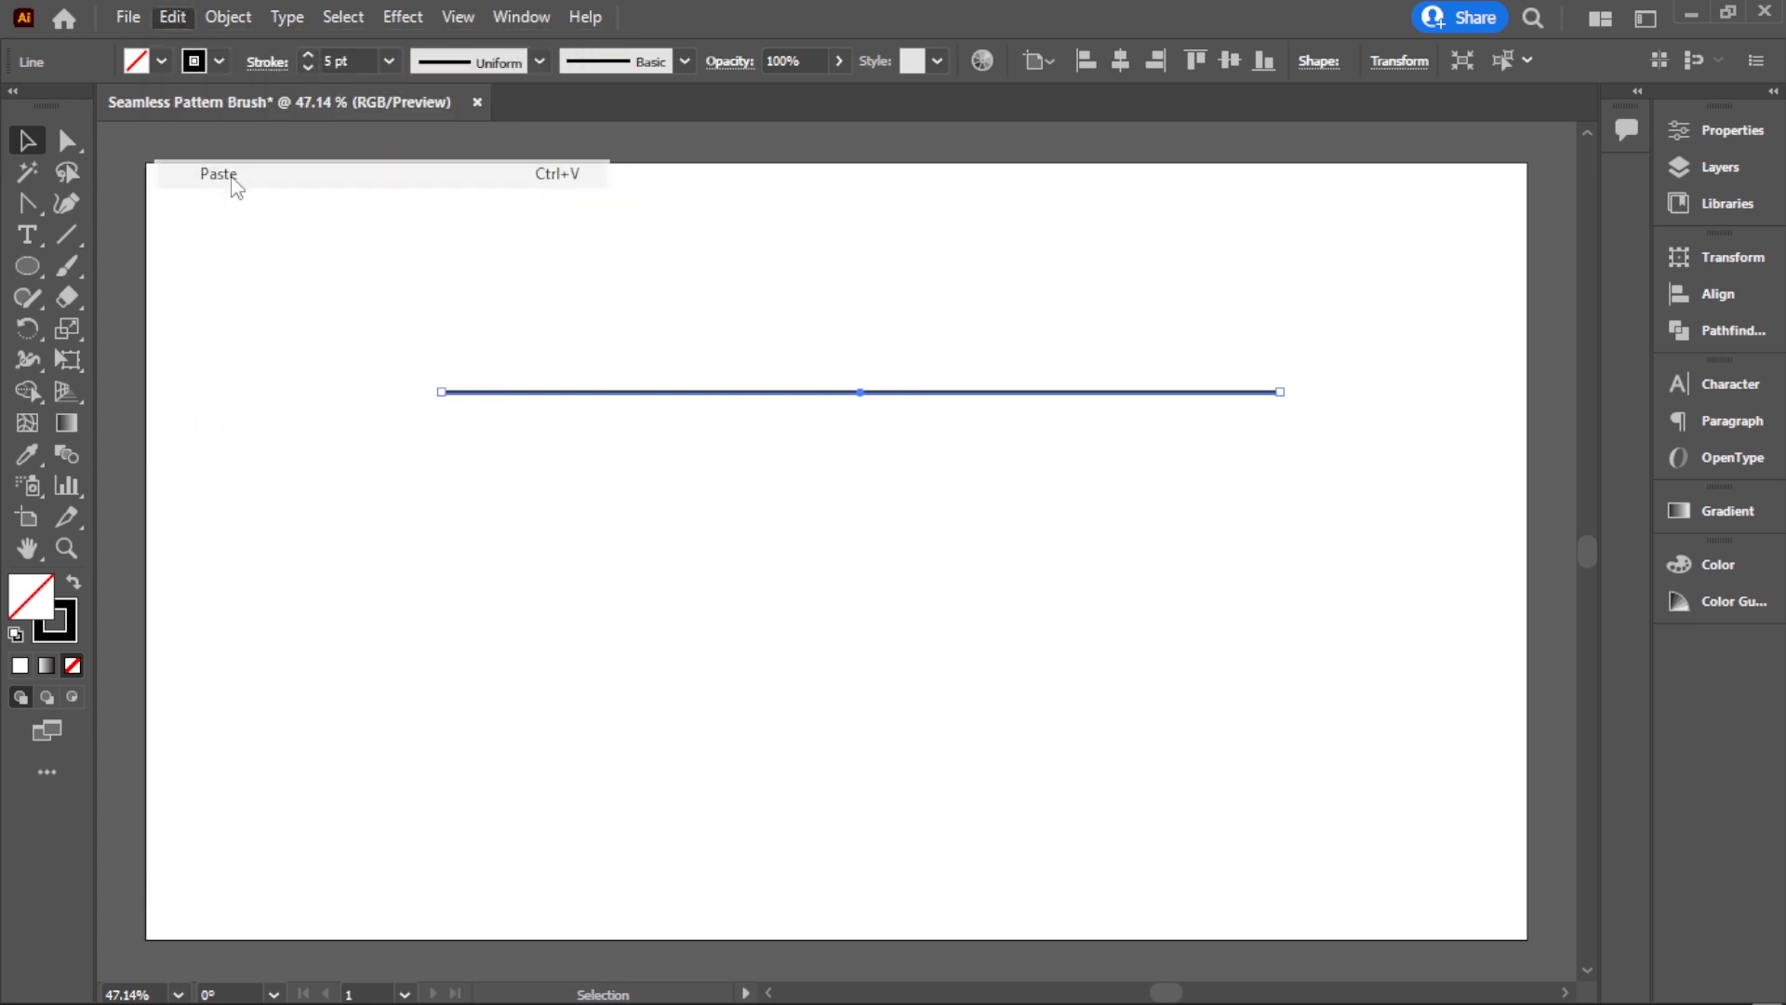
pyautogui.click(718, 614)
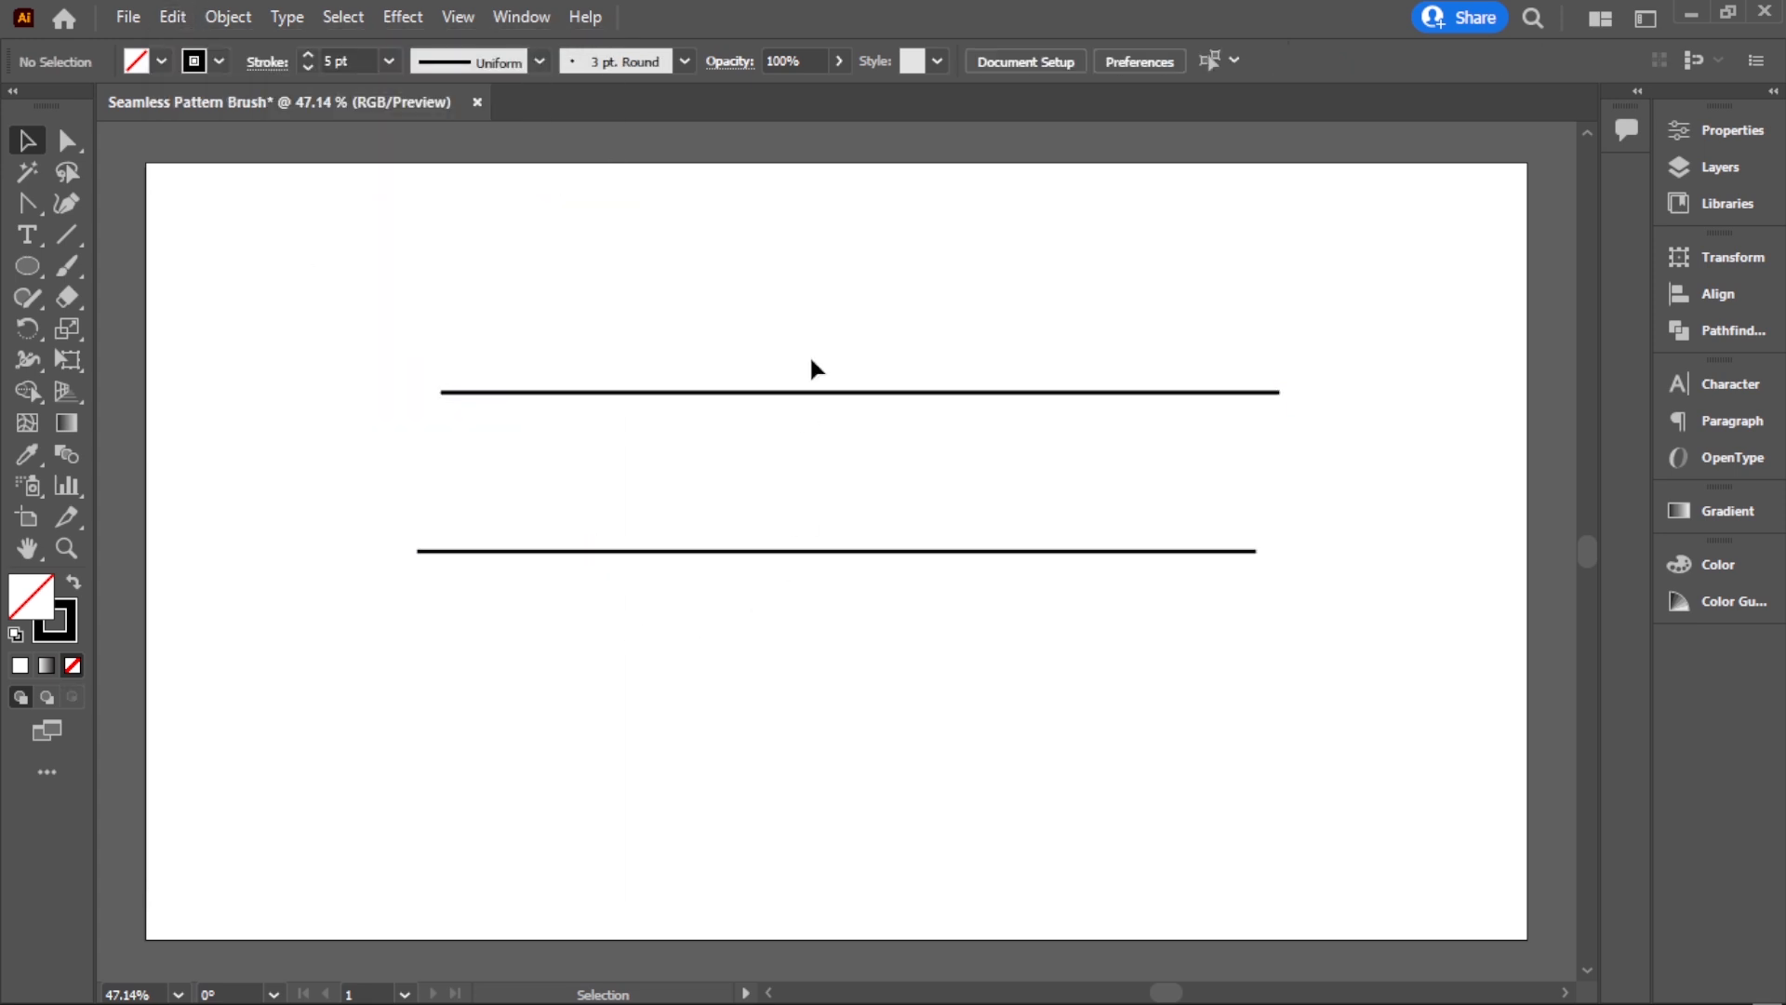
pyautogui.moveTo(812, 361); pyautogui.dragTo(946, 416)
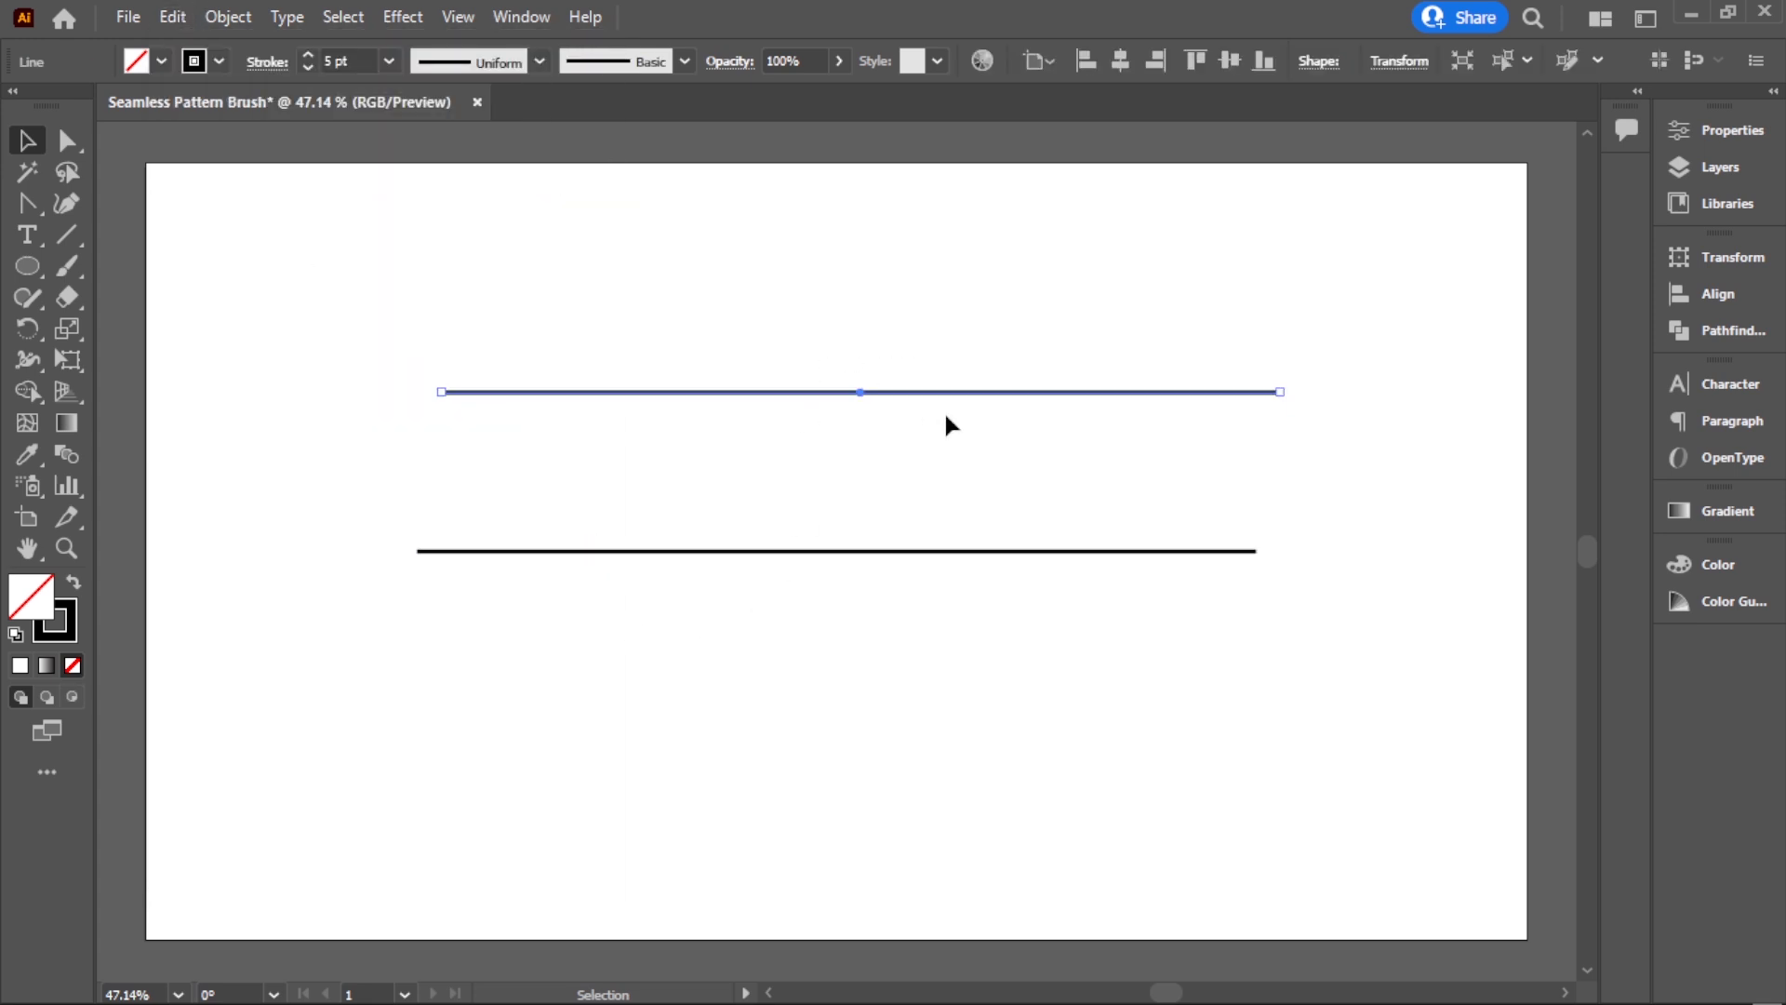
pyautogui.click(916, 455)
# Step: Start a Zig Zag effect on the lower line with relative size and smooth points
pyautogui.moveTo(834, 495); pyautogui.dragTo(1029, 630)
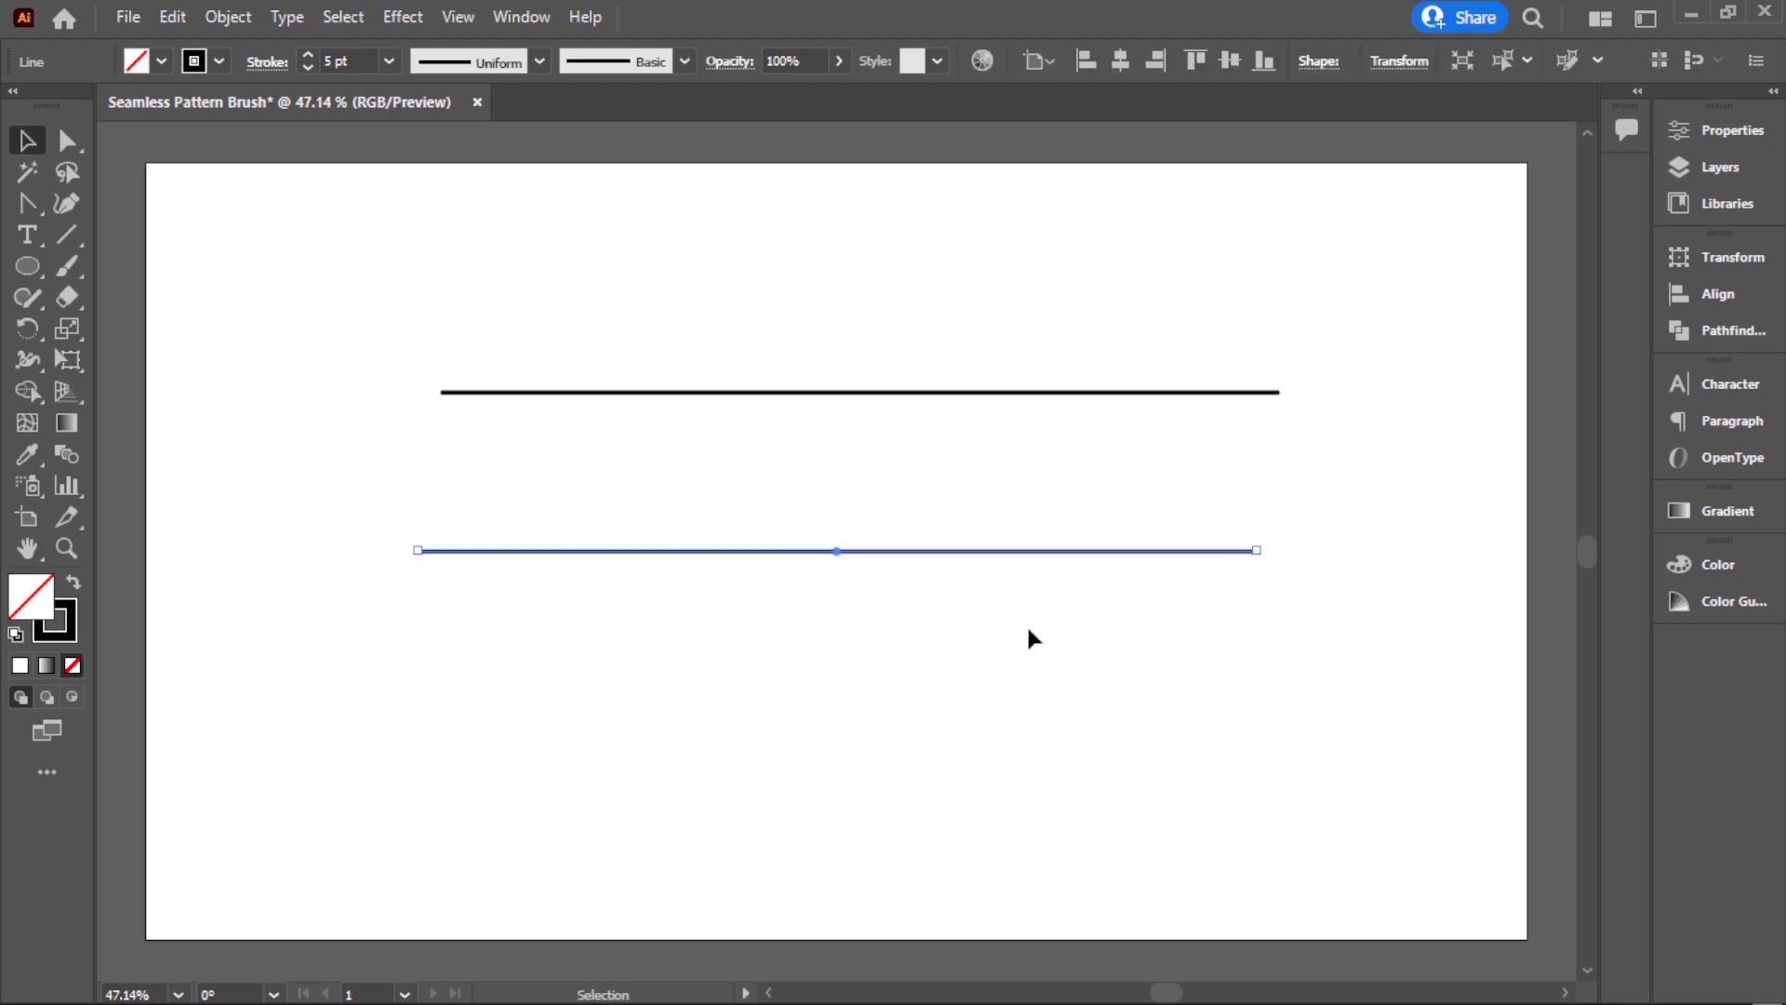
pyautogui.click(404, 18)
pyautogui.moveTo(524, 238)
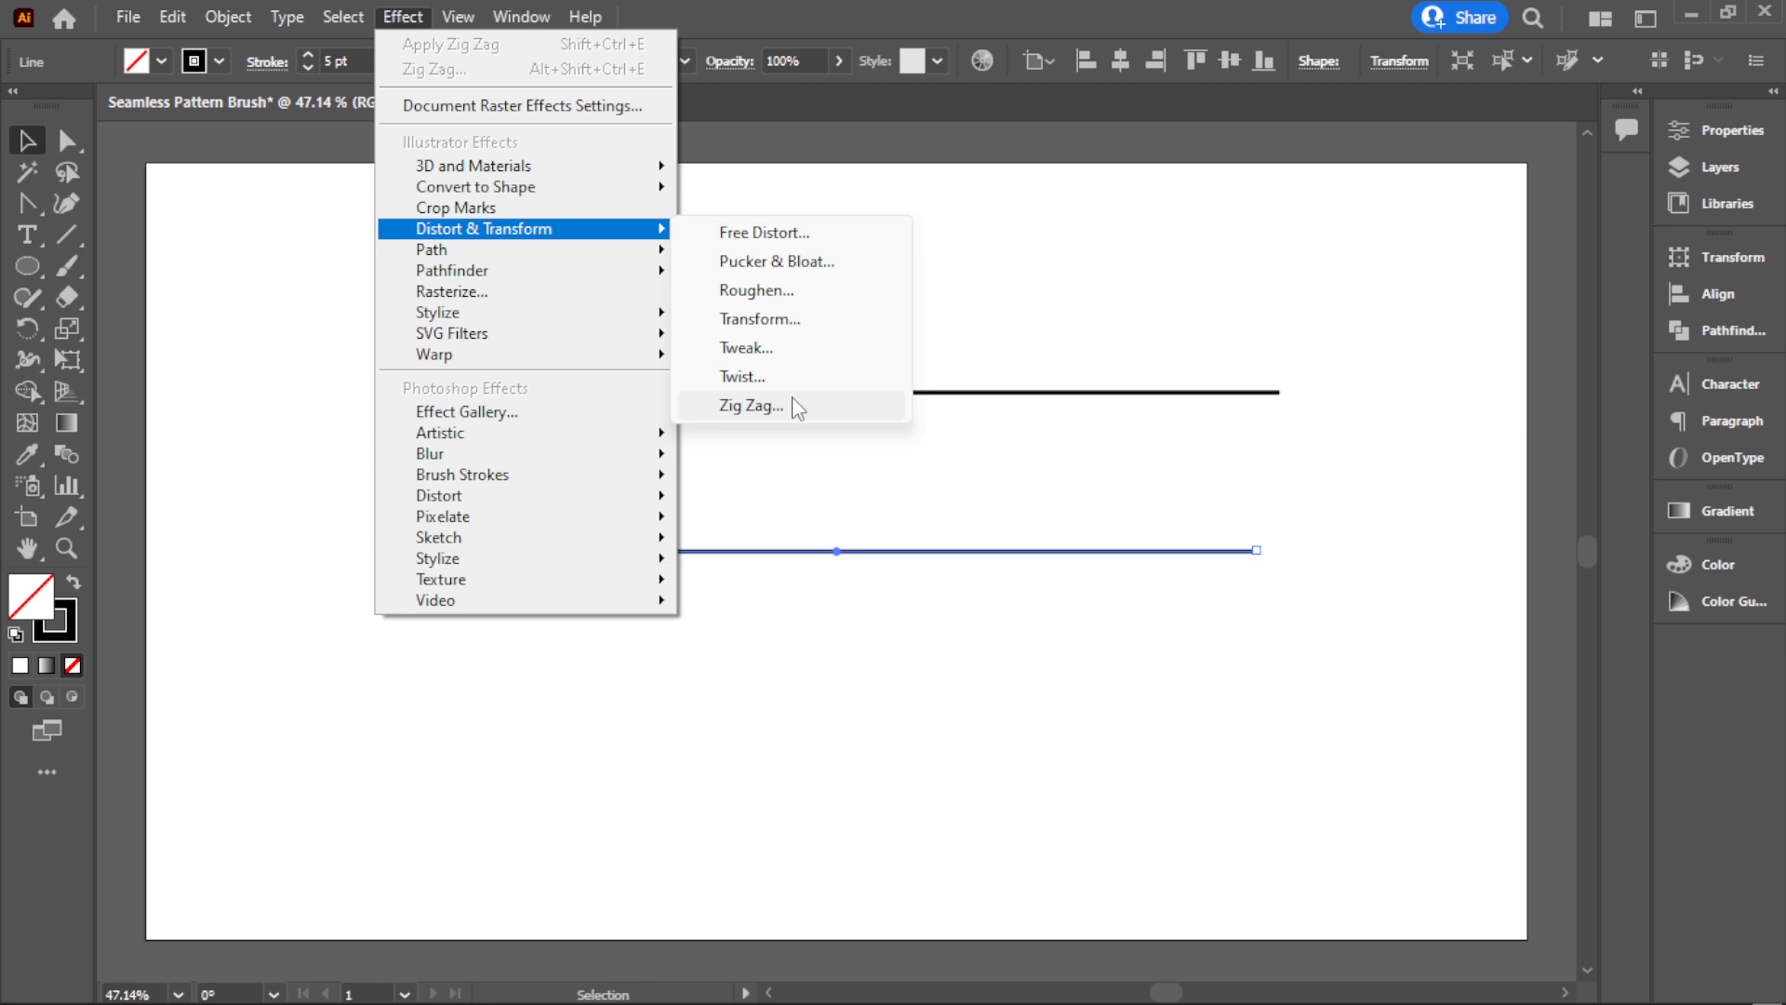
pyautogui.click(750, 406)
pyautogui.moveTo(1391, 448); pyautogui.dragTo(1390, 264)
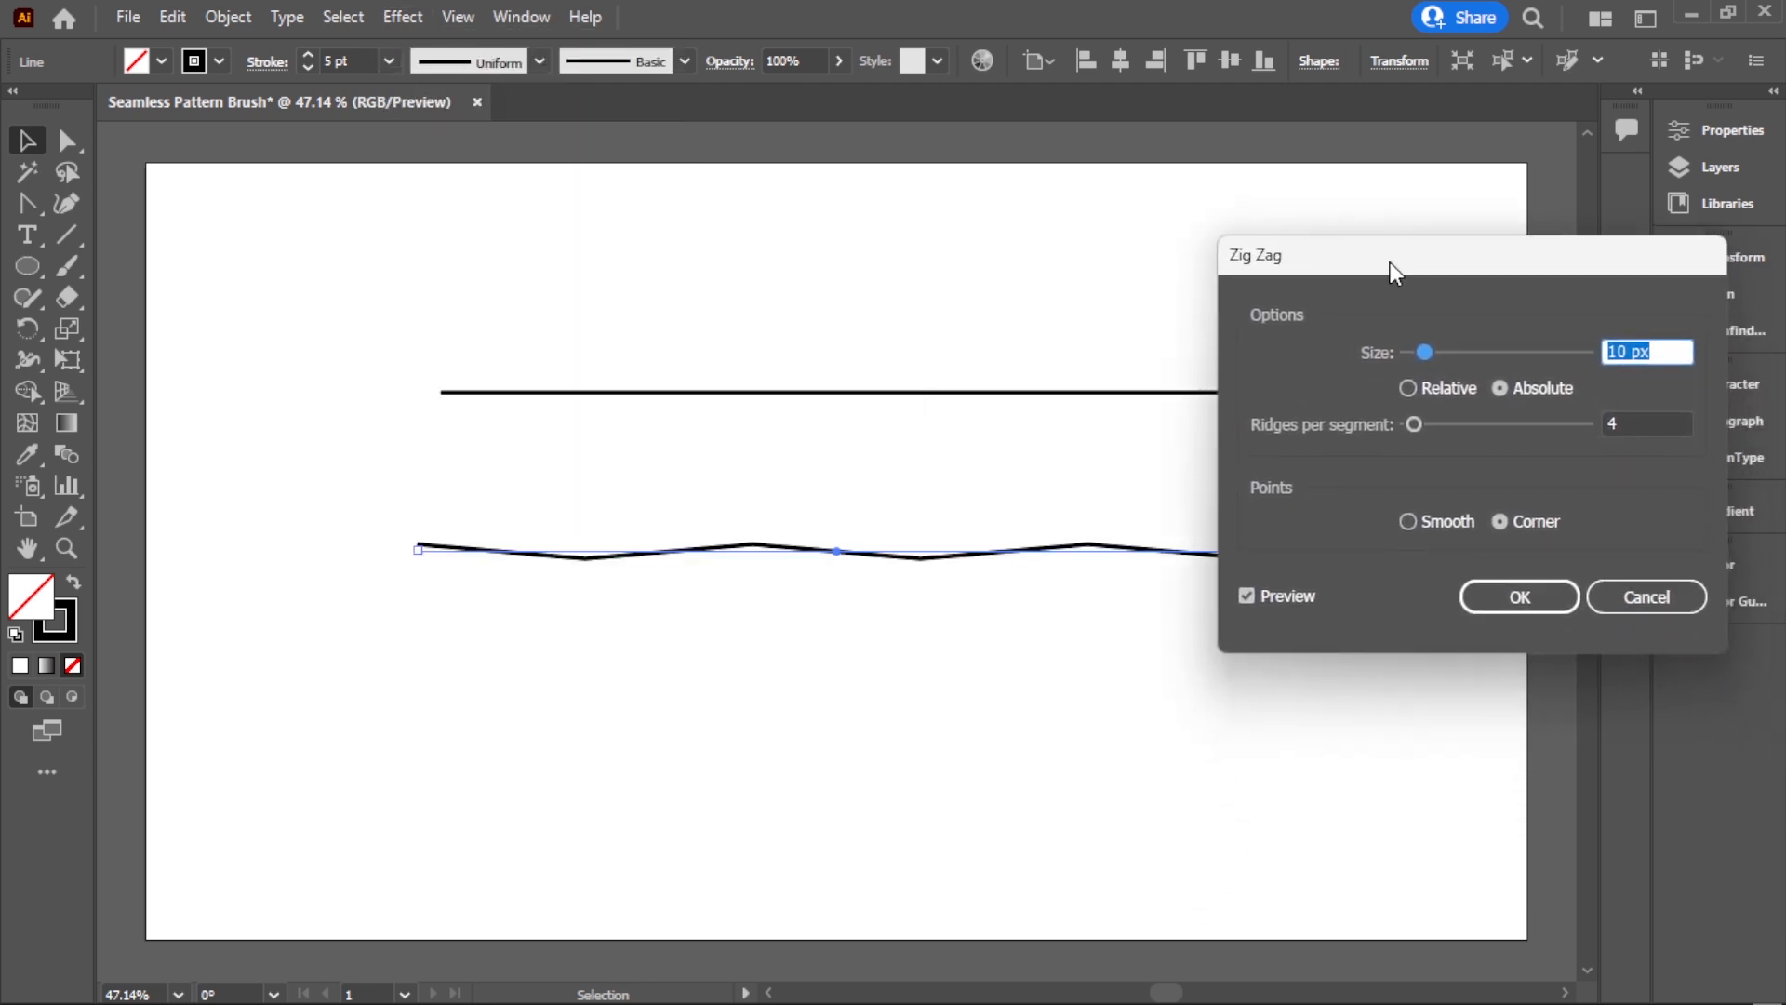
pyautogui.click(1446, 387)
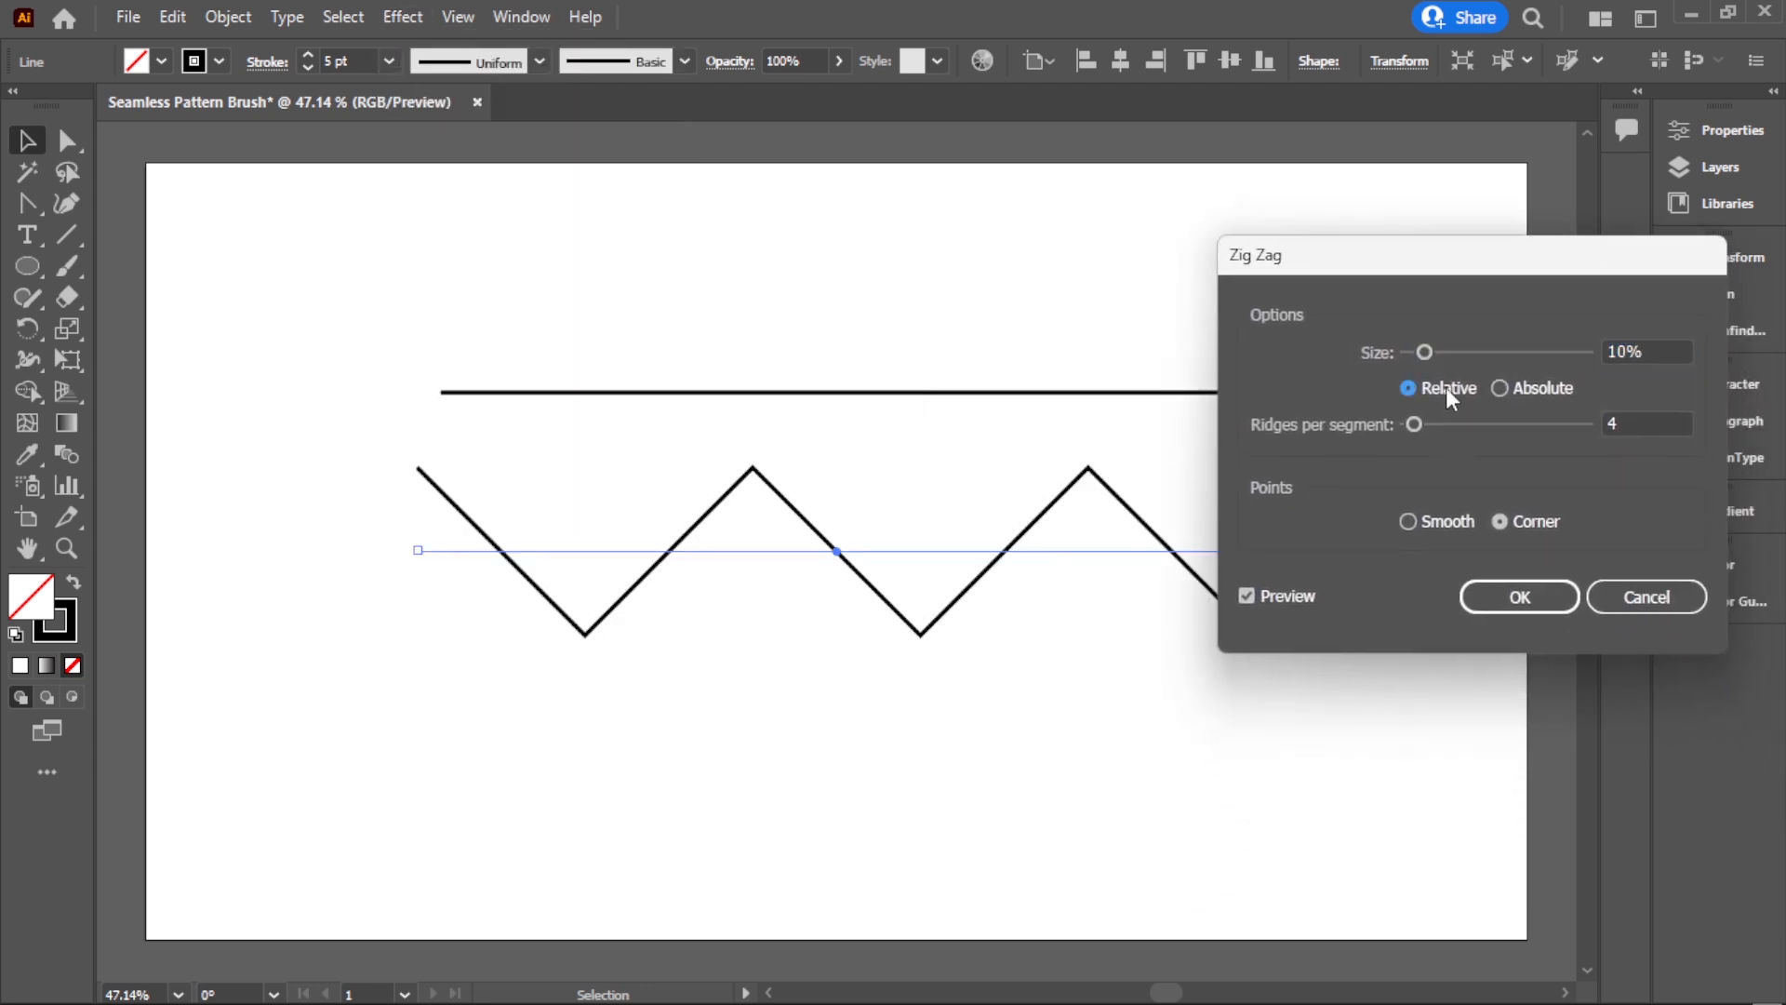
pyautogui.click(1445, 524)
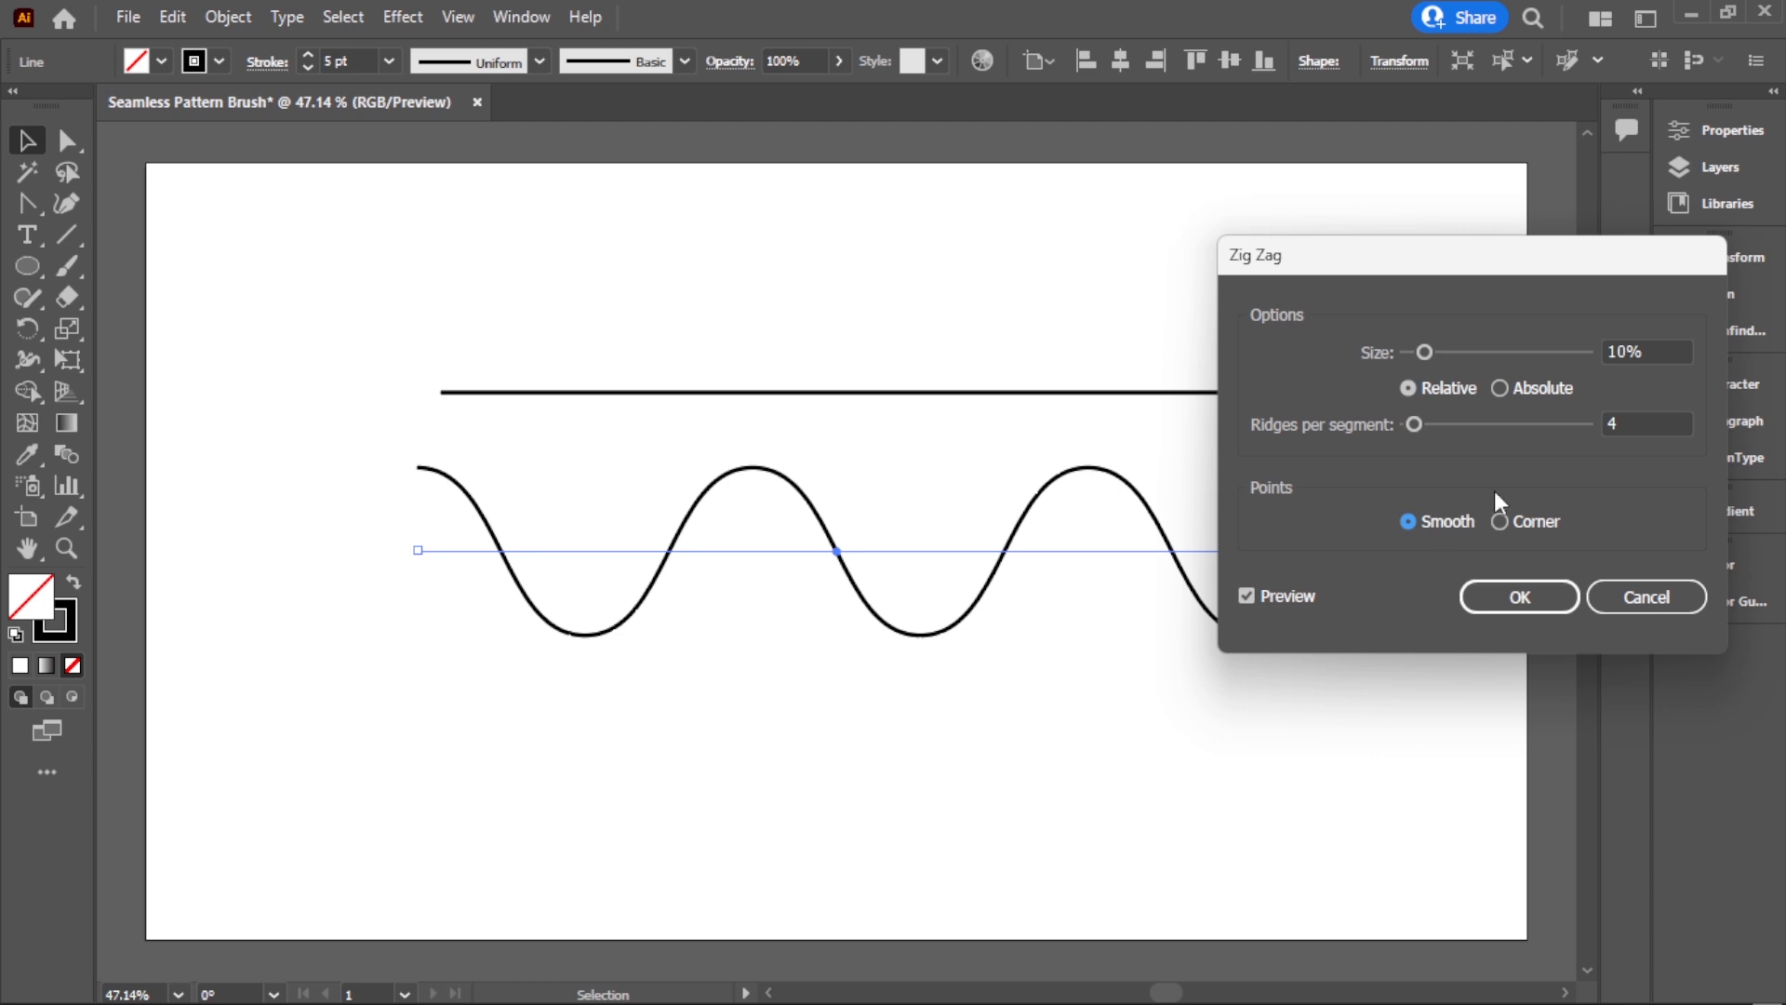
# Step: Set the Zig Zag effect to 15 ridges per segment
pyautogui.click(1633, 422)
pyautogui.press('Up')
pyautogui.press('Up')
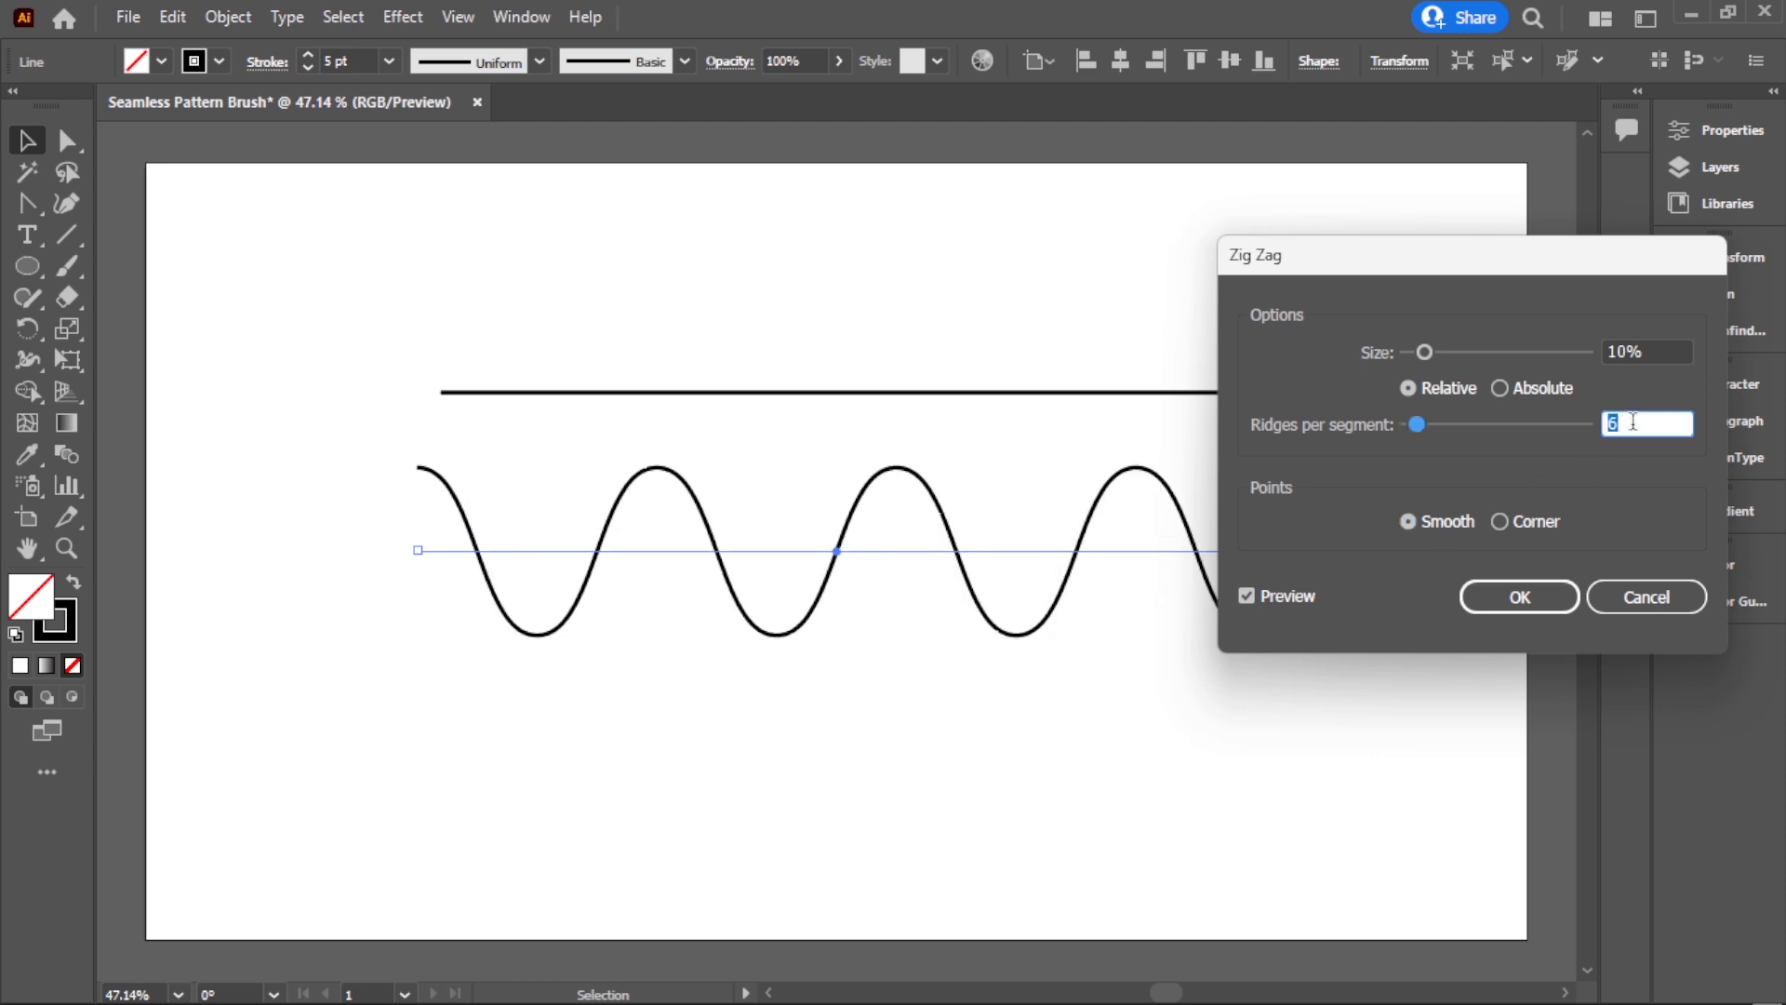
pyautogui.press('Up')
pyautogui.press('Up')
pyautogui.press('Up')
pyautogui.press('Up')
pyautogui.press('Up')
pyautogui.press('Up')
pyautogui.press('Up')
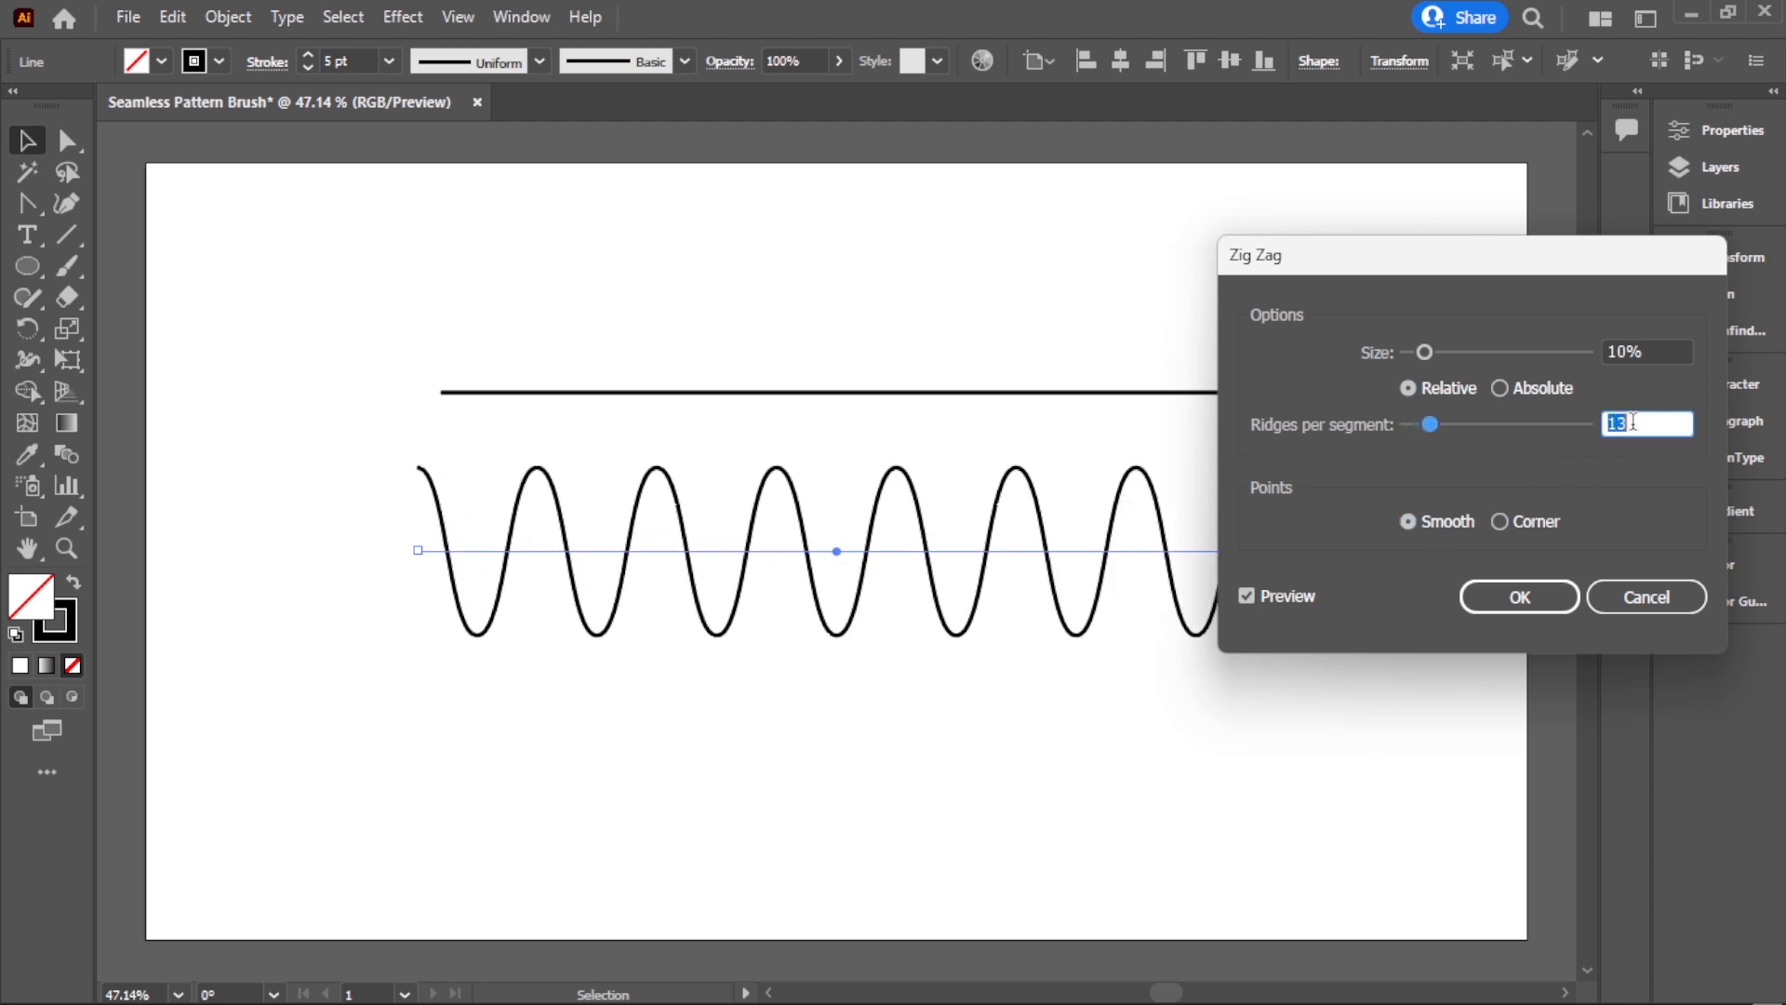
pyautogui.press('Up')
pyautogui.press('Up')
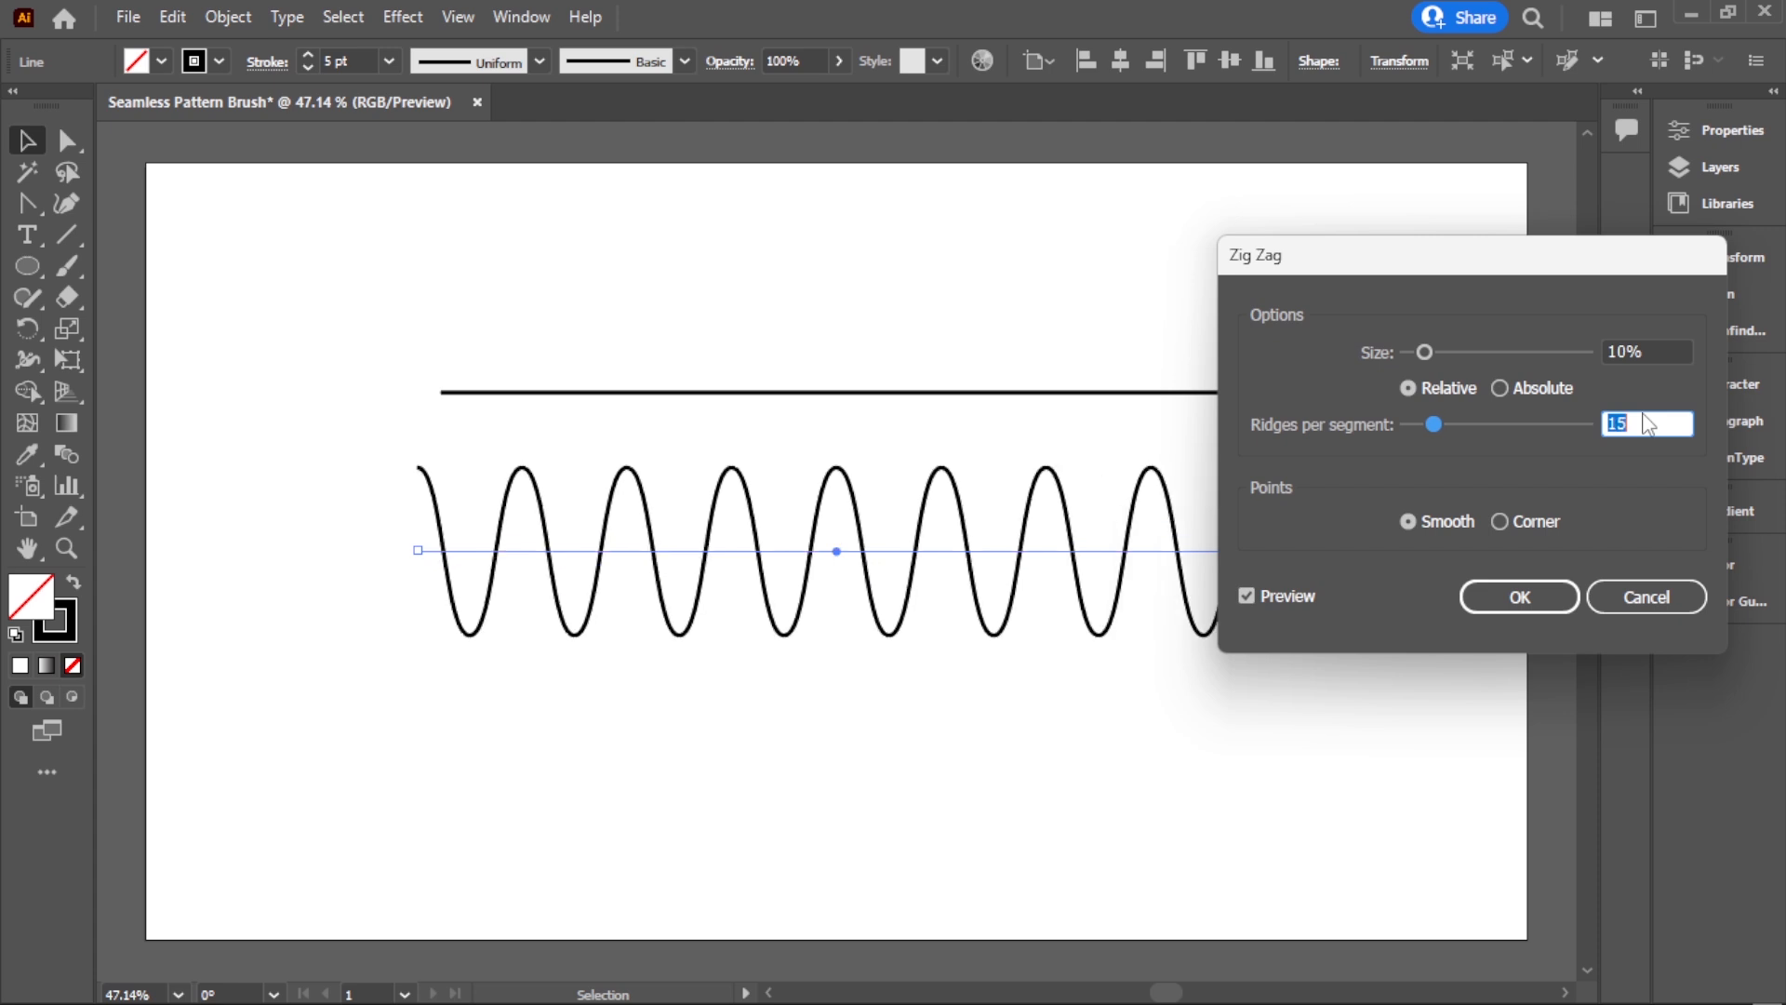
# Step: Reduce the Zig Zag size to 2% and apply the effect to the lower line
pyautogui.click(1640, 350)
pyautogui.press('Down')
pyautogui.press('Down')
pyautogui.press('Down')
pyautogui.press('Down')
pyautogui.press('Down')
pyautogui.press('Down')
pyautogui.press('Down')
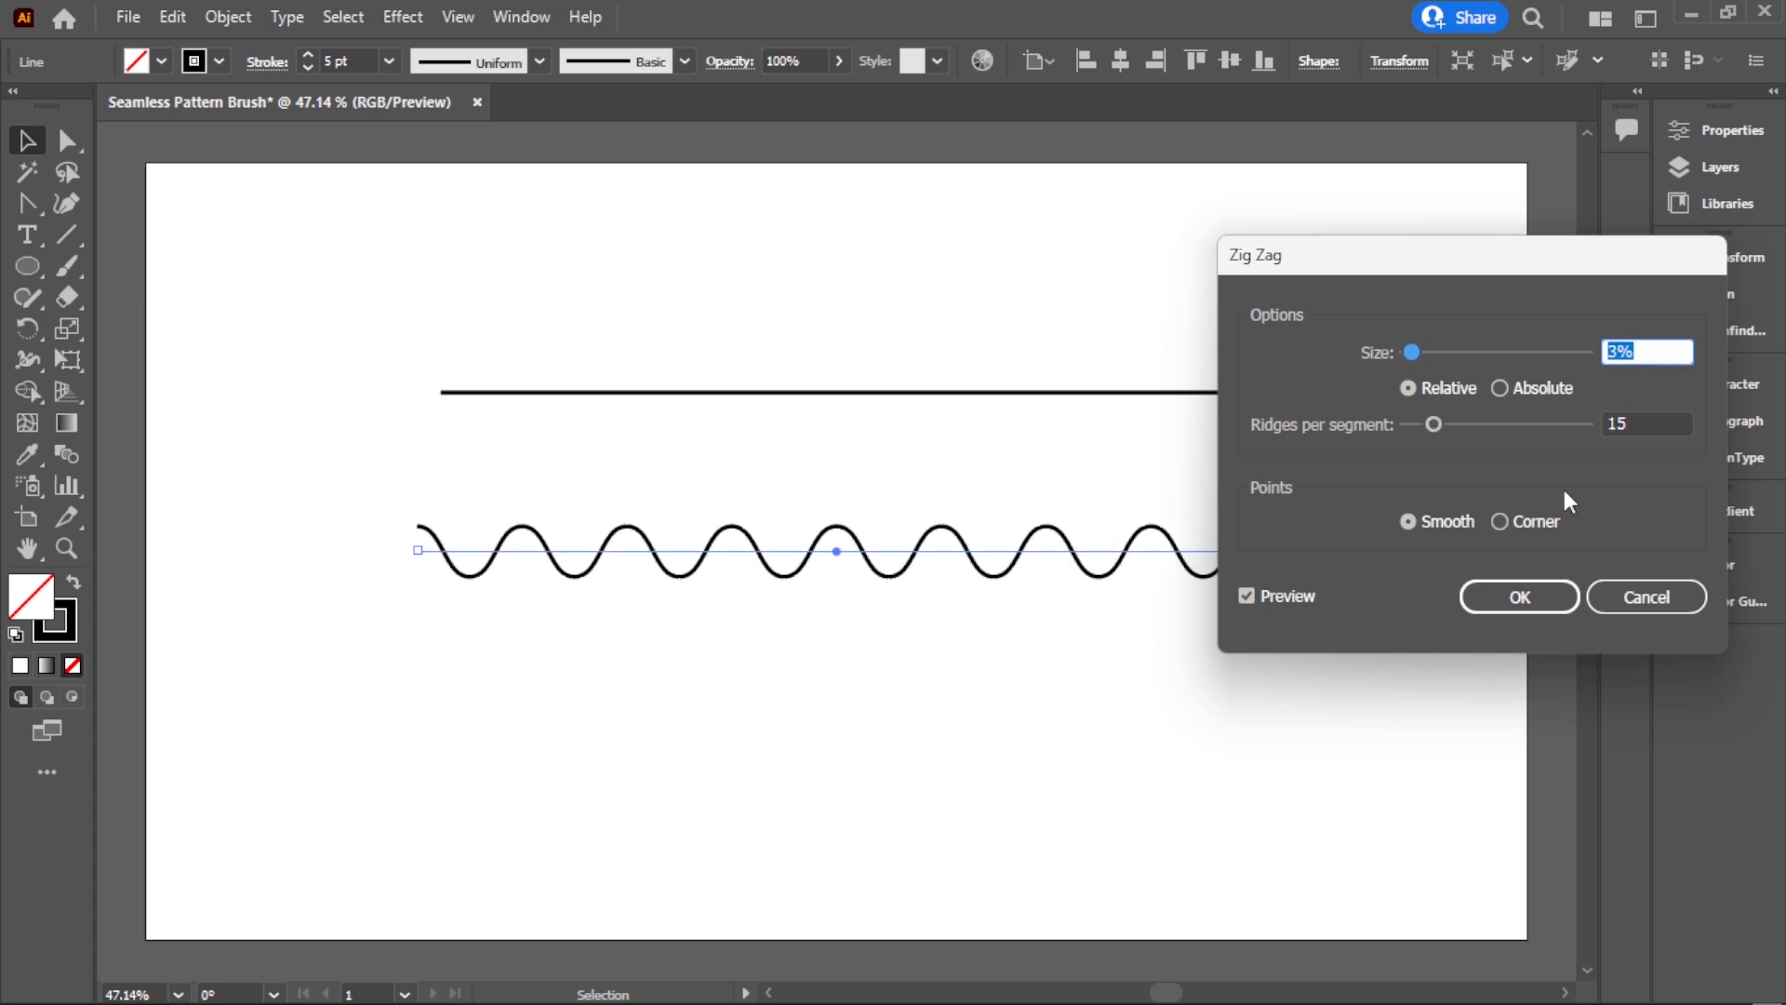
pyautogui.press('Down')
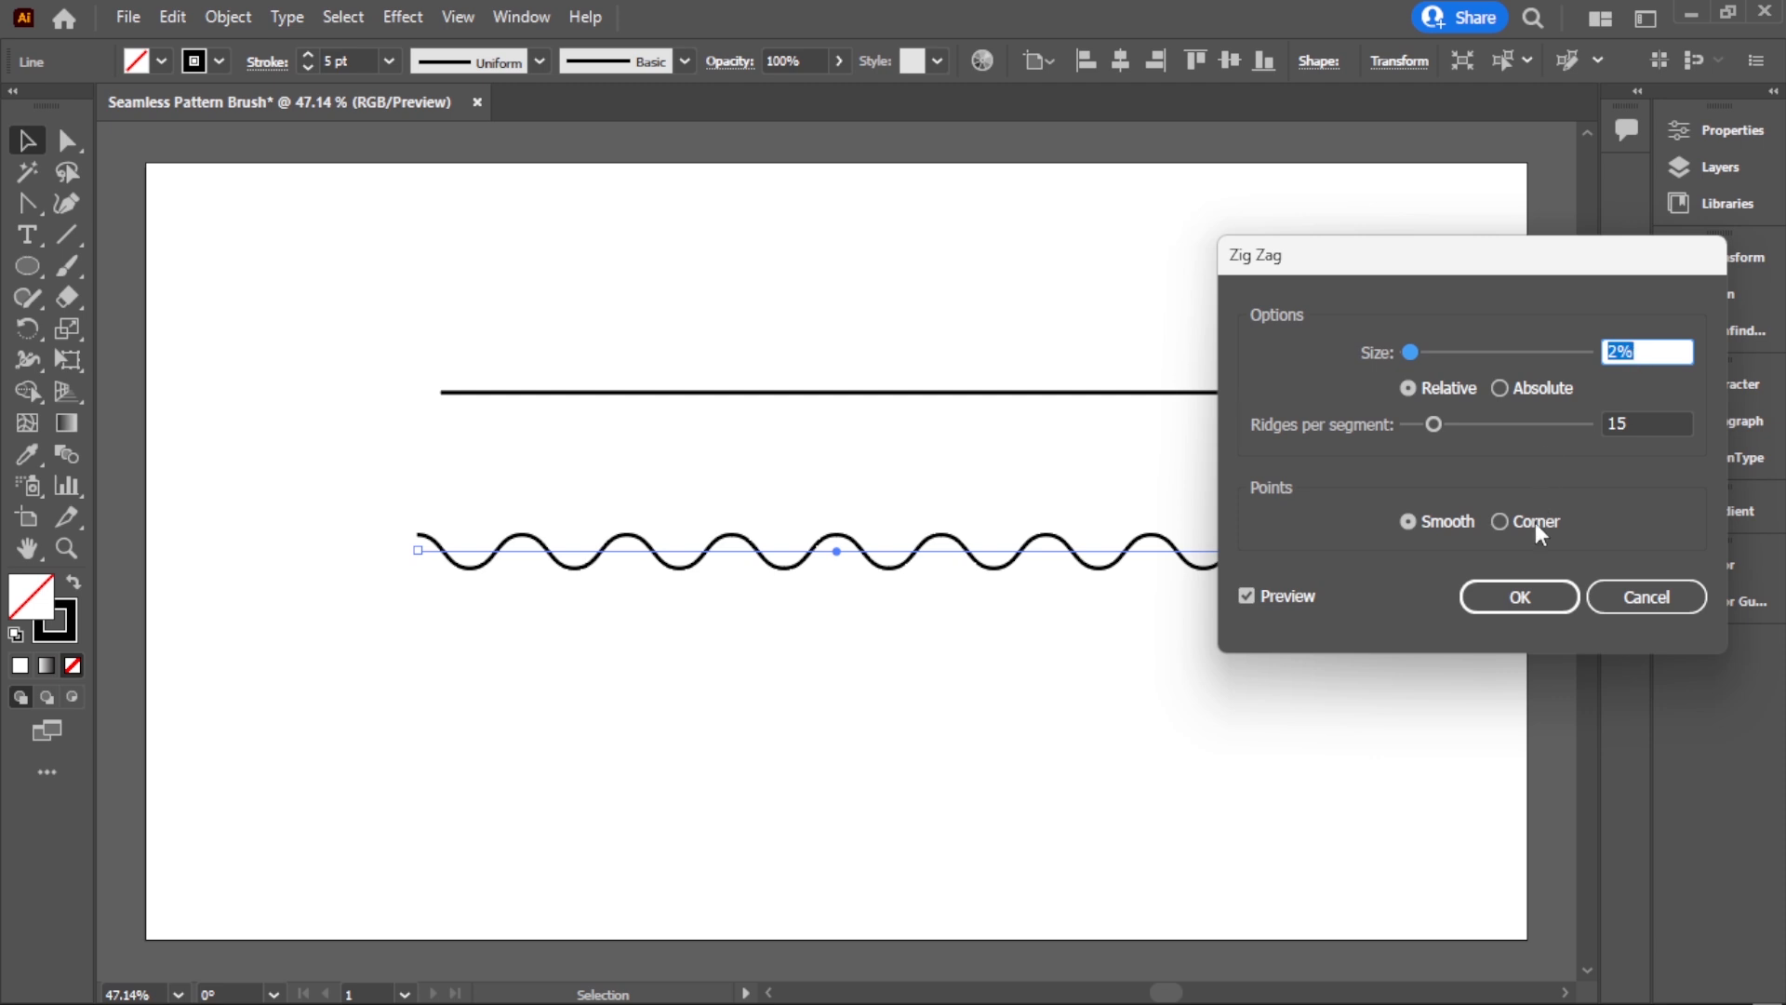
pyautogui.click(1513, 591)
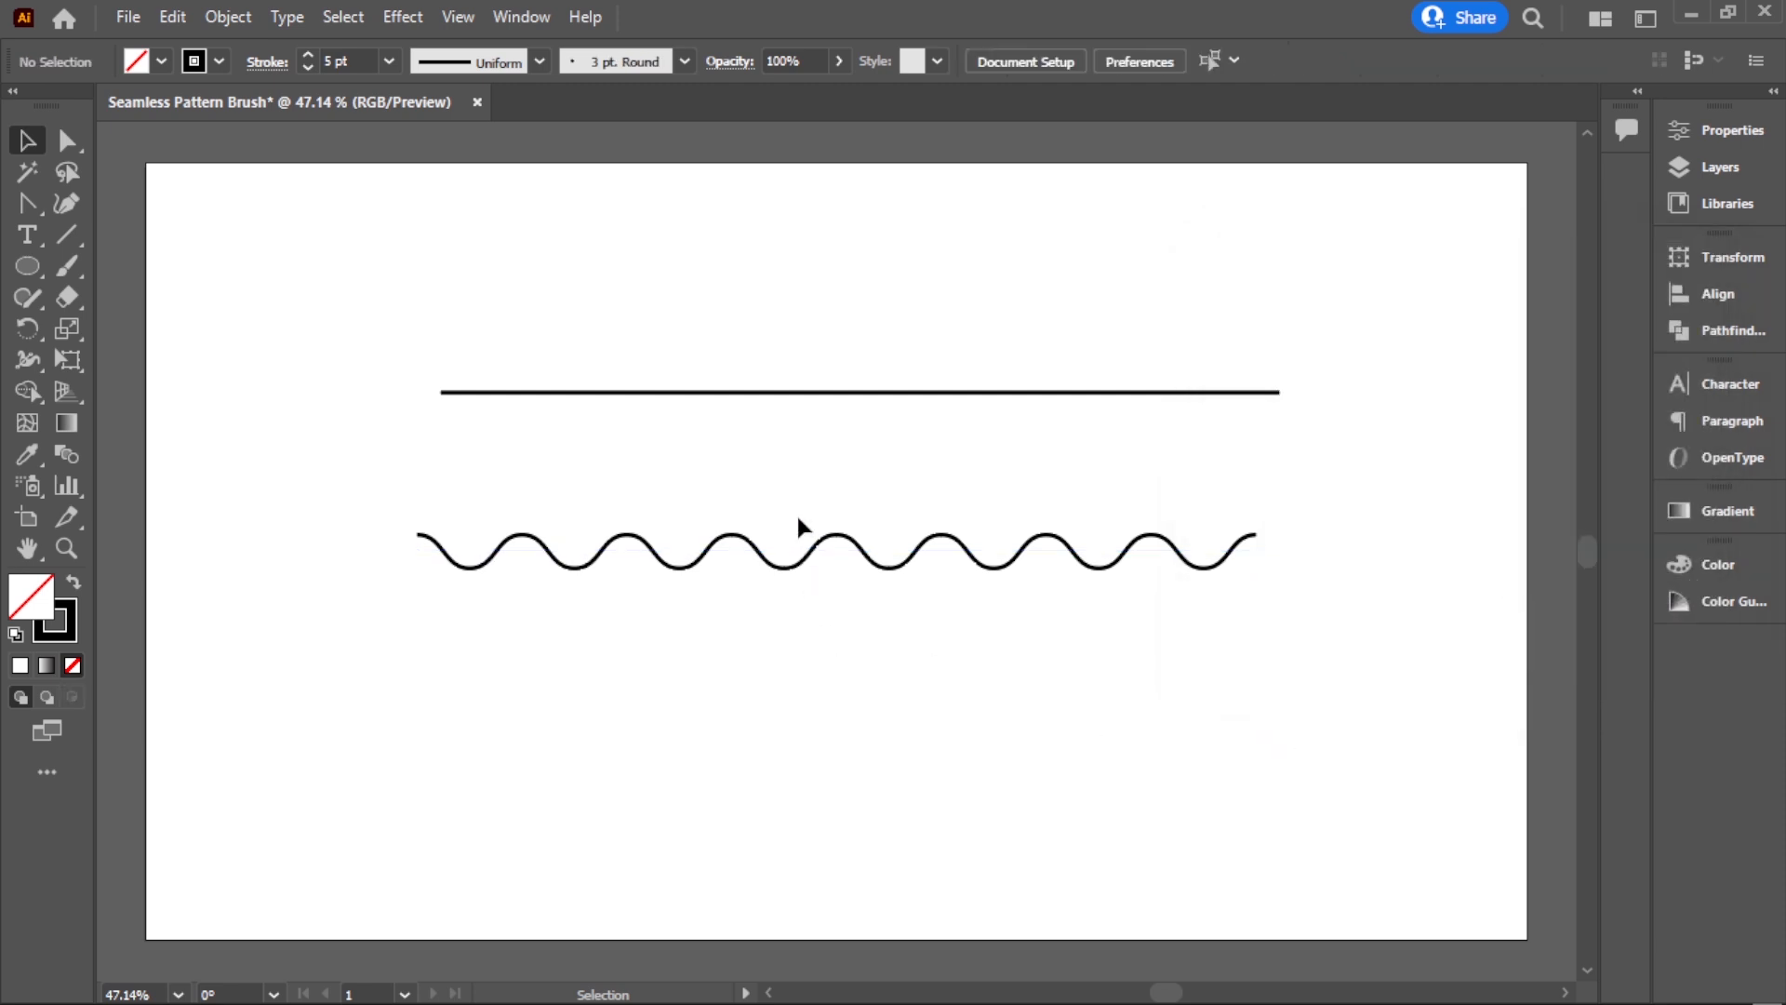
# Step: Set the wavy line's stroke weight to 10 pt
pyautogui.moveTo(1154, 624); pyautogui.dragTo(1262, 652)
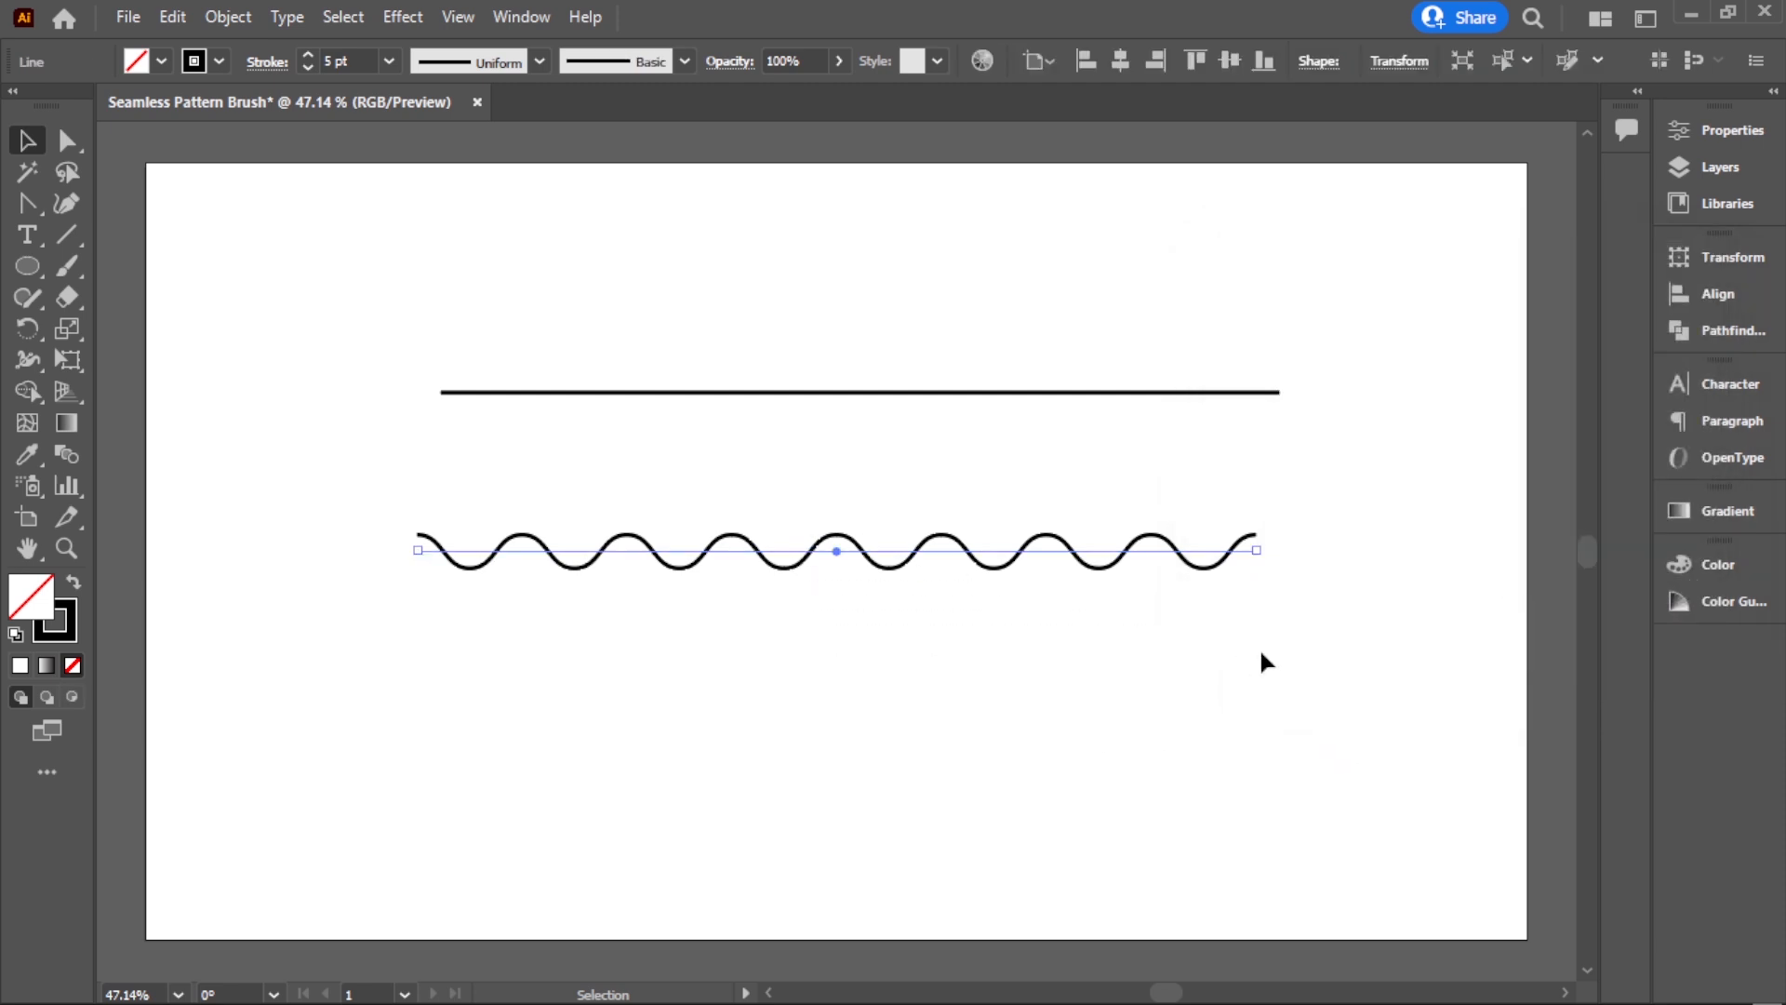
pyautogui.click(383, 66)
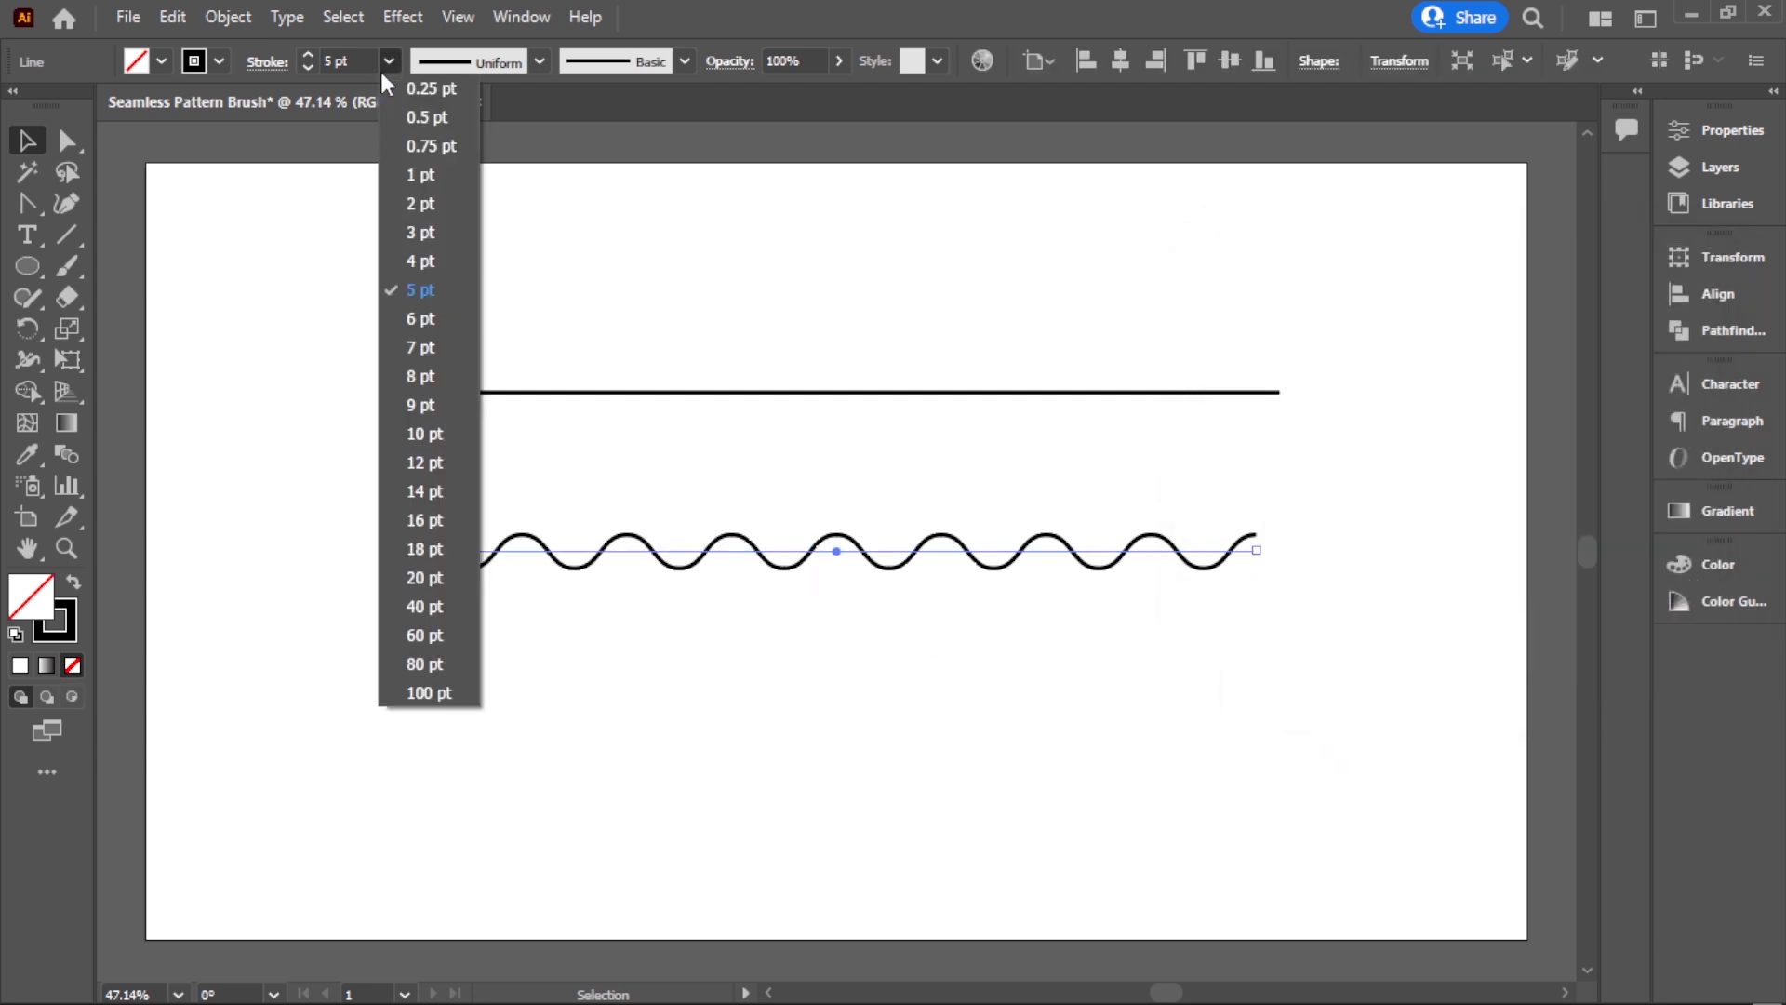
pyautogui.click(424, 435)
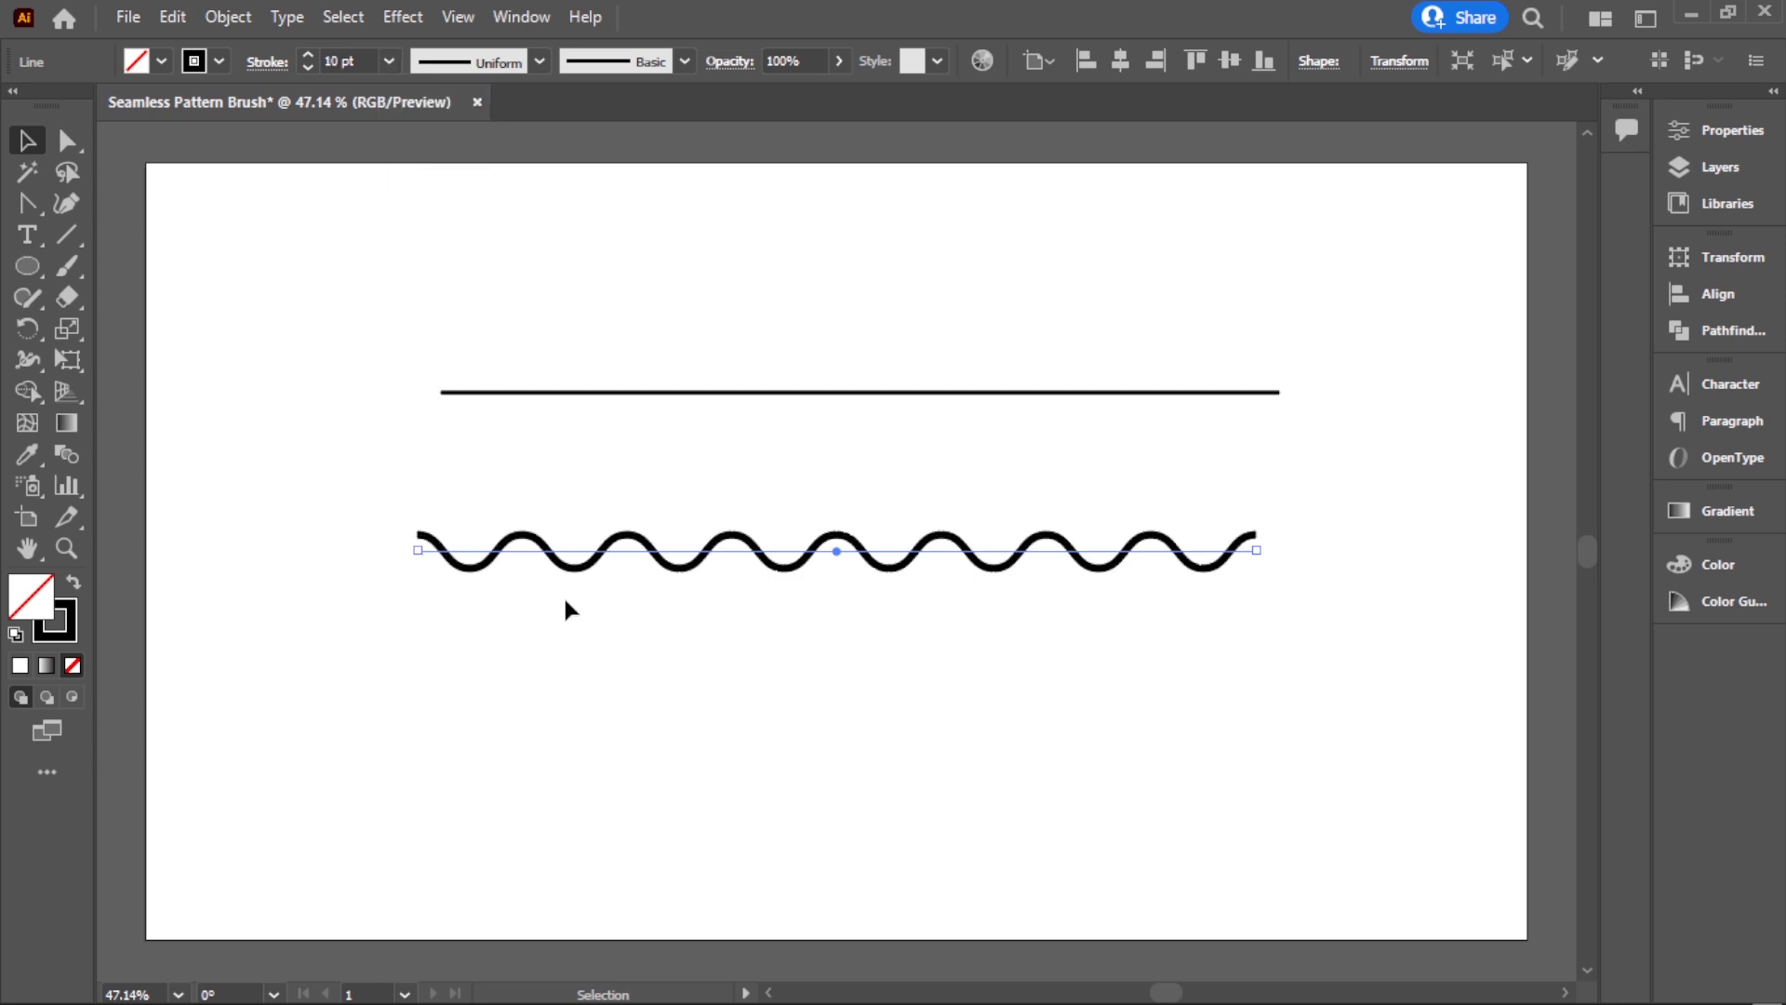
# Step: Convert the wavy line's stroke into a filled shape with Outline Stroke
pyautogui.click(229, 19)
pyautogui.moveTo(366, 674)
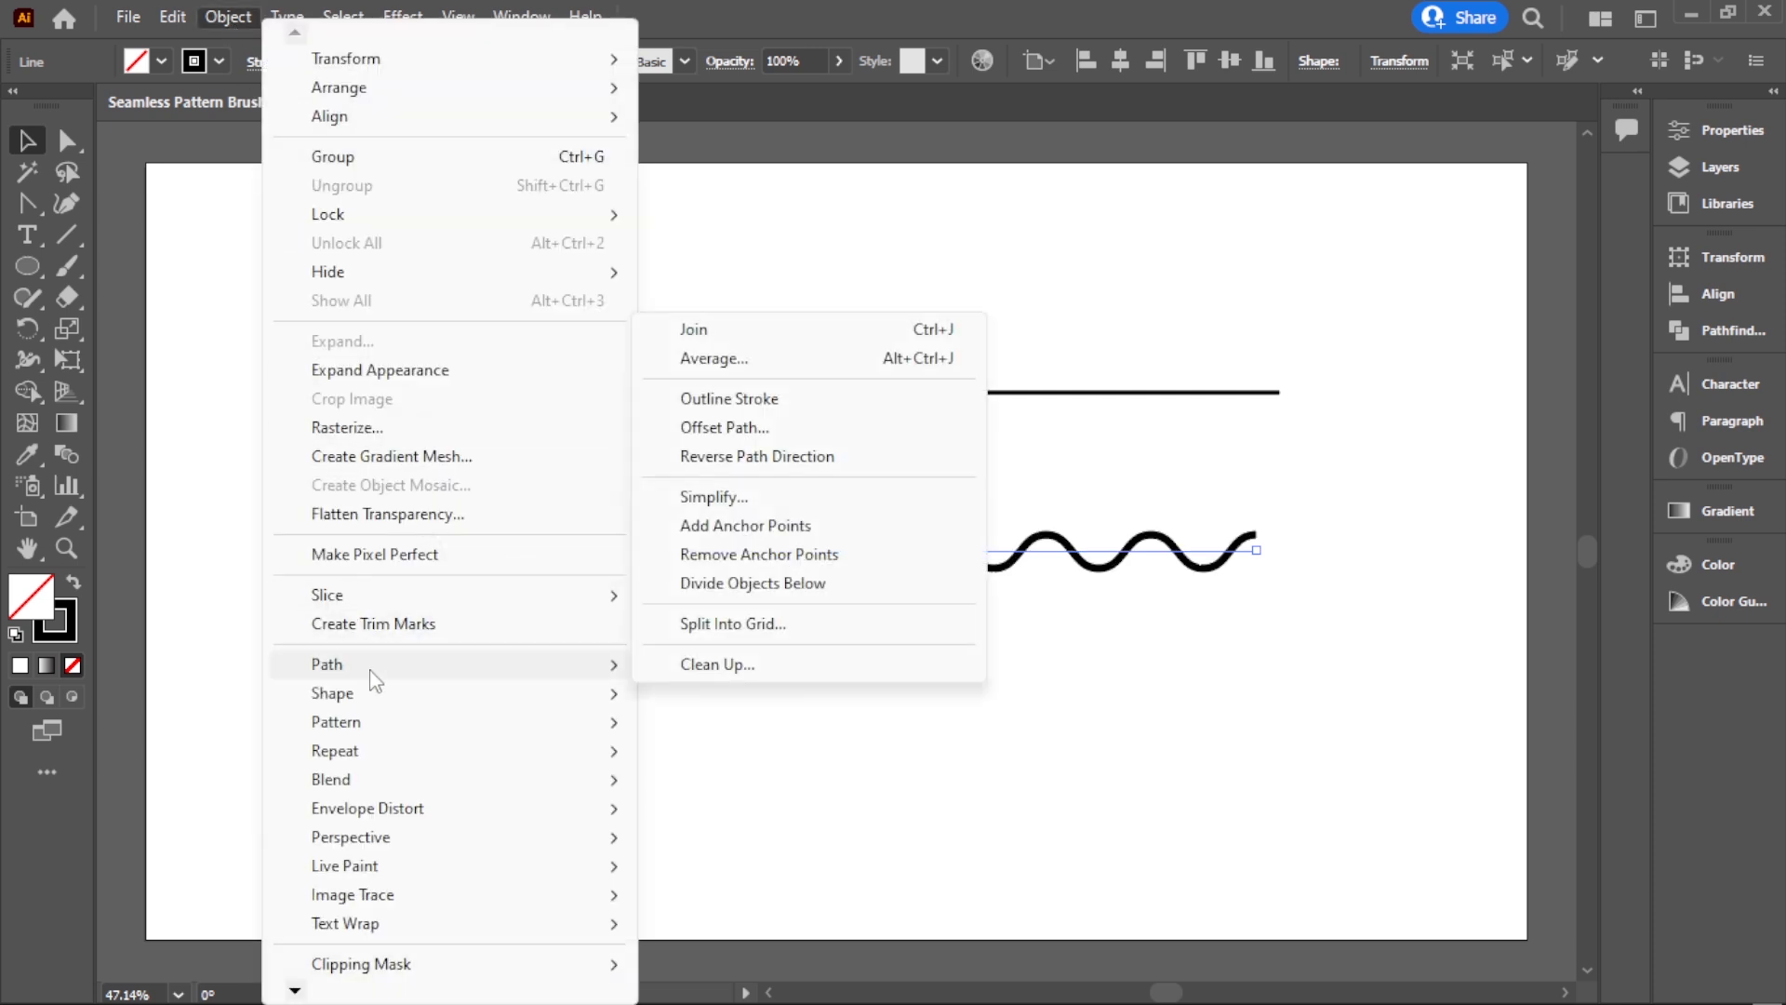
pyautogui.click(730, 398)
pyautogui.click(870, 642)
pyautogui.click(1020, 535)
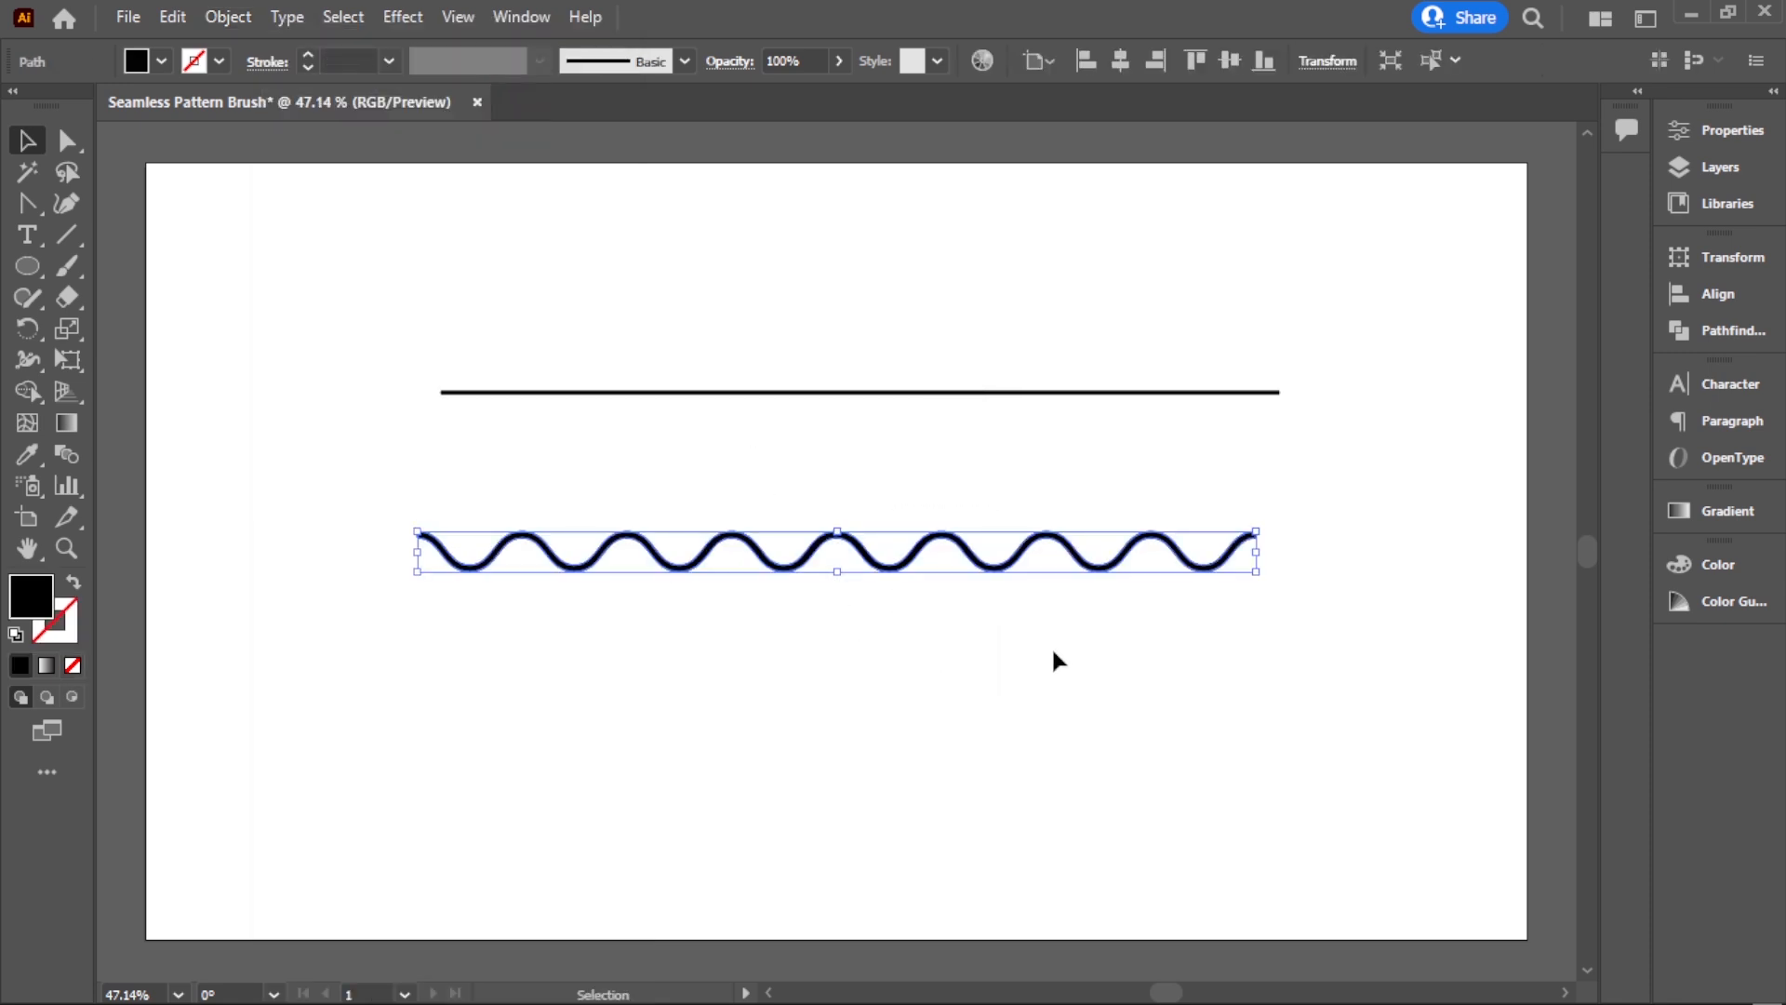
pyautogui.click(1049, 648)
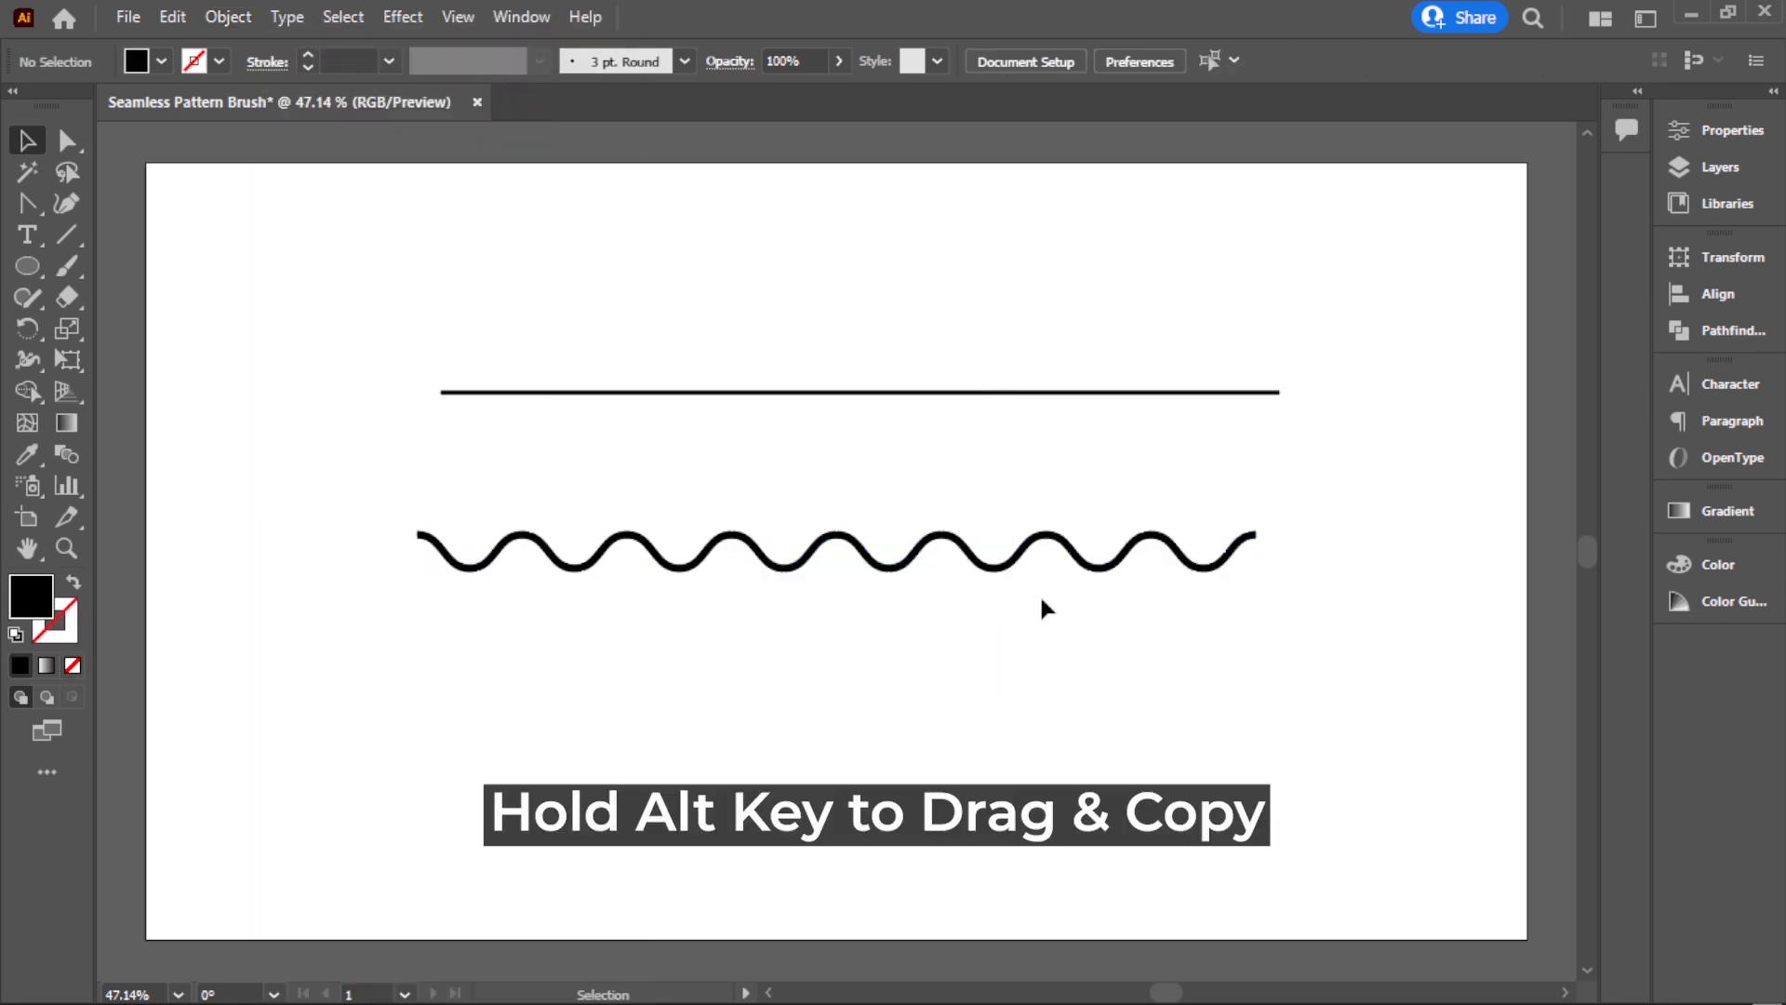
# Step: Duplicate the outlined wave just above the original and shift the copy half a wave sideways so its troughs meet the lower crests
pyautogui.moveTo(1035, 556); pyautogui.dragTo(1042, 502)
pyautogui.click(1048, 649)
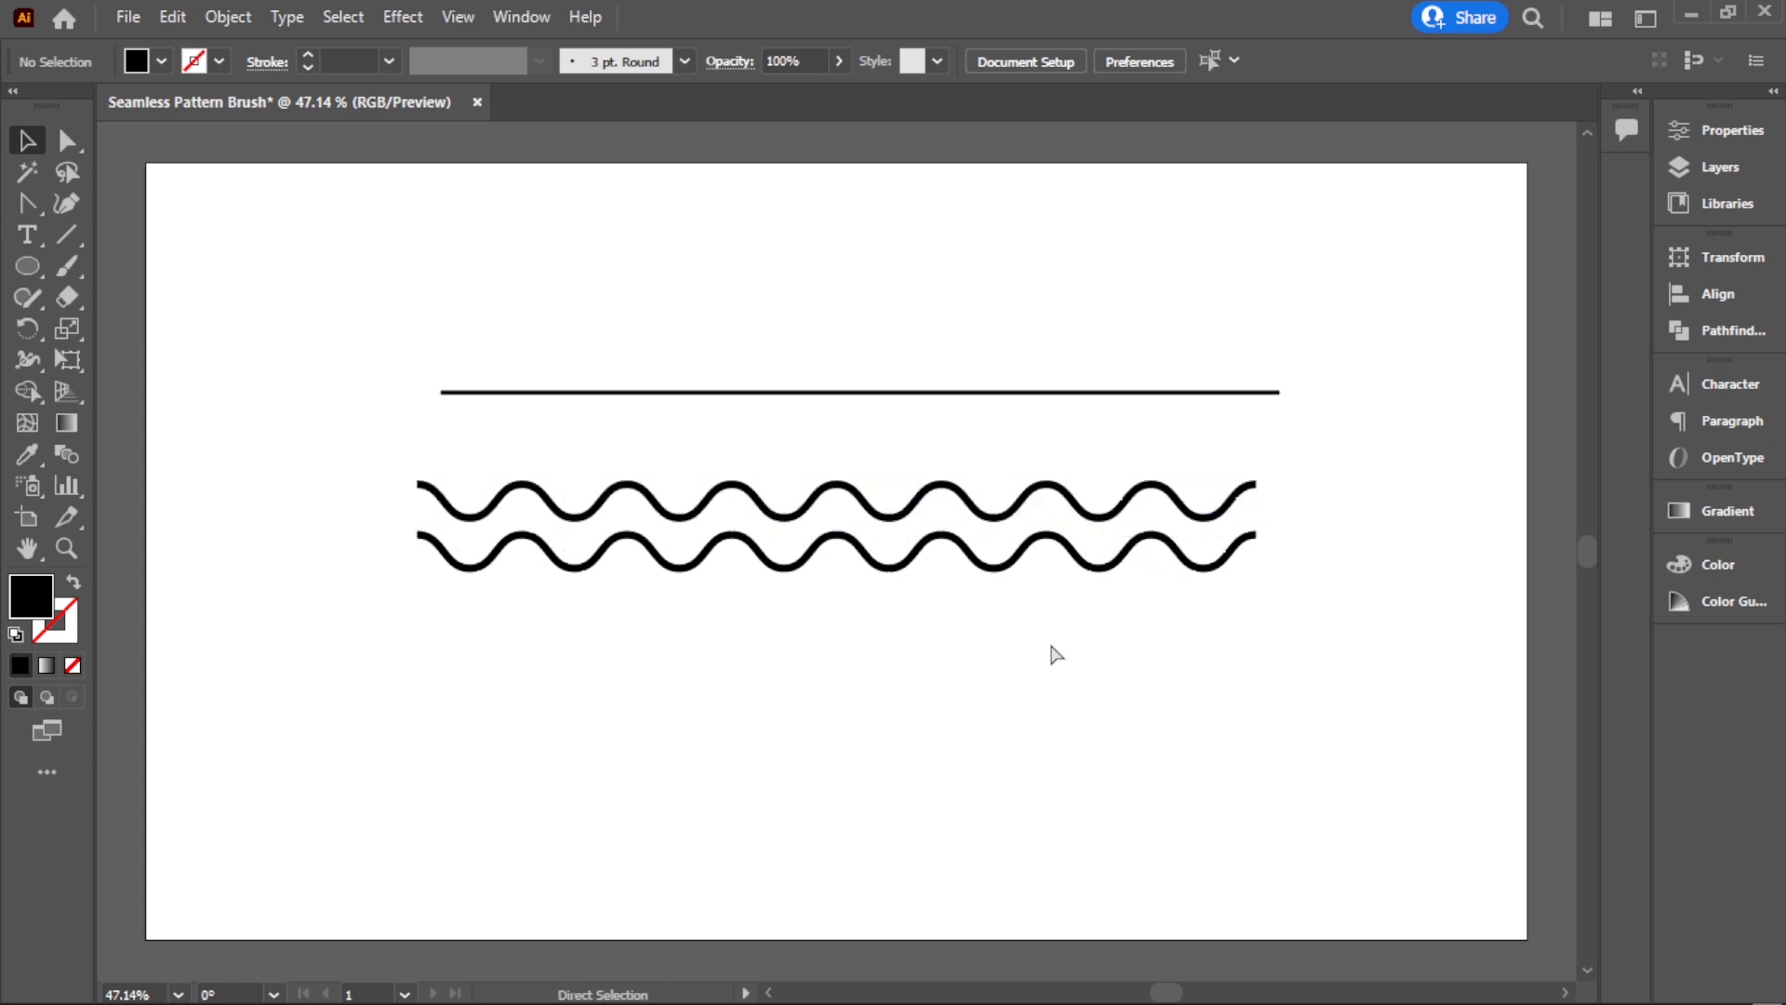
pyautogui.moveTo(630, 555); pyautogui.dragTo(1019, 589)
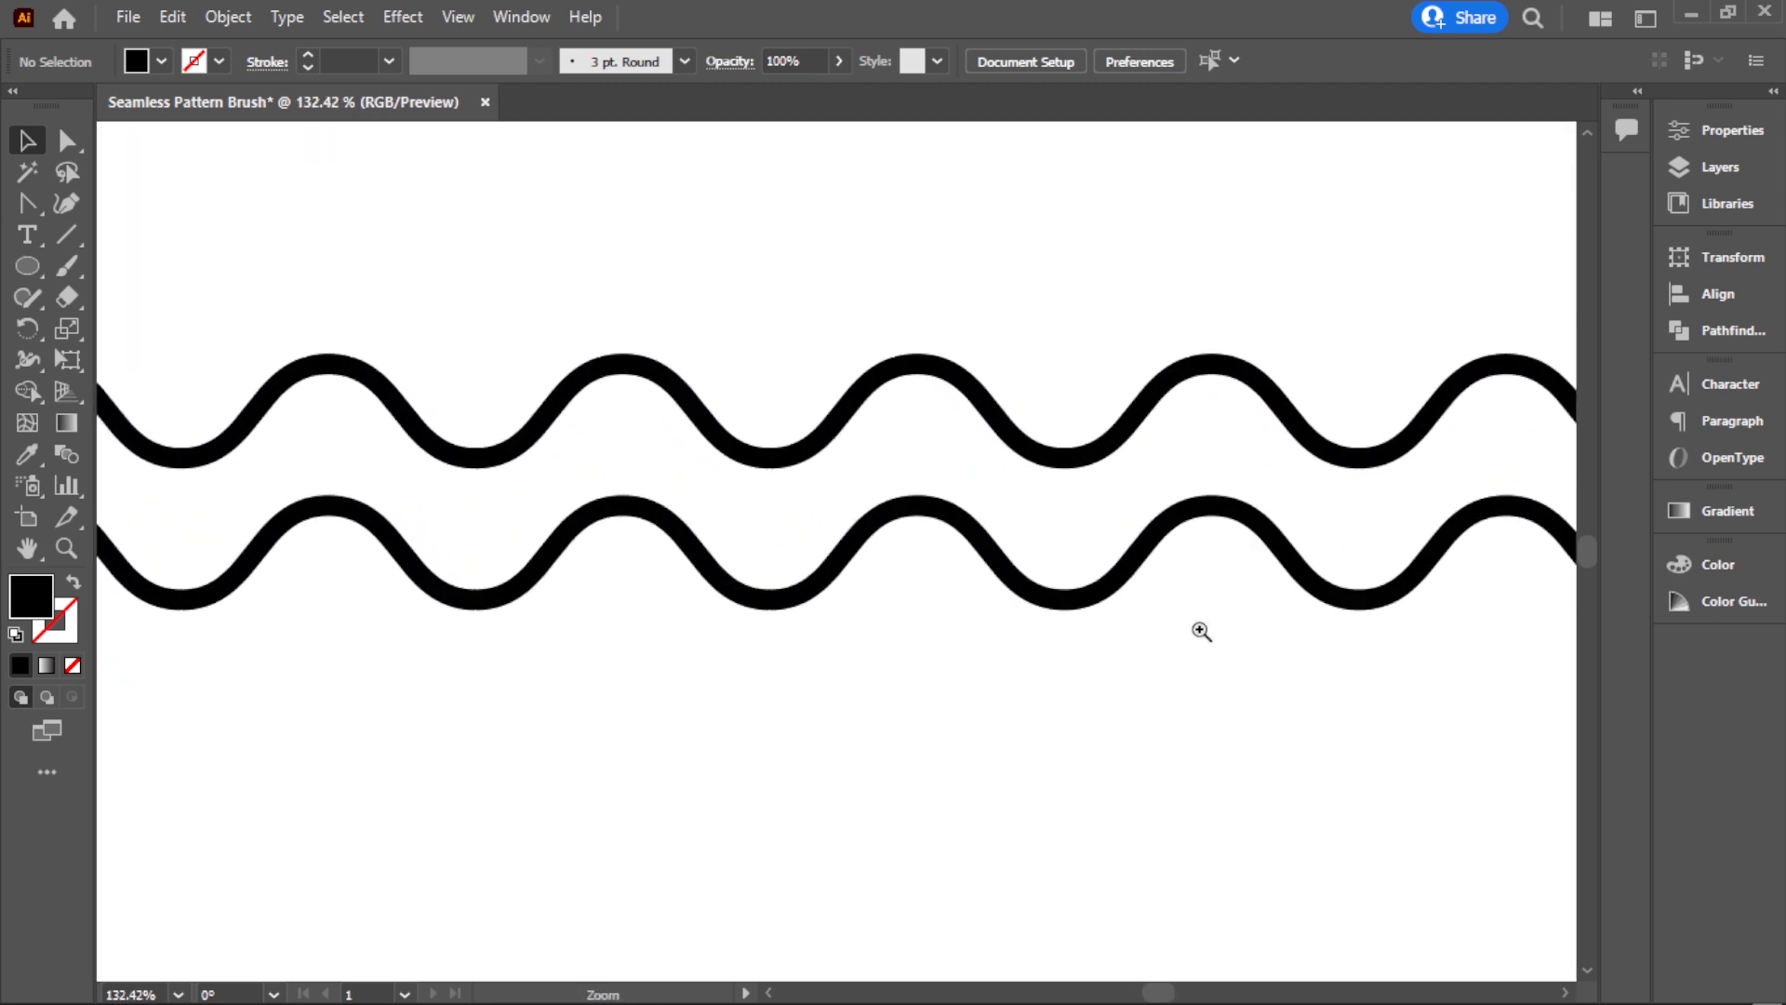
pyautogui.moveTo(1060, 456); pyautogui.dragTo(927, 484)
pyautogui.click(969, 772)
# Step: Nudge the upper wave slightly left so its troughs line up with the crests of the lower wave
pyautogui.scroll(4, 1136, 598)
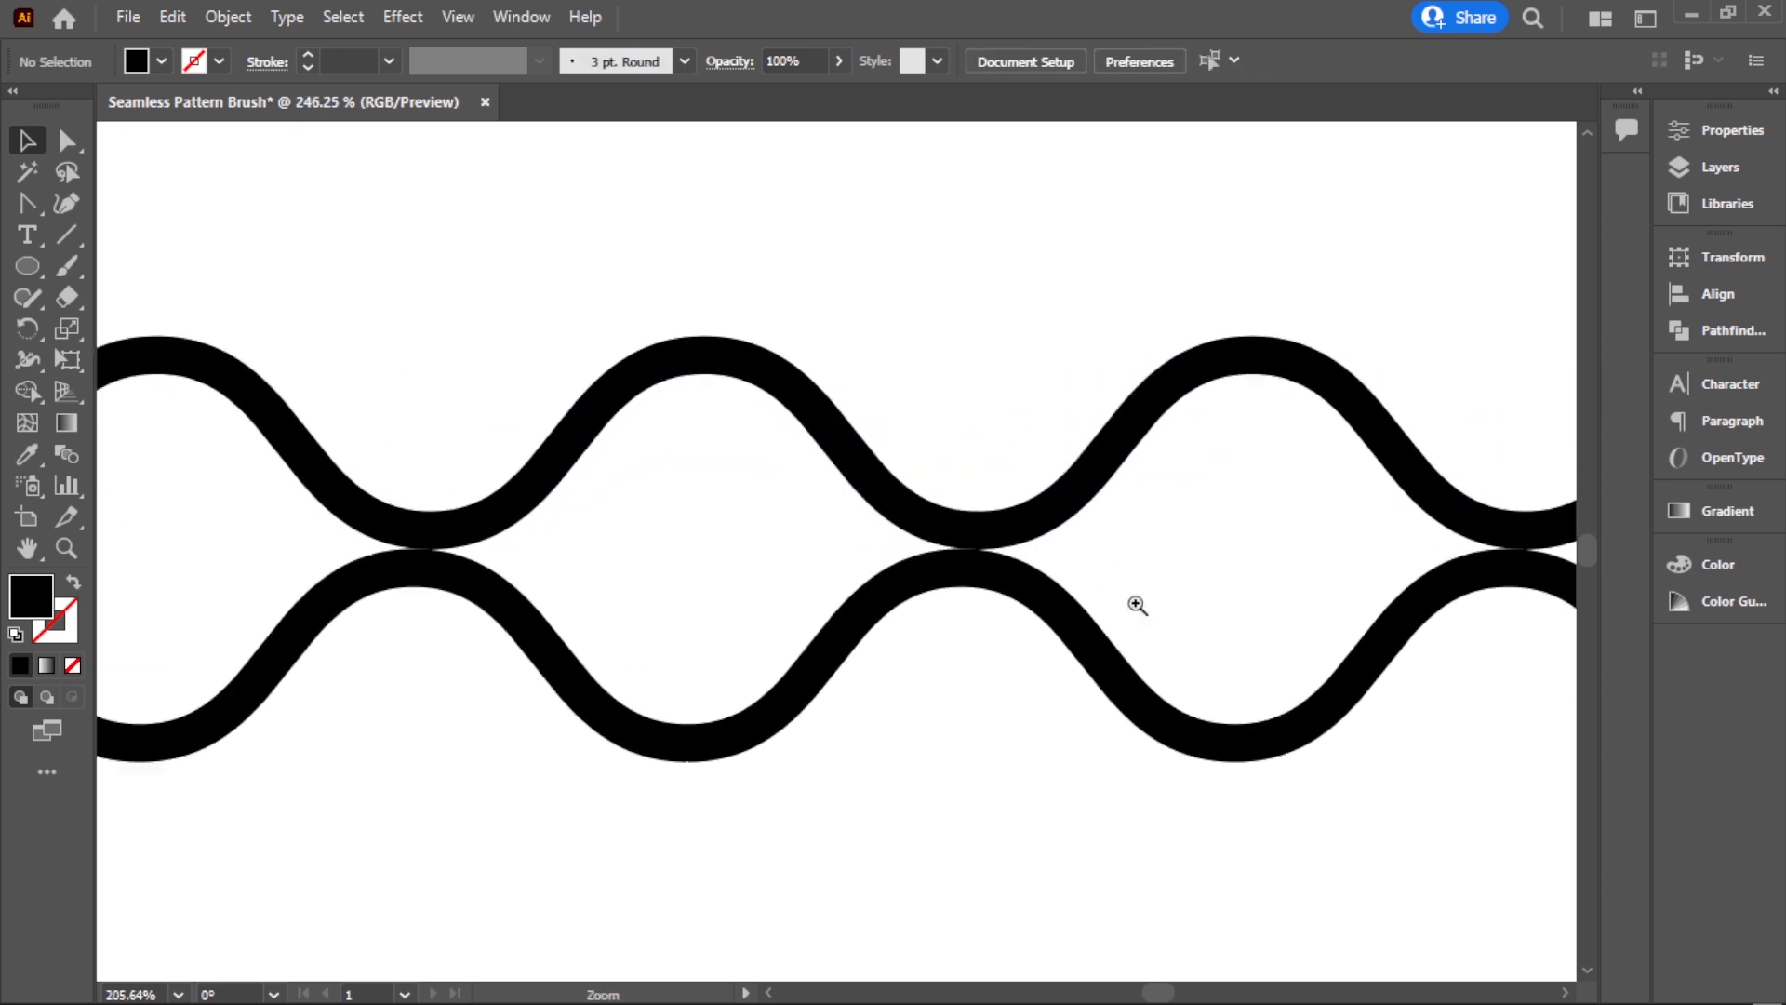
pyautogui.moveTo(1042, 554); pyautogui.dragTo(1024, 549)
pyautogui.click(1059, 815)
pyautogui.keyDown('ctrl'); pyautogui.keyDown('alt'); pyautogui.click(1010, 640); pyautogui.keyUp('alt'); pyautogui.keyUp('ctrl')
pyautogui.keyDown('ctrl'); pyautogui.keyDown('alt'); pyautogui.click(1008, 640); pyautogui.keyUp('alt'); pyautogui.keyUp('ctrl')
pyautogui.keyDown('ctrl'); pyautogui.keyDown('alt'); pyautogui.click(899, 496); pyautogui.keyUp('alt'); pyautogui.keyUp('ctrl')
pyautogui.keyDown('ctrl'); pyautogui.keyDown('alt'); pyautogui.click(899, 497); pyautogui.keyUp('alt'); pyautogui.keyUp('ctrl')
pyautogui.keyDown('ctrl'); pyautogui.keyDown('alt'); pyautogui.click(898, 498); pyautogui.keyUp('alt'); pyautogui.keyUp('ctrl')
pyautogui.keyDown('ctrl'); pyautogui.keyDown('alt'); pyautogui.click(899, 497); pyautogui.keyUp('alt'); pyautogui.keyUp('ctrl')
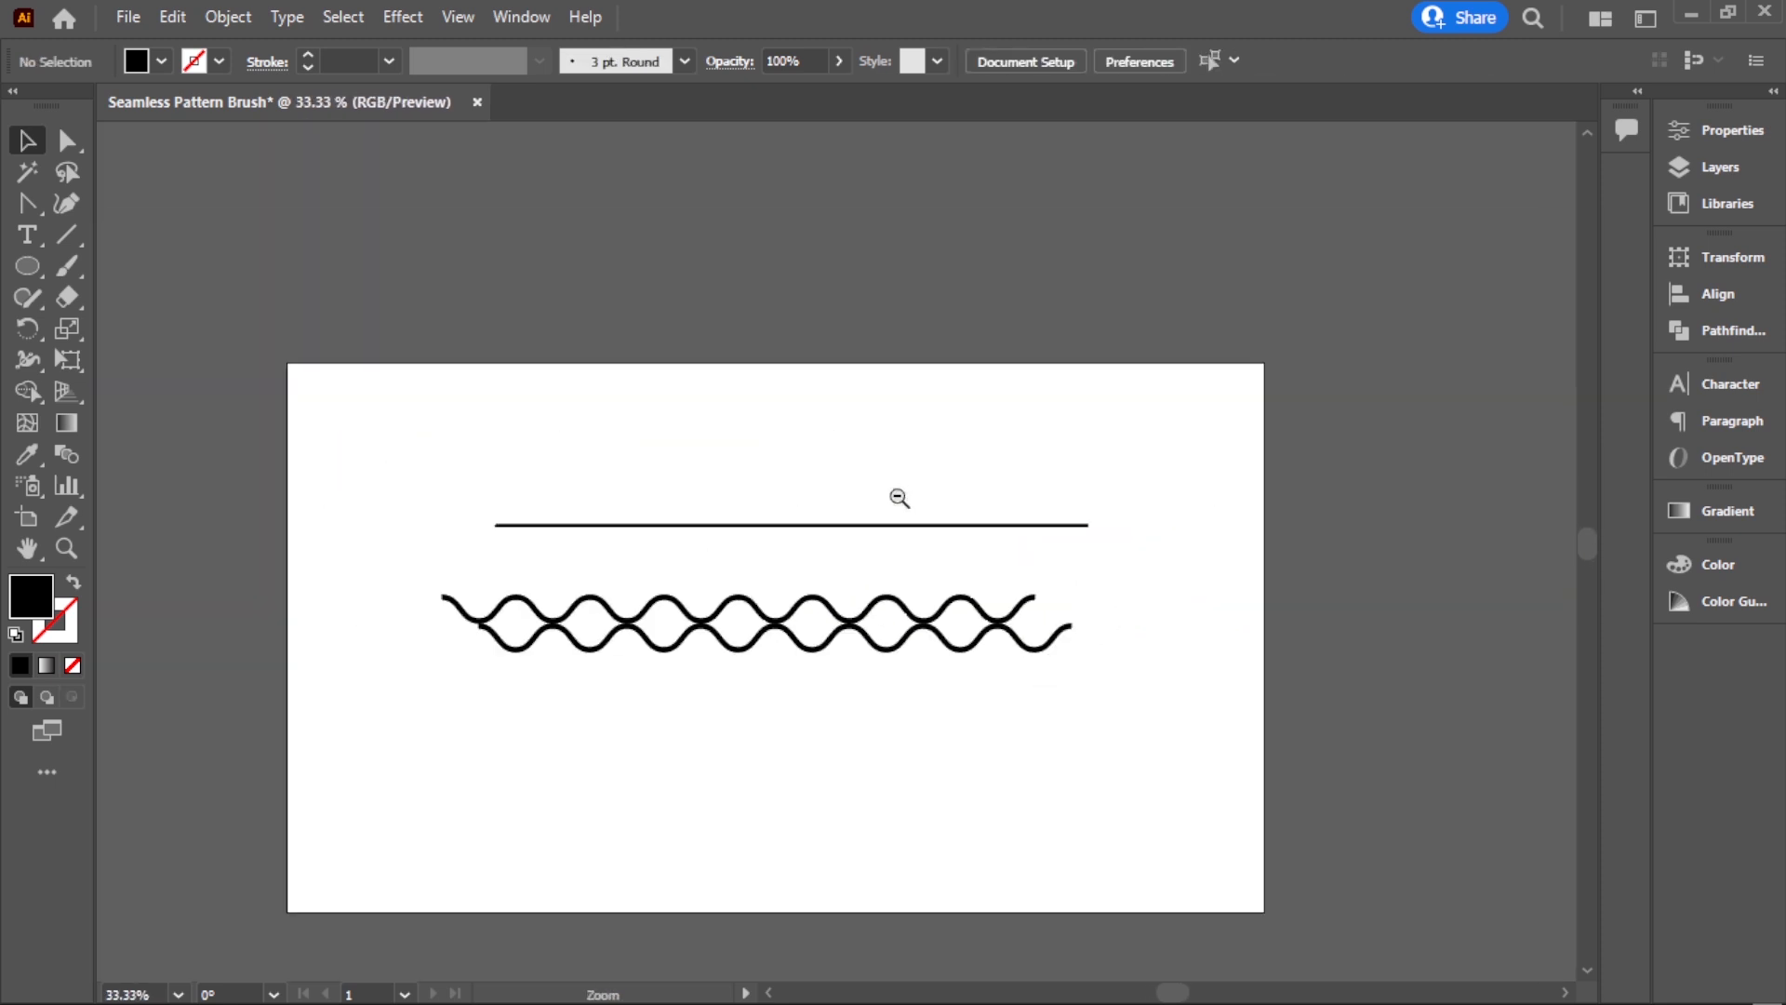
# Step: Draw a small black circle in the centre of the first opening between the two waves
pyautogui.moveTo(769, 690); pyautogui.dragTo(989, 729)
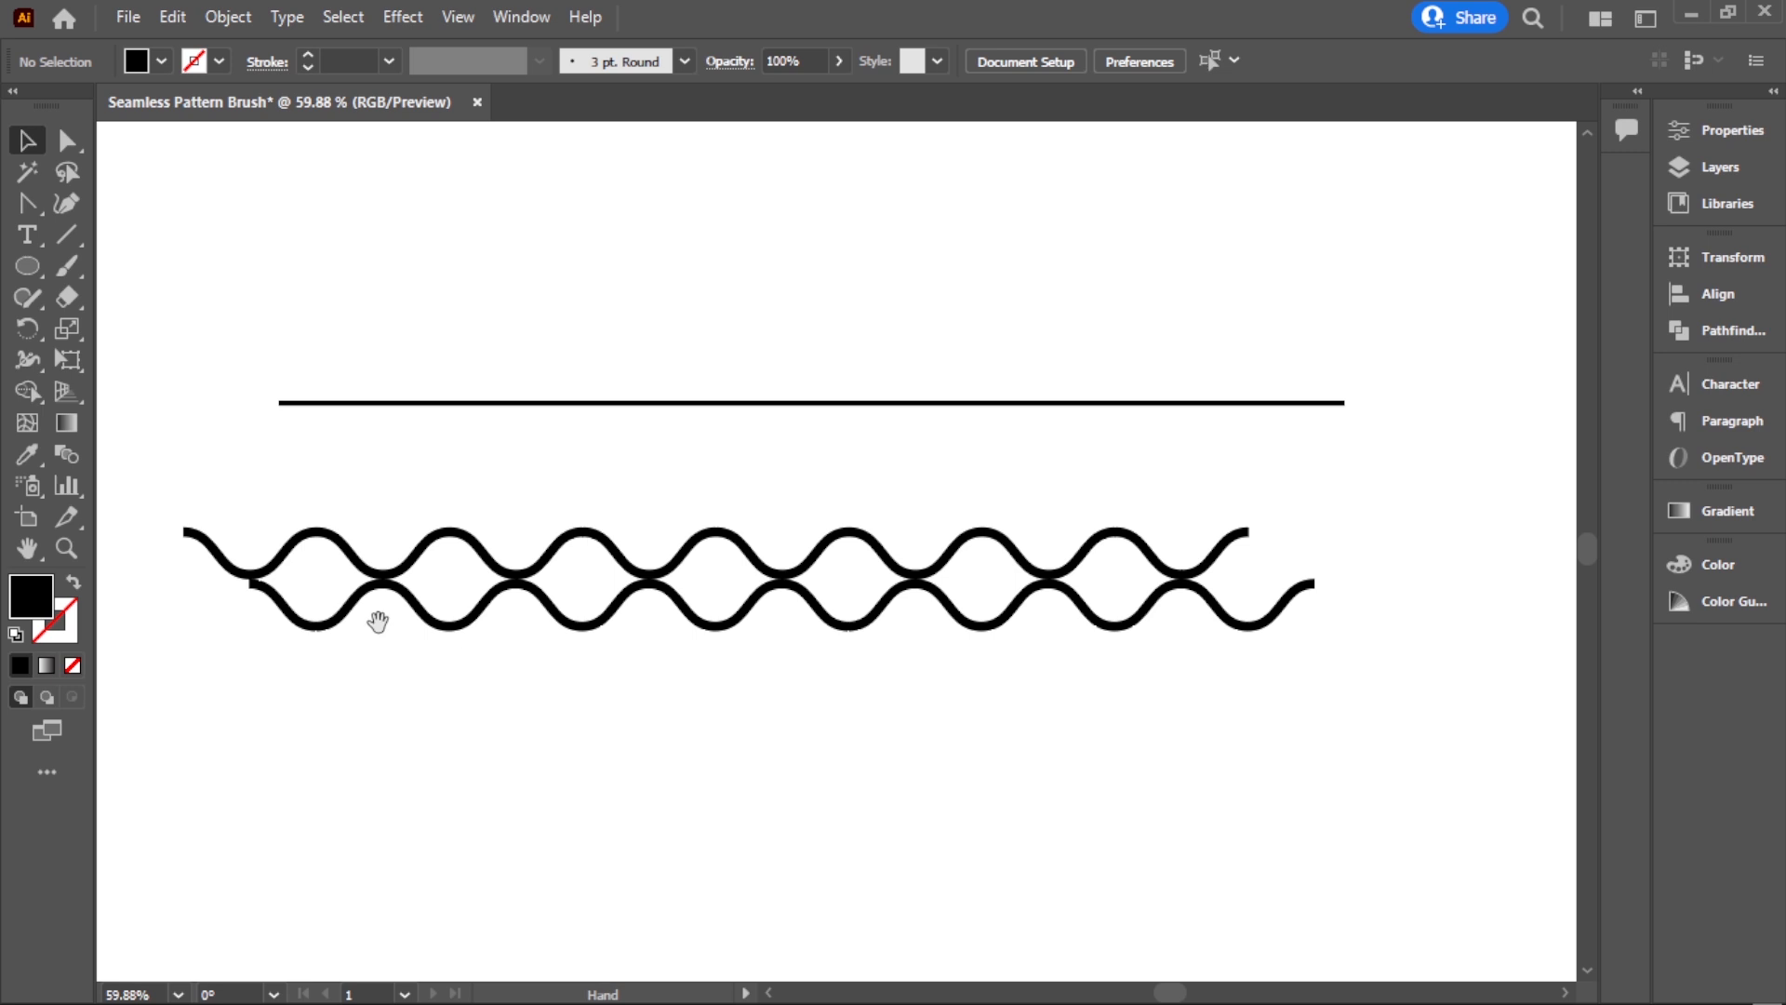
pyautogui.press('l')
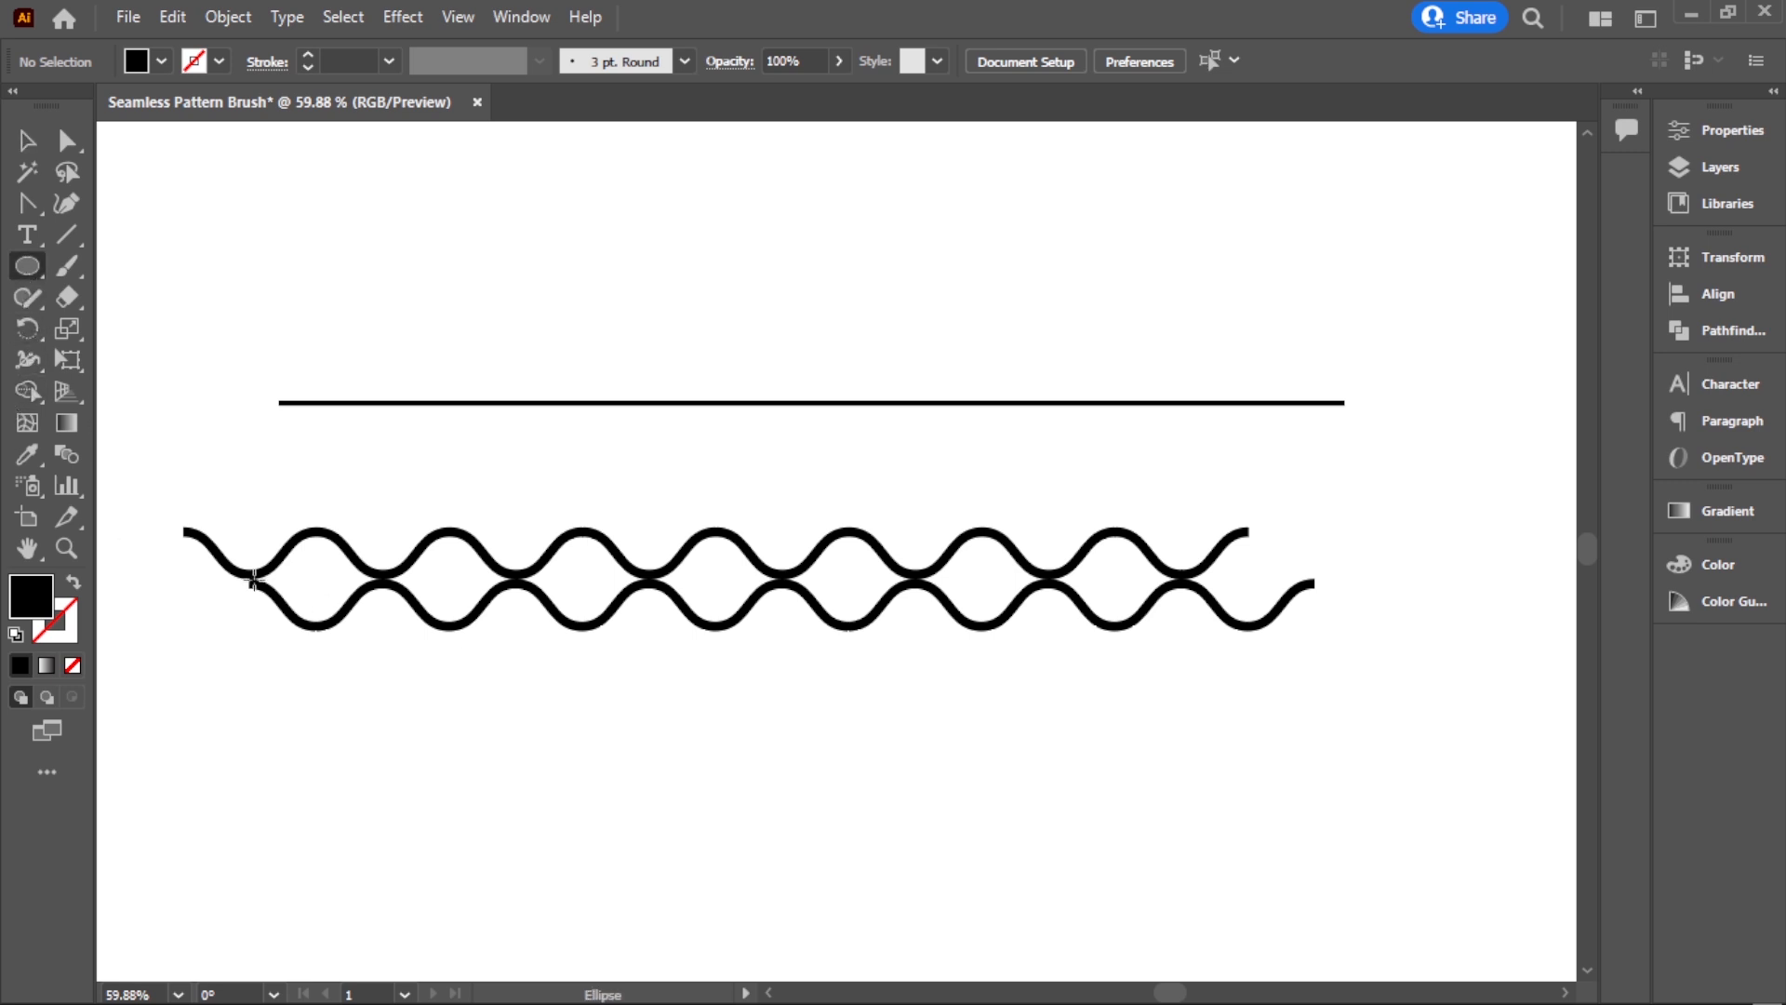
pyautogui.moveTo(253, 578); pyautogui.dragTo(745, 735)
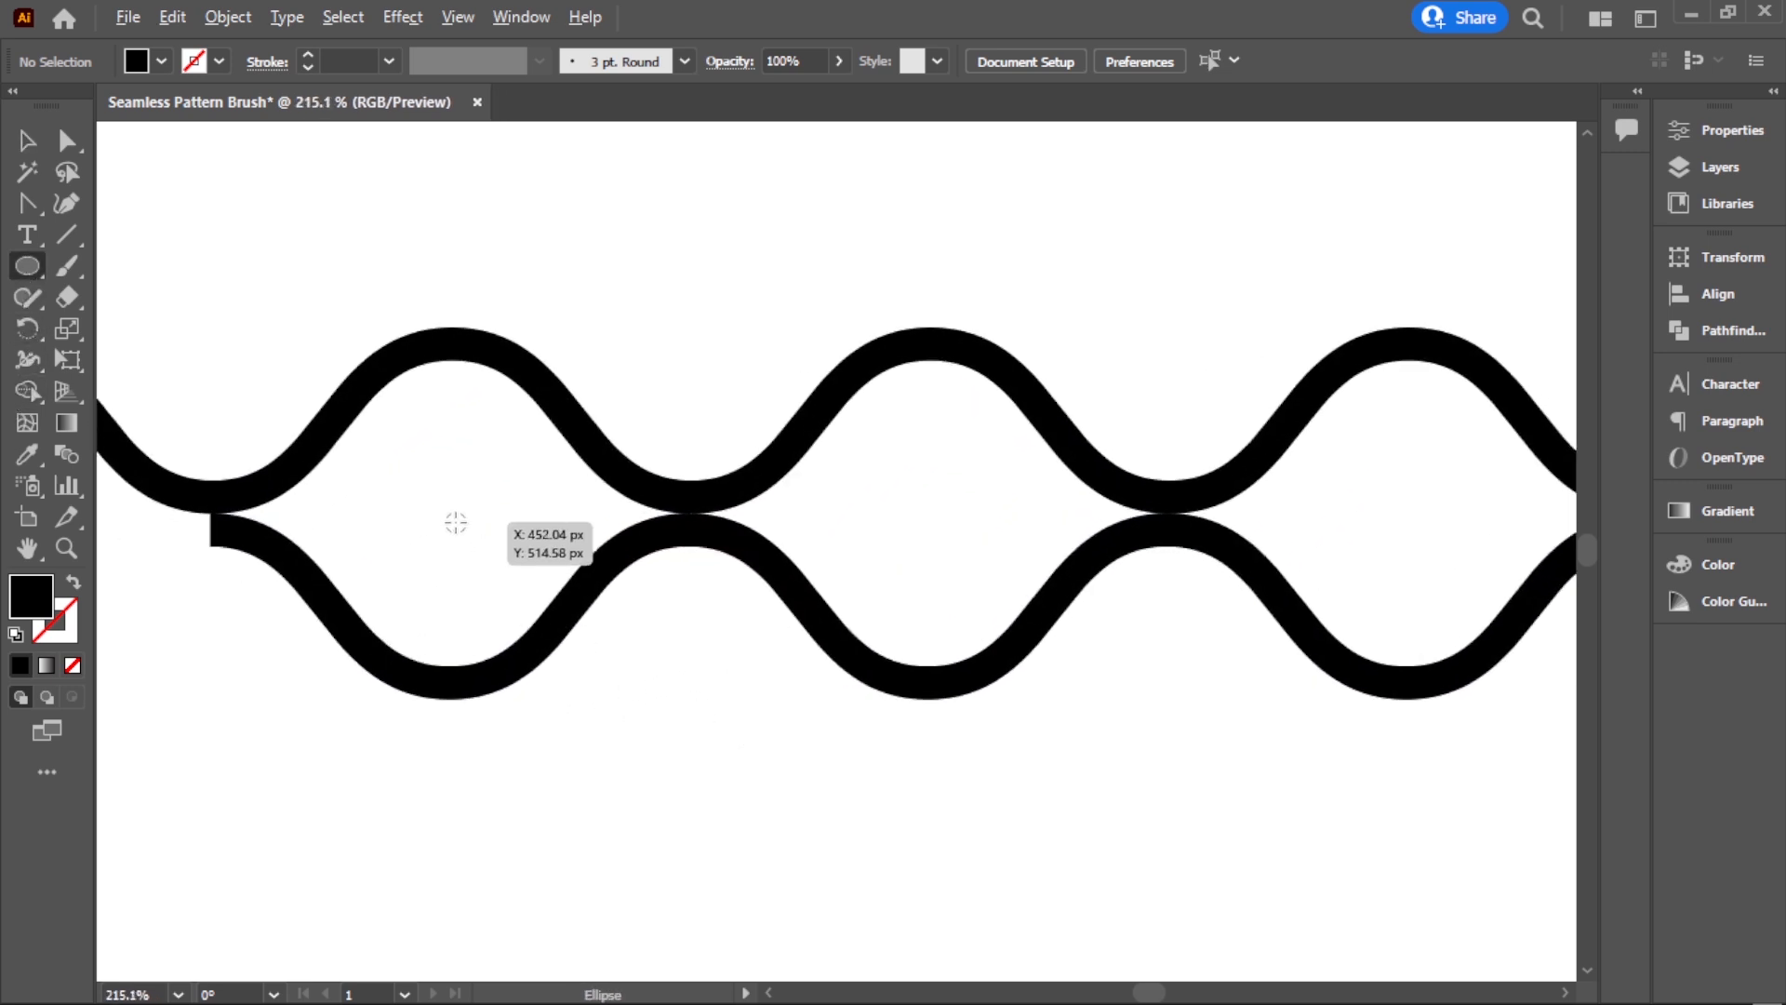
pyautogui.moveTo(447, 513); pyautogui.dragTo(500, 566)
pyautogui.click(27, 141)
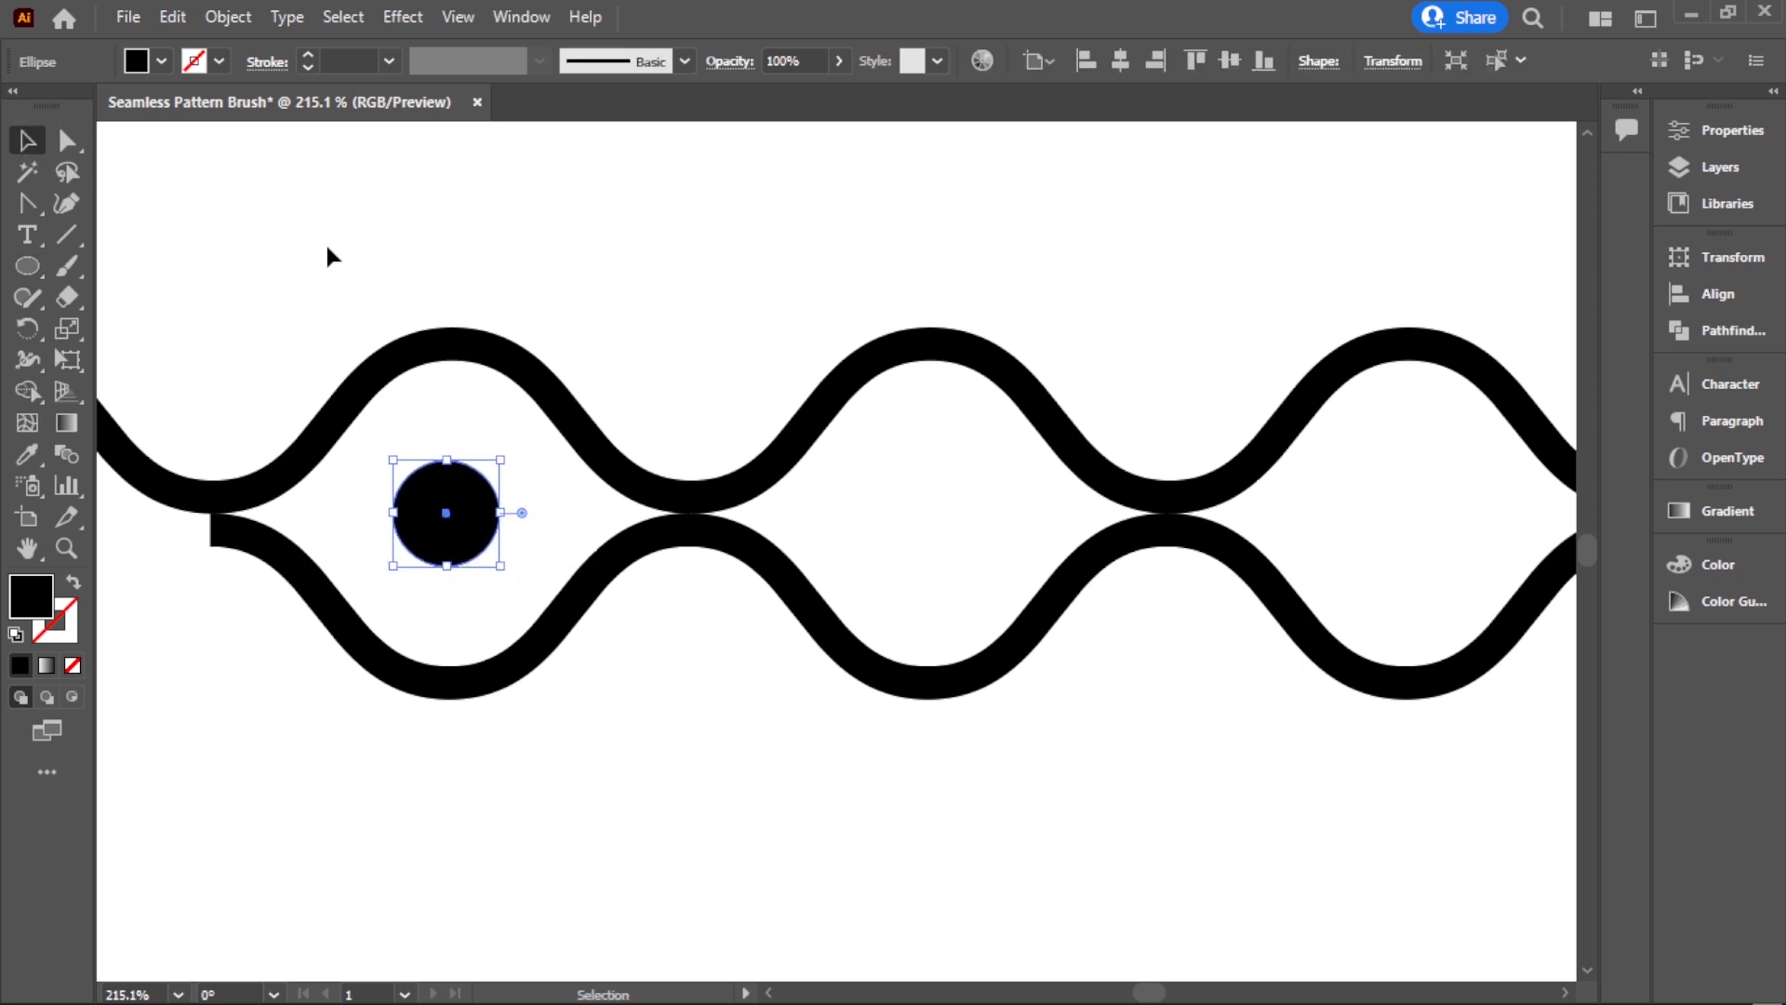
pyautogui.click(331, 249)
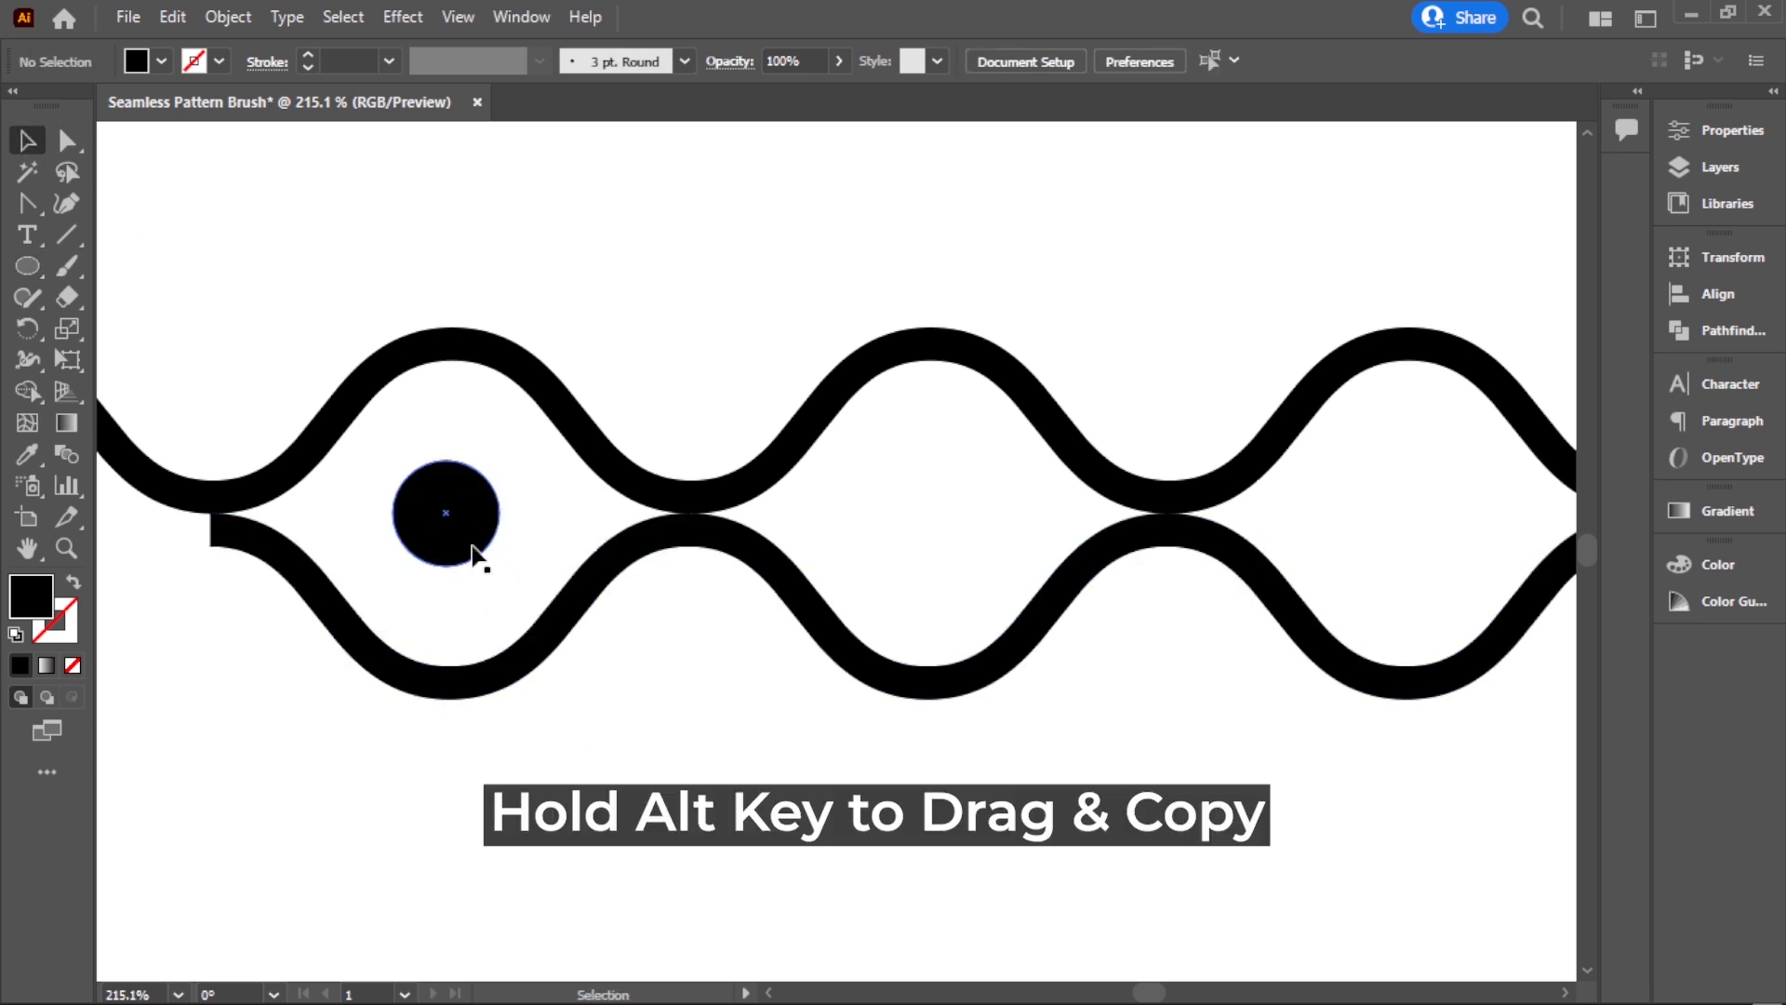
# Step: Duplicate the circle horizontally about 146 px into the centre of the second opening between the waves
pyautogui.moveTo(476, 542); pyautogui.dragTo(958, 545)
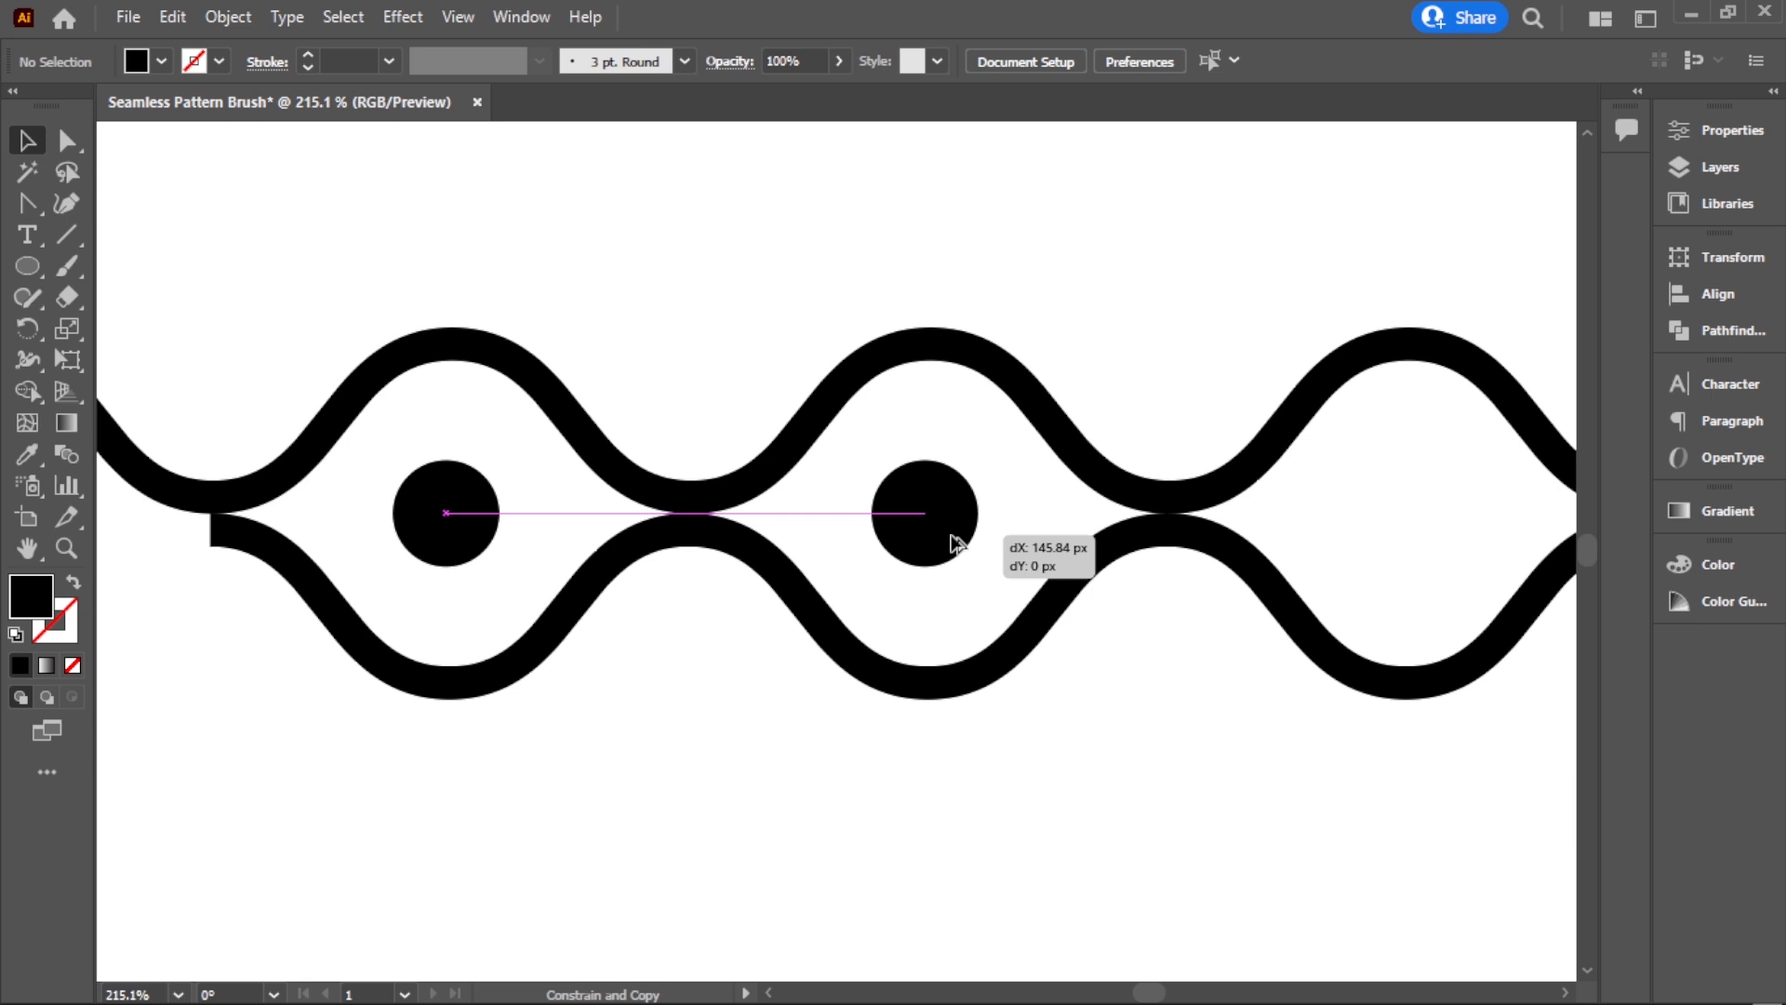
pyautogui.moveTo(958, 545); pyautogui.dragTo(958, 544)
pyautogui.hotkey('ctrl', '-')
pyautogui.hotkey('ctrl', '-')
pyautogui.hotkey('ctrl', '-')
pyautogui.hotkey('ctrl', '-')
pyautogui.hotkey('ctrl', '-')
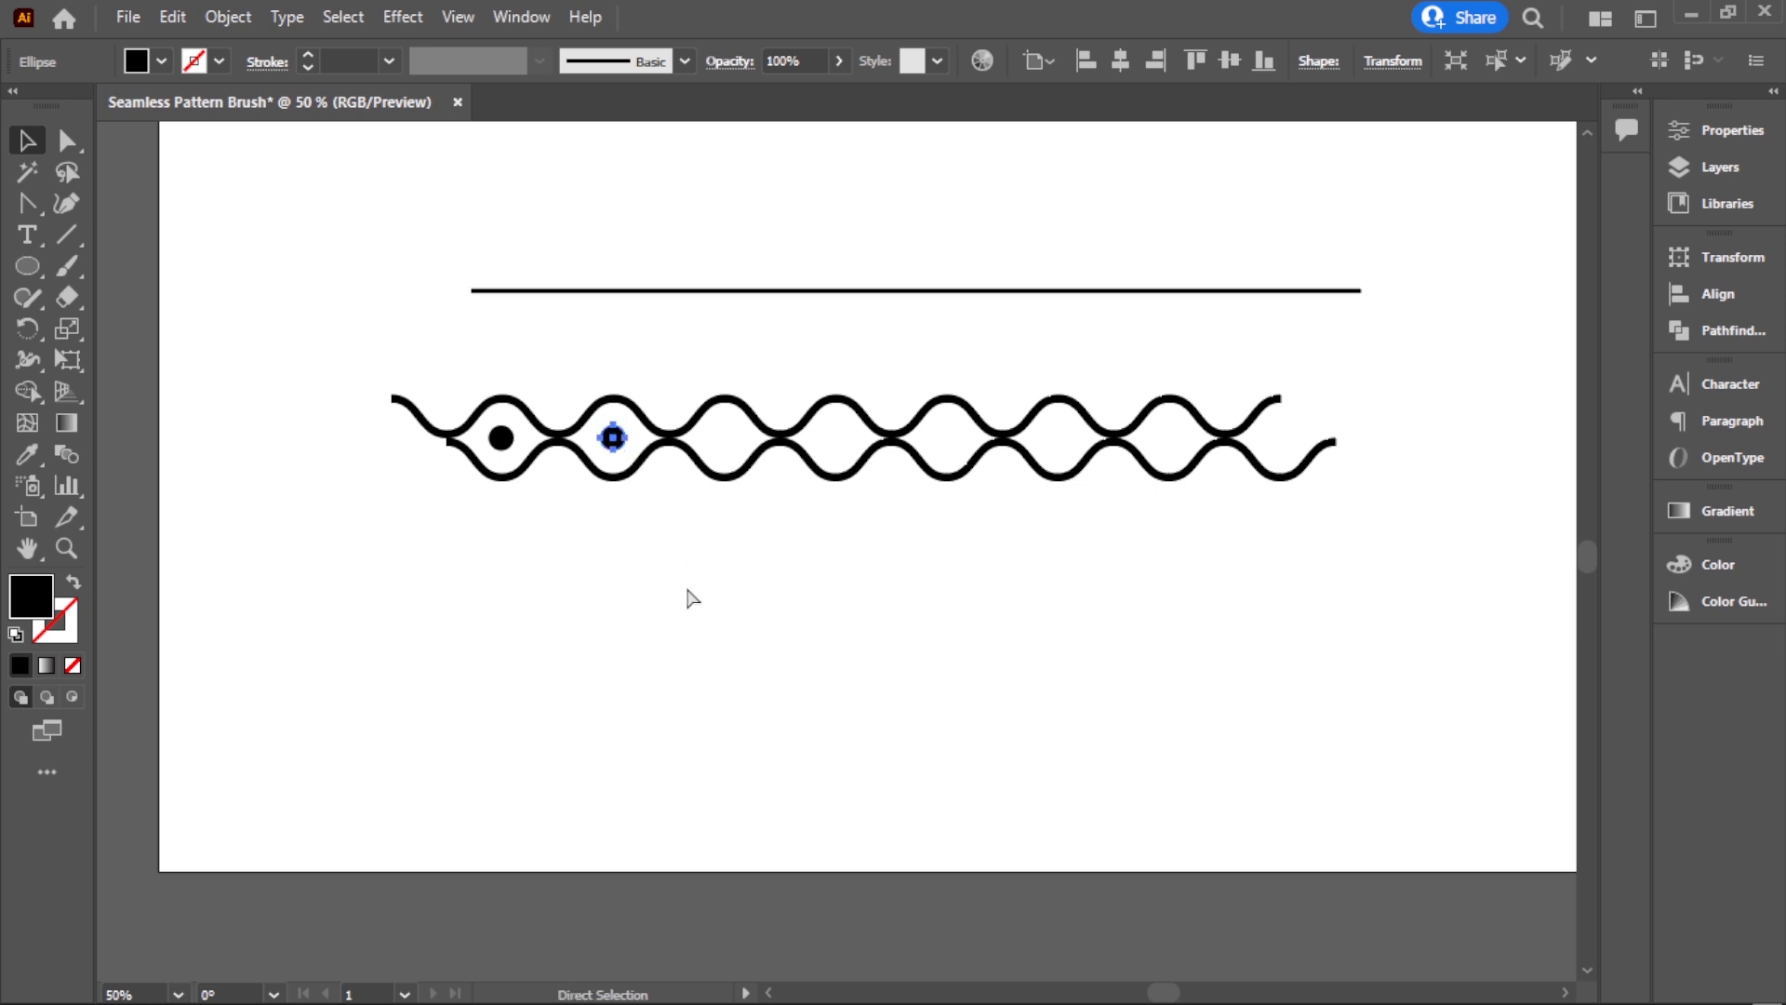
# Step: Repeat the circle duplication at the same spacing until all seven openings between the waves hold a circle
pyautogui.hotkey('ctrl', 'd')
pyautogui.hotkey('ctrl', 'd')
pyautogui.hotkey('ctrl', 'd')
pyautogui.hotkey('ctrl', 'd')
pyautogui.hotkey('ctrl', 'd')
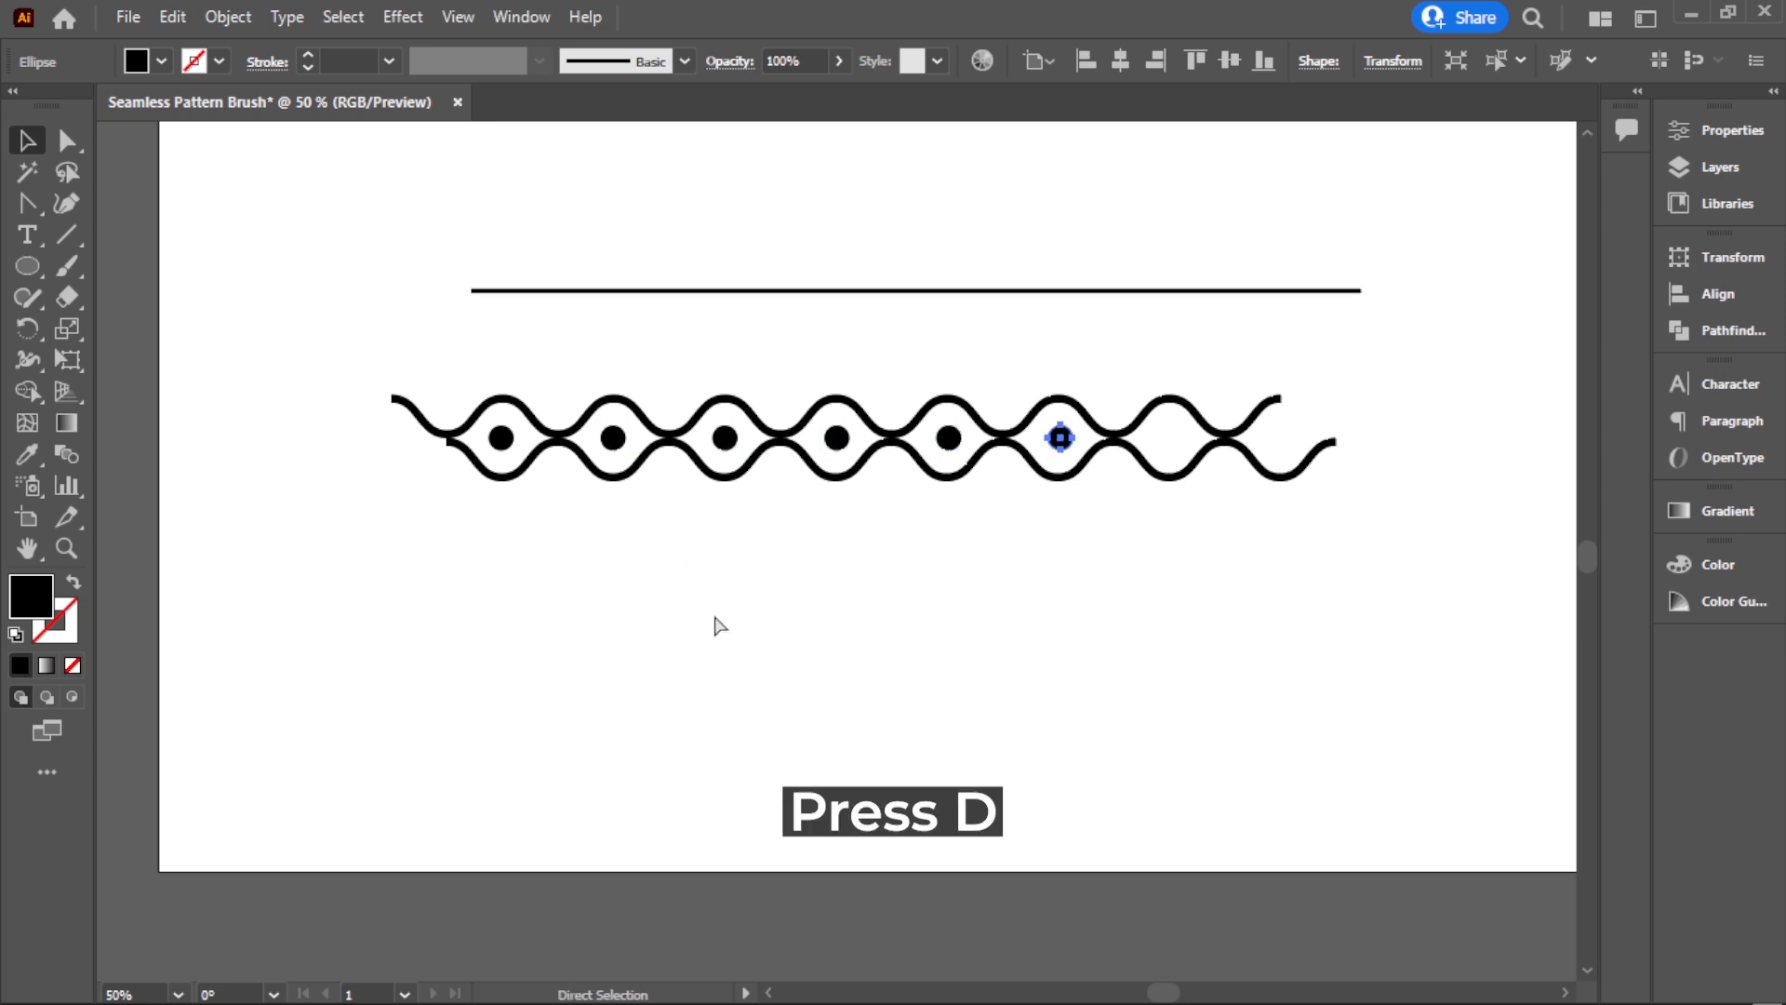
pyautogui.keyDown('ctrl'); pyautogui.click(726, 627); pyautogui.keyUp('ctrl')
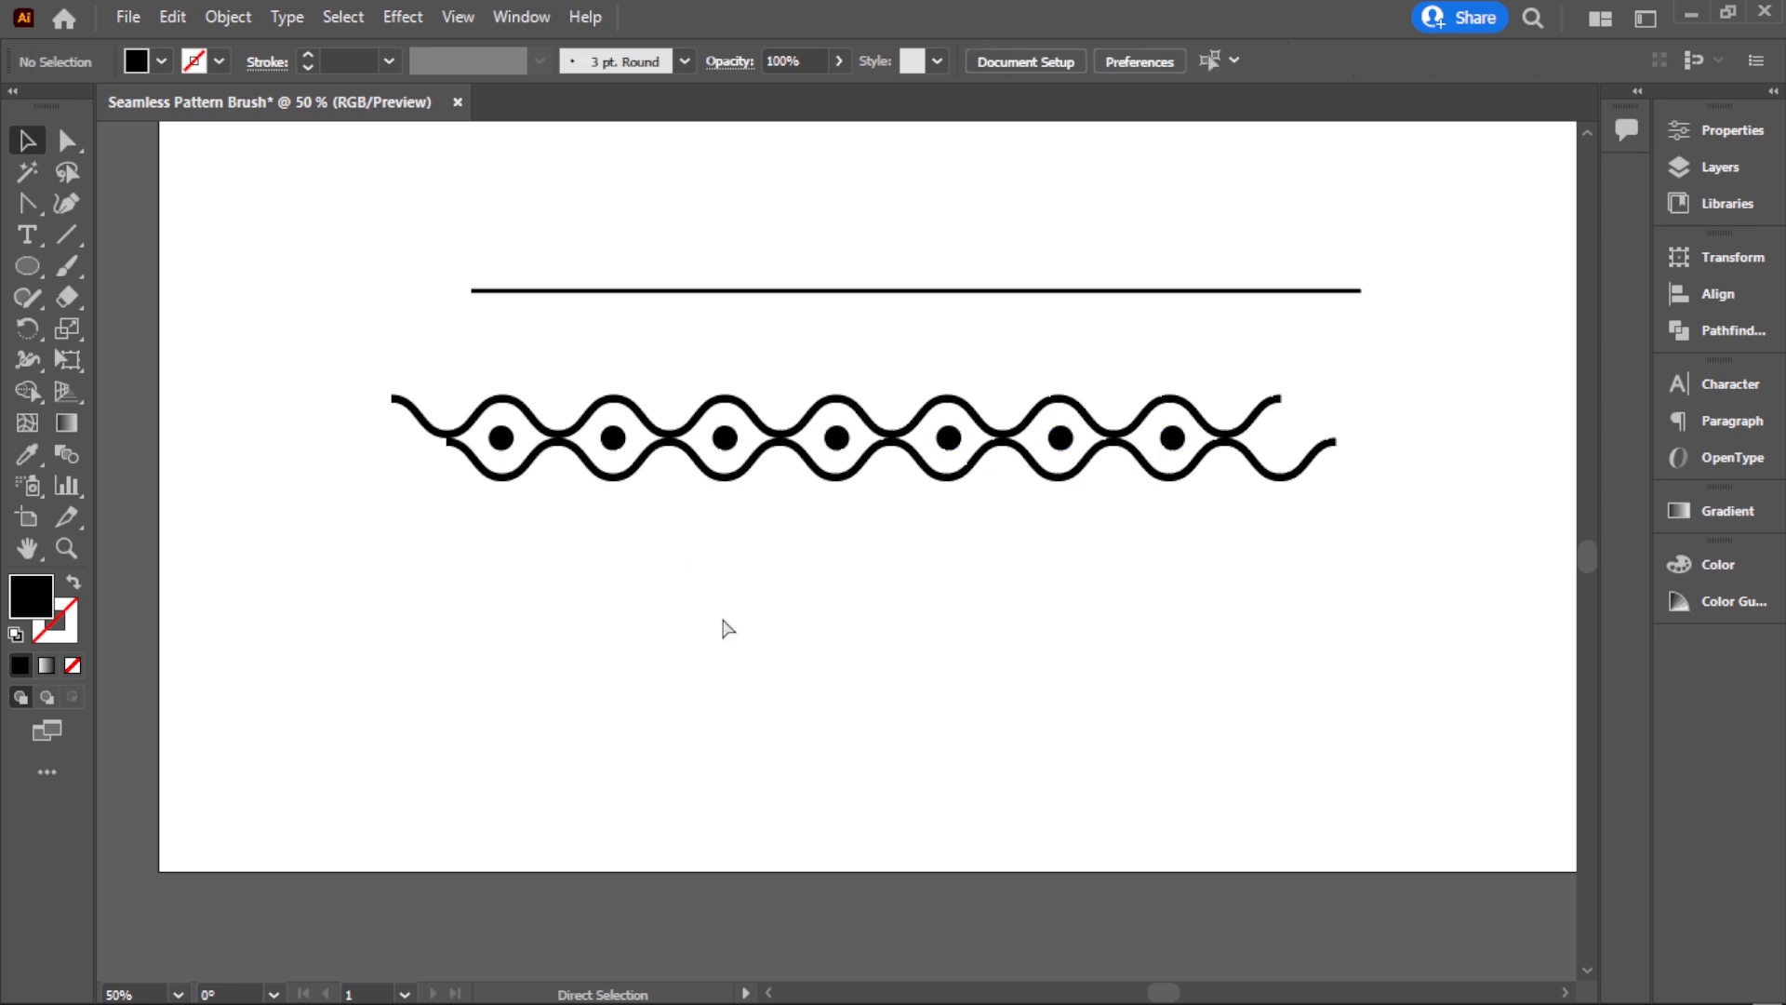
# Step: Draw a larger black circle about 45 px across over the upper wave's trough between the second and third small circles
pyautogui.moveTo(726, 406); pyautogui.dragTo(1055, 599)
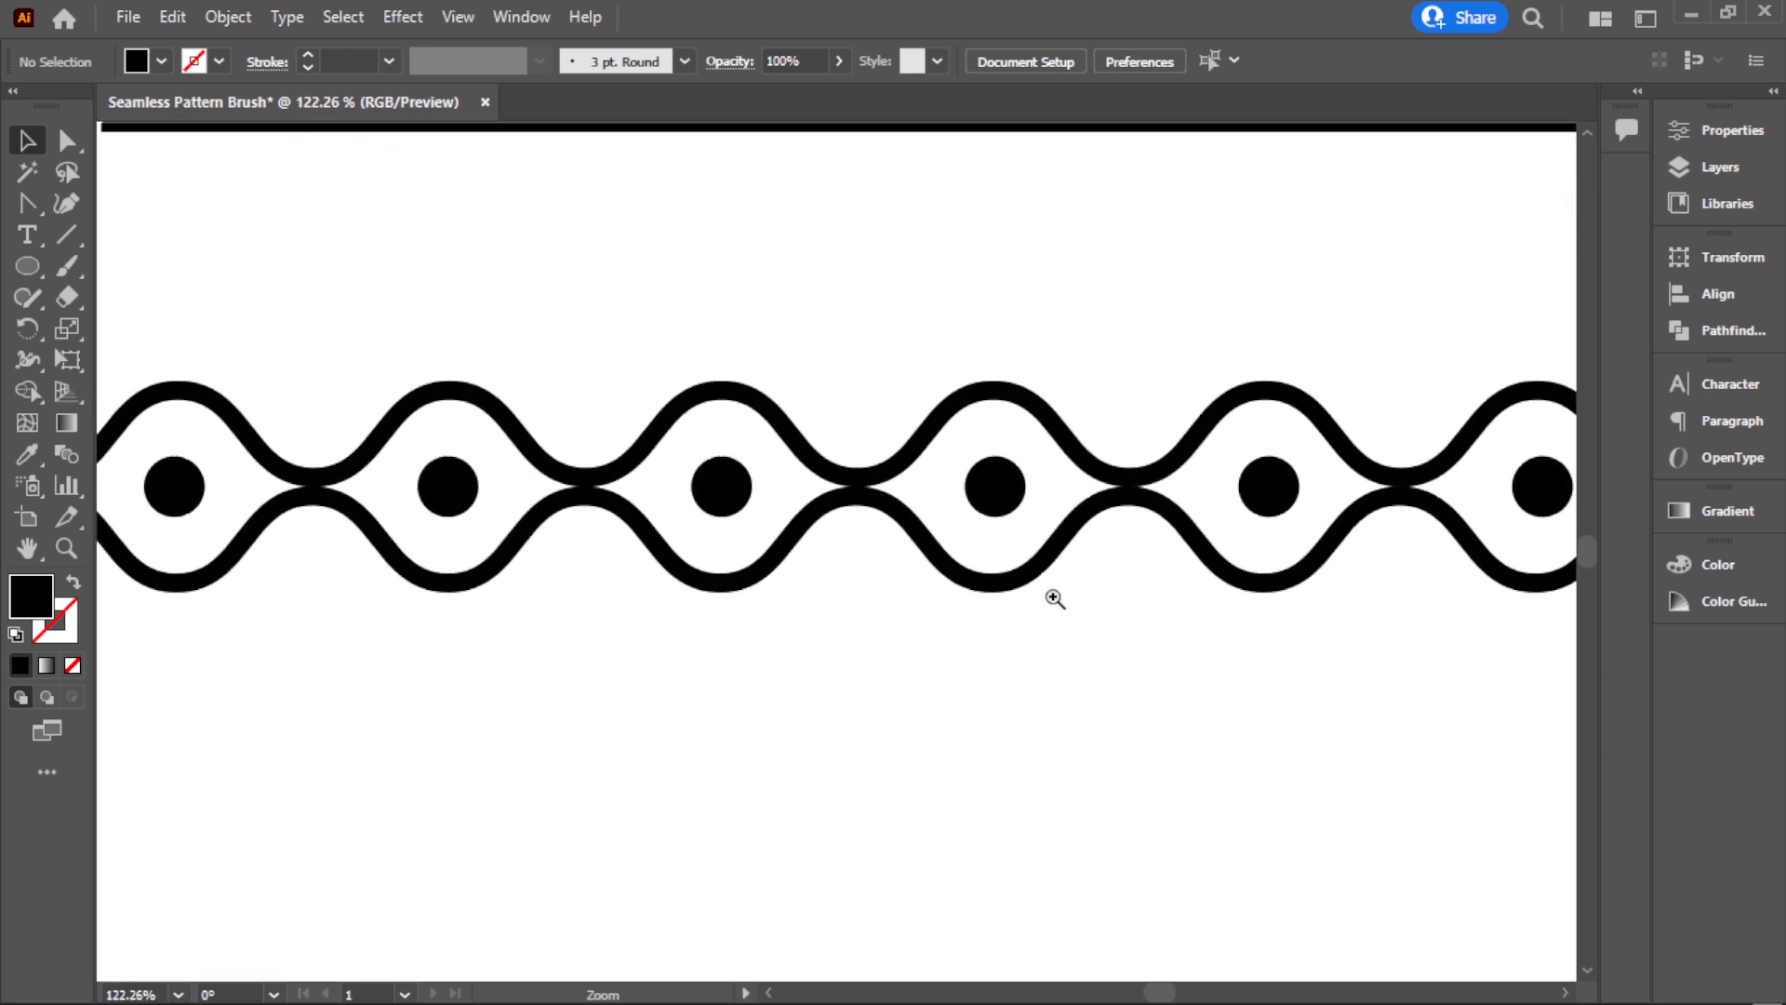
pyautogui.click(30, 270)
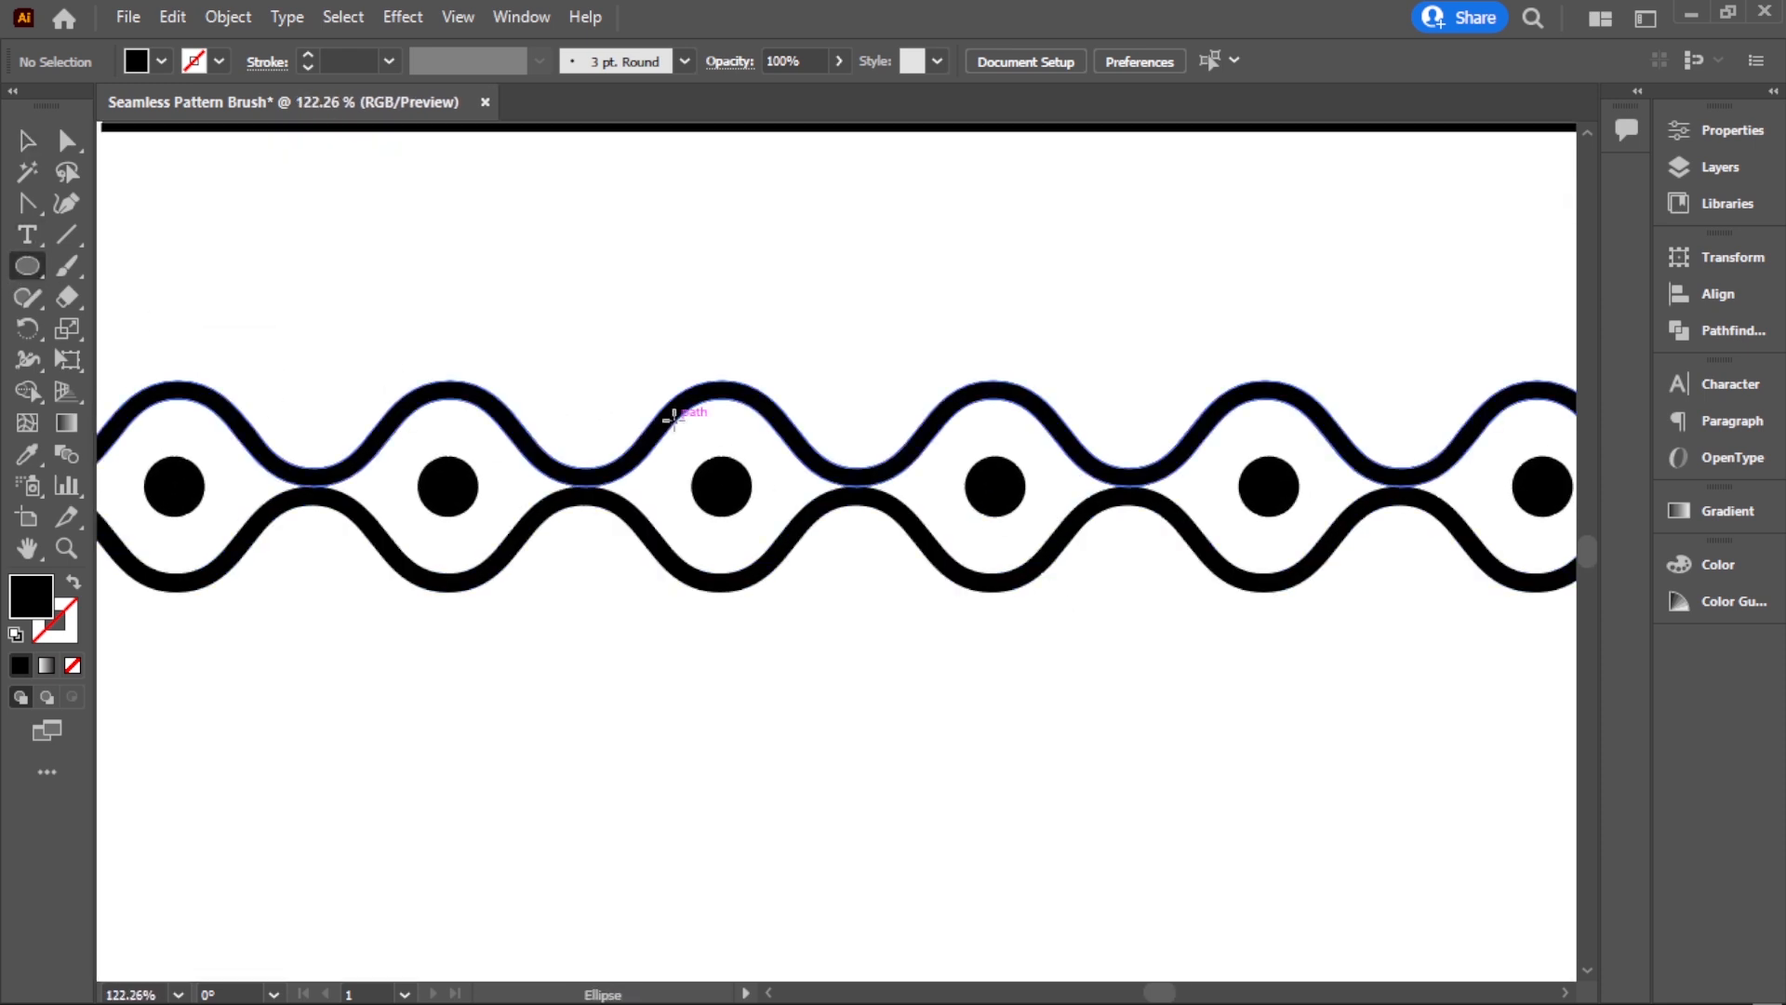
pyautogui.moveTo(580, 406); pyautogui.dragTo(622, 448)
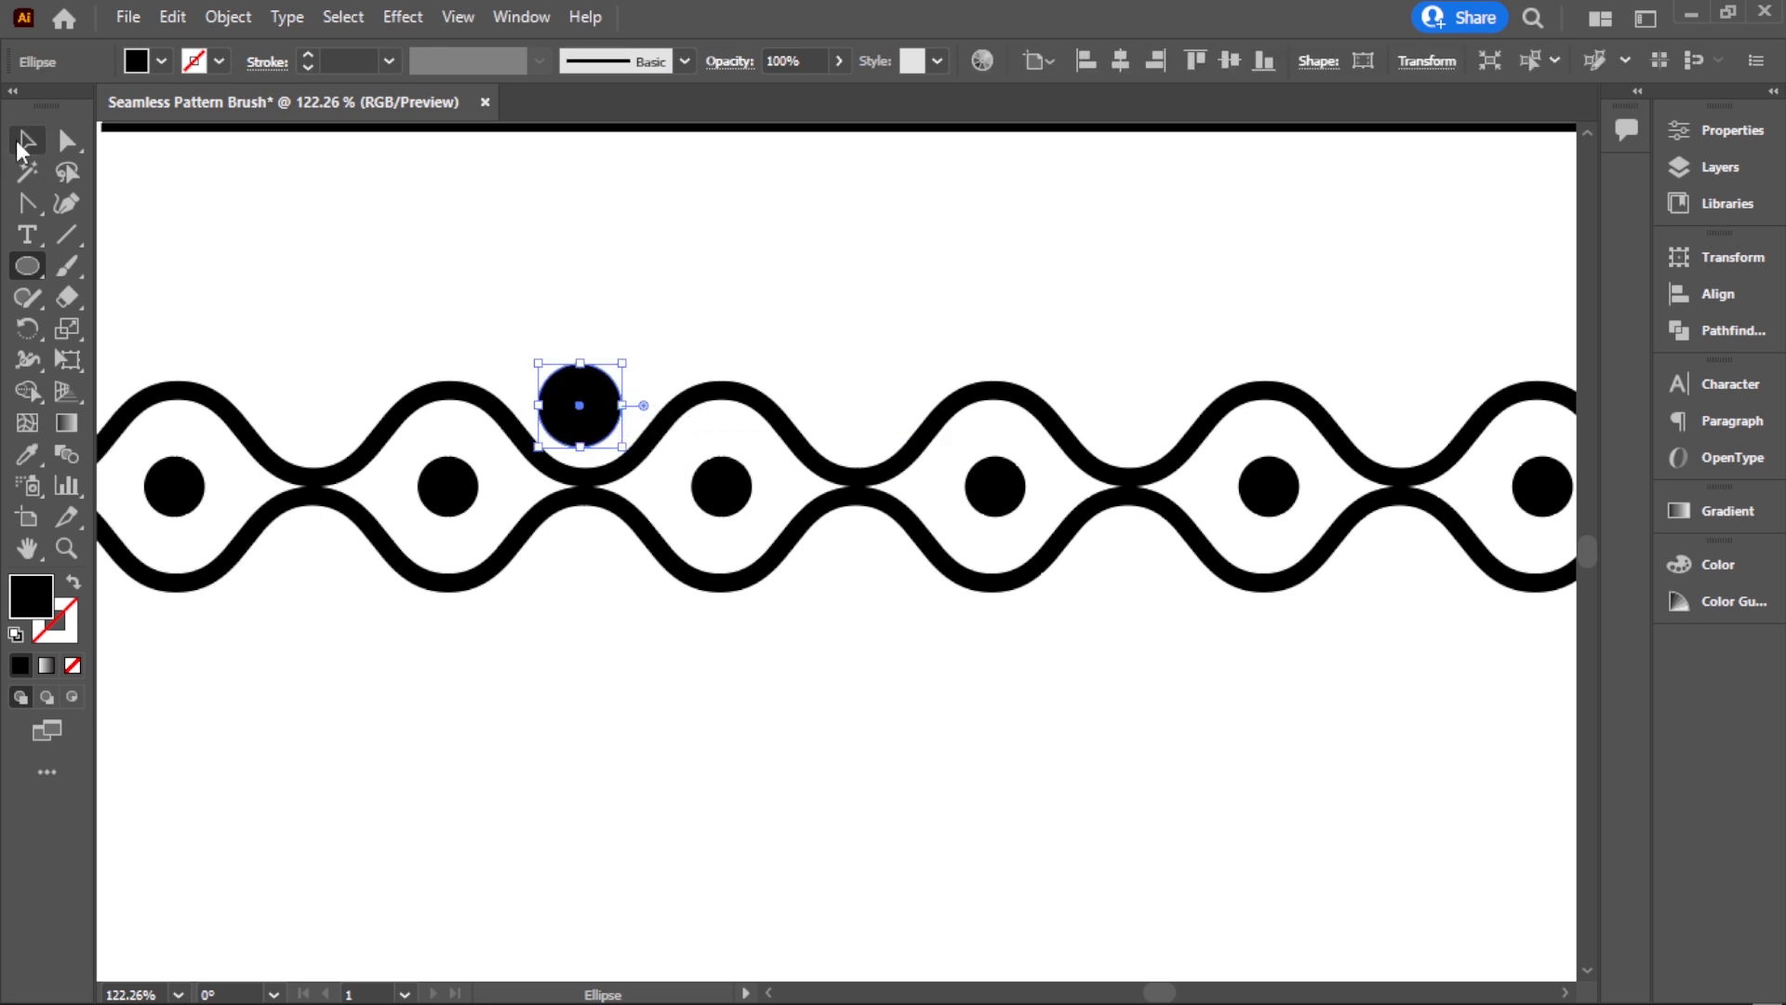
pyautogui.click(27, 141)
pyautogui.click(531, 614)
# Step: Shift the large circle slightly sideways so it is centred over the upper wave's trough
pyautogui.keyDown('ctrl'); pyautogui.click(747, 530); pyautogui.keyUp('ctrl')
pyautogui.moveTo(747, 530); pyautogui.dragTo(781, 530)
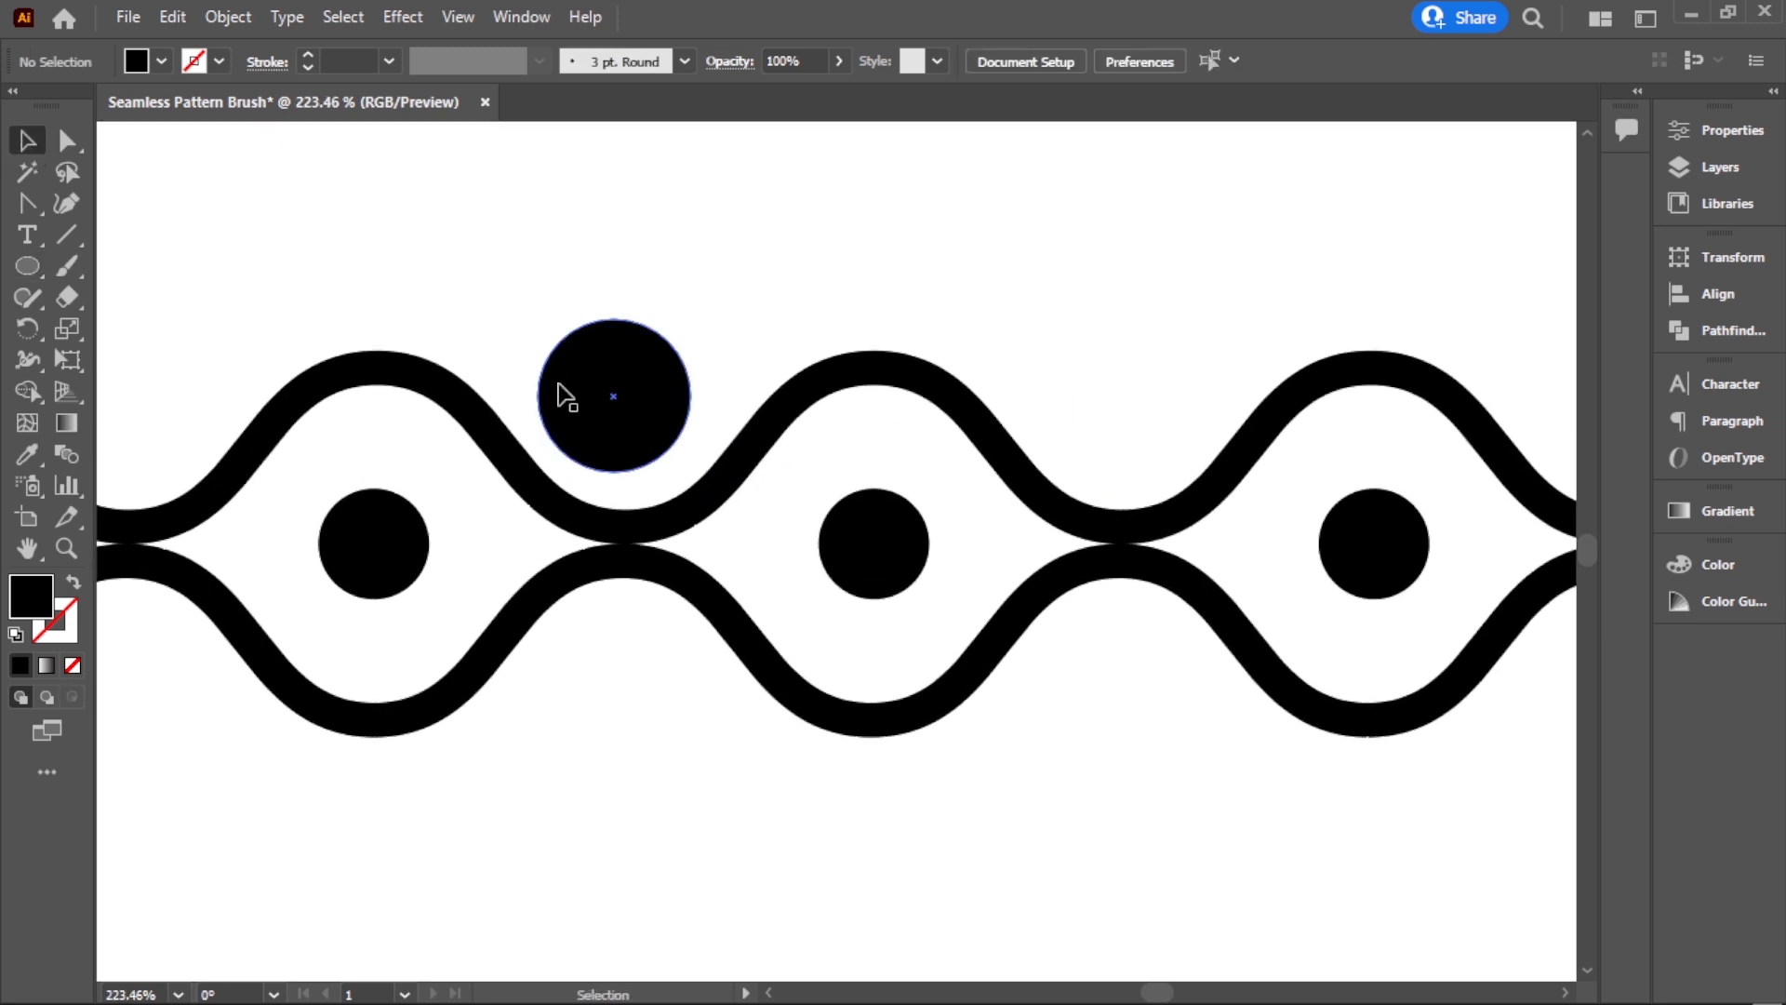
pyautogui.moveTo(580, 391); pyautogui.dragTo(588, 401)
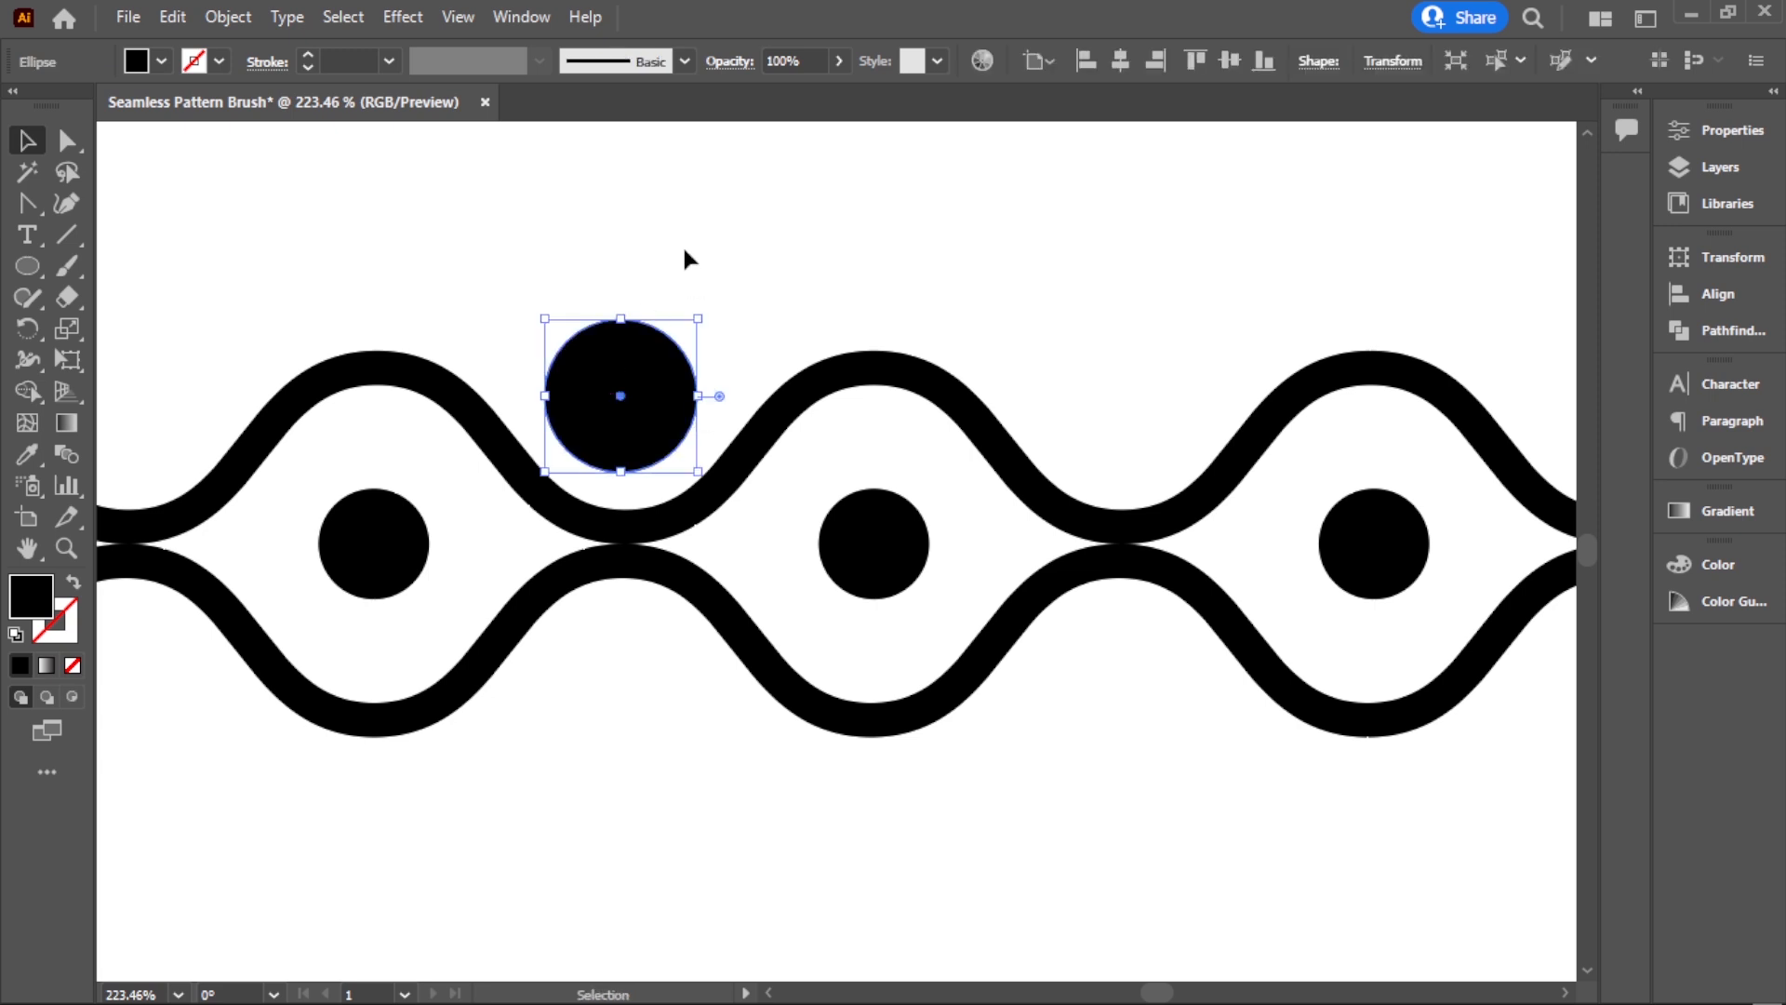
pyautogui.click(684, 249)
# Step: Convert the large circle's lowest and highest anchor points to corner points to form a pointed leaf
pyautogui.click(635, 345)
pyautogui.moveTo(38, 202); pyautogui.dragTo(101, 290)
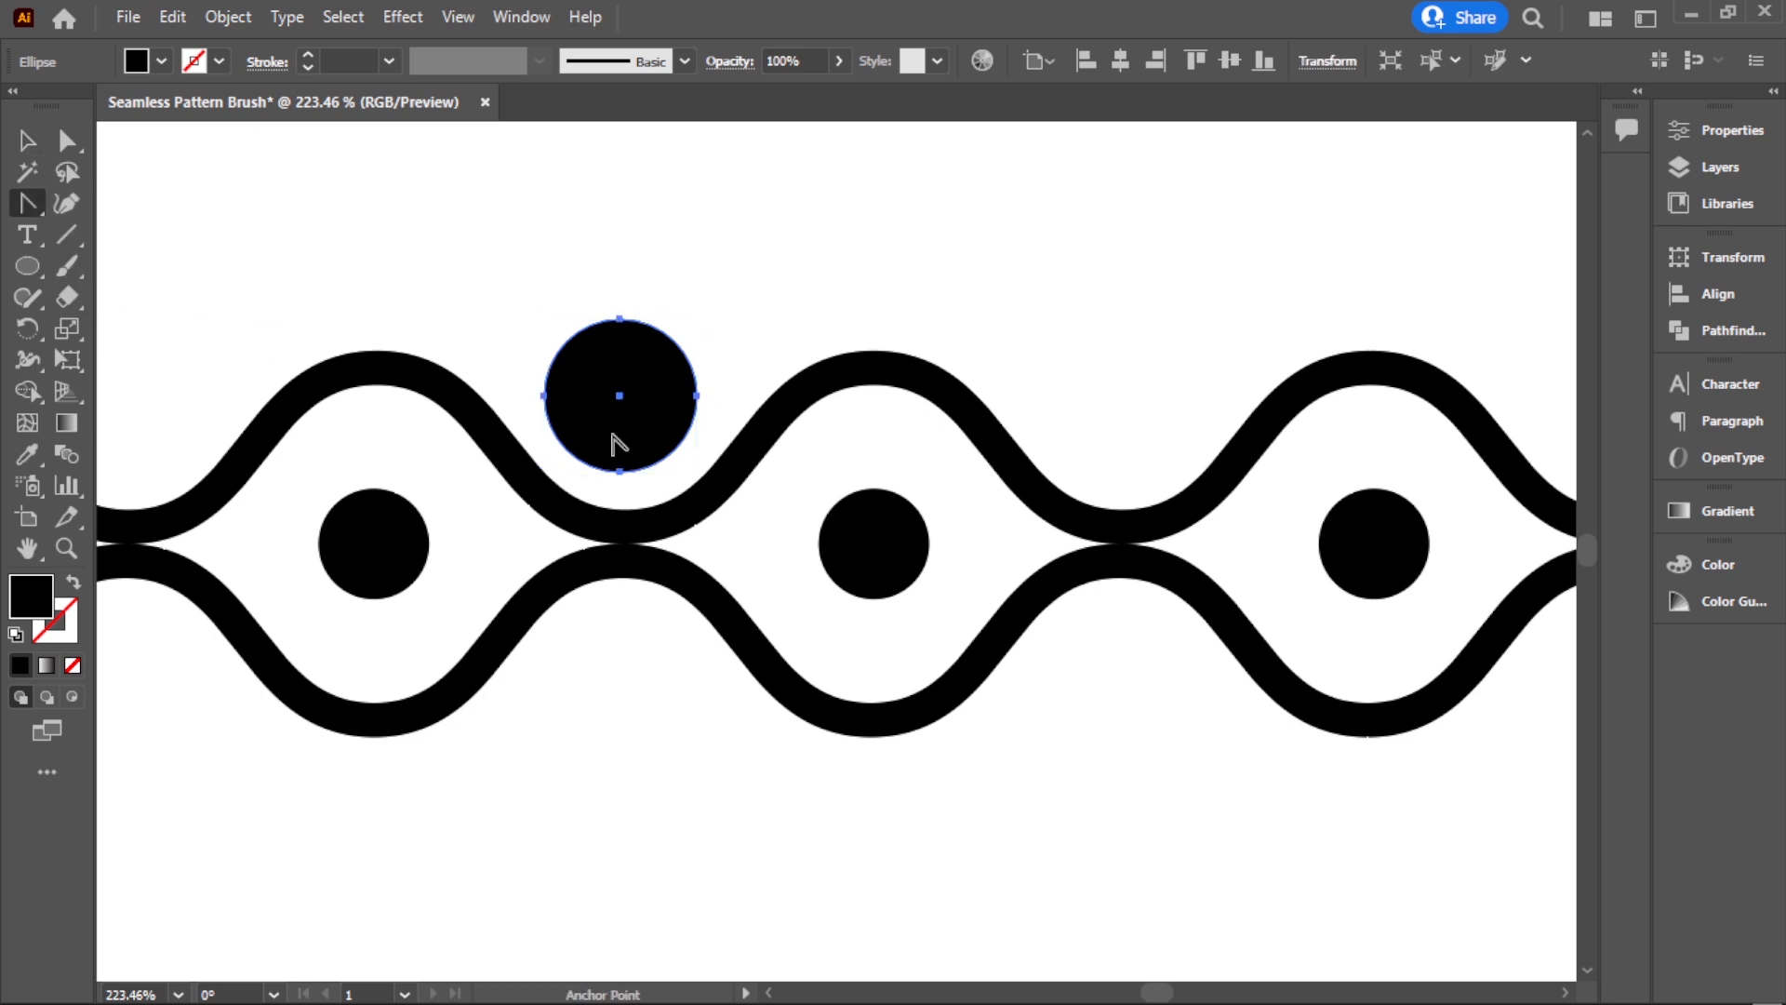
pyautogui.click(619, 471)
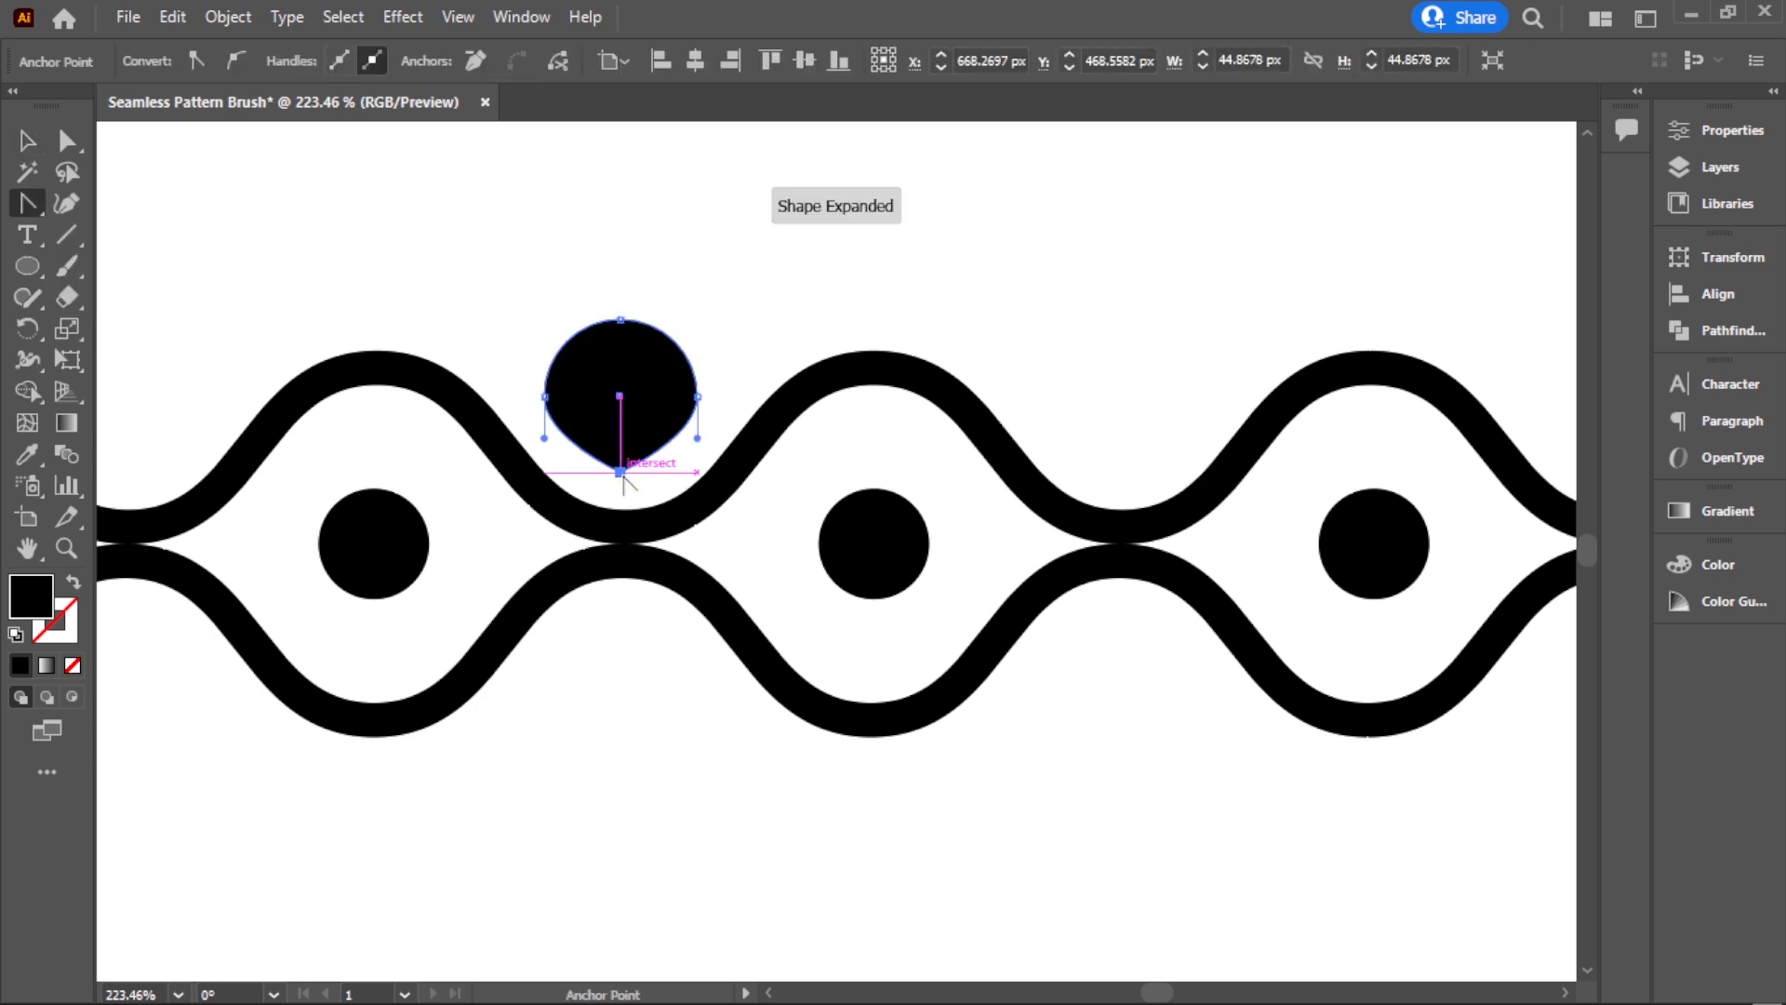
pyautogui.click(621, 321)
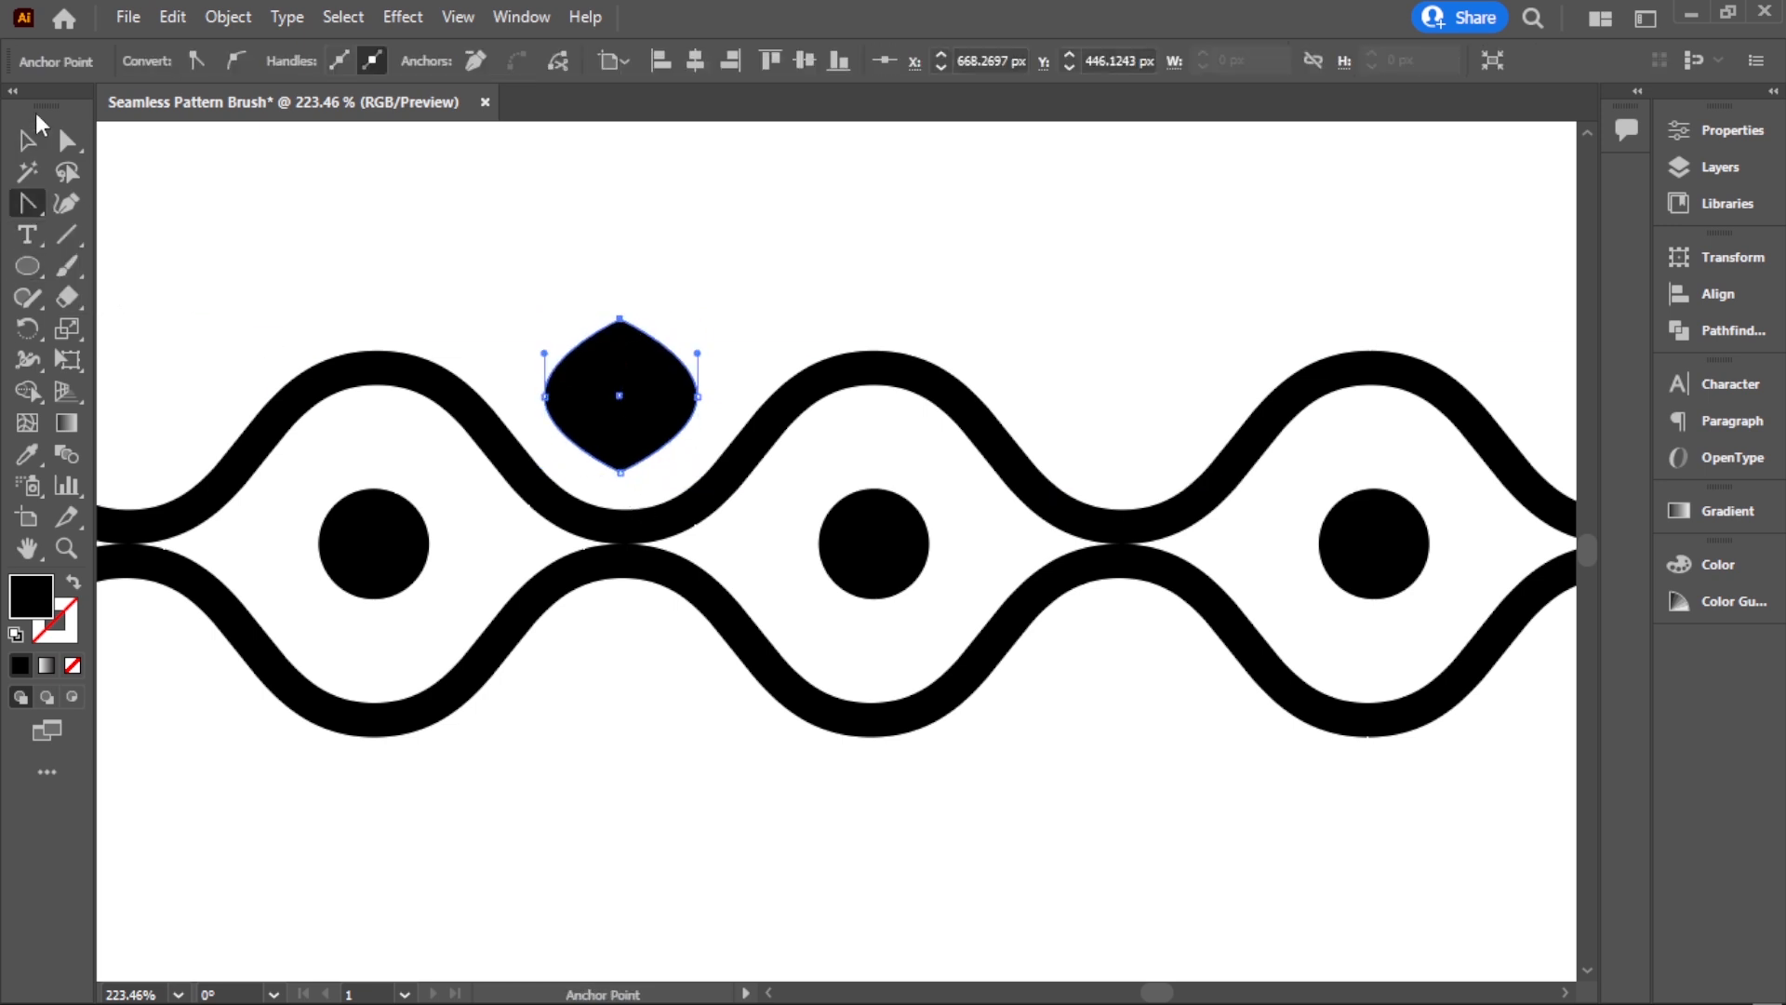
pyautogui.click(28, 140)
pyautogui.click(537, 214)
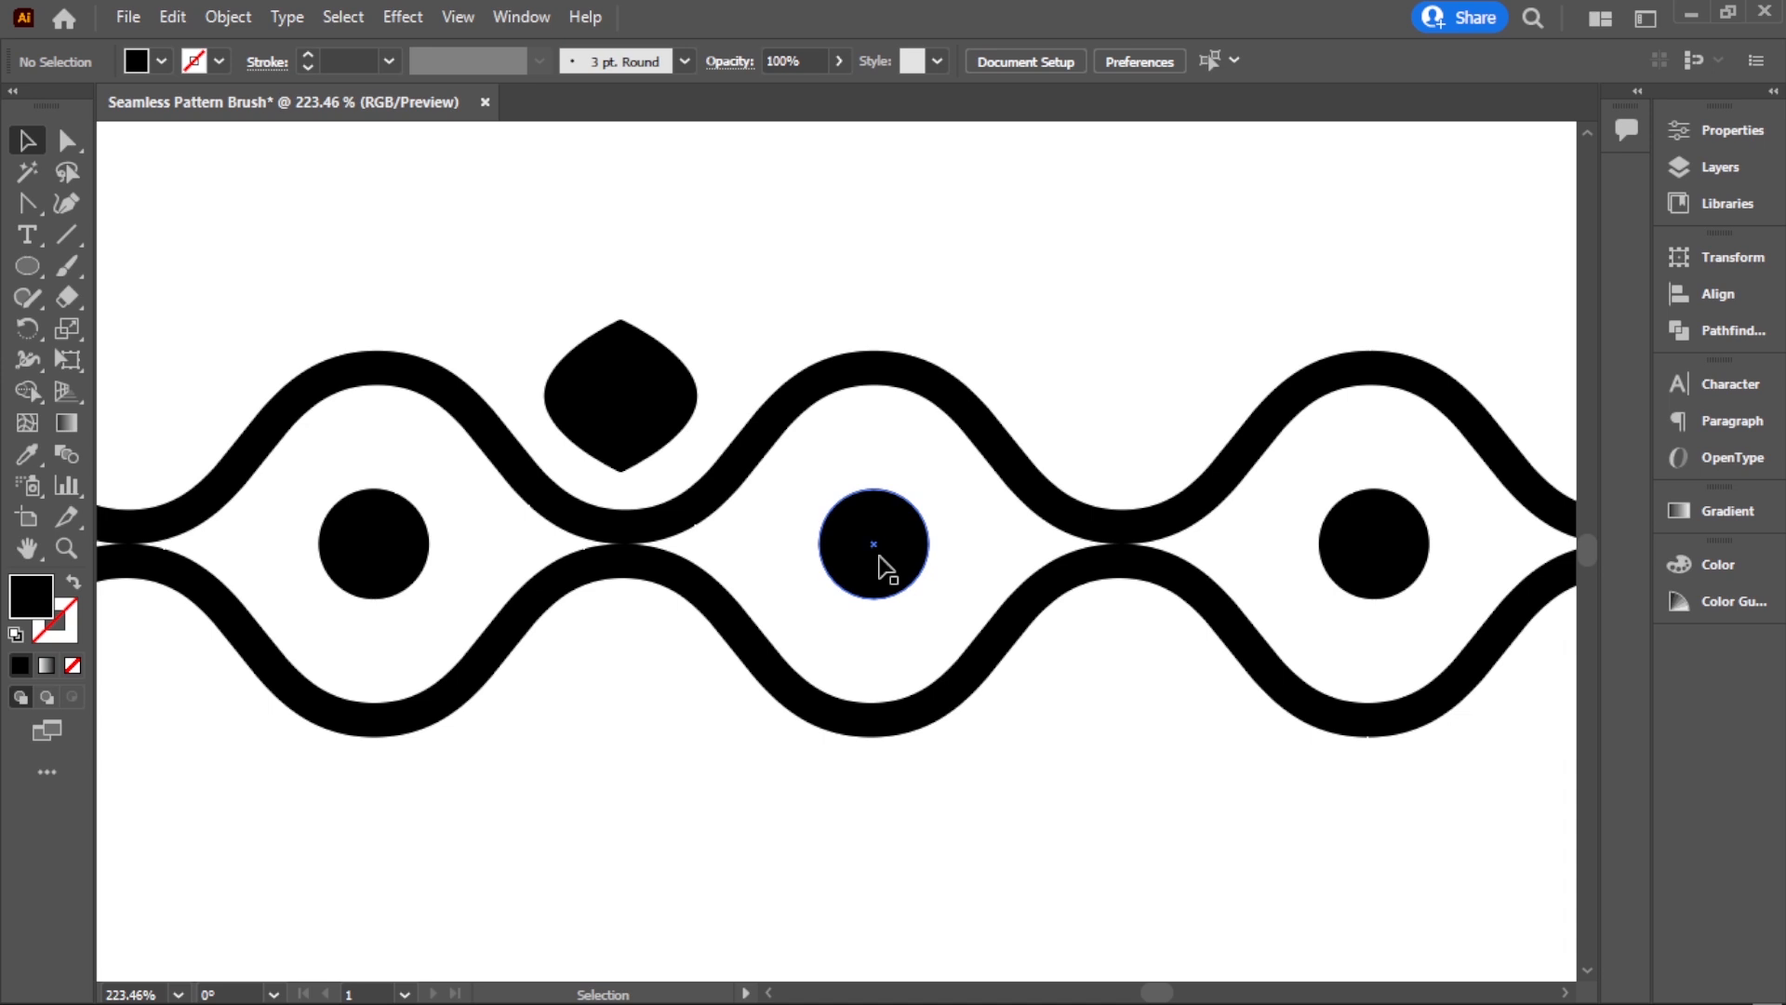
# Step: Narrow the pointed shape symmetrically about its centre into a slimmer leaf
pyautogui.click(690, 409)
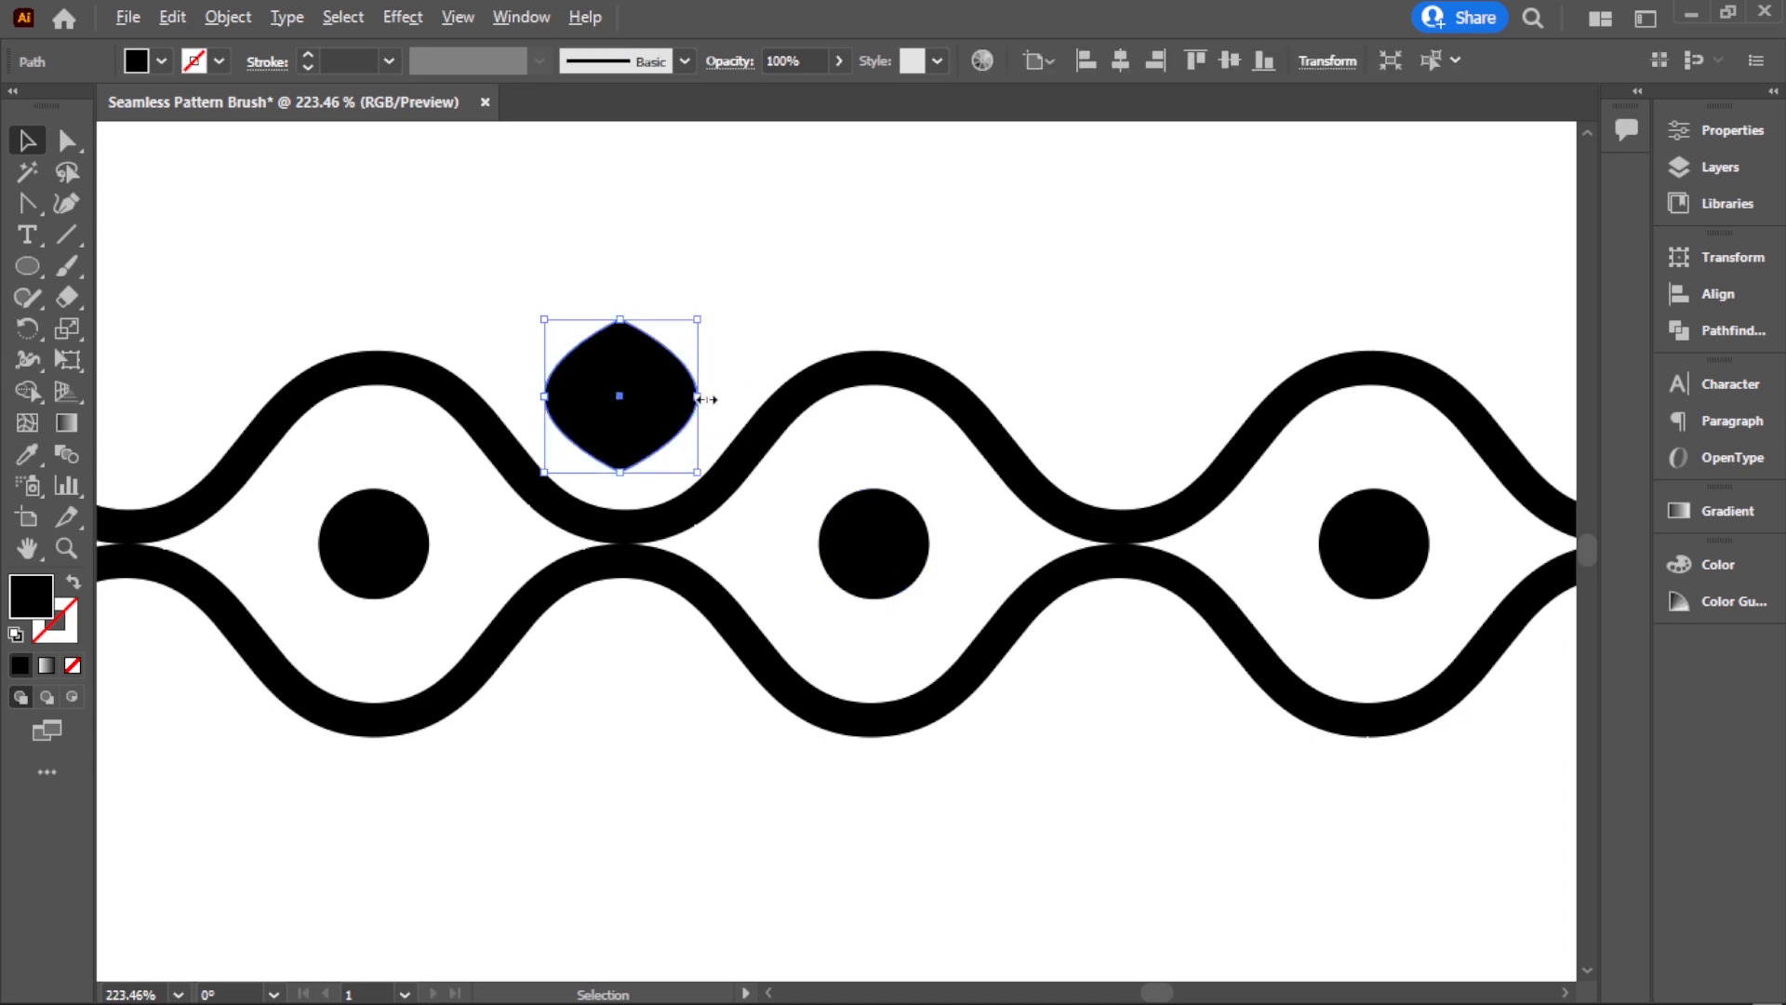
pyautogui.moveTo(704, 399); pyautogui.dragTo(671, 413)
pyautogui.click(742, 346)
# Step: Duplicate the leaf into the next trough of the upper wave and repeat the copy twice to make a row of four
pyautogui.keyDown('ctrl'); pyautogui.keyDown('alt'); pyautogui.click(901, 434); pyautogui.keyUp('alt'); pyautogui.keyUp('ctrl')
pyautogui.keyDown('ctrl'); pyautogui.keyDown('alt'); pyautogui.click(901, 434); pyautogui.keyUp('alt'); pyautogui.keyUp('ctrl')
pyautogui.keyDown('ctrl'); pyautogui.keyDown('alt'); pyautogui.click(901, 434); pyautogui.keyUp('alt'); pyautogui.keyUp('ctrl')
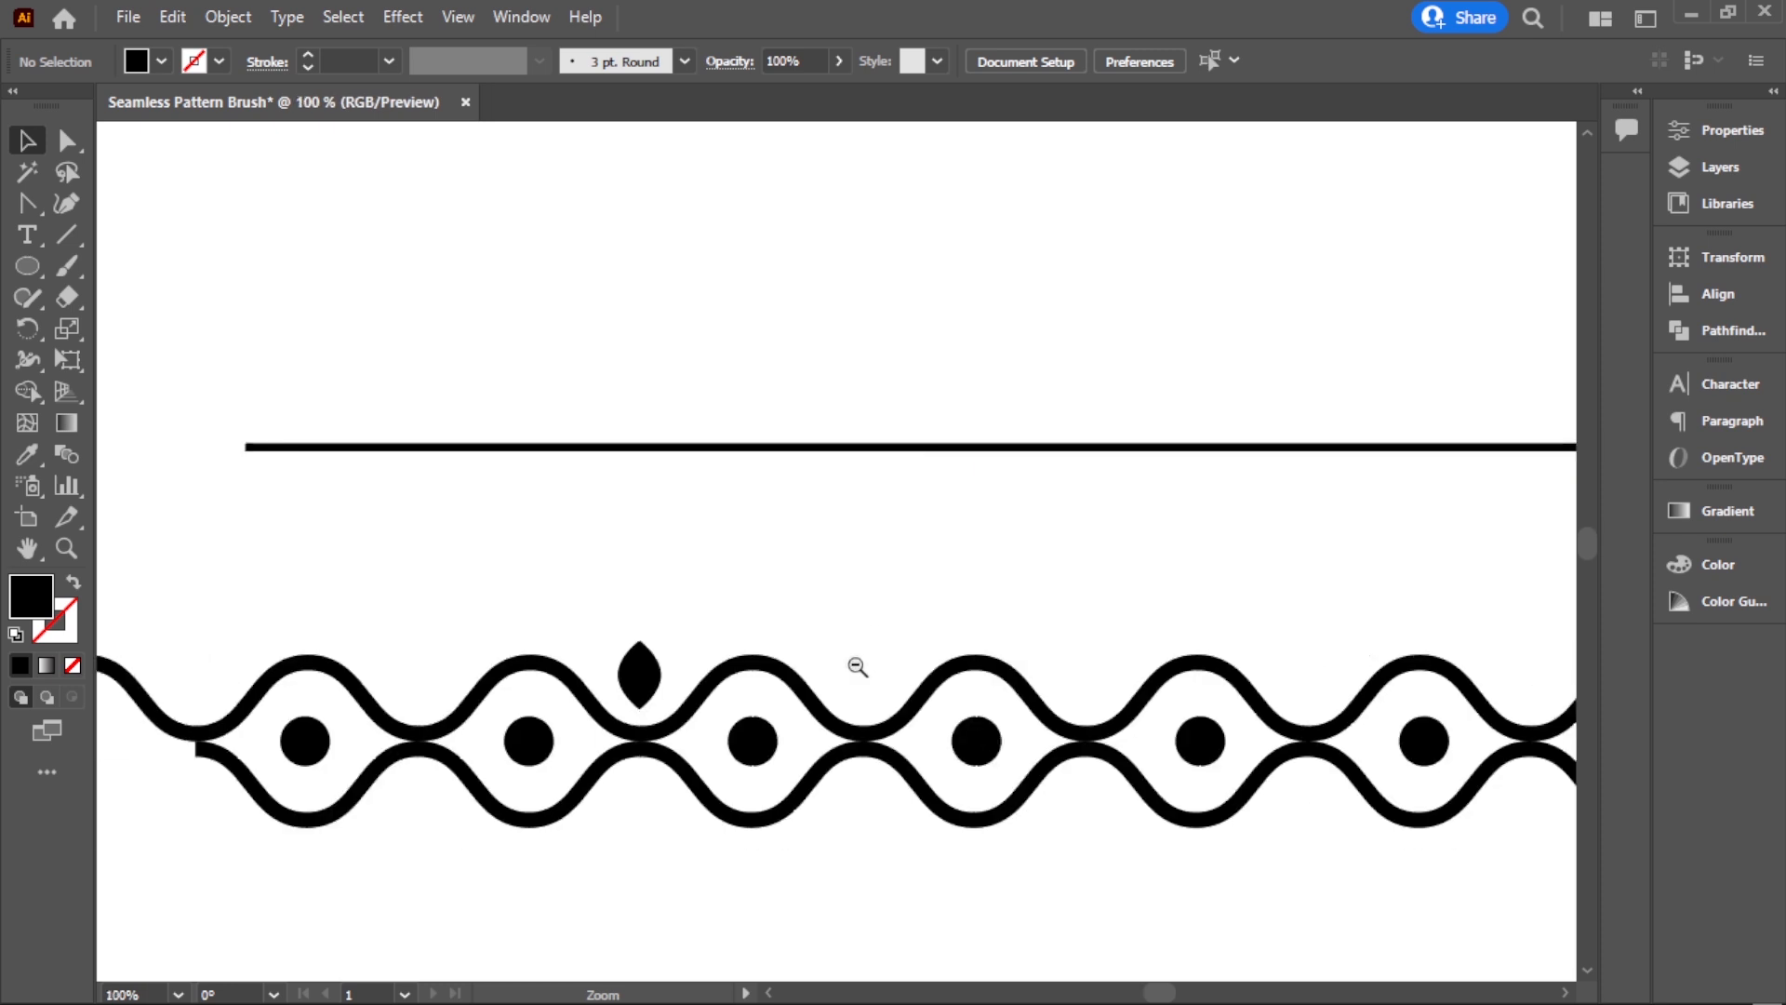
pyautogui.keyDown('ctrl'); pyautogui.keyDown('alt'); pyautogui.click(859, 666); pyautogui.keyUp('alt'); pyautogui.keyUp('ctrl')
pyautogui.moveTo(767, 616); pyautogui.dragTo(805, 577)
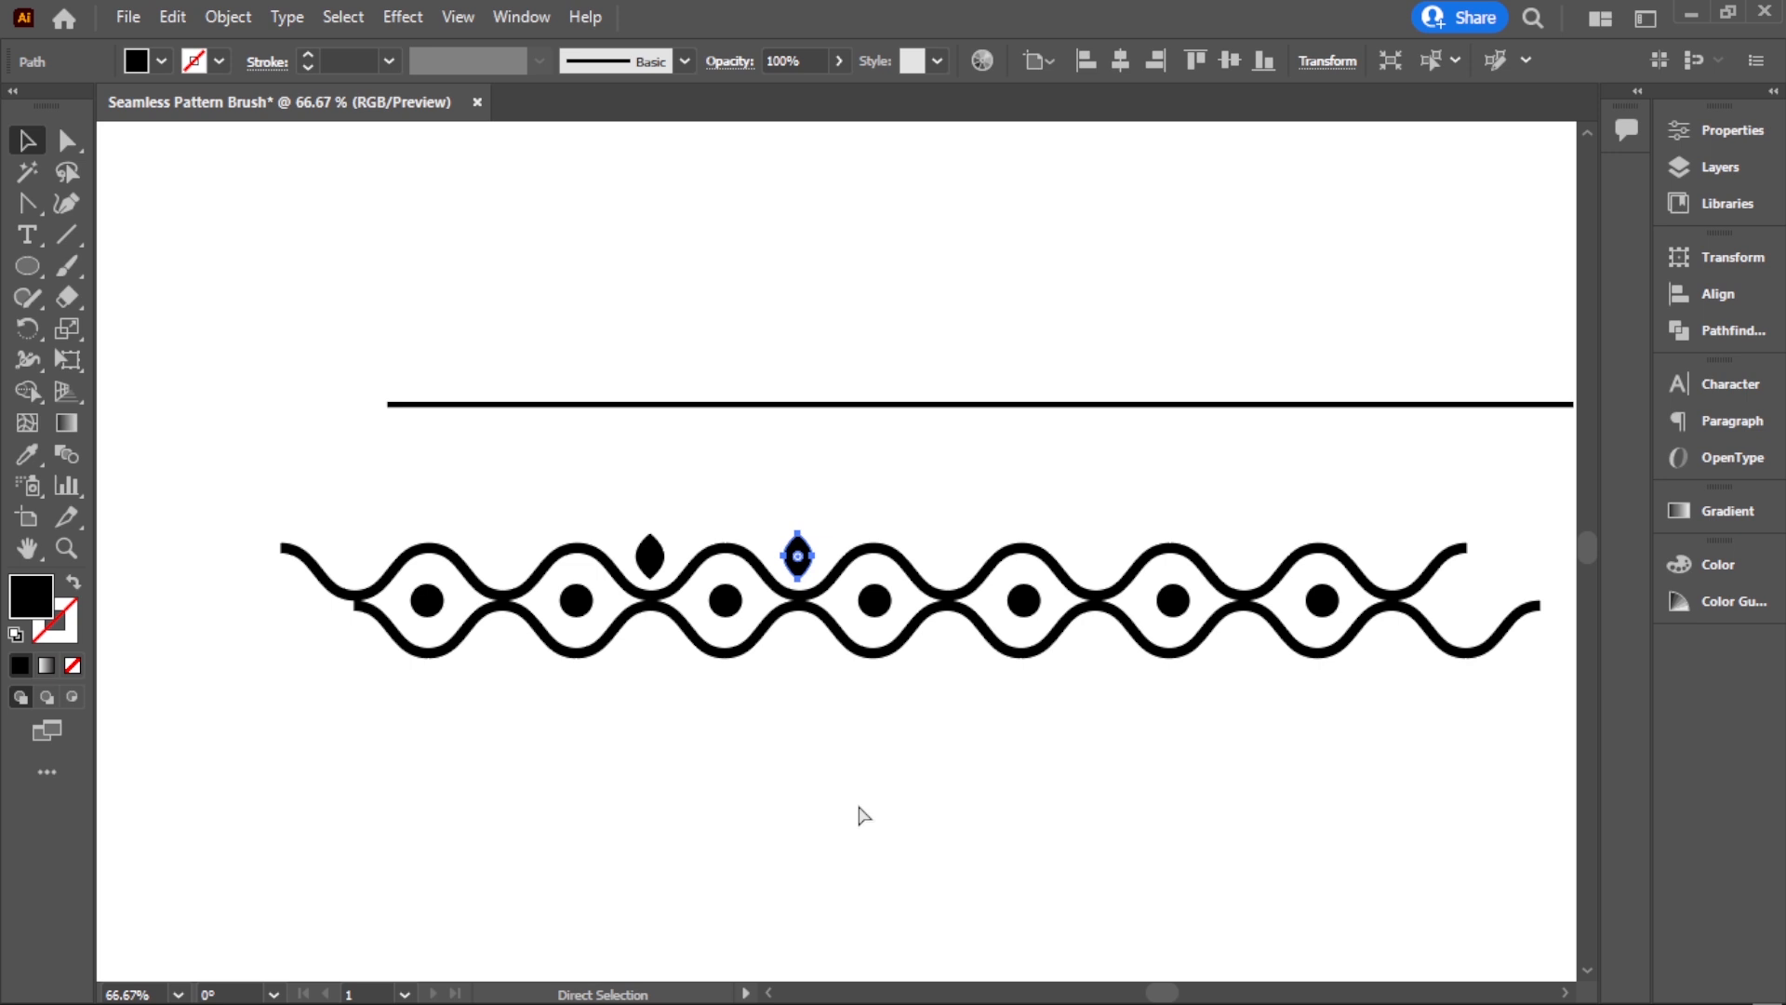
pyautogui.hotkey('ctrl', 'd')
pyautogui.hotkey('ctrl', 'd')
pyautogui.click(856, 842)
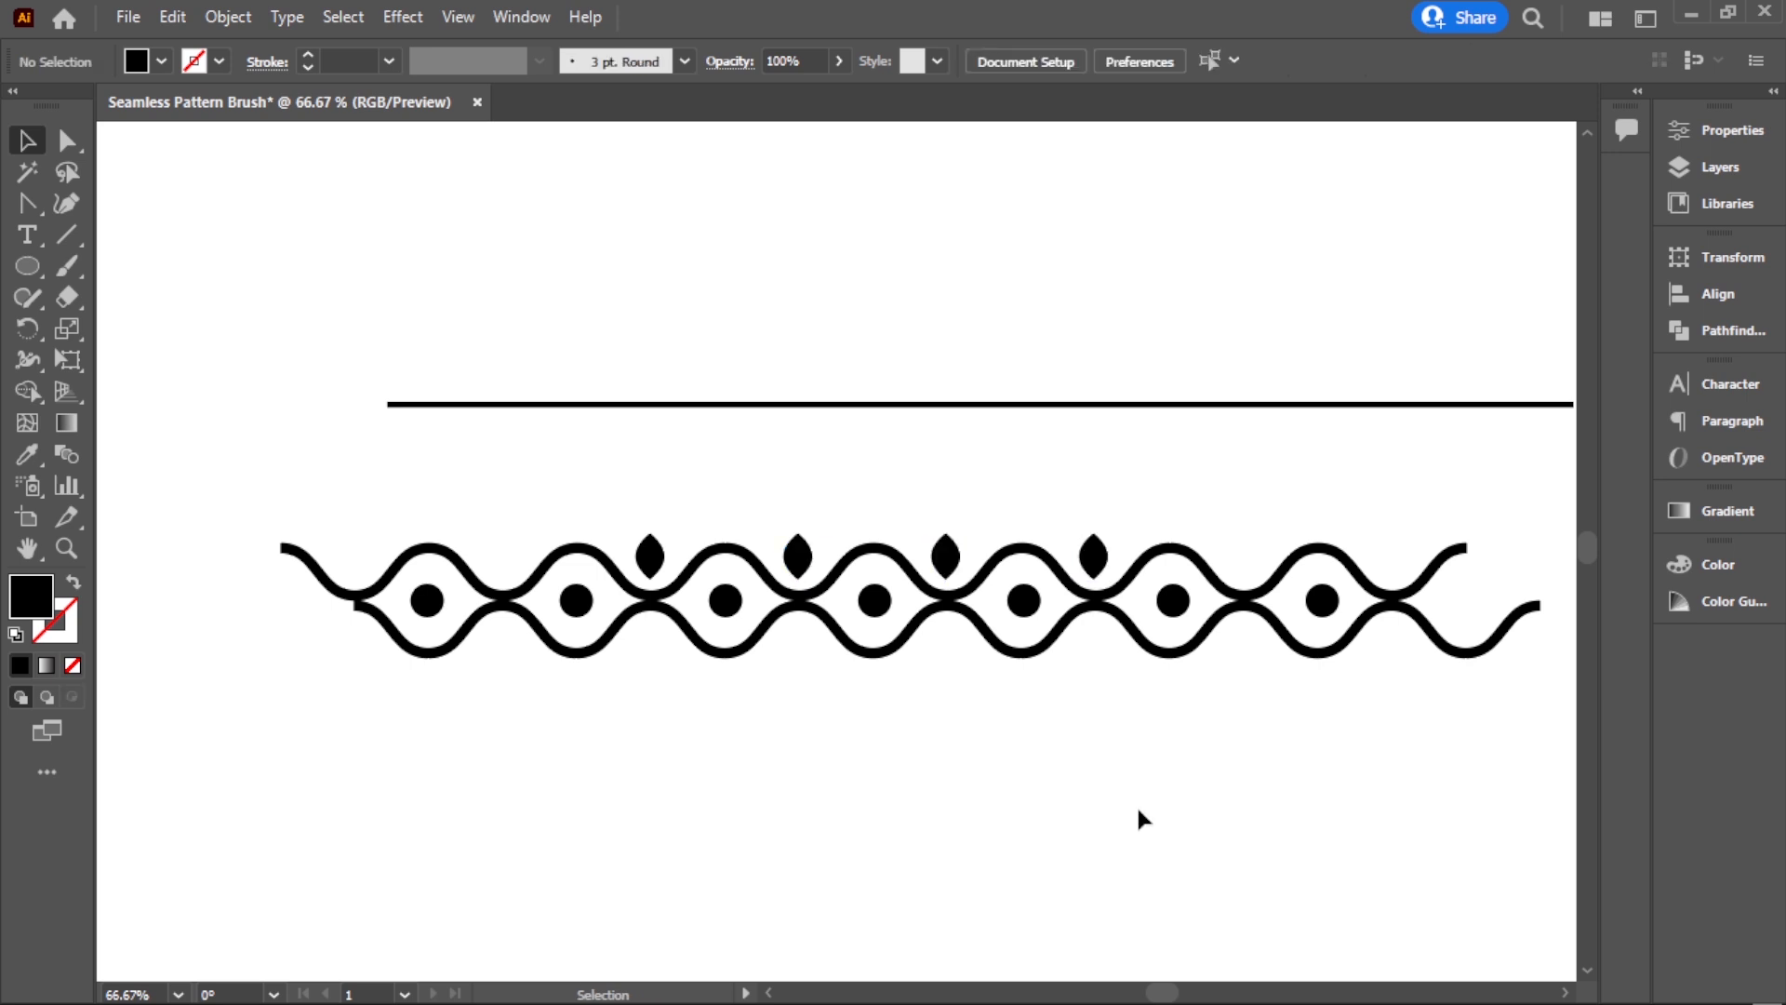
# Step: Group the four leaf shapes above the upper wave
pyautogui.click(648, 555)
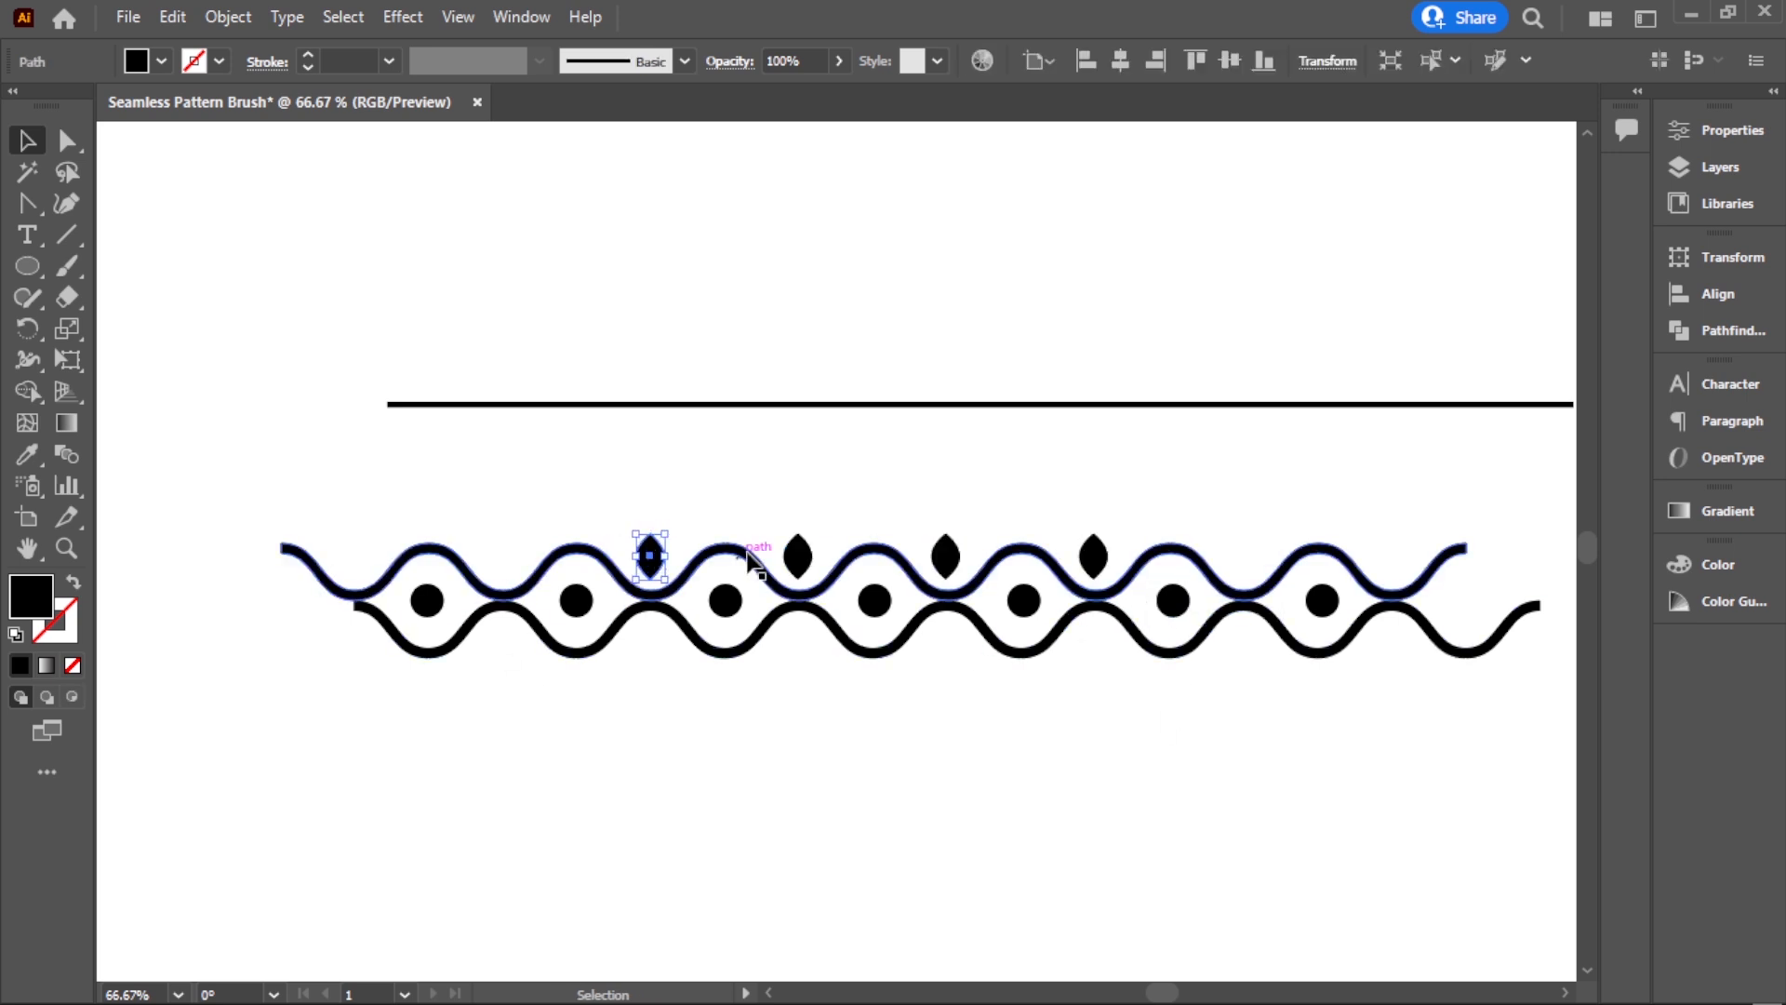
pyautogui.keyDown('shift'); pyautogui.click(797, 557); pyautogui.keyUp('shift')
pyautogui.keyDown('shift'); pyautogui.click(945, 557); pyautogui.keyUp('shift')
pyautogui.keyDown('shift'); pyautogui.click(1093, 557); pyautogui.keyUp('shift')
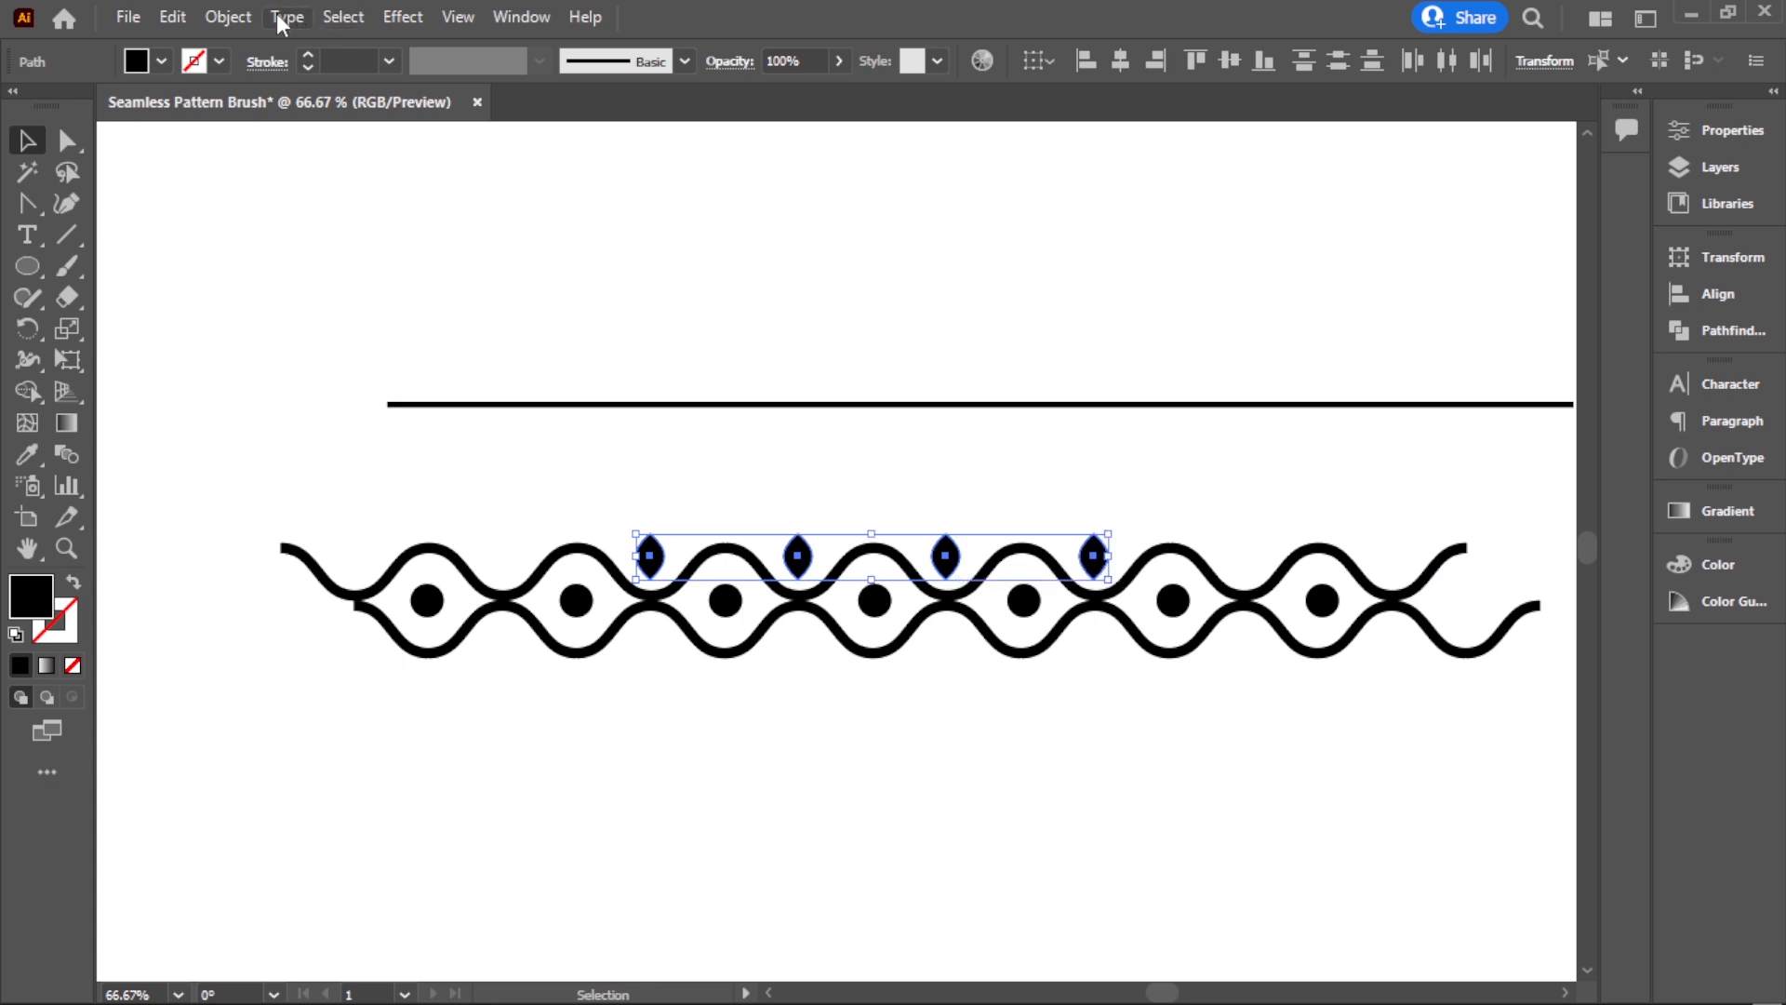
pyautogui.click(228, 17)
pyautogui.click(327, 155)
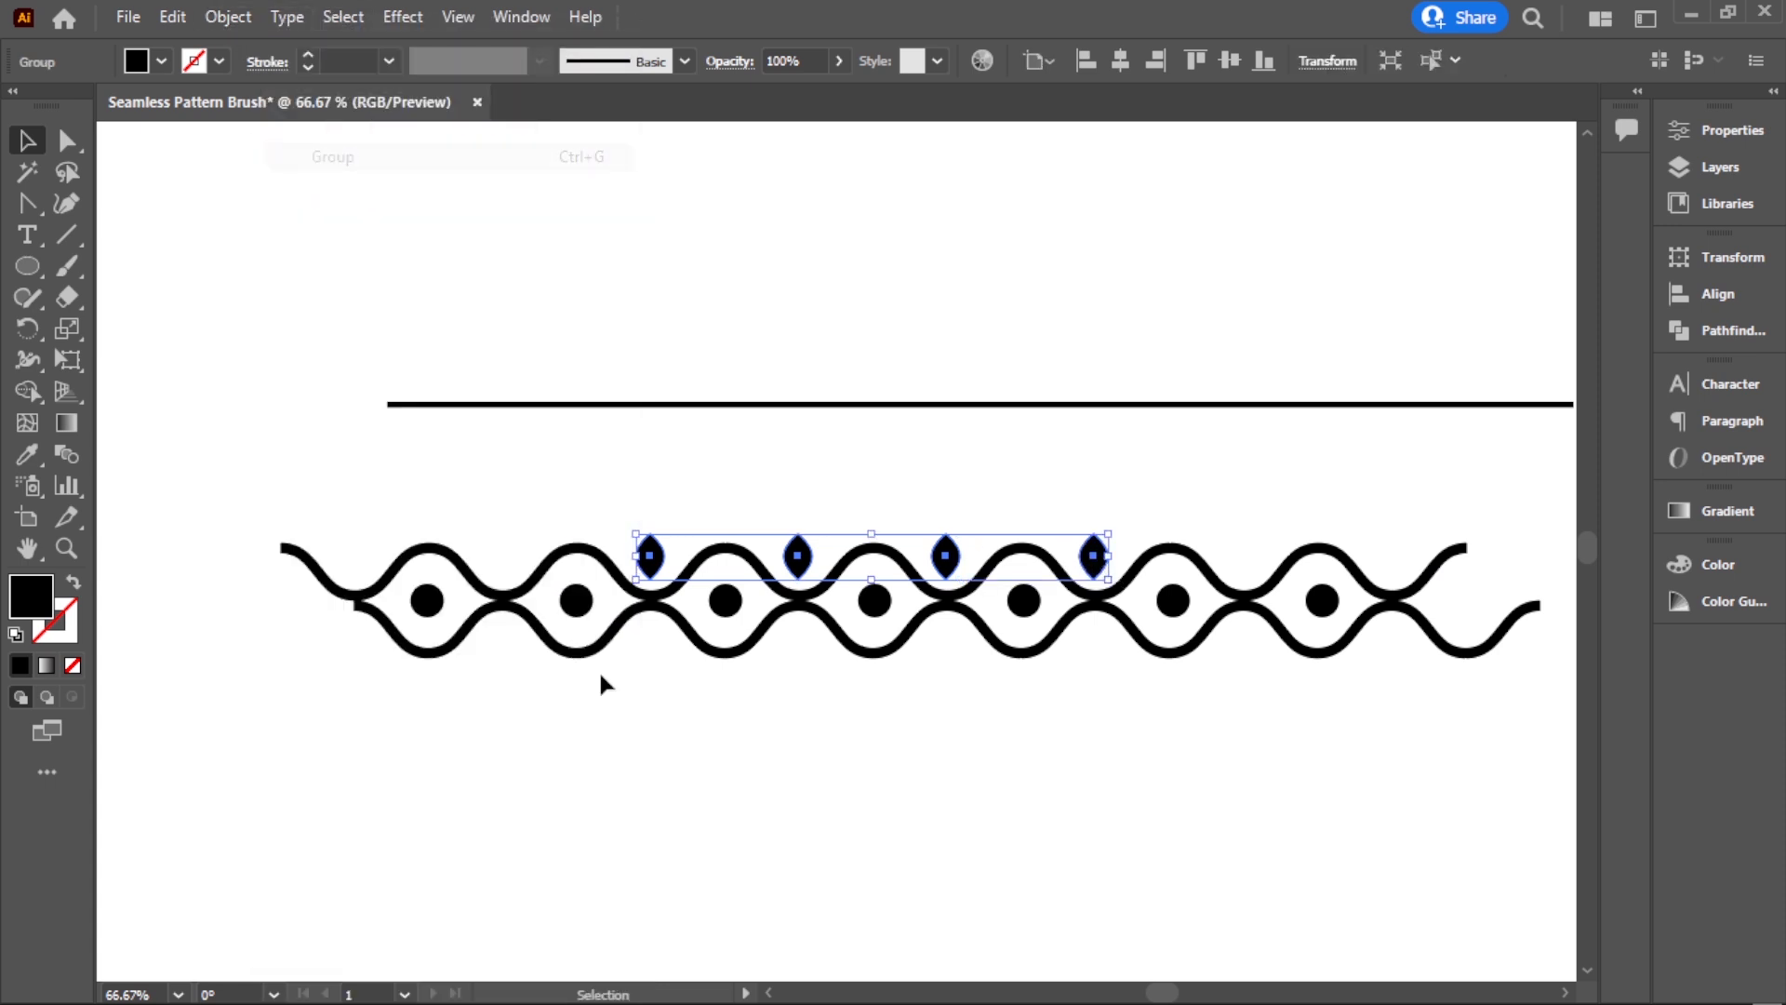
pyautogui.click(600, 684)
# Step: Copy and paste the leaf group, and position the copy below the lower wave, aligned with the original leaves
pyautogui.click(800, 570)
pyautogui.click(172, 17)
pyautogui.click(228, 146)
pyautogui.click(172, 17)
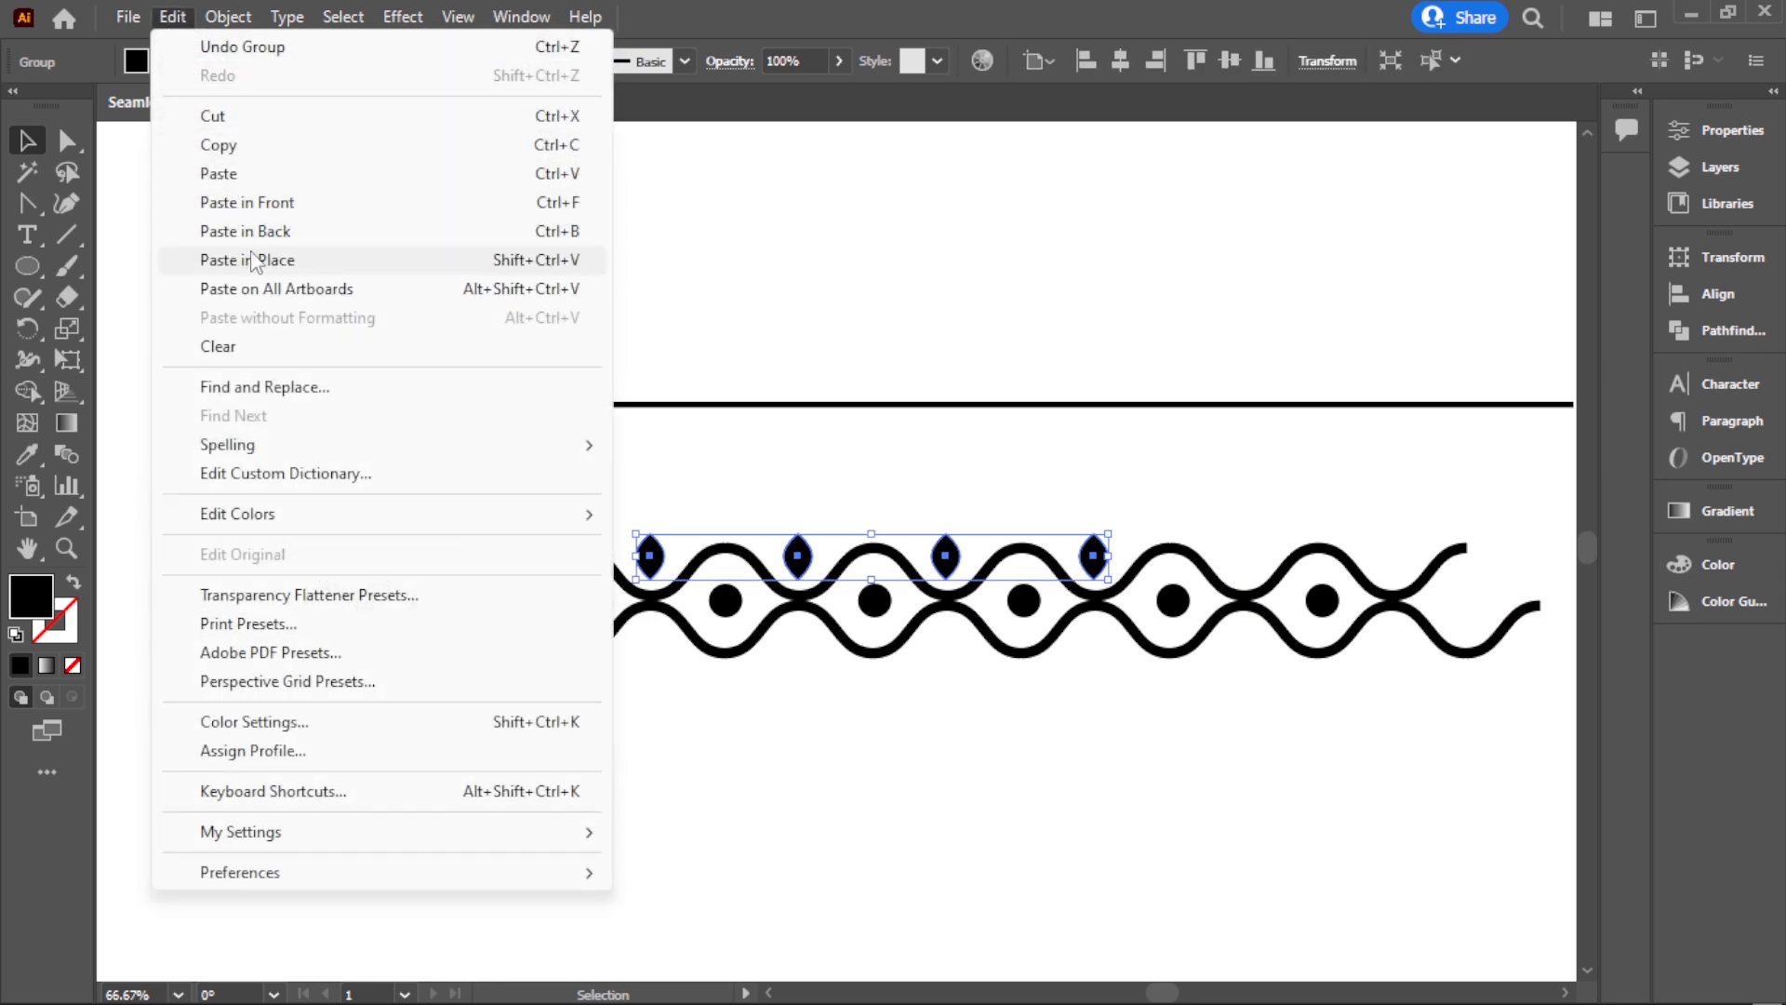
pyautogui.click(228, 173)
pyautogui.click(828, 651)
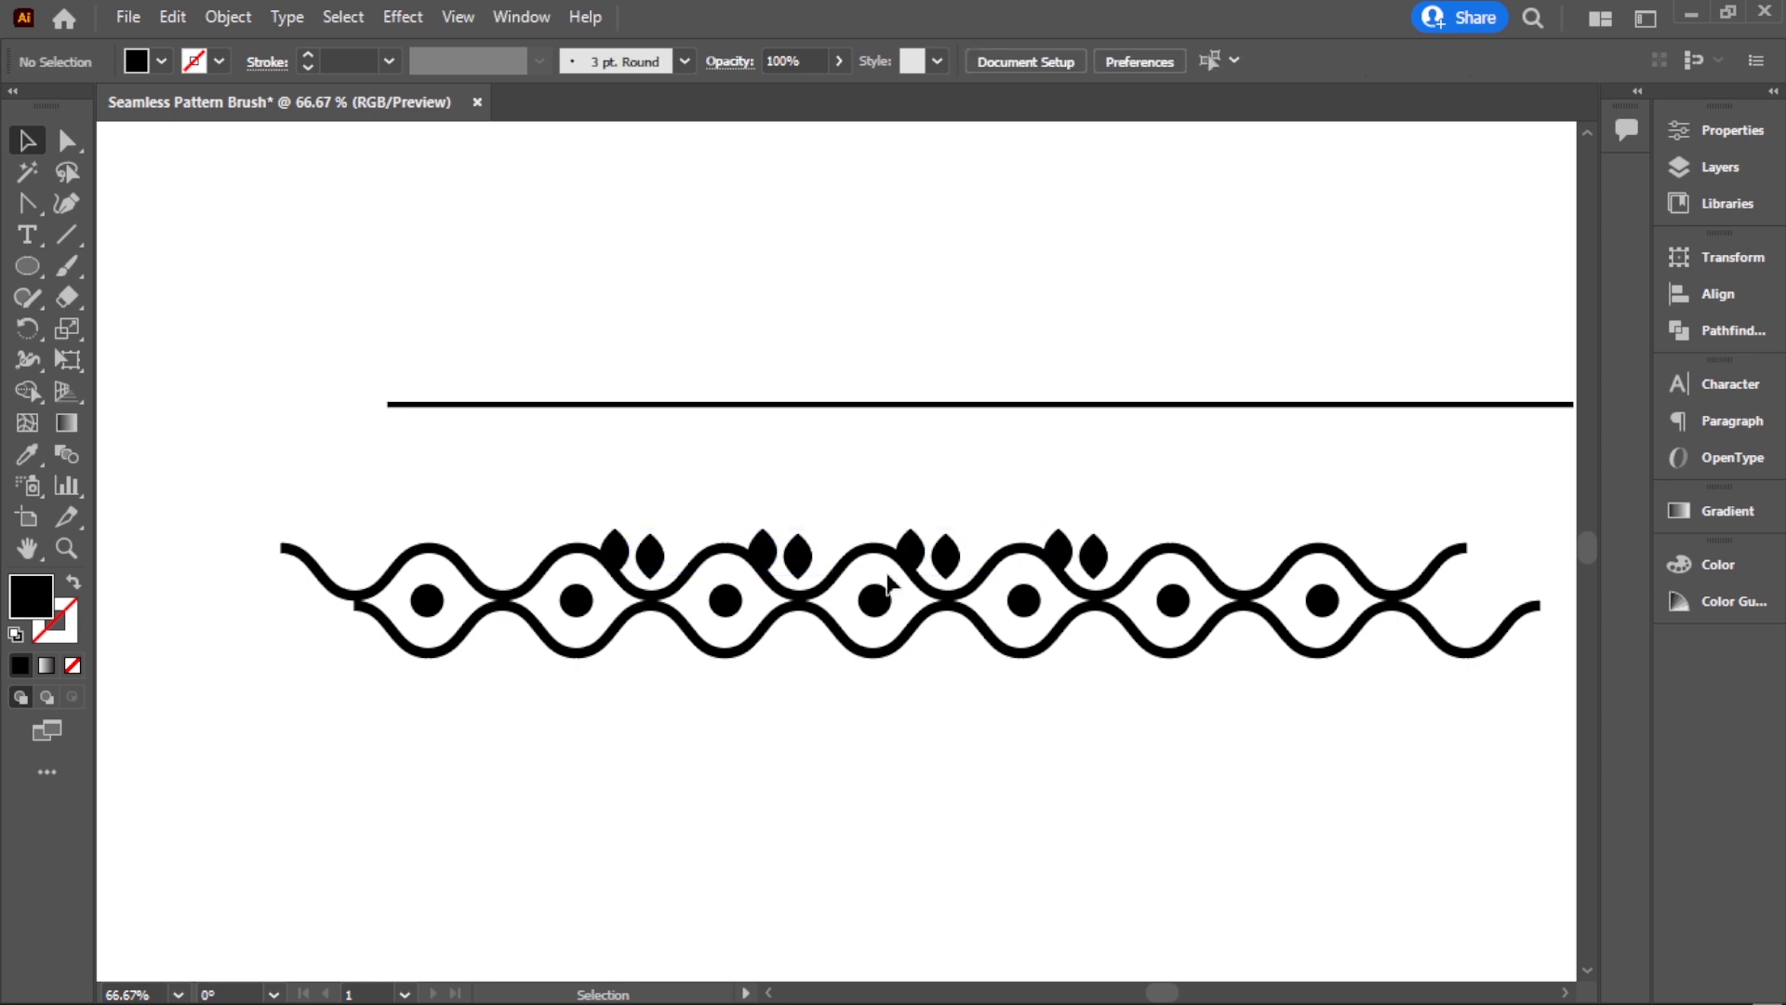
pyautogui.moveTo(910, 569); pyautogui.dragTo(945, 674)
pyautogui.click(930, 739)
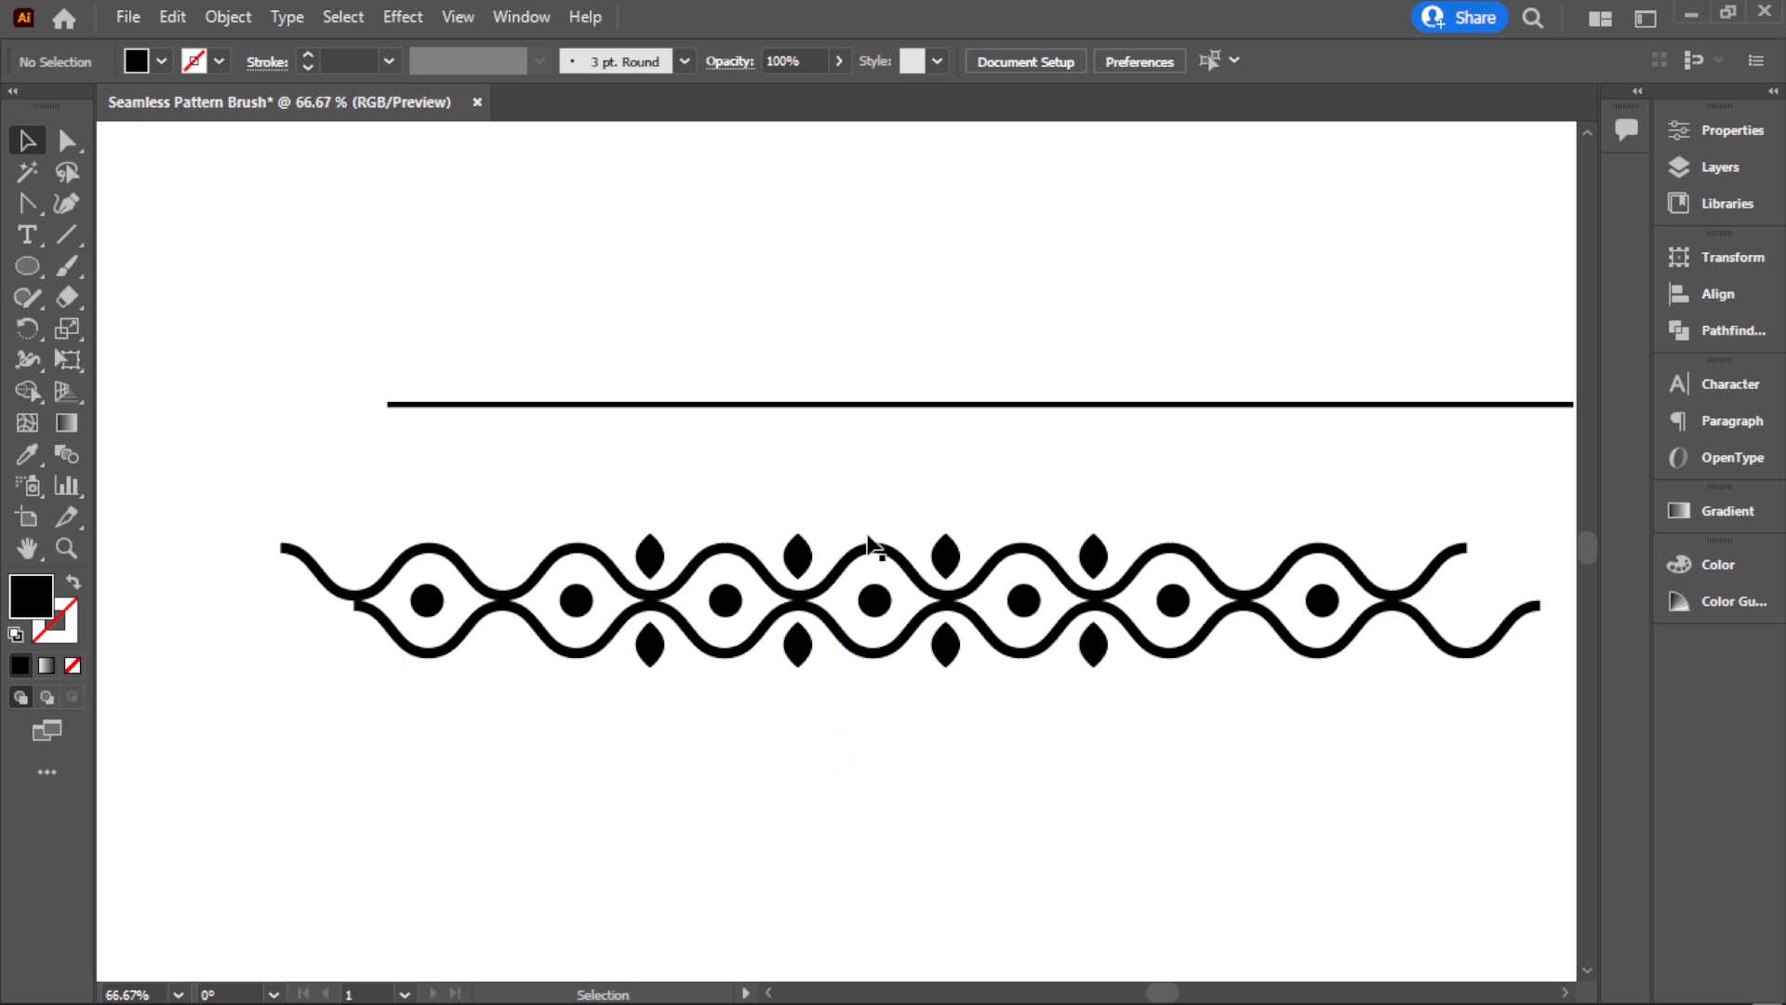
# Step: Set the straight line's stroke weight to 10 pt and convert it to a filled shape with Outline Stroke
pyautogui.moveTo(985, 456); pyautogui.dragTo(984, 457)
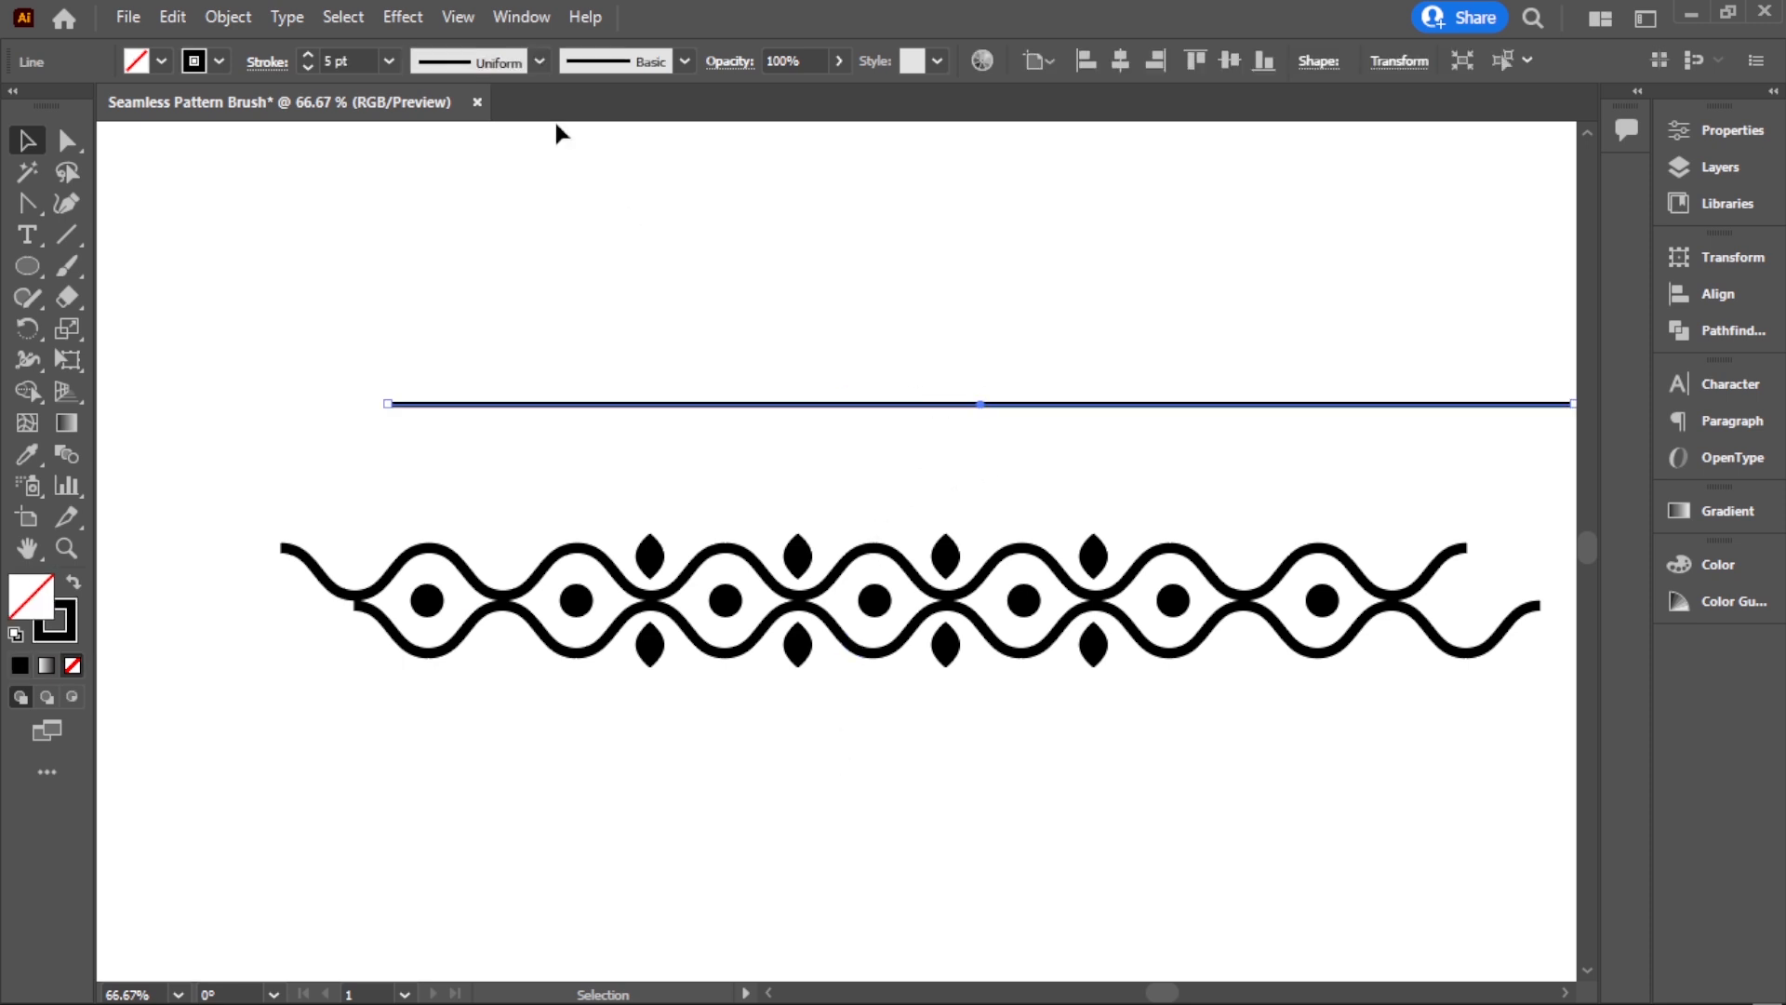
pyautogui.click(388, 61)
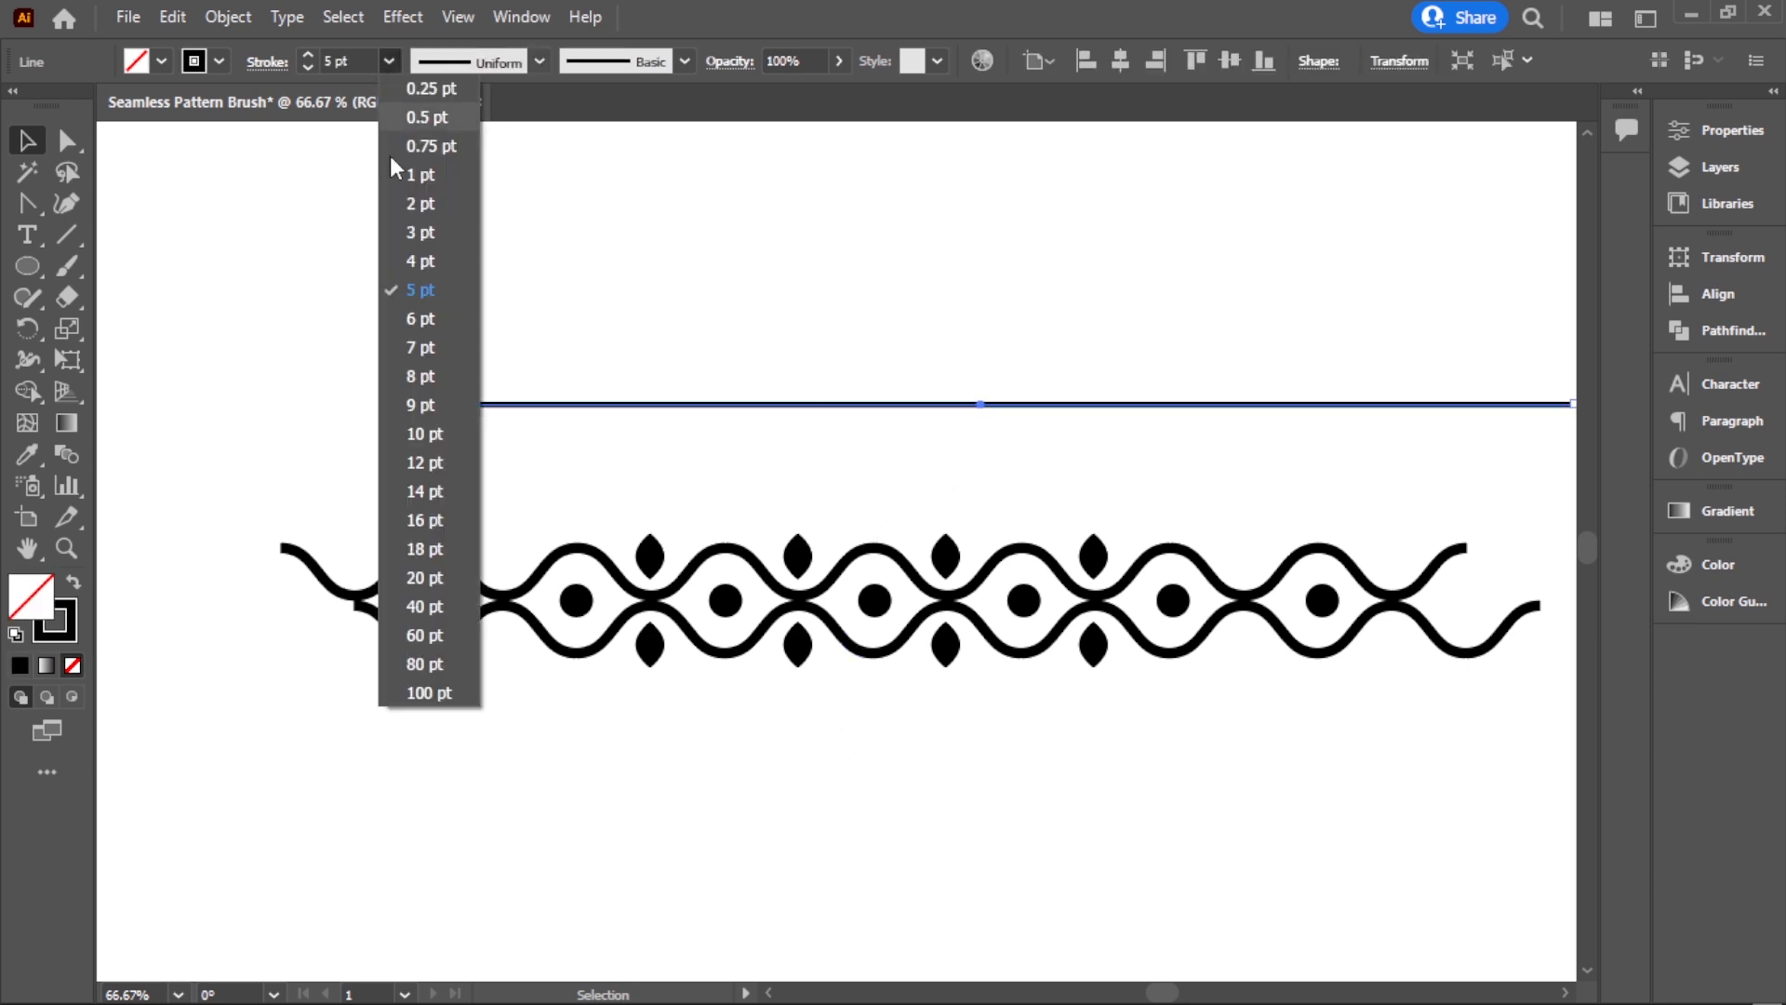
pyautogui.click(428, 435)
pyautogui.click(224, 19)
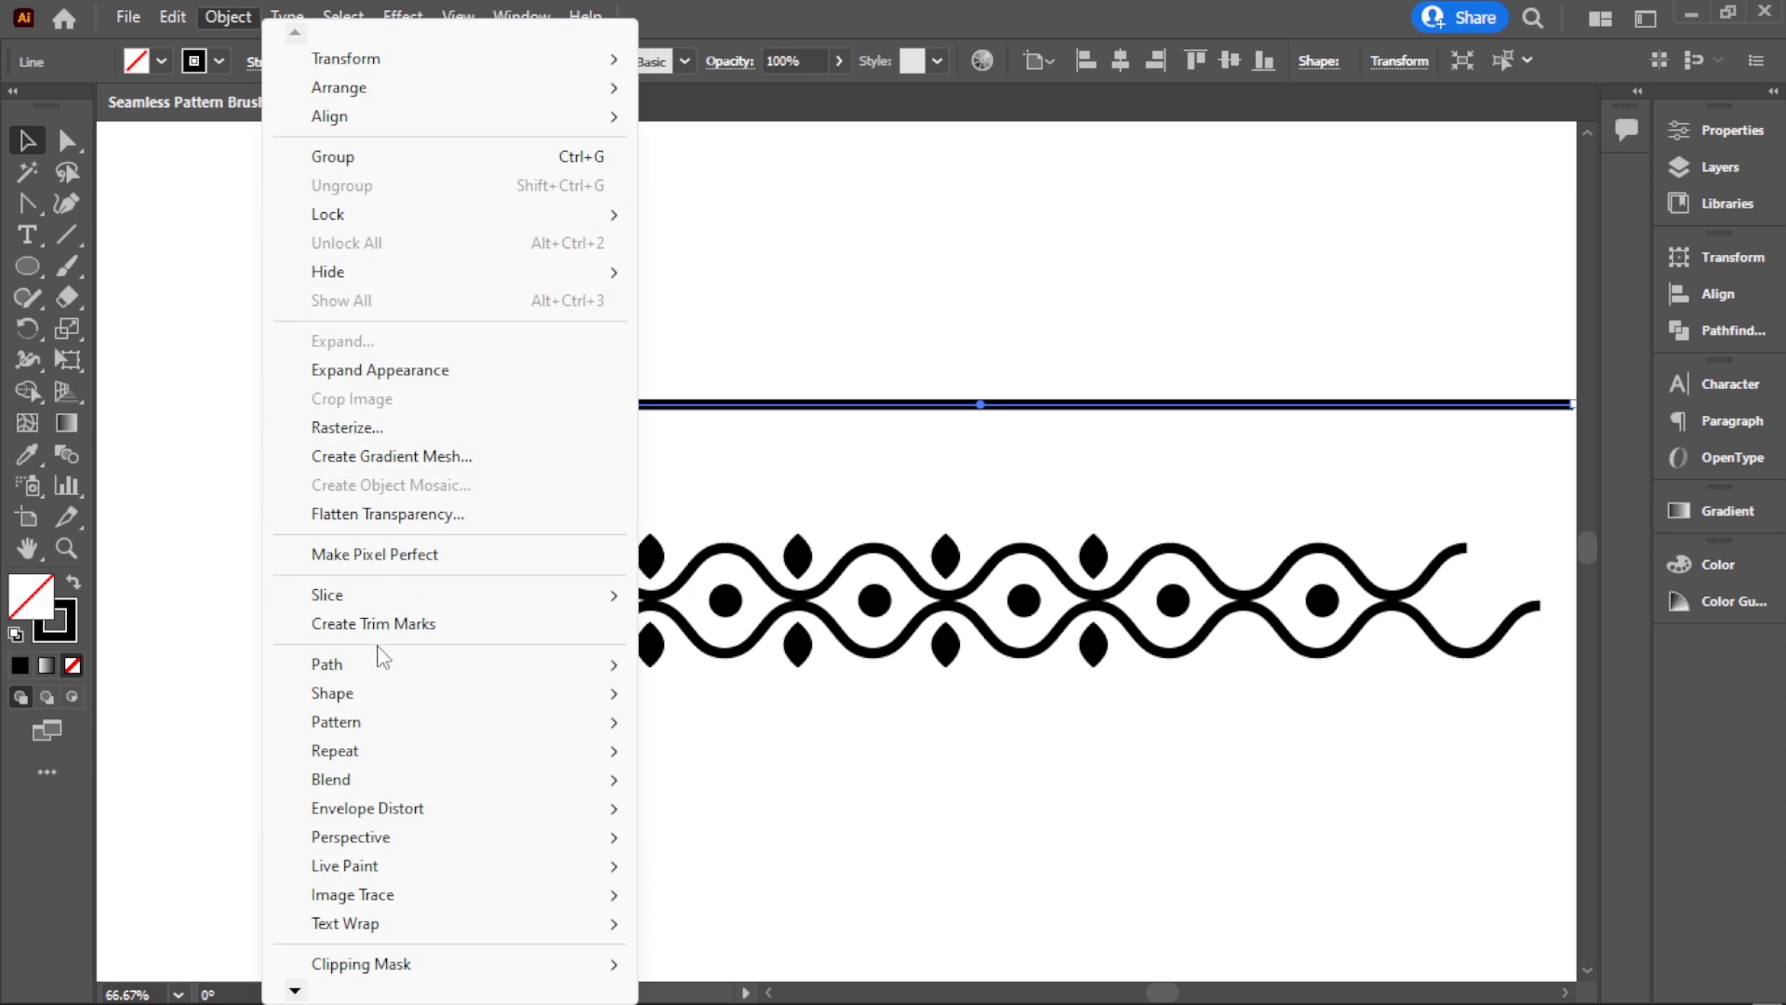
pyautogui.moveTo(377, 666)
pyautogui.click(728, 398)
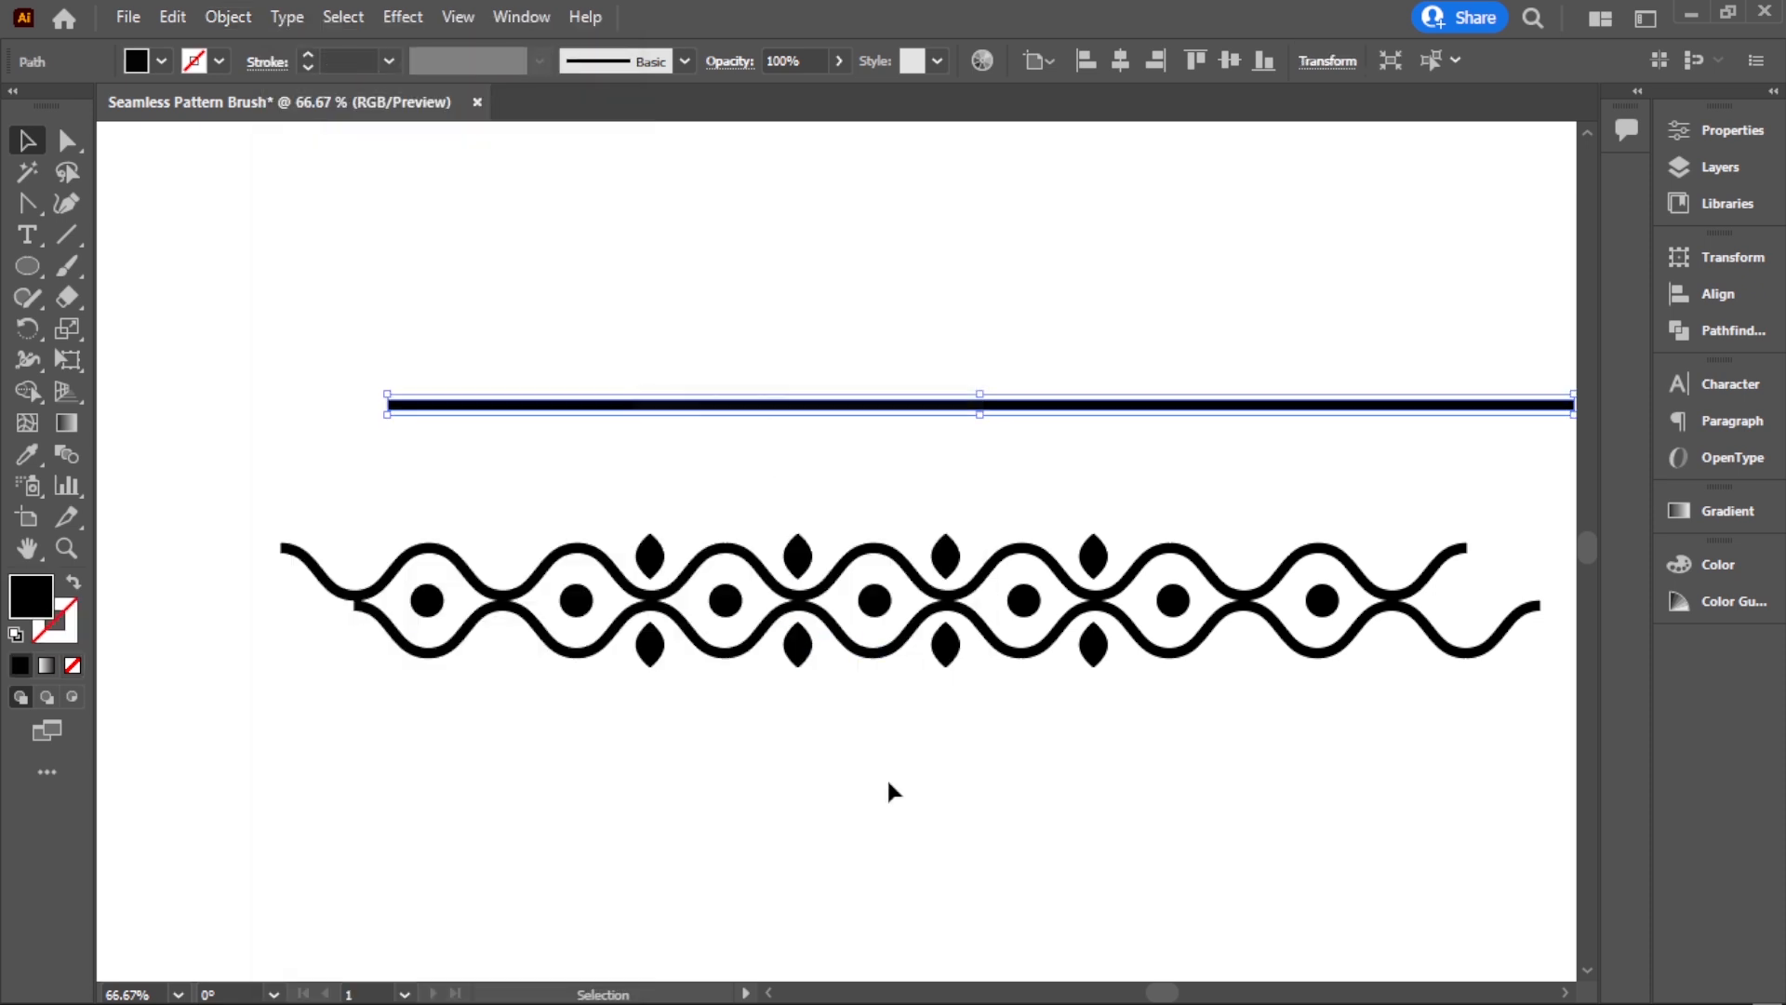
pyautogui.click(914, 690)
# Step: Move the outlined line just above the wave pattern and duplicate it straight down to just below the pattern
pyautogui.moveTo(988, 409); pyautogui.dragTo(934, 528)
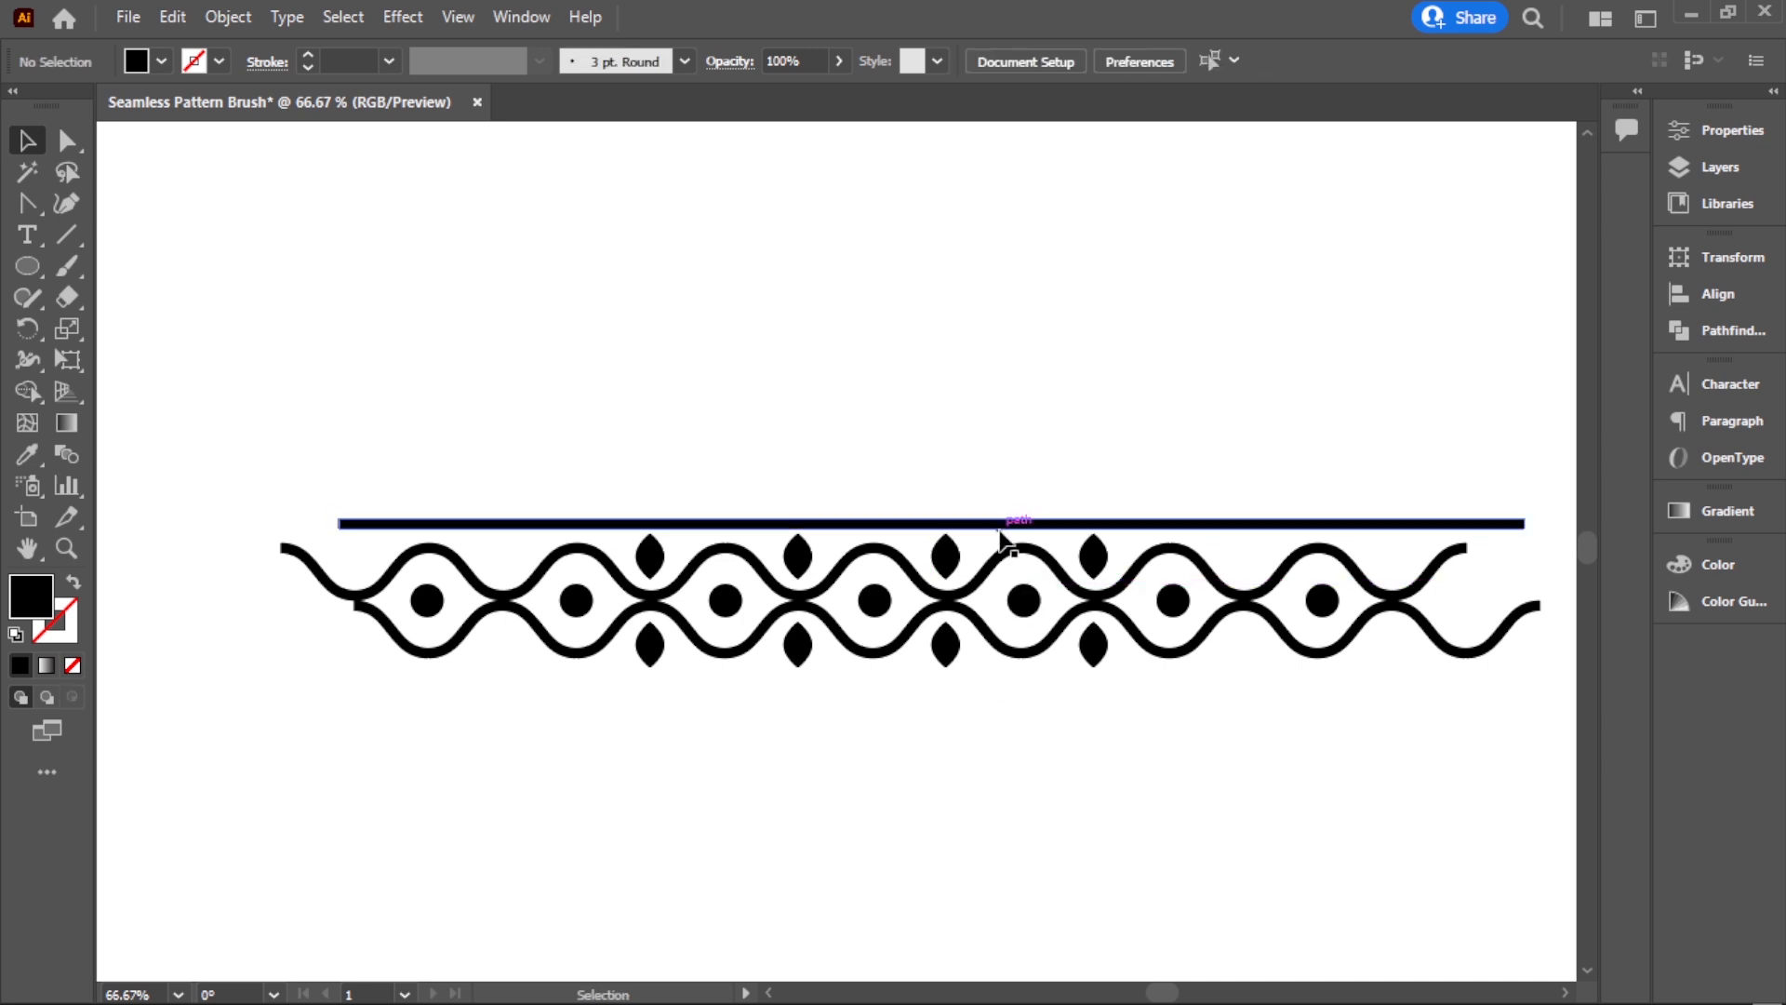
pyautogui.moveTo(1001, 529); pyautogui.dragTo(1004, 686)
pyautogui.click(1002, 780)
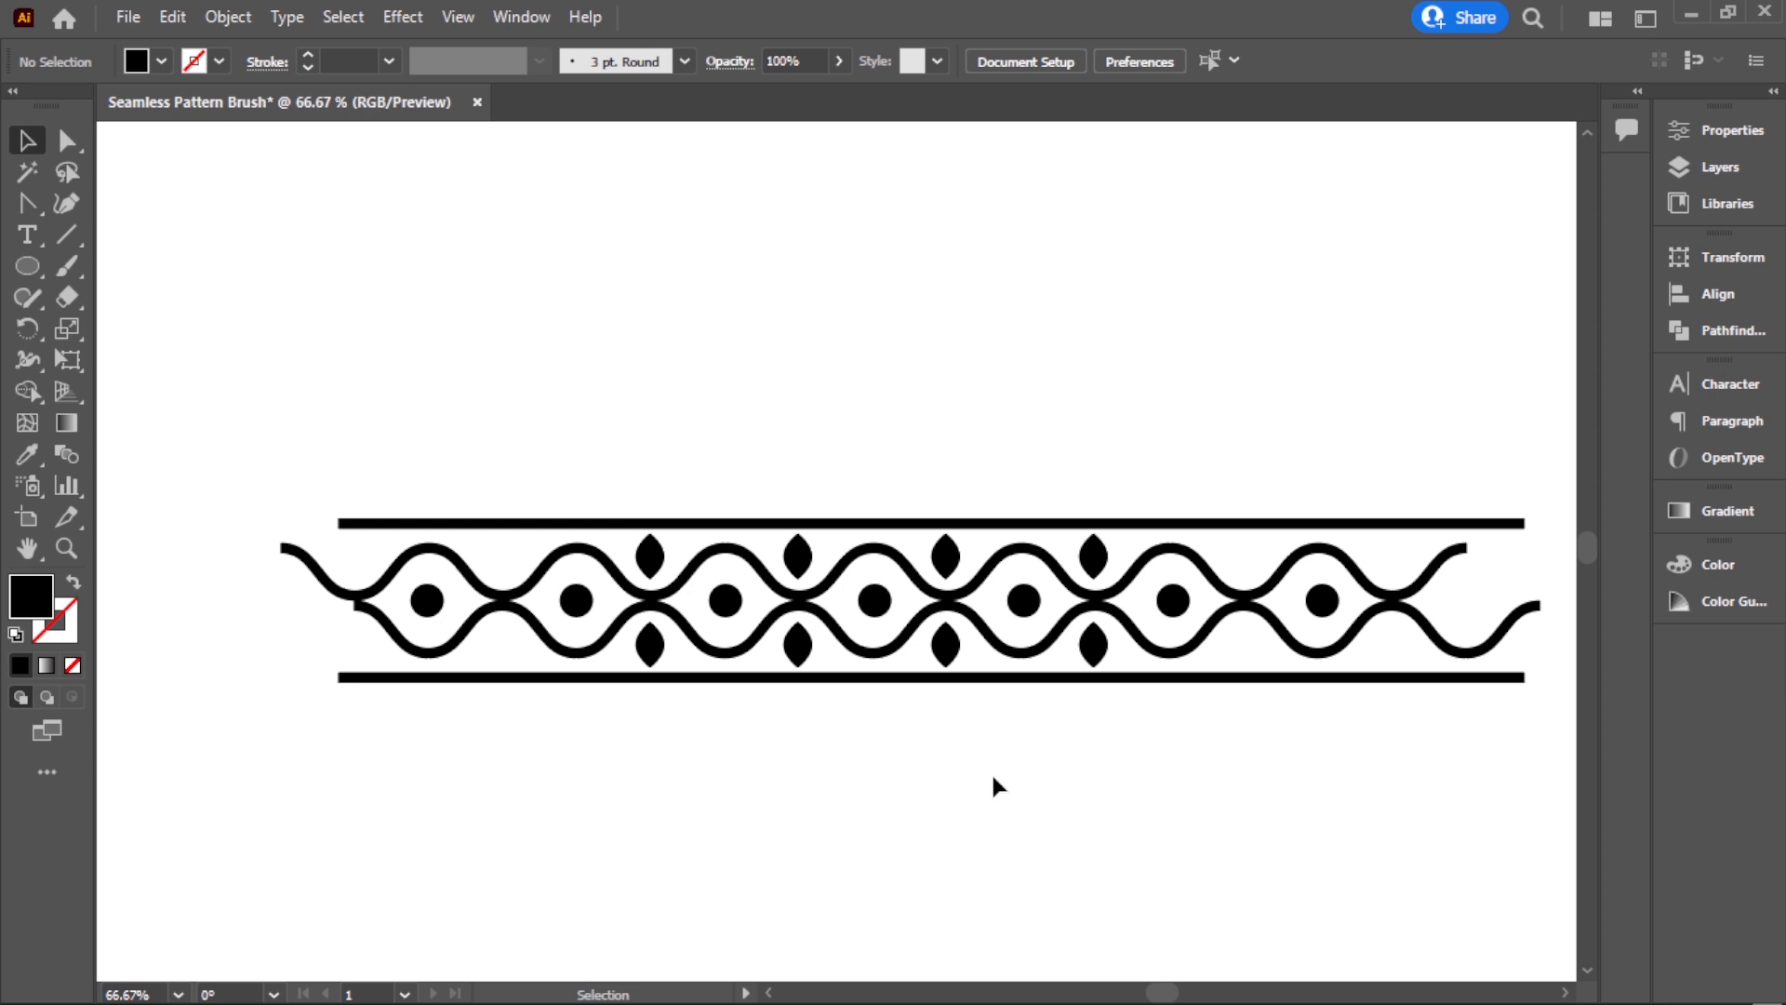
# Step: Draw a black circle about 44 px wide above the upper border line and move it to rest on the line
pyautogui.click(26, 272)
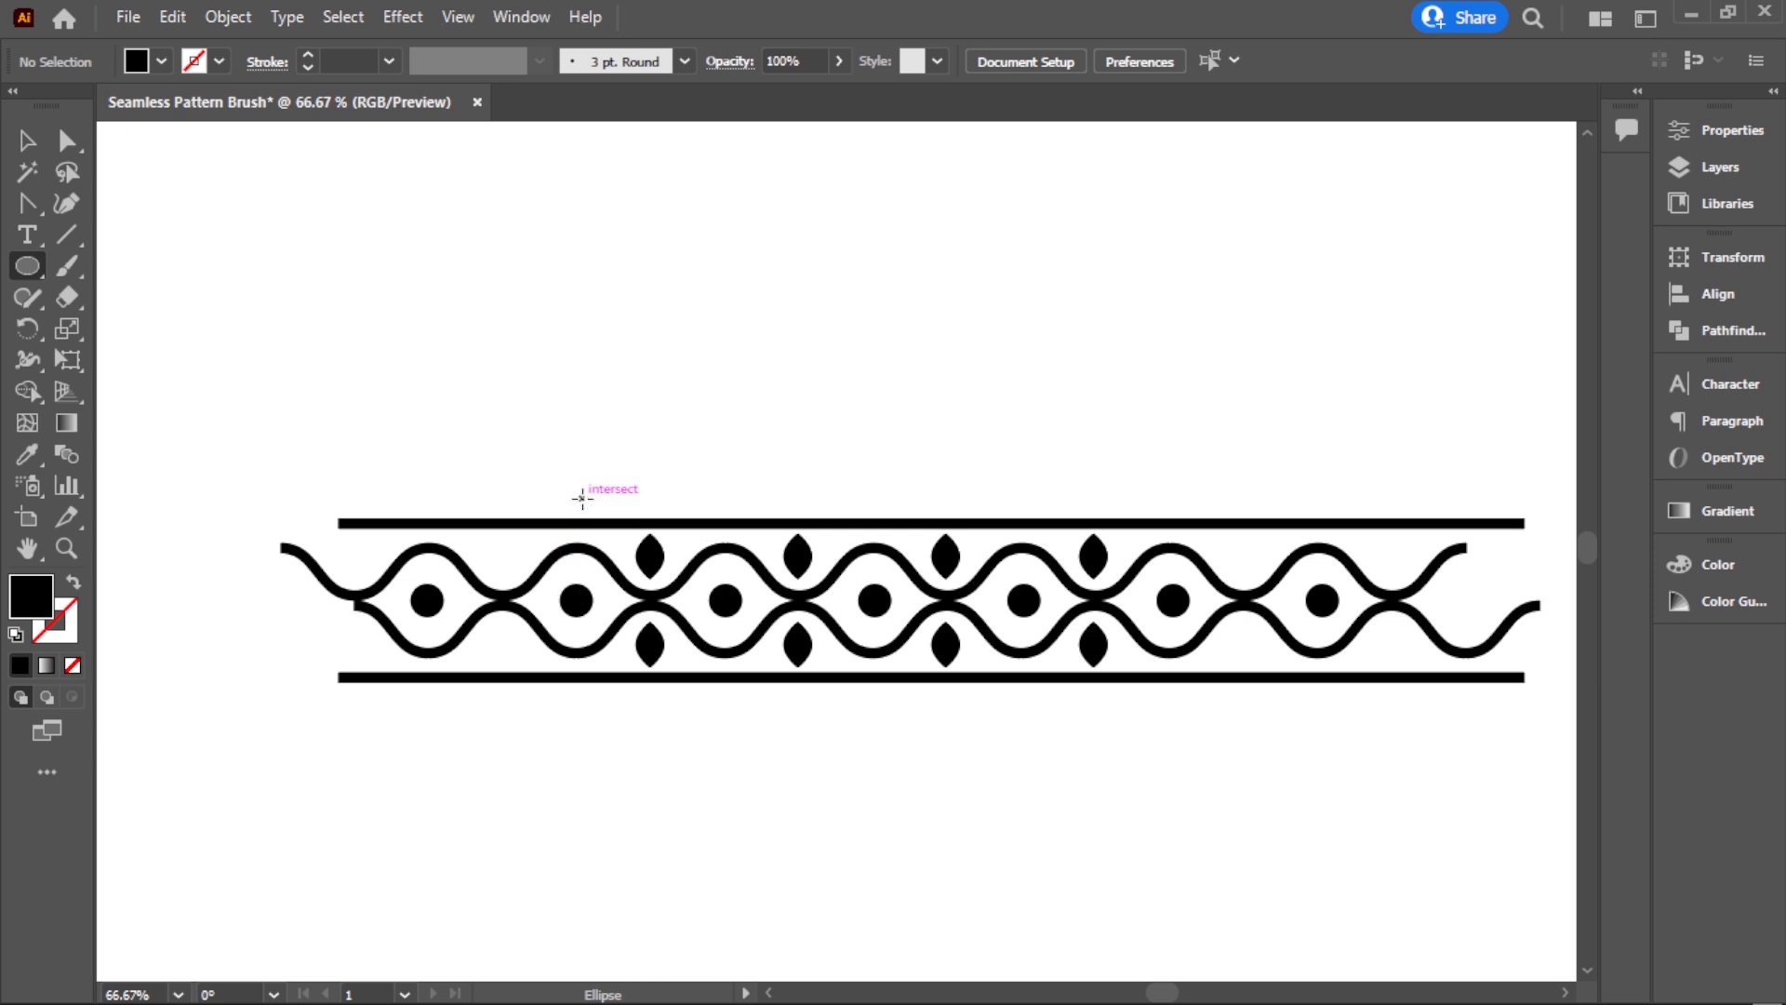
pyautogui.moveTo(581, 498); pyautogui.dragTo(603, 515)
pyautogui.press('v')
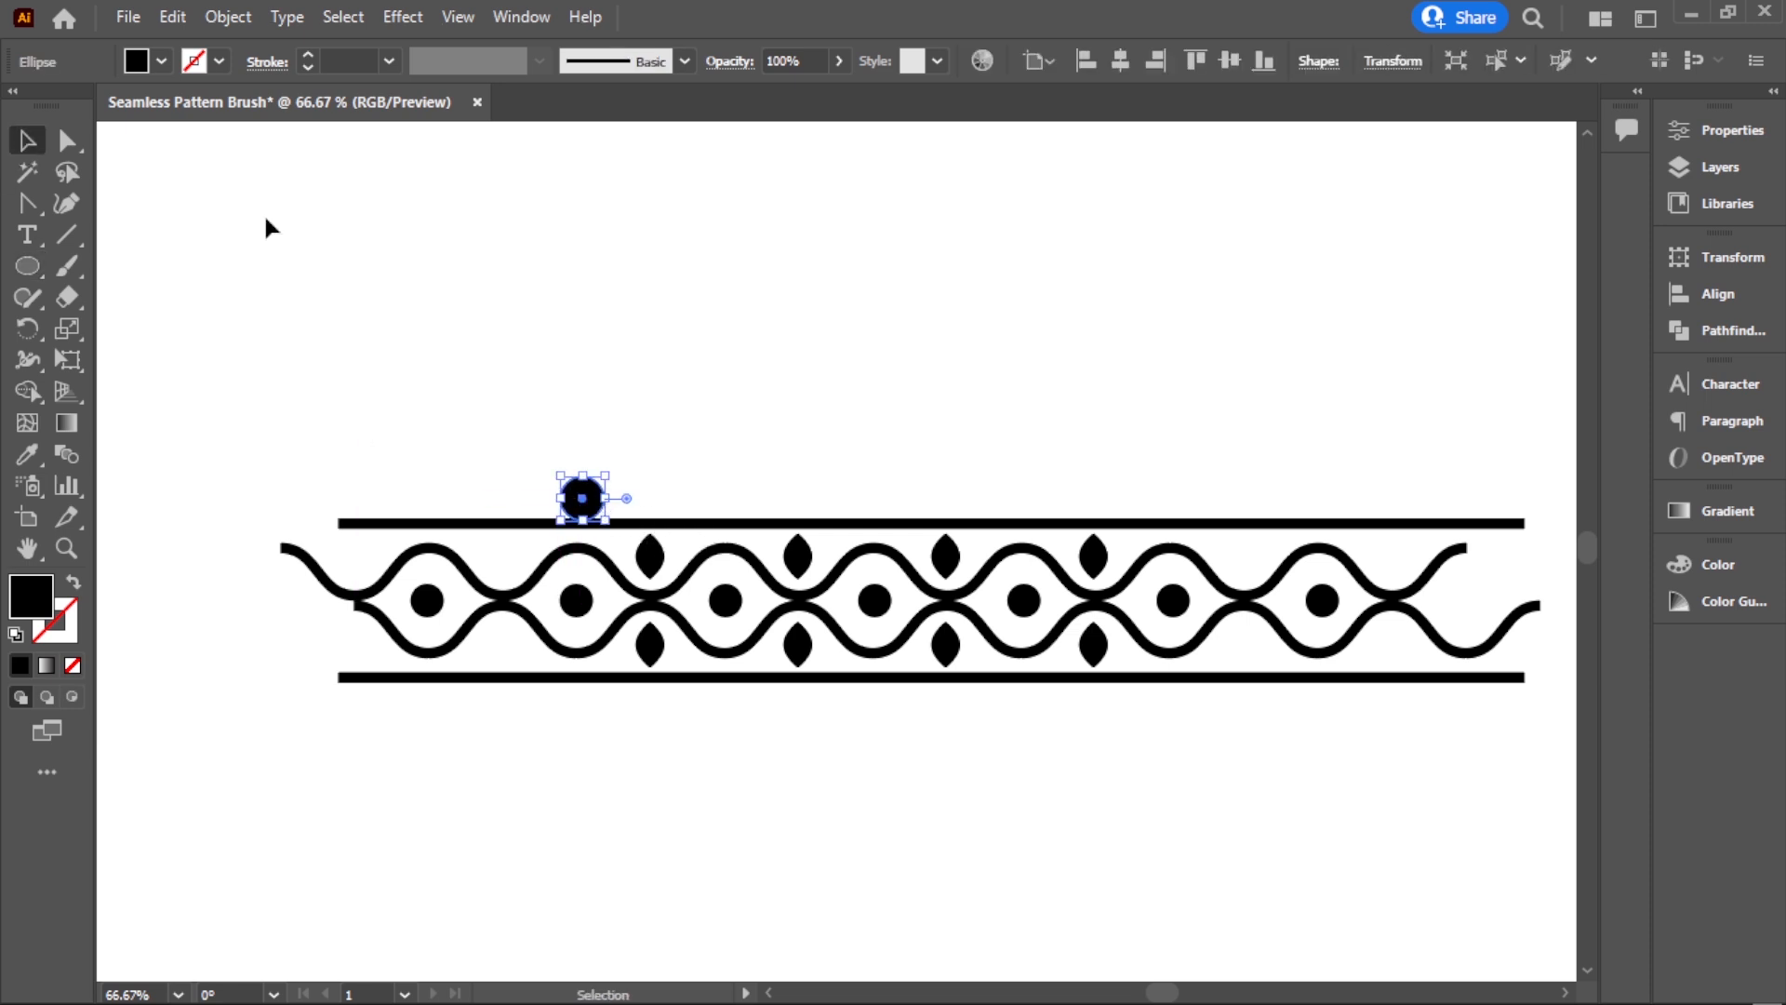
pyautogui.click(712, 363)
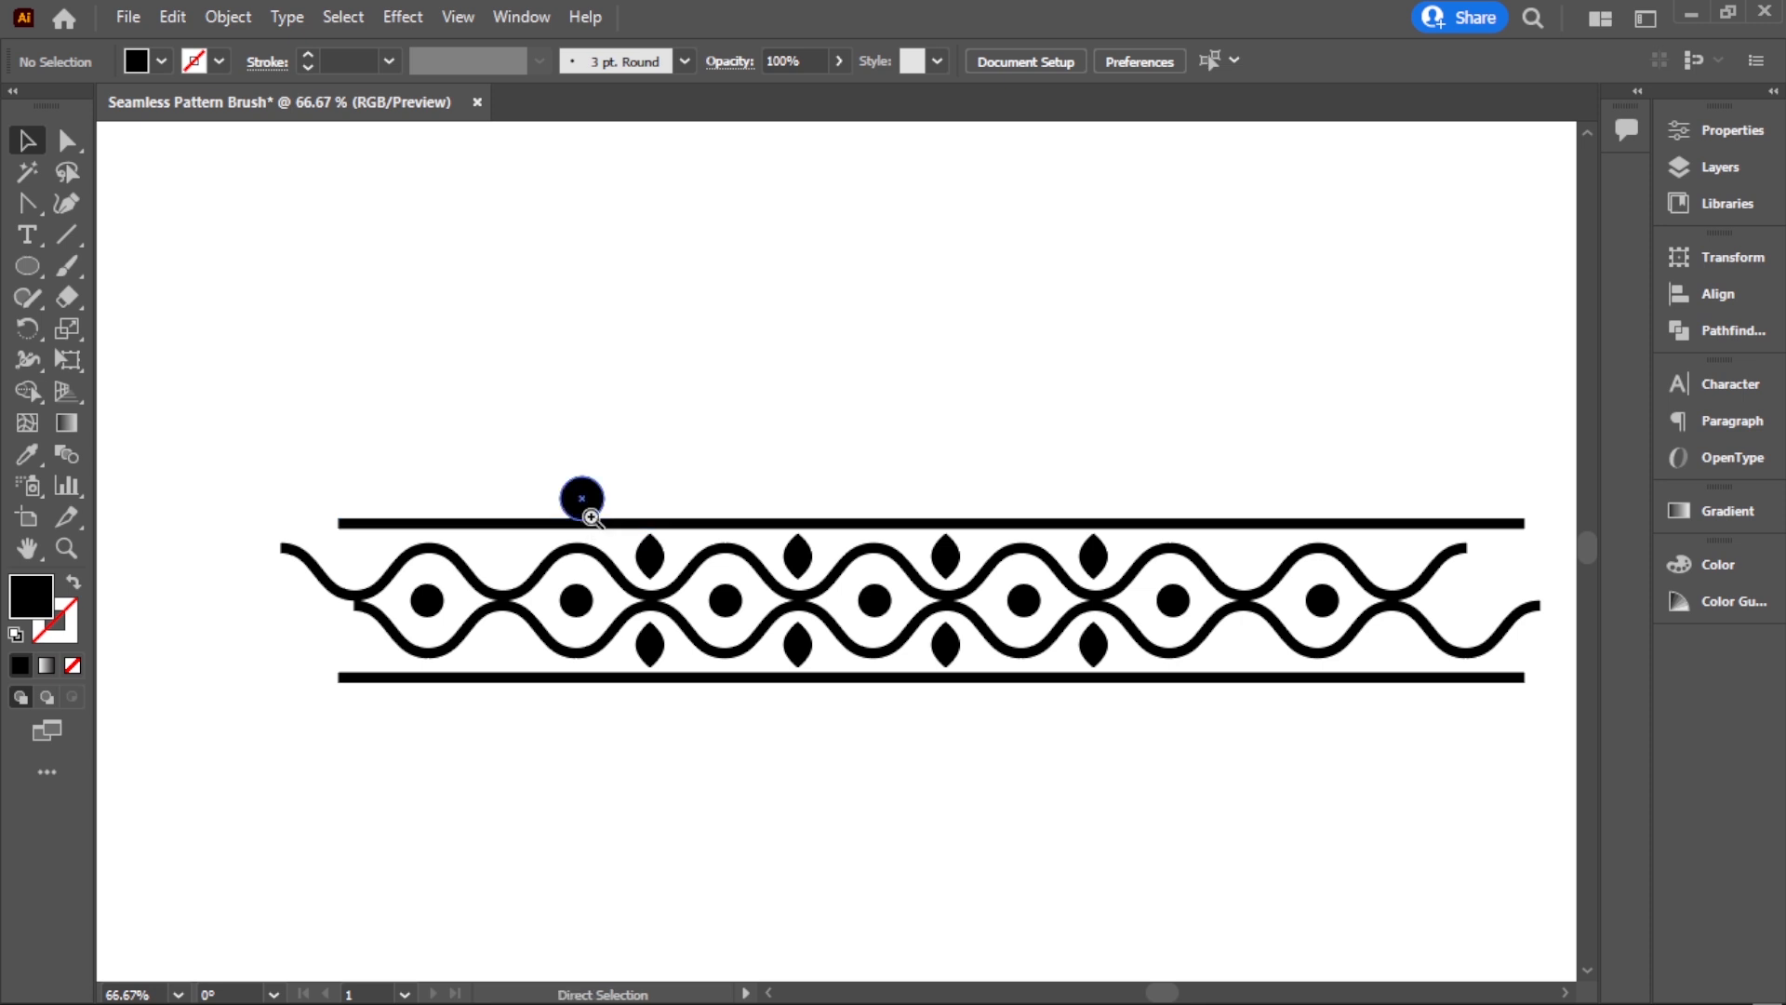
pyautogui.keyDown('alt'); pyautogui.scroll(5, 591, 518); pyautogui.keyUp('alt')
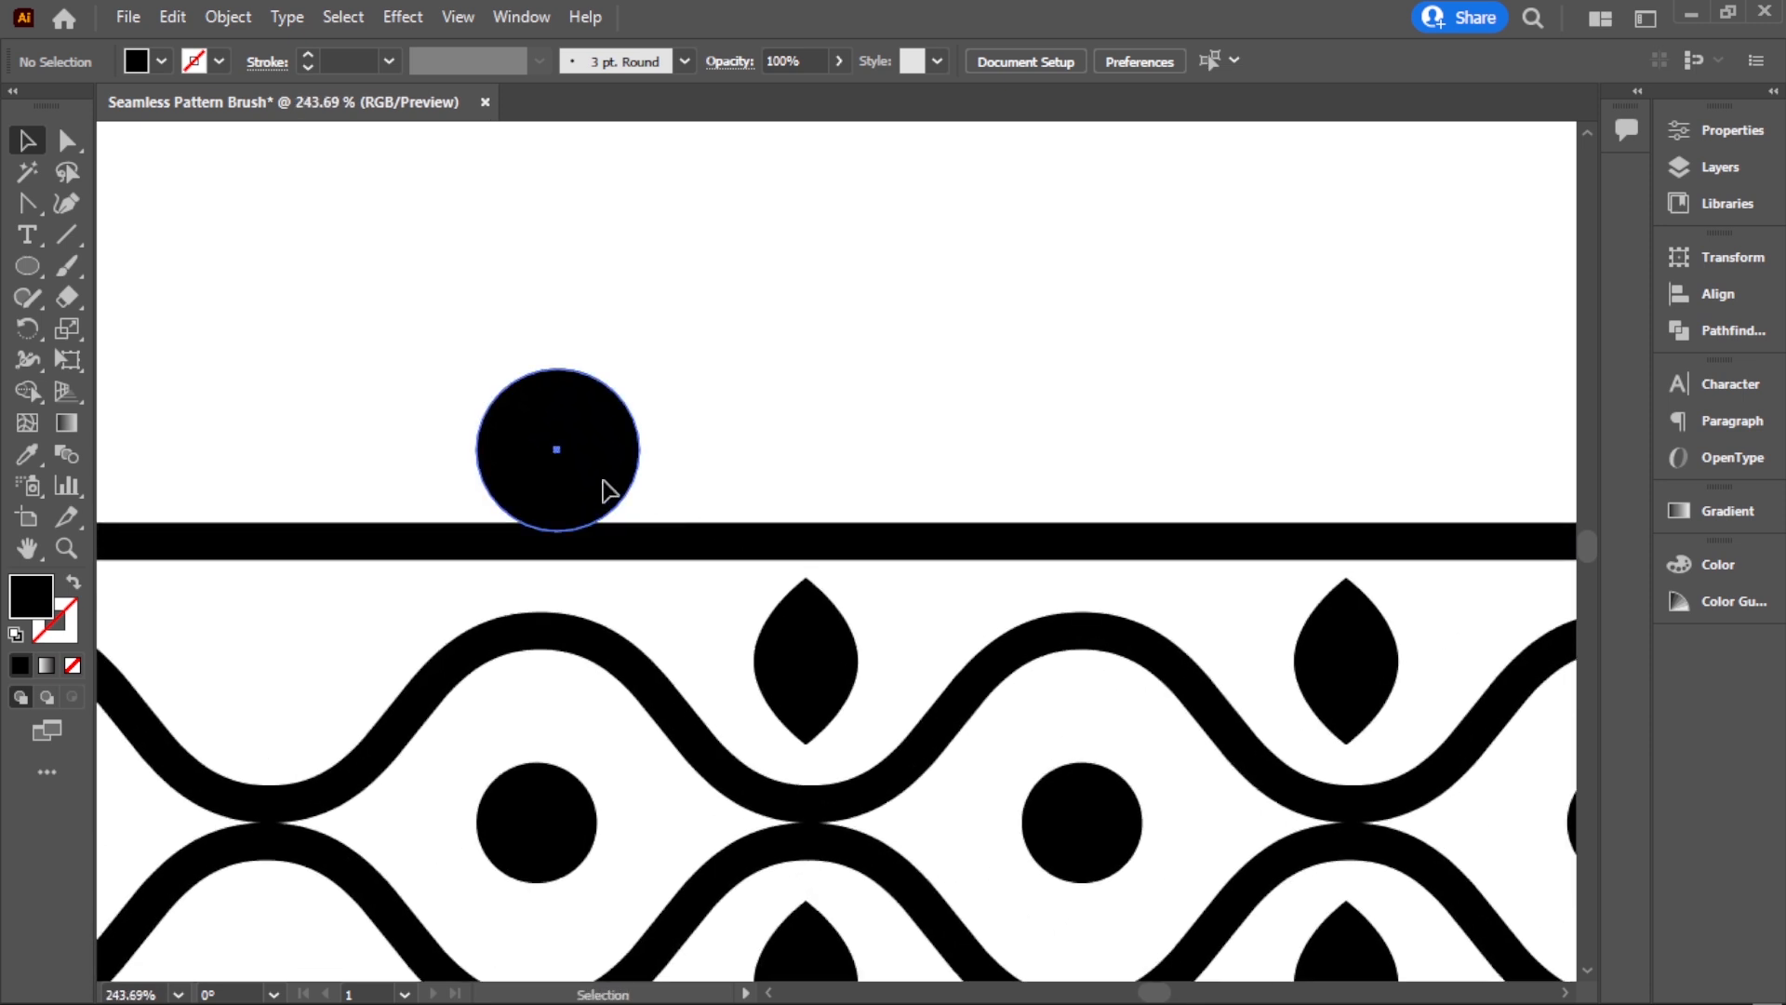
pyautogui.moveTo(609, 490); pyautogui.dragTo(601, 478)
pyautogui.click(705, 450)
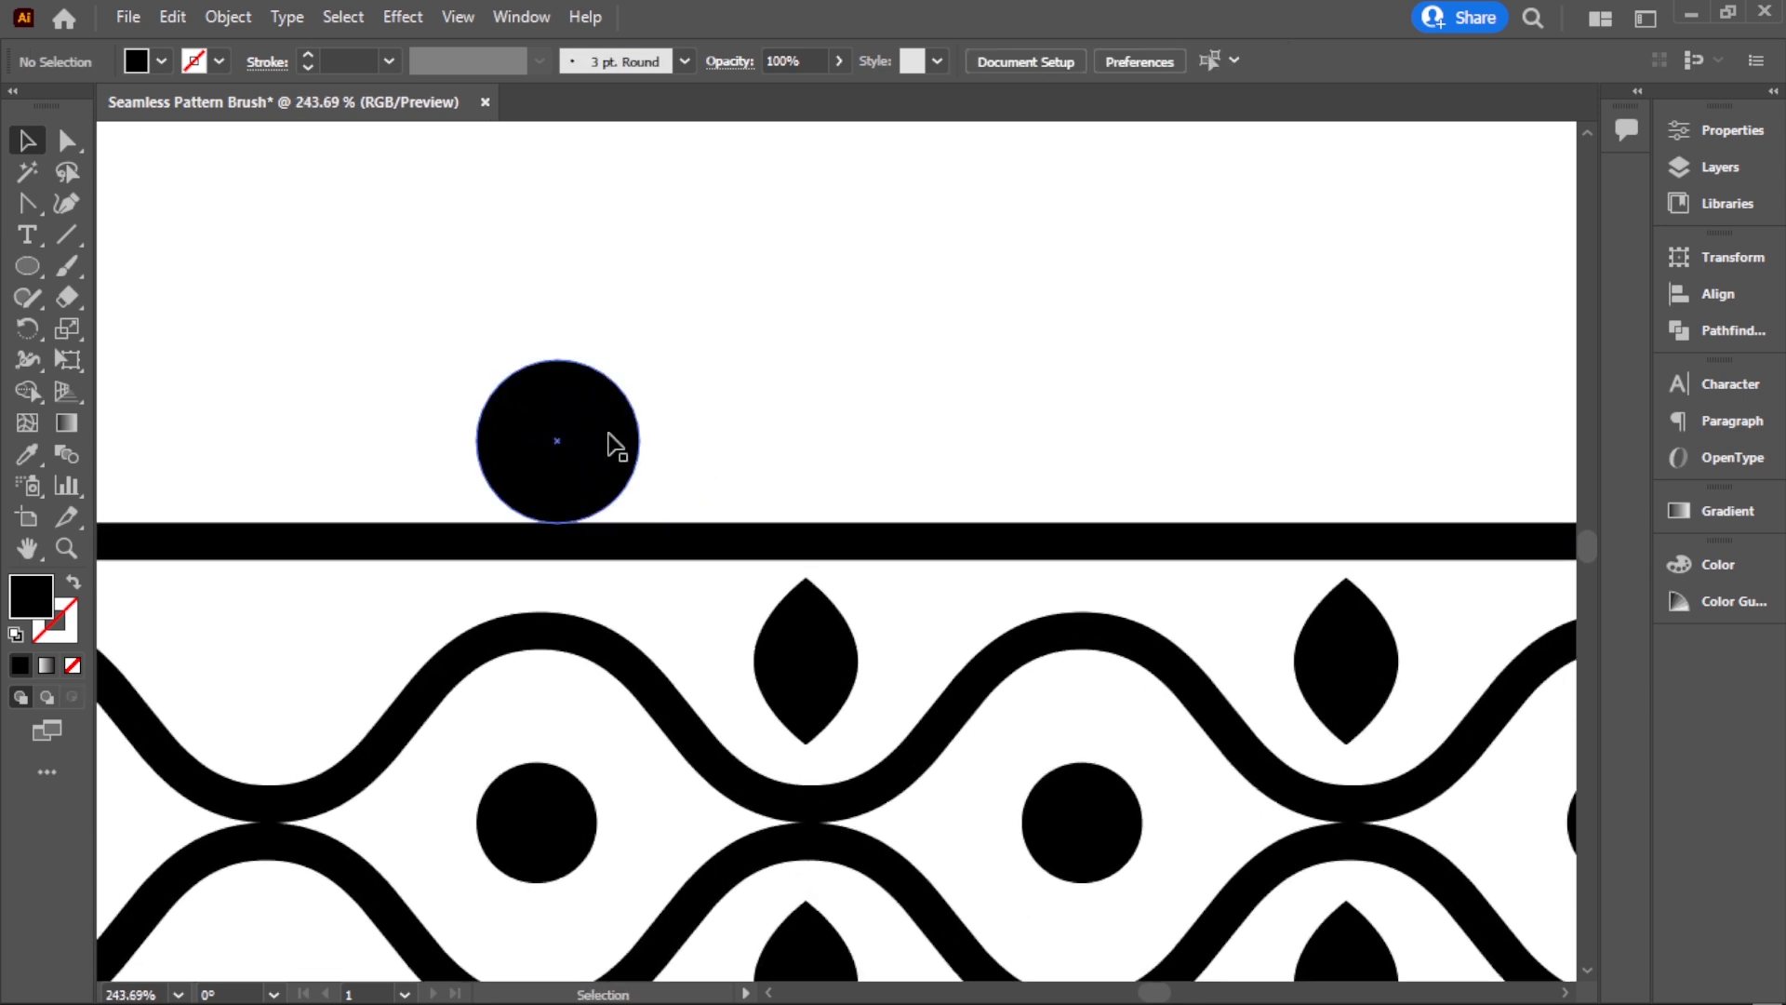
# Step: Convert the left and right anchor points of the circle above the border line to sharp corners
pyautogui.click(617, 439)
pyautogui.click(27, 203)
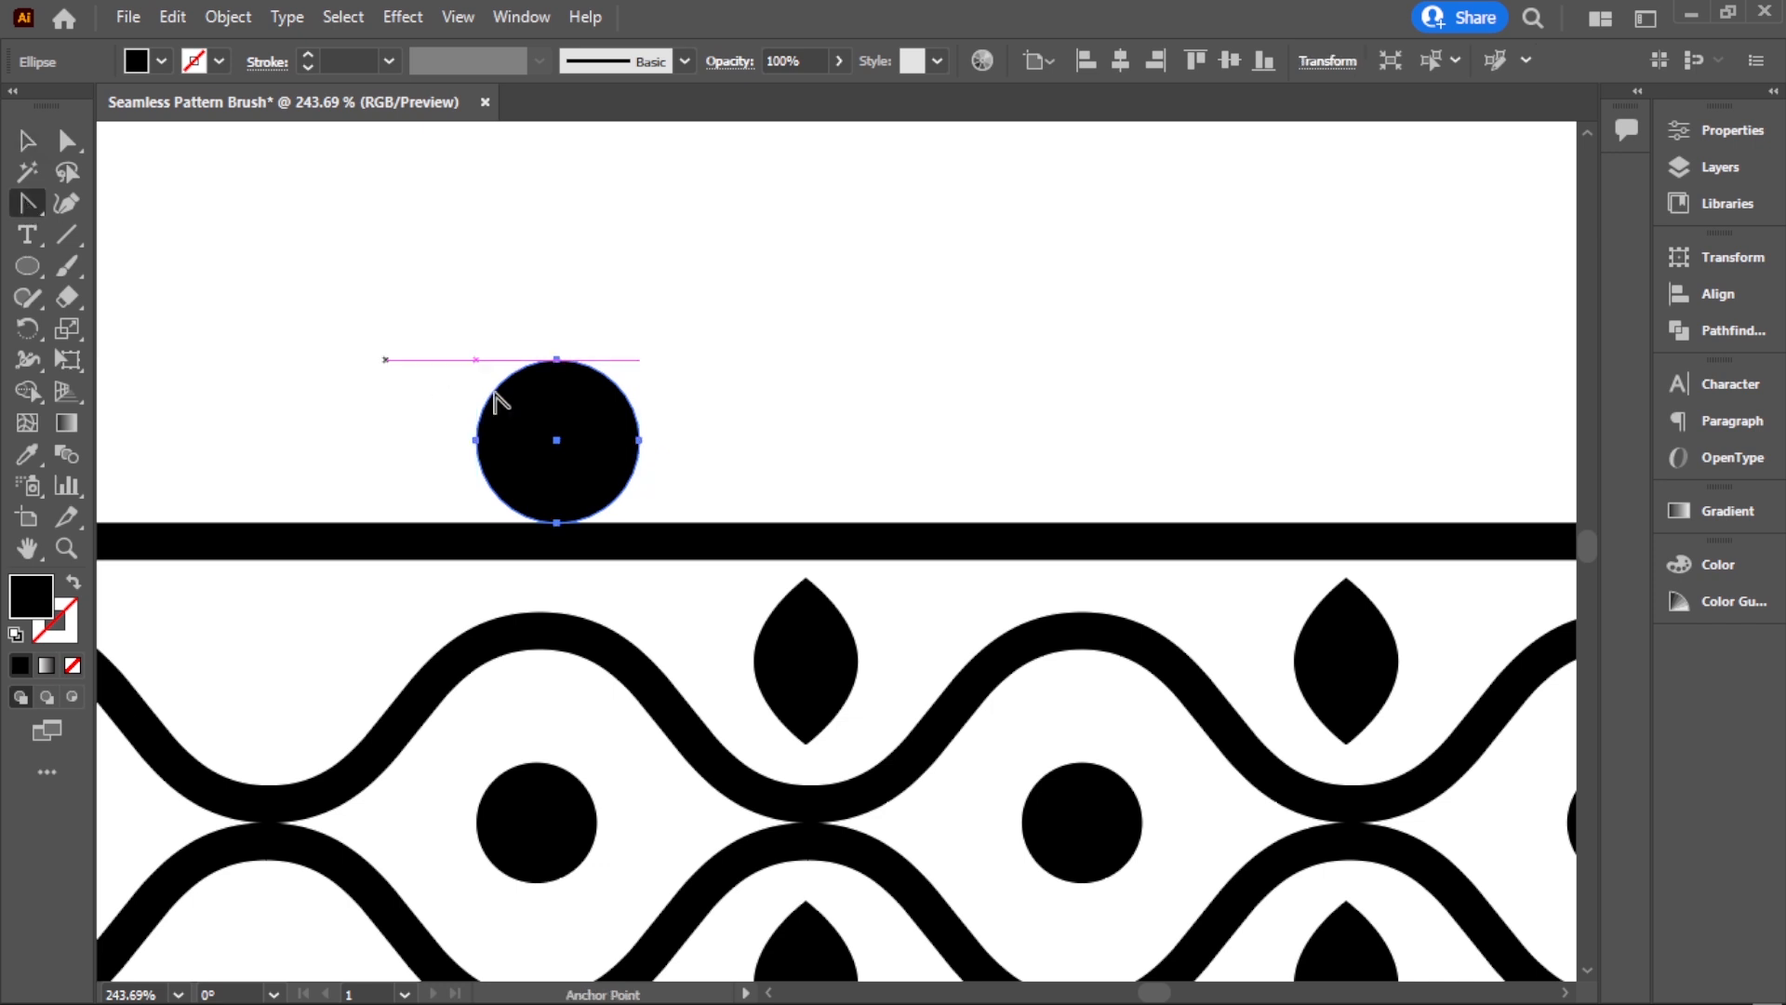
pyautogui.click(639, 440)
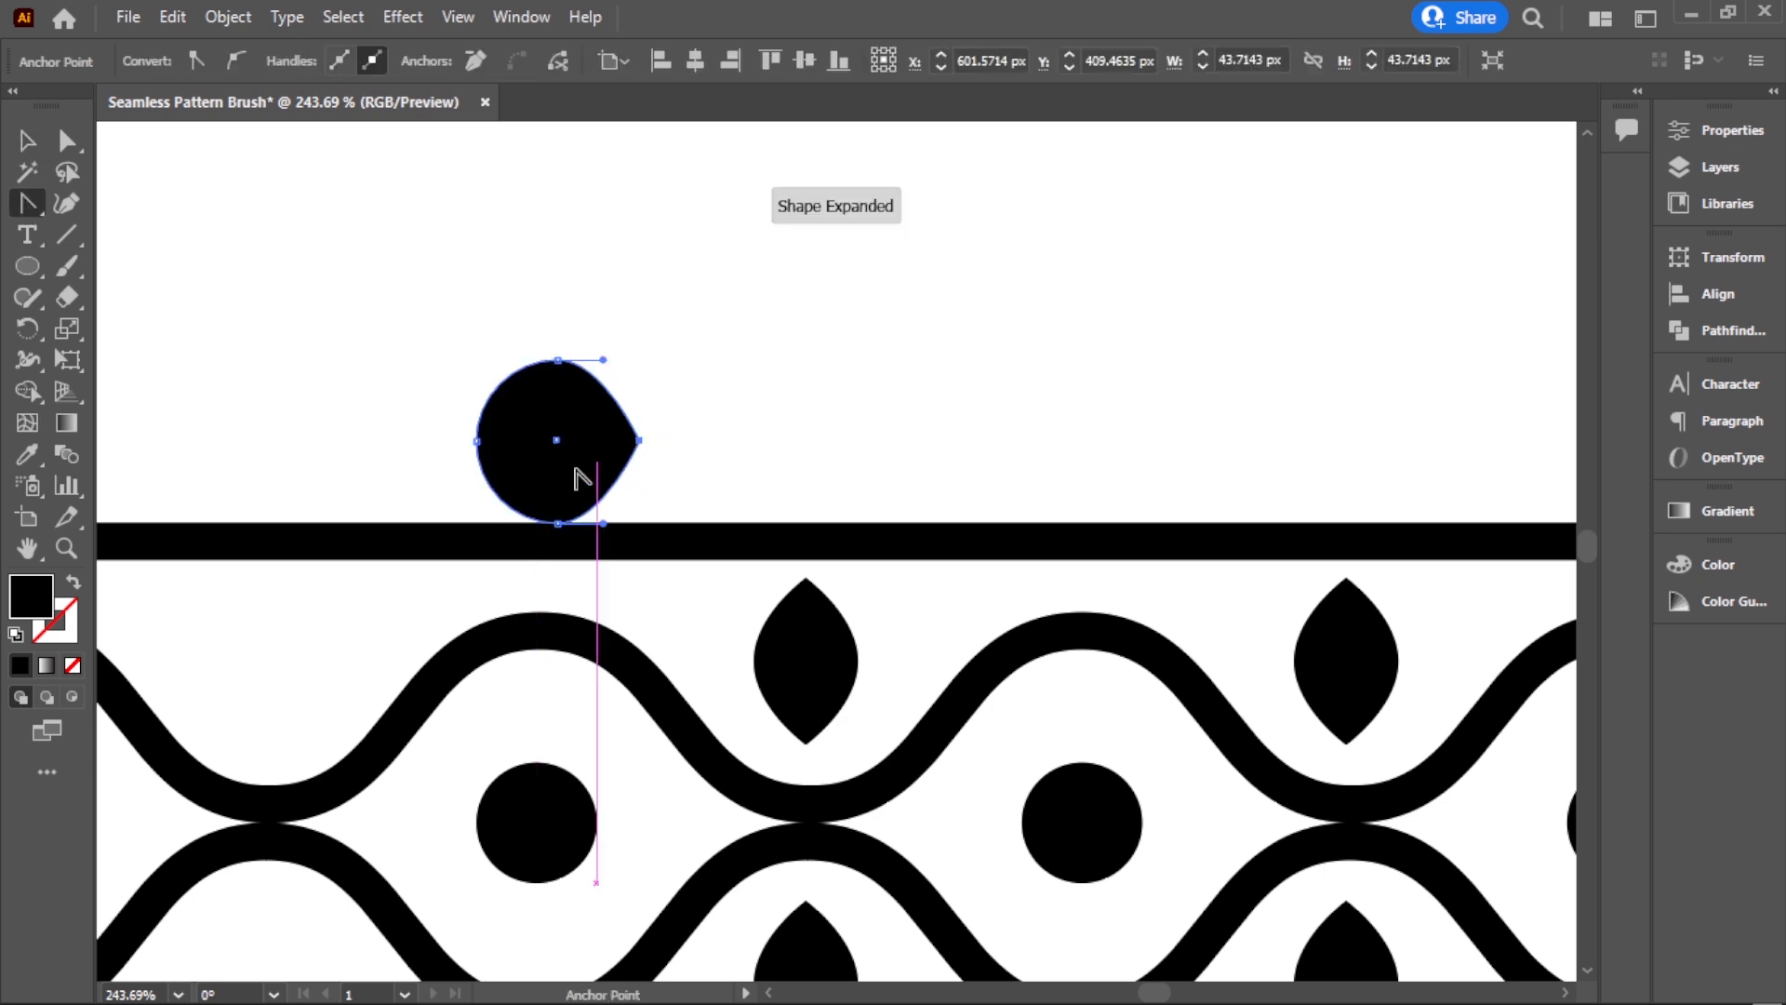
pyautogui.click(477, 440)
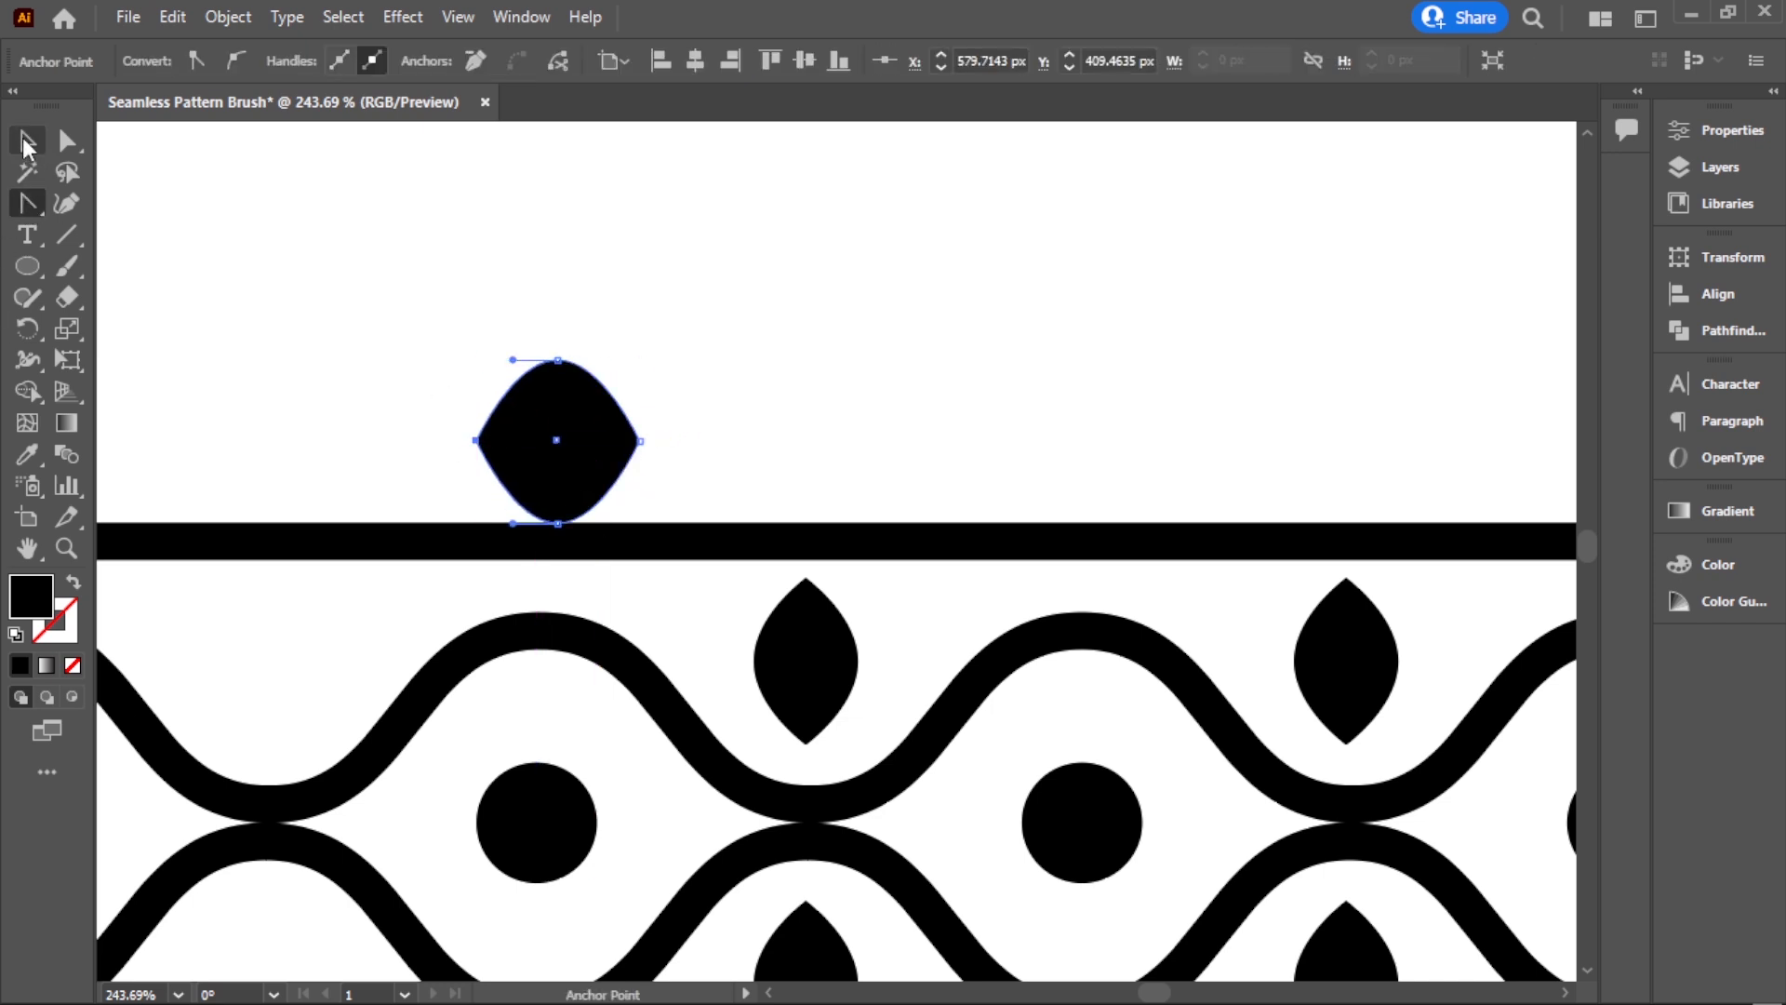
# Step: Flatten the pointed circle vertically into a horizontal leaf that still rests on the upper border line
pyautogui.click(26, 141)
pyautogui.moveTo(557, 360); pyautogui.dragTo(566, 431)
pyautogui.click(863, 439)
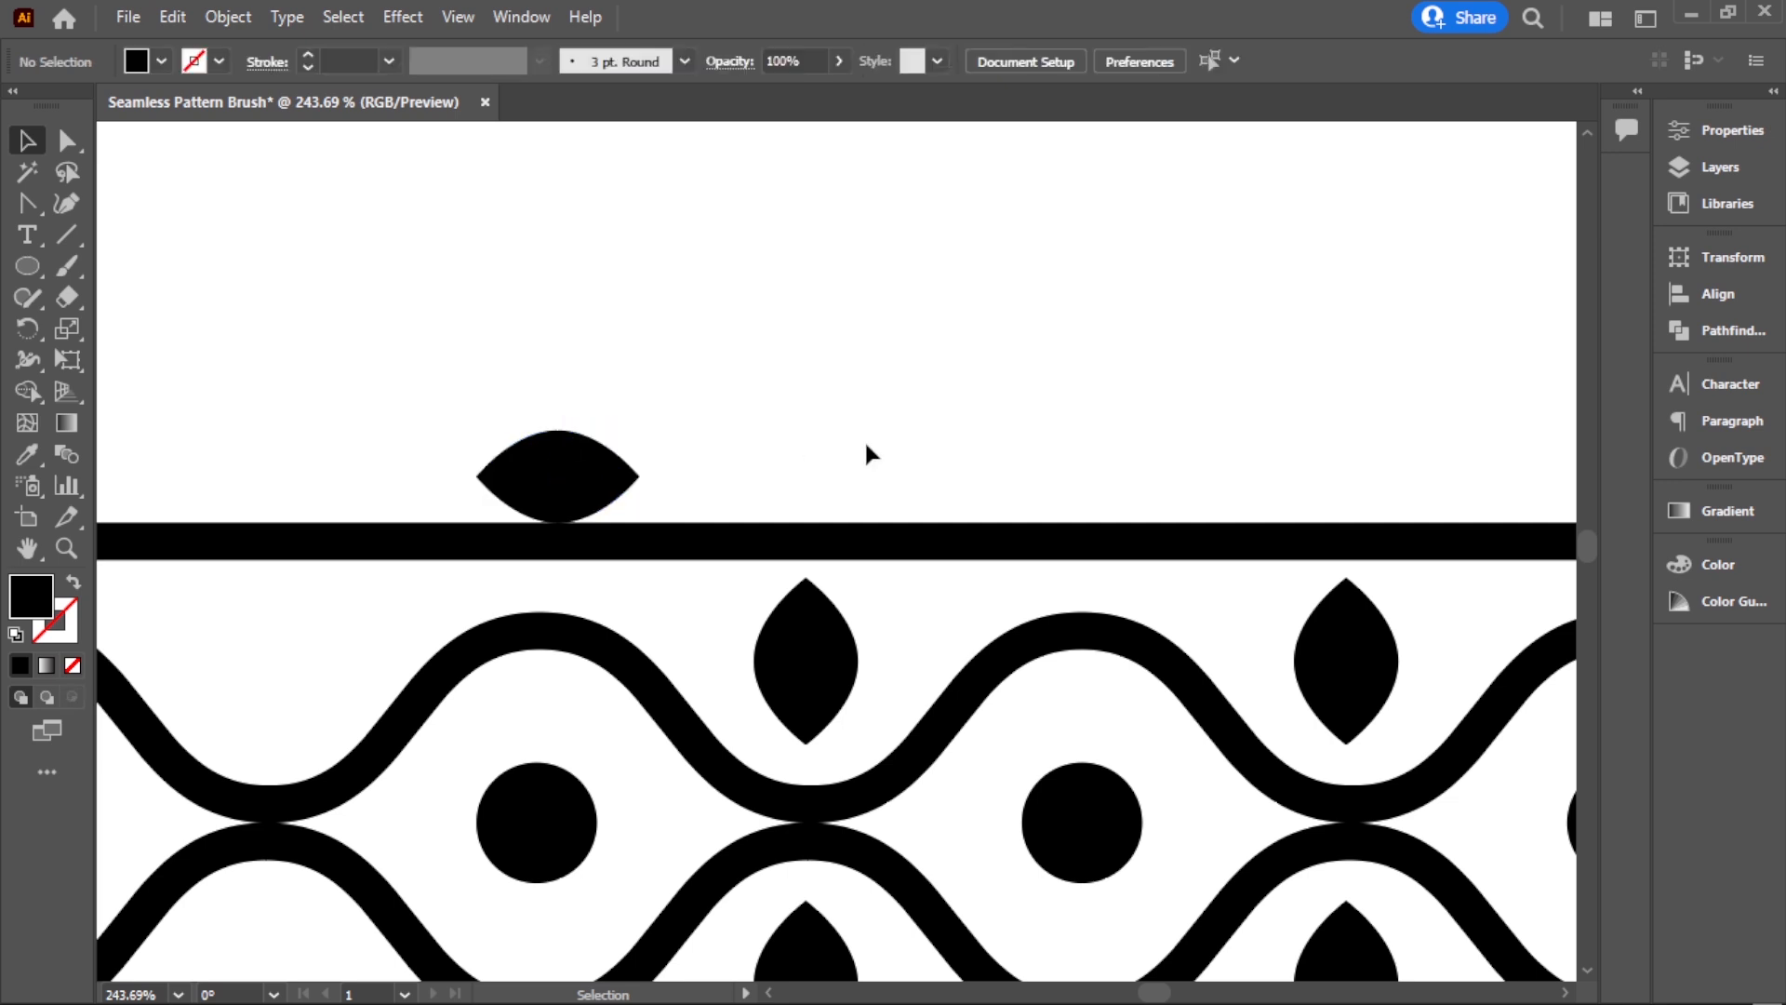
pyautogui.click(1063, 715)
pyautogui.click(1060, 717)
pyautogui.moveTo(837, 531); pyautogui.dragTo(946, 593)
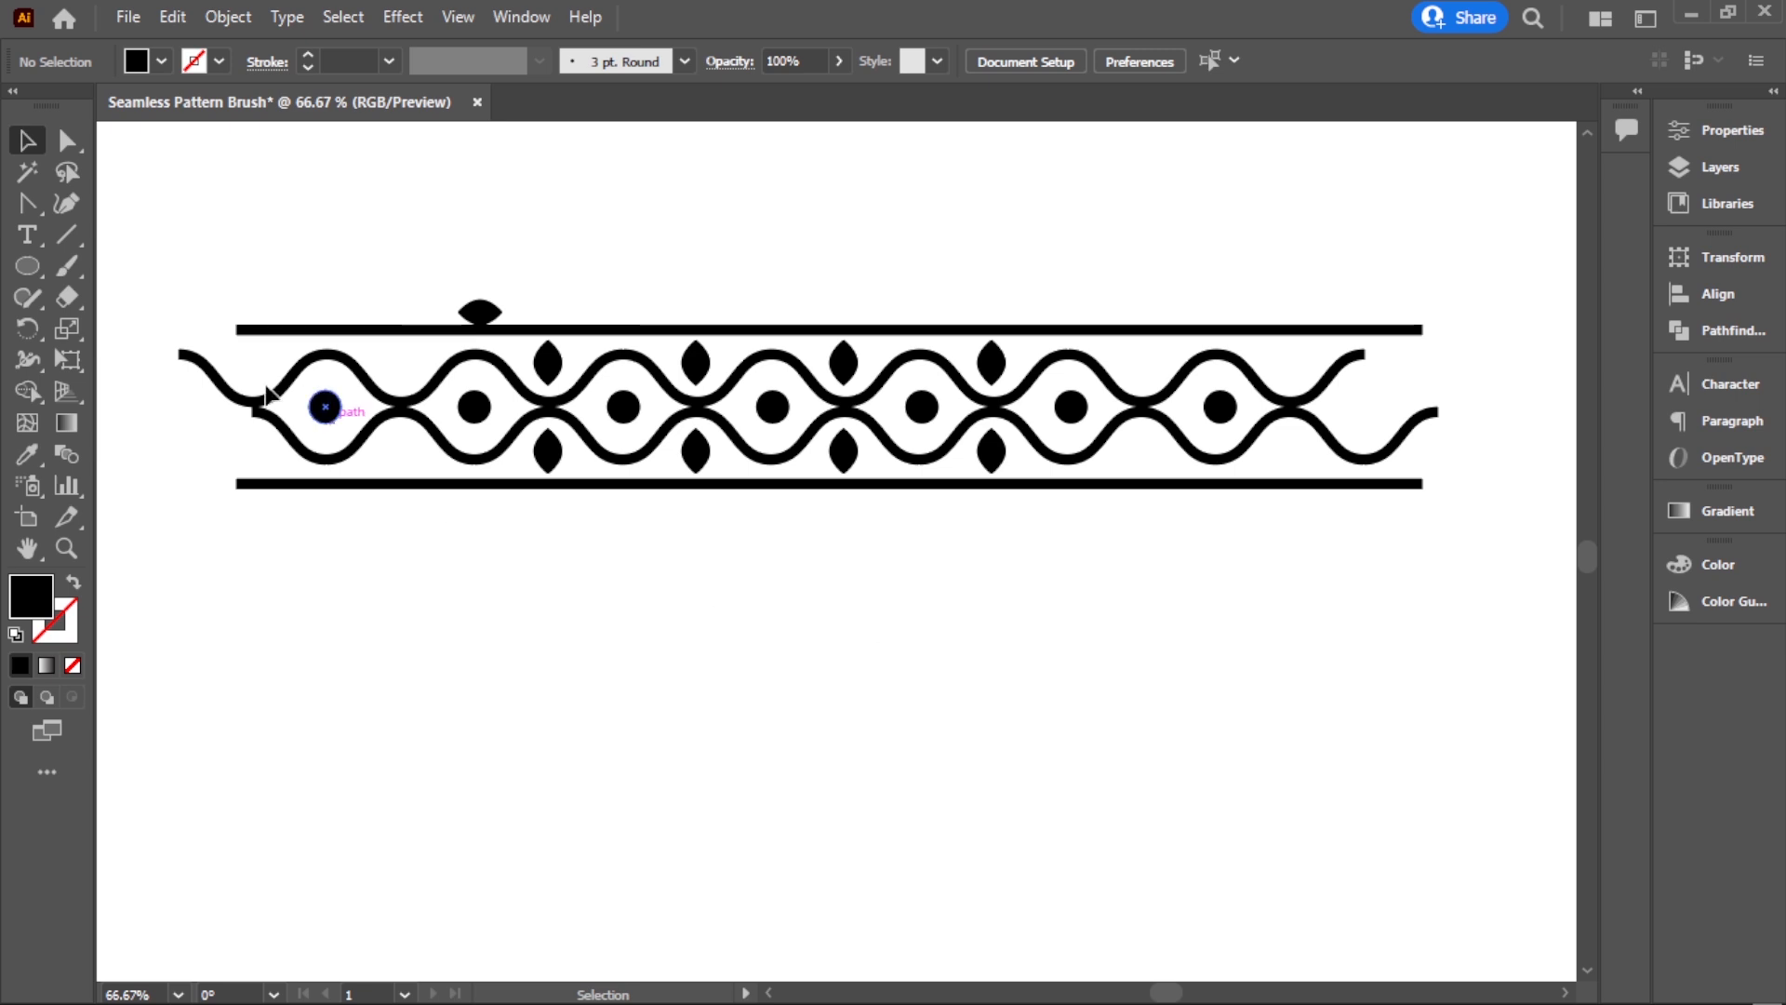
# Step: Draw two vertical cutting lines across the pattern, through the wave junctions after the first circle and before the last circle
pyautogui.click(66, 238)
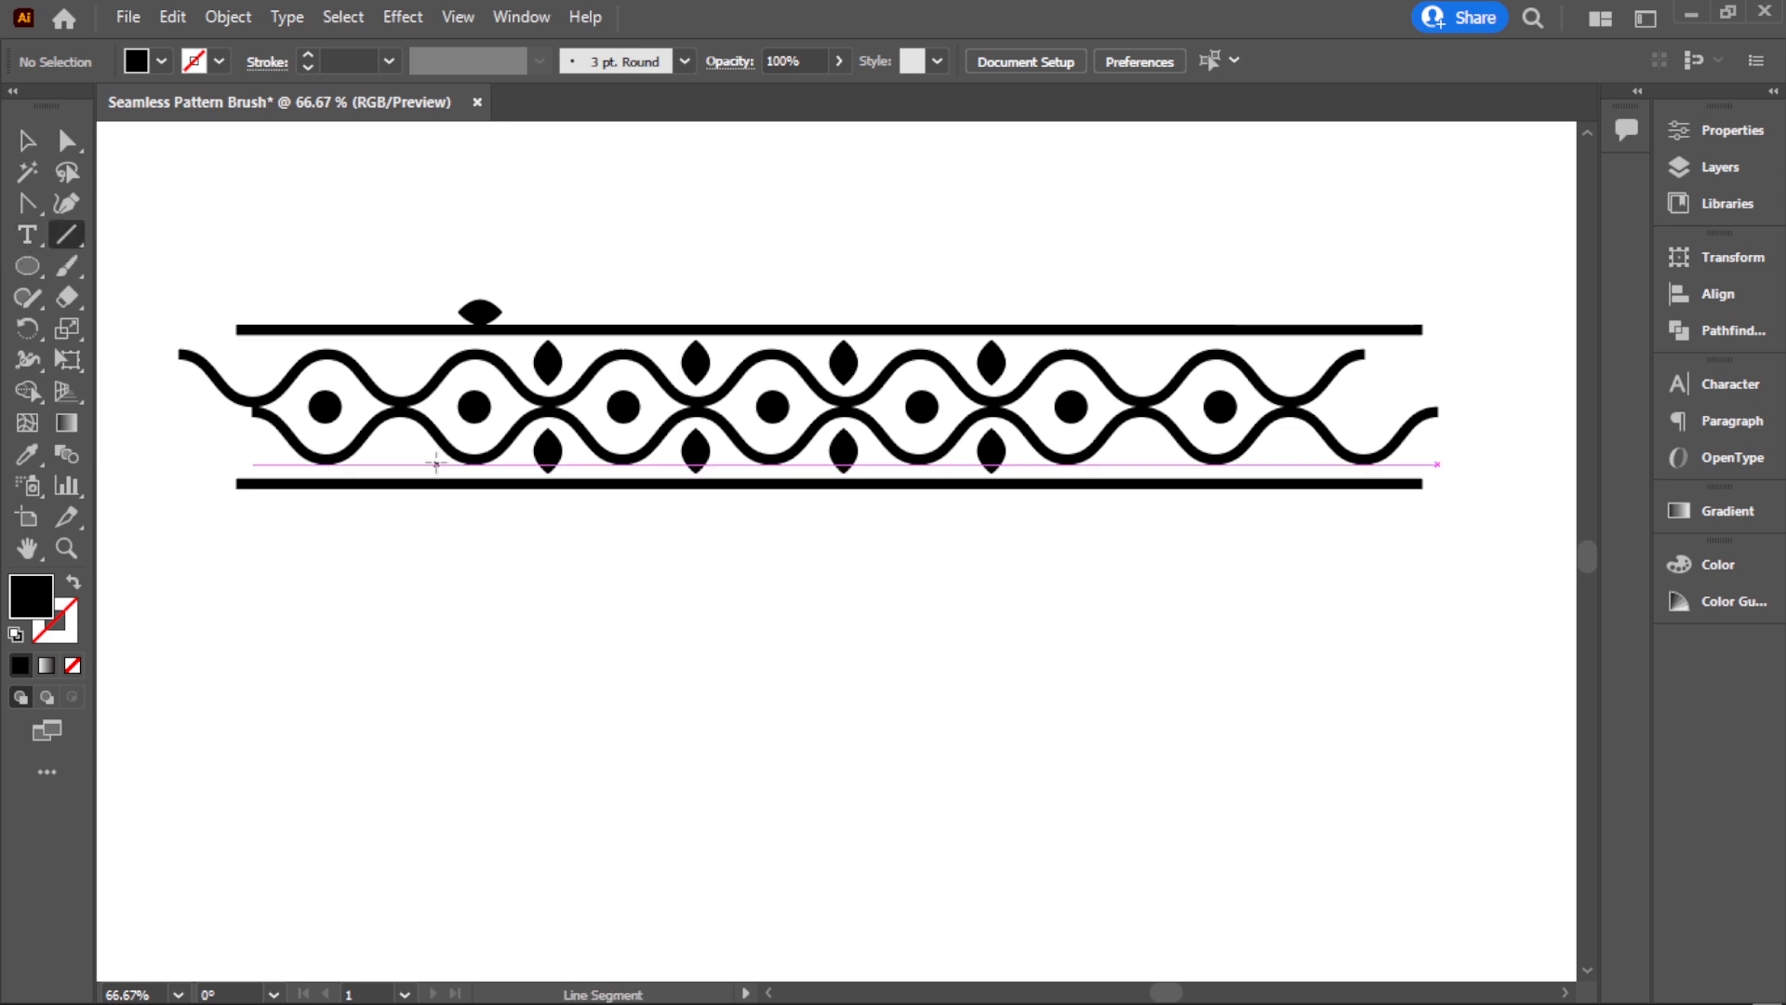
pyautogui.moveTo(397, 406); pyautogui.dragTo(410, 579)
pyautogui.click(31, 147)
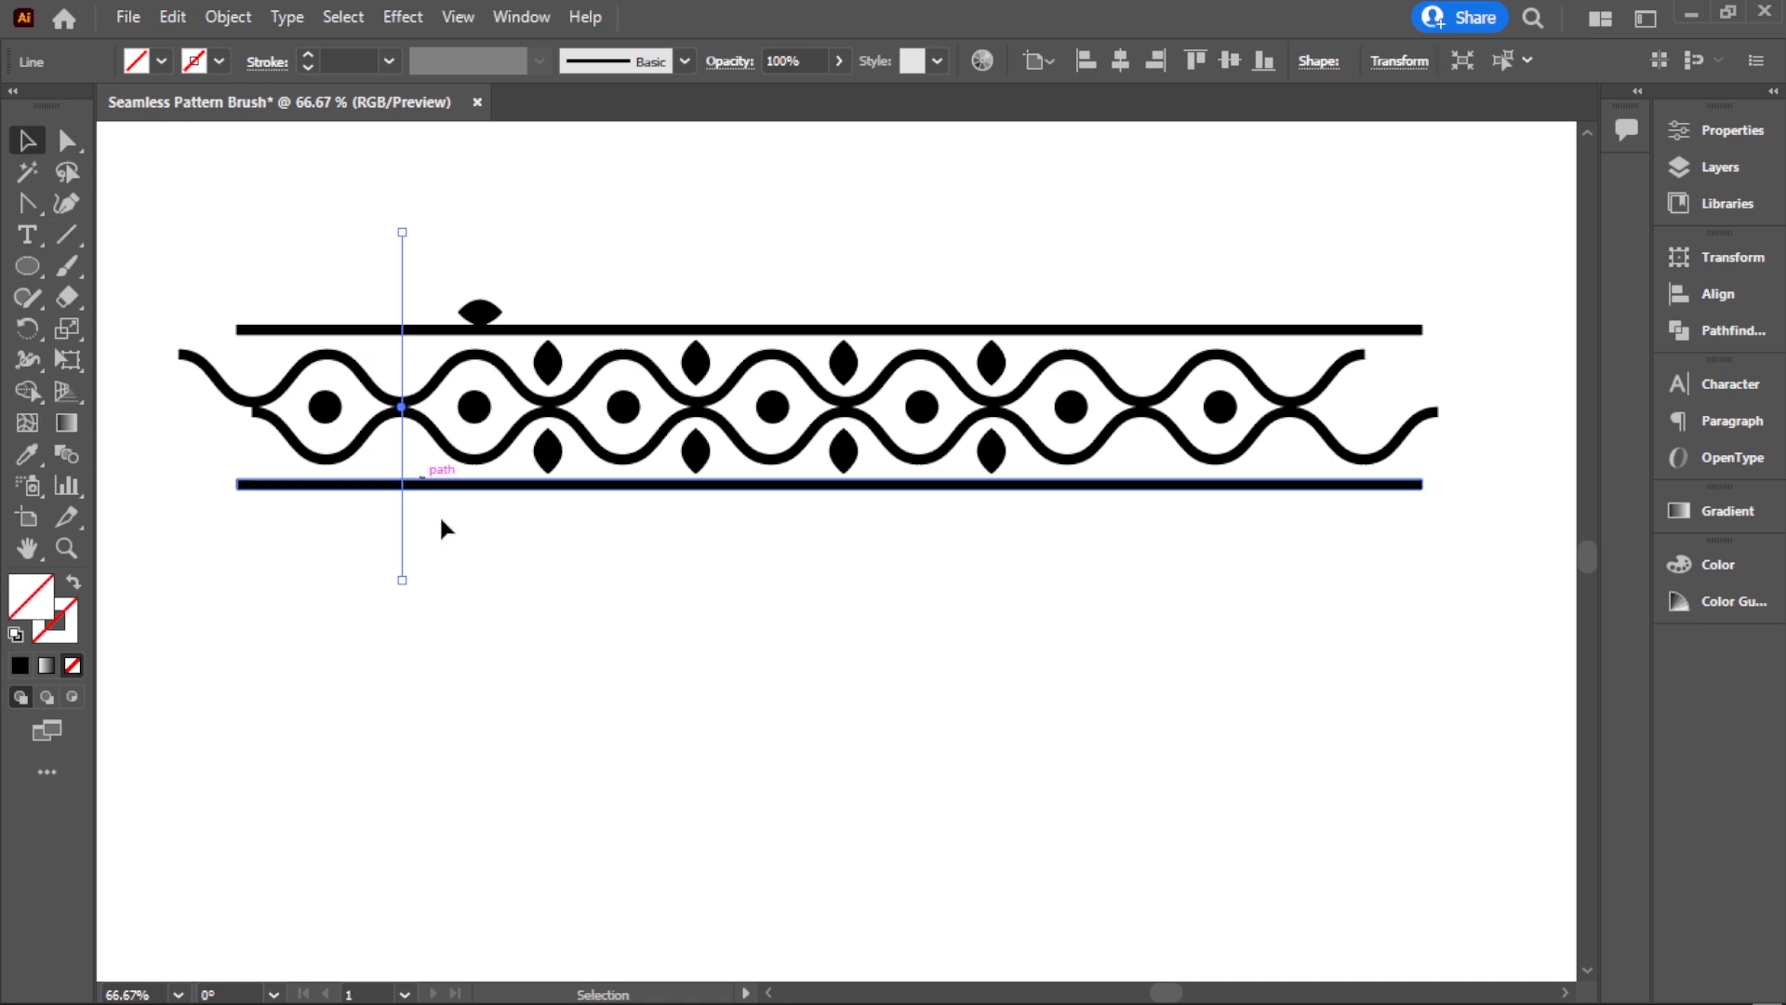
pyautogui.click(64, 238)
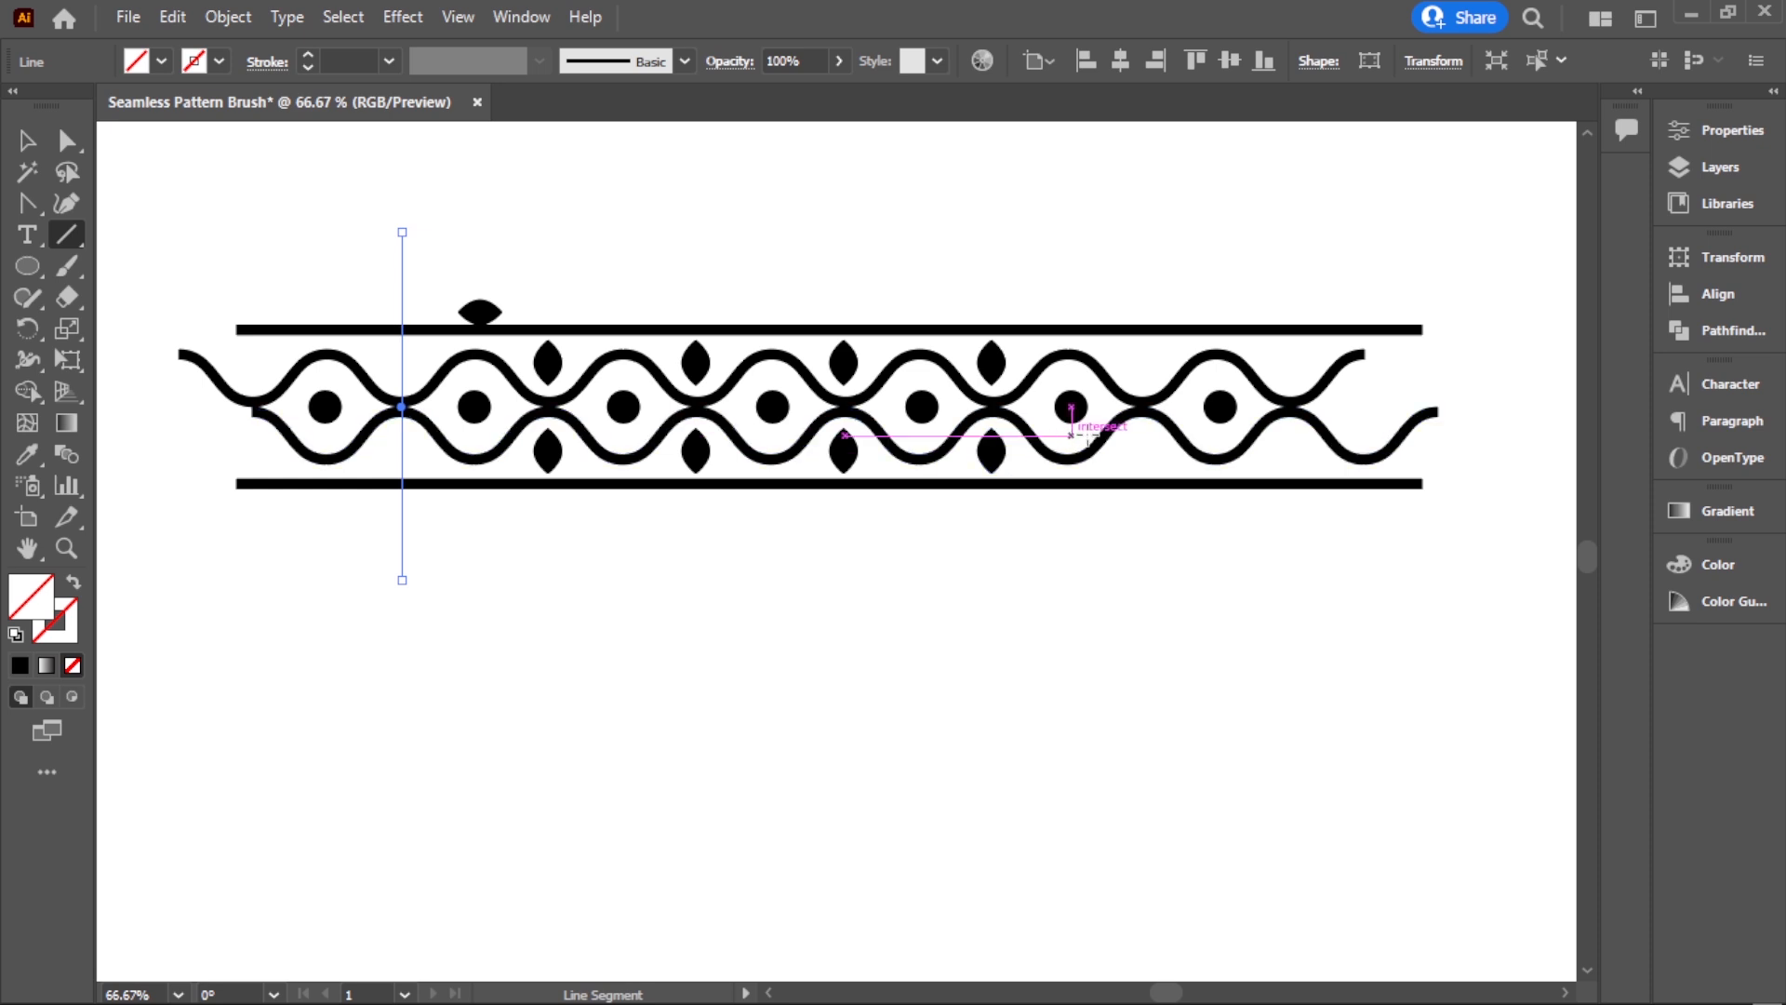
pyautogui.moveTo(1142, 406); pyautogui.dragTo(1143, 579)
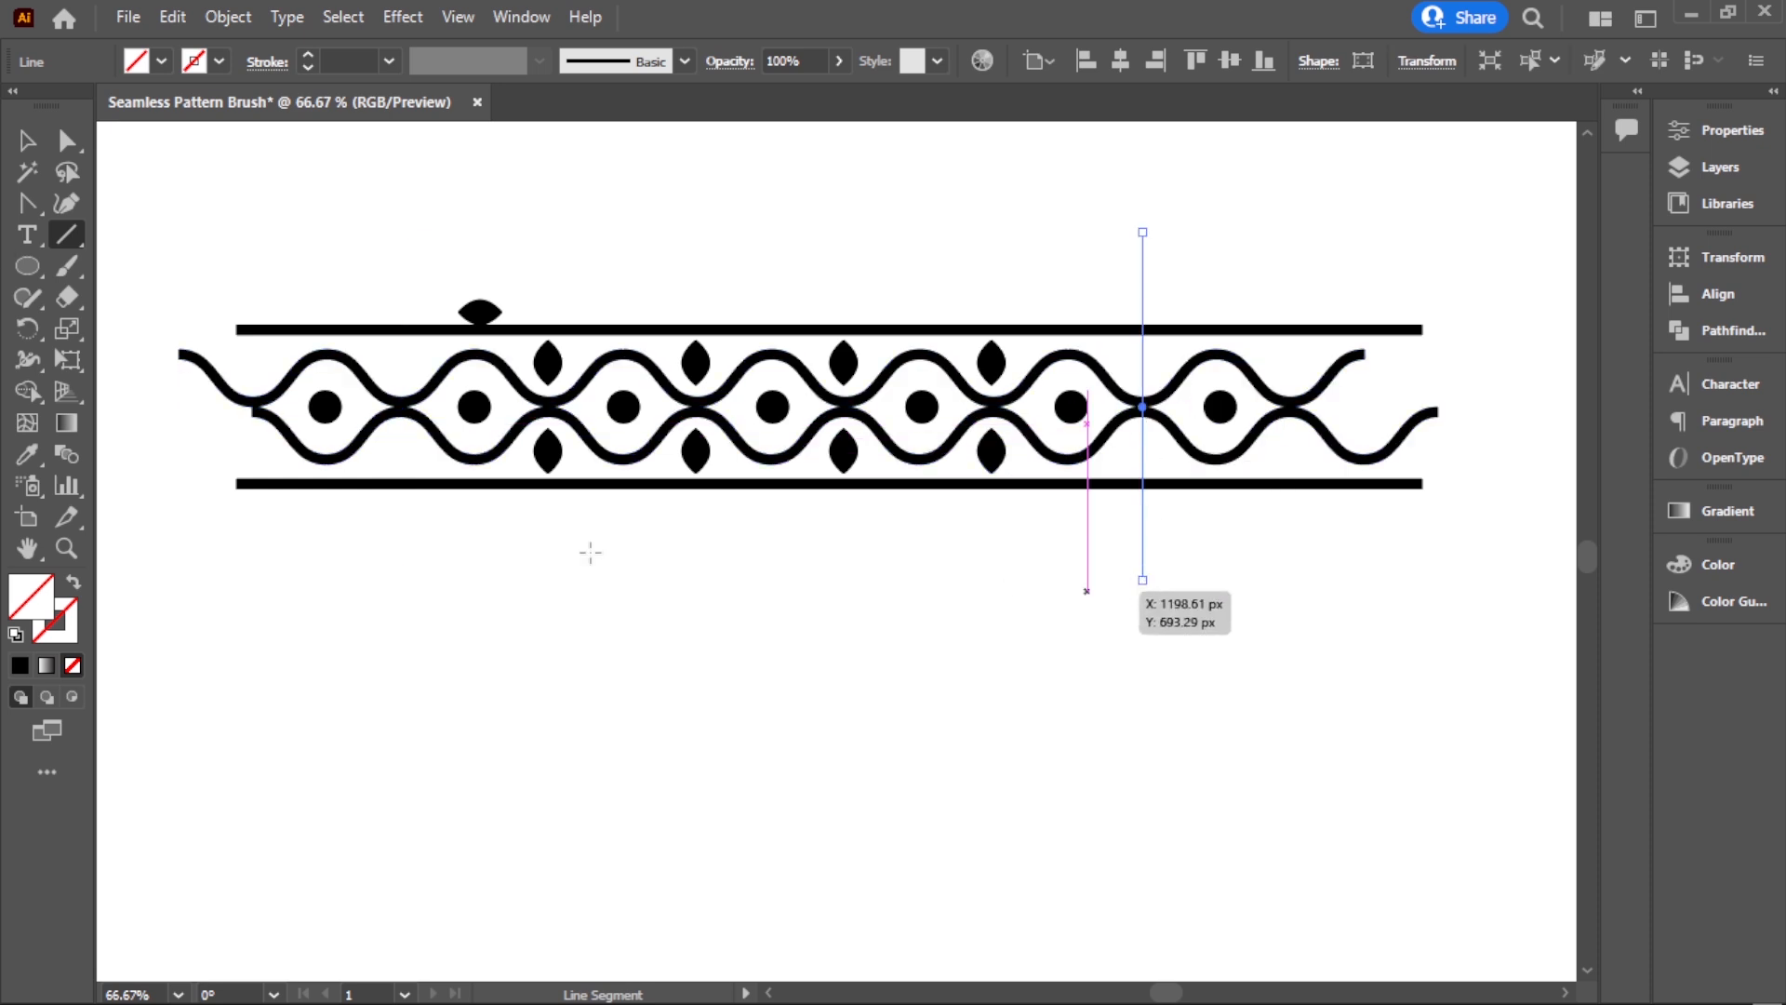
# Step: Select all the artwork and remove the parts outside the two vertical lines with the Shape Builder tool
pyautogui.press('v')
pyautogui.moveTo(226, 243); pyautogui.dragTo(1254, 672)
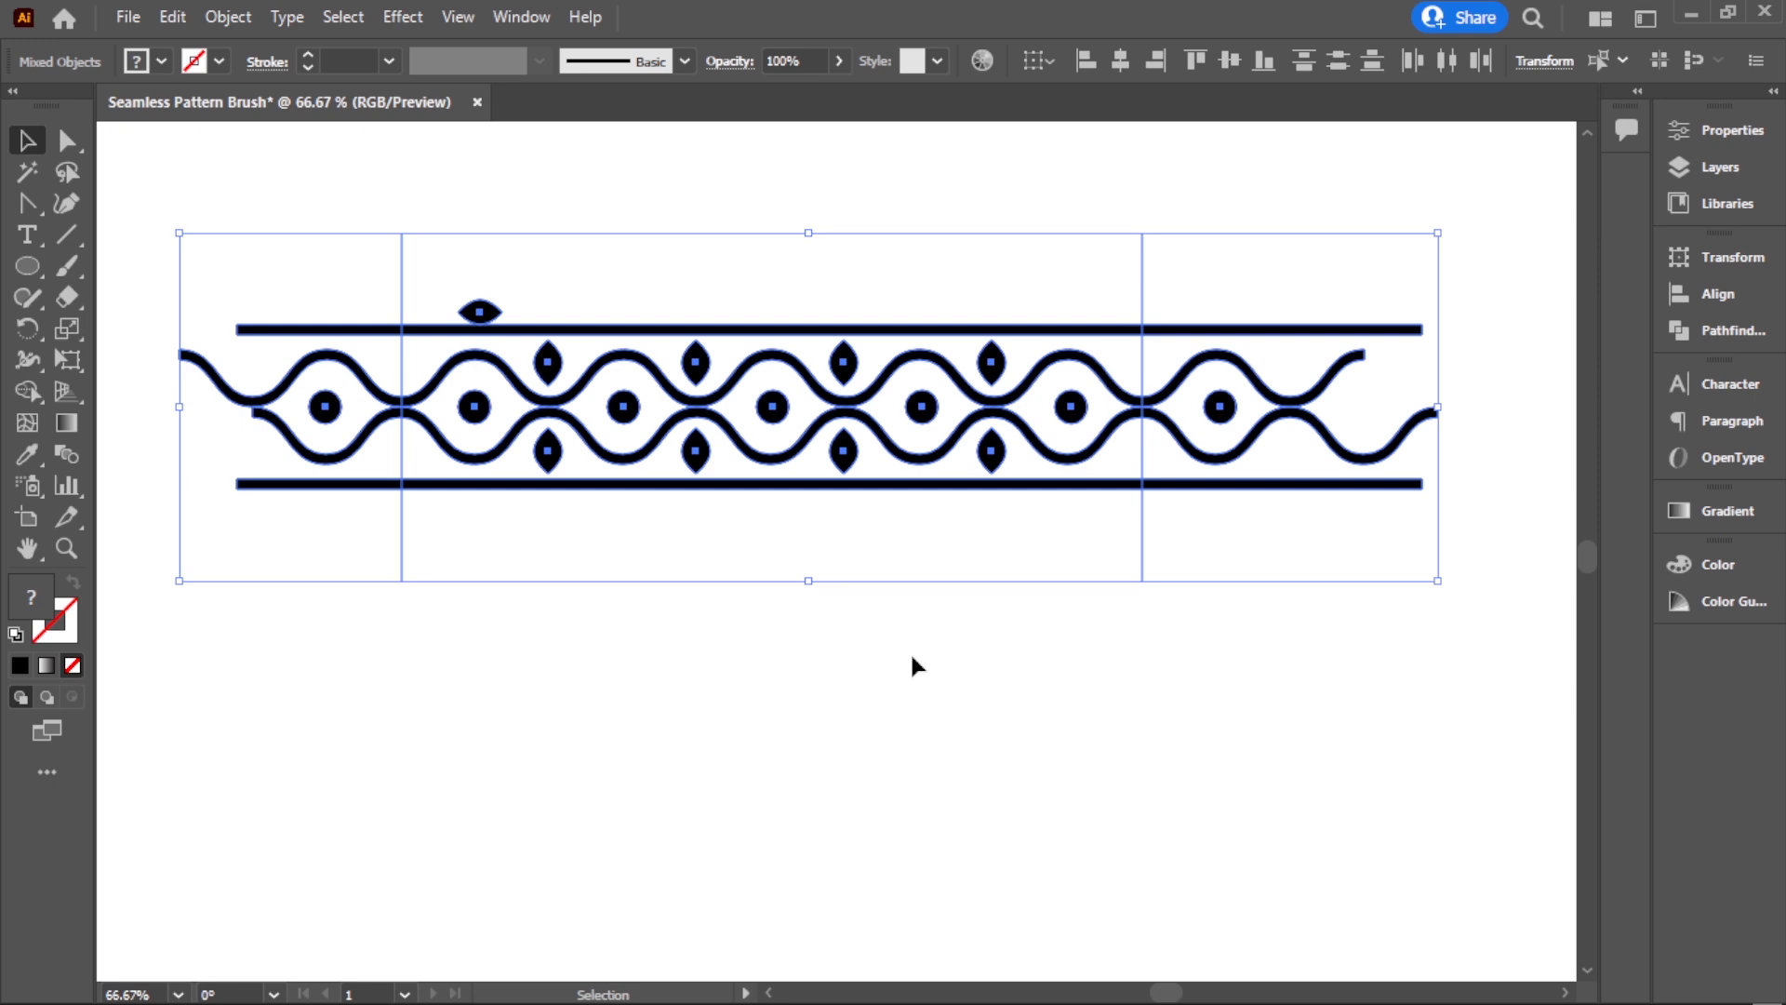
pyautogui.click(28, 392)
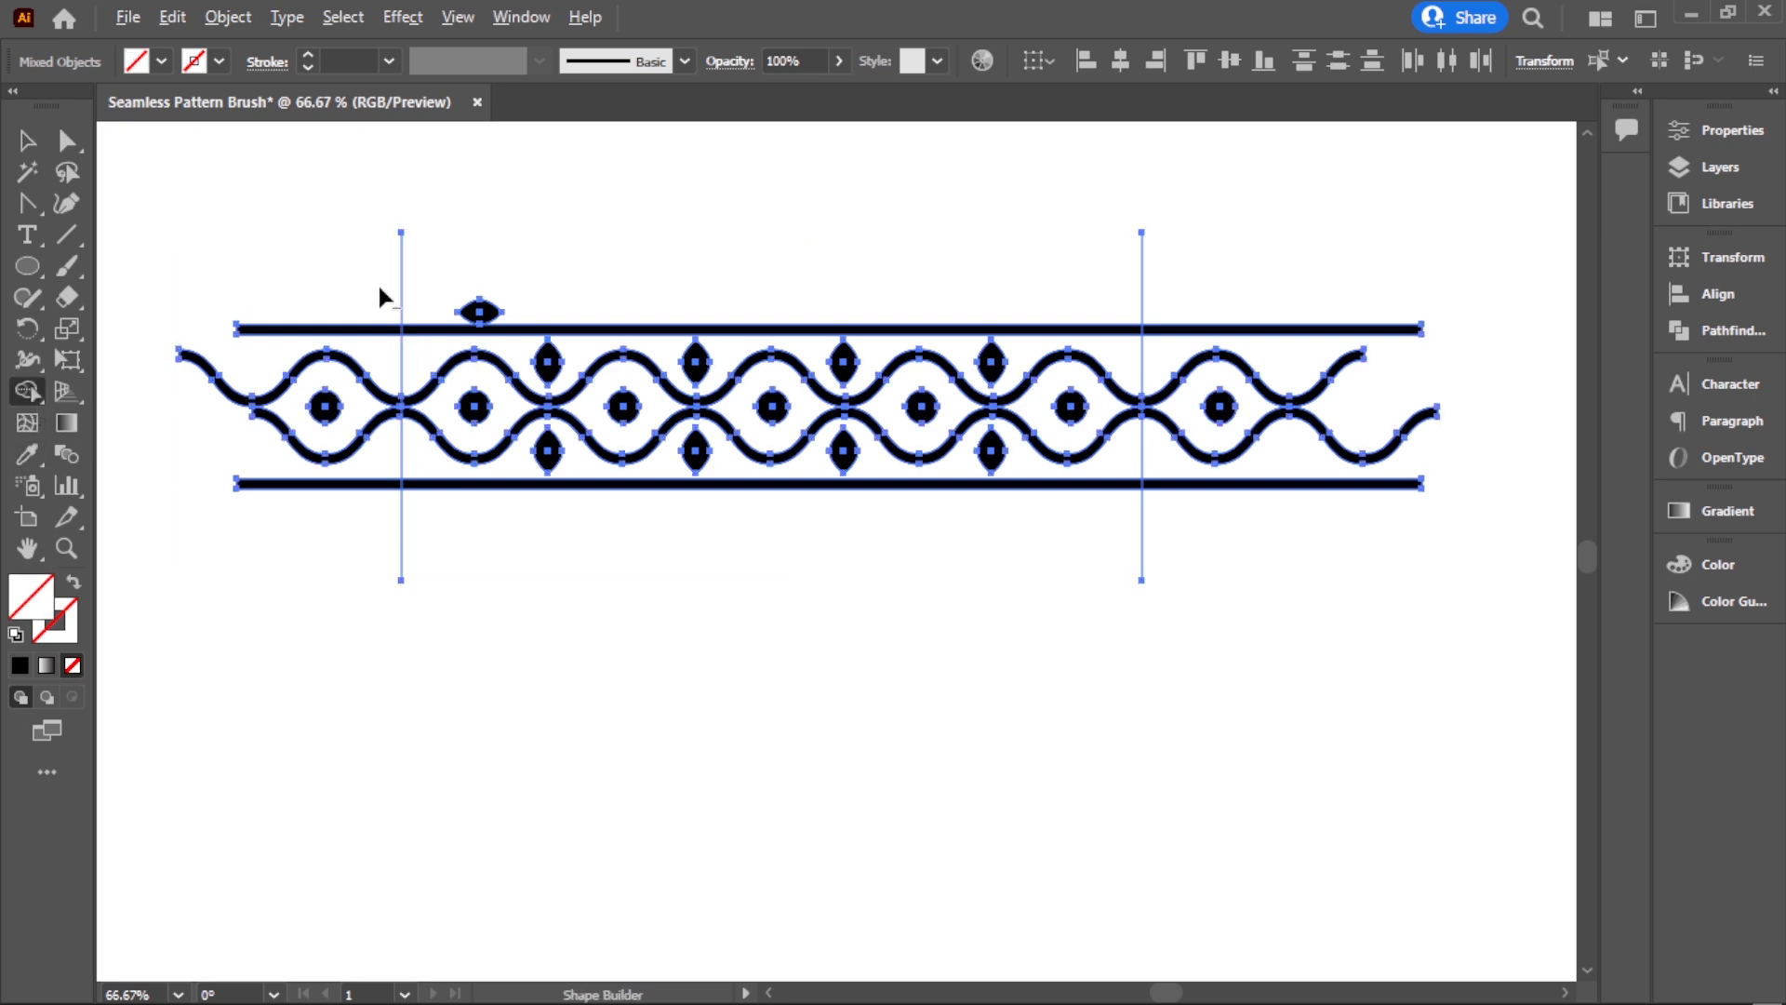
pyautogui.moveTo(383, 291); pyautogui.dragTo(369, 624)
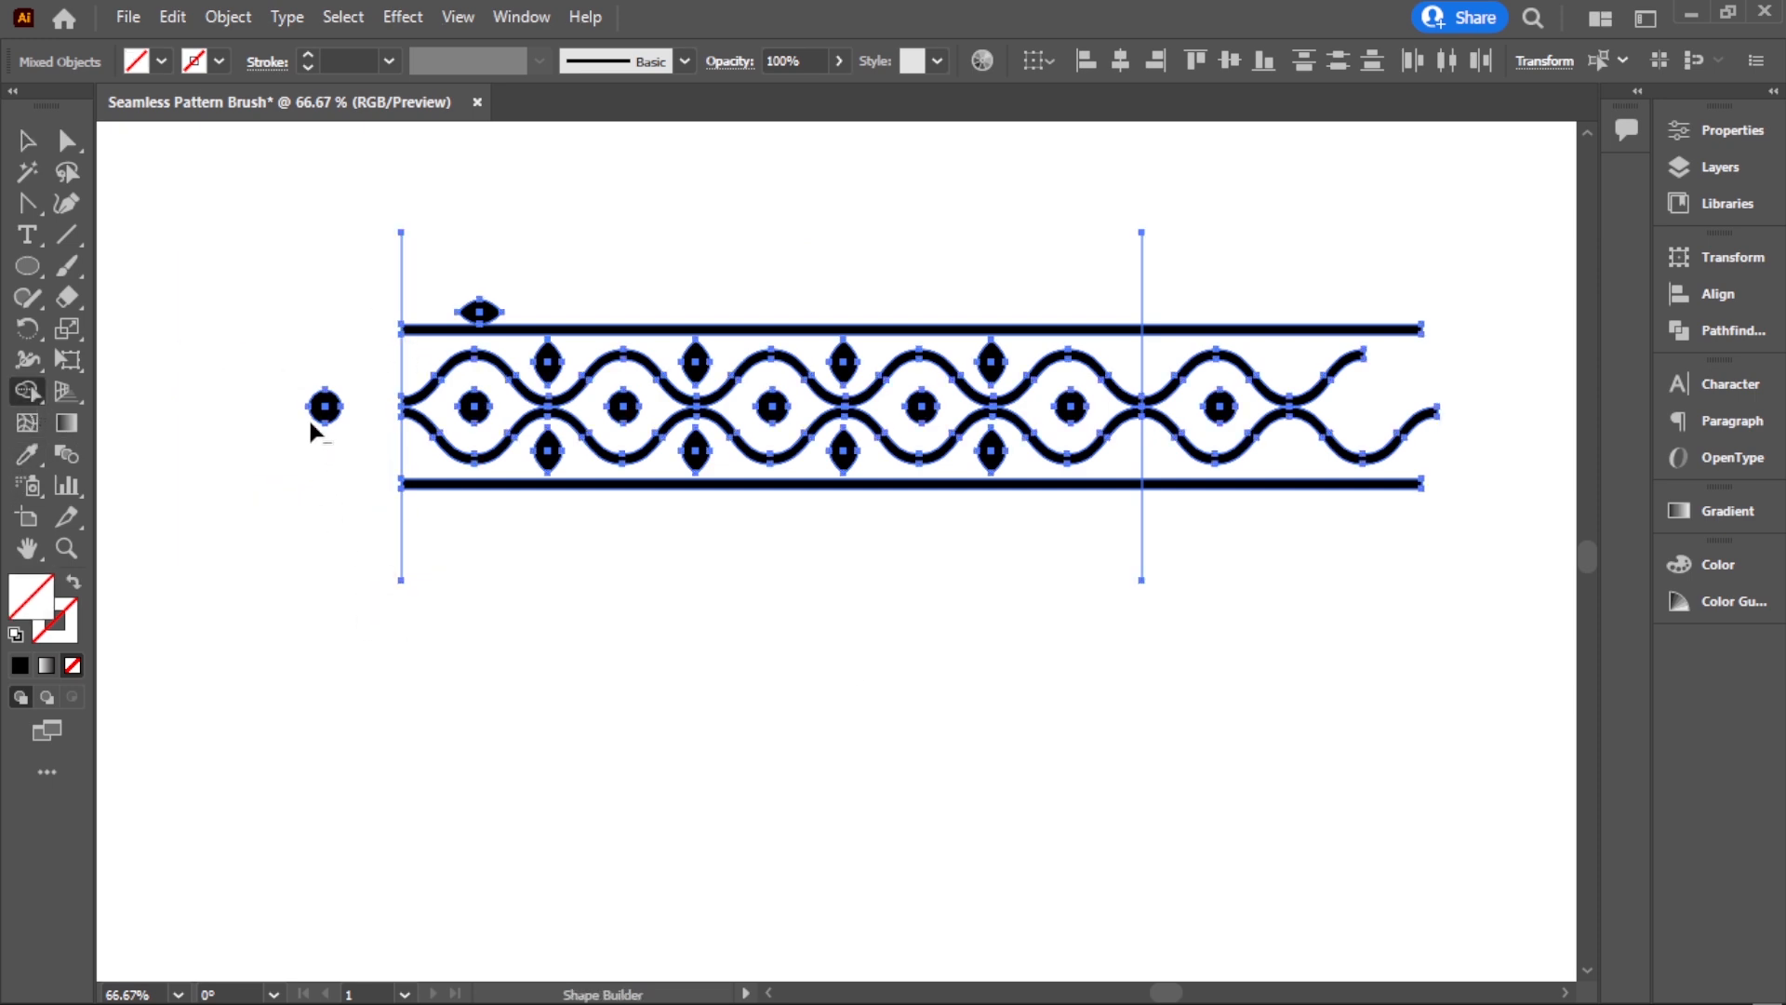
pyautogui.moveTo(1185, 271); pyautogui.dragTo(1215, 577)
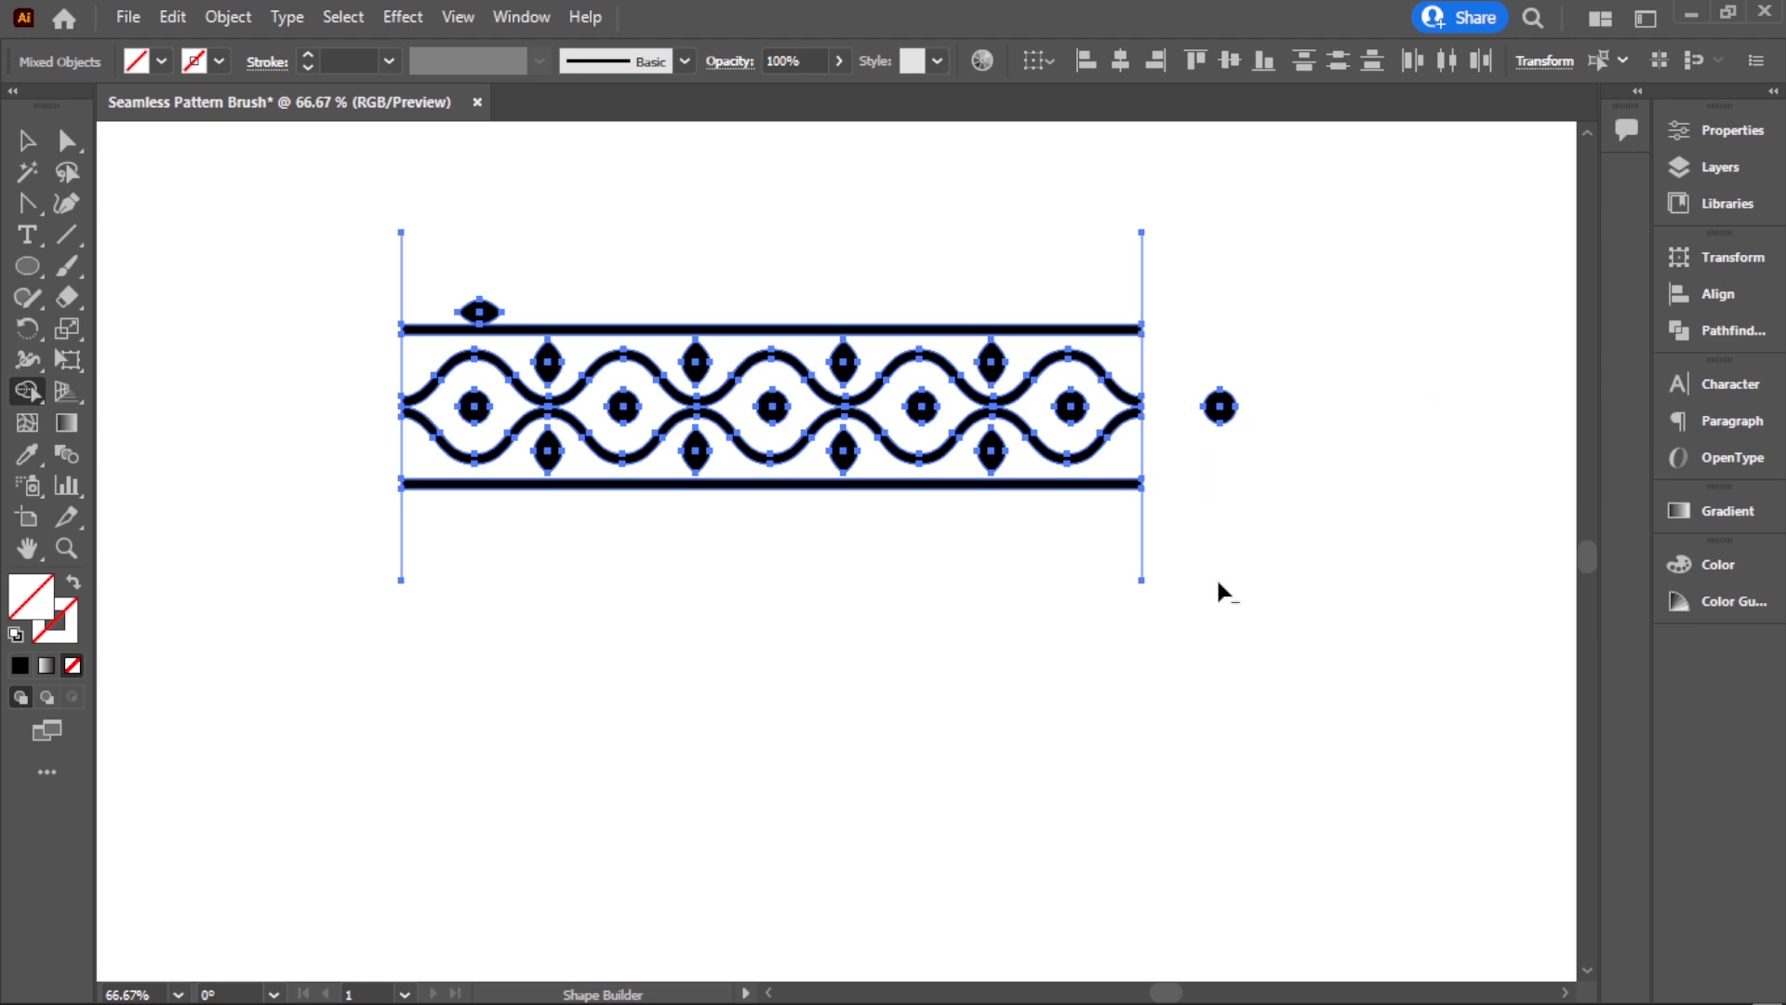
pyautogui.keyDown('alt'); pyautogui.click(1230, 407); pyautogui.keyUp('alt')
# Step: Delete the vertical cutting lines and group the trimmed pattern, leaving out the loose leaf above it
pyautogui.click(26, 140)
pyautogui.click(307, 622)
pyautogui.moveTo(1120, 604); pyautogui.dragTo(383, 320)
pyautogui.click(1308, 578)
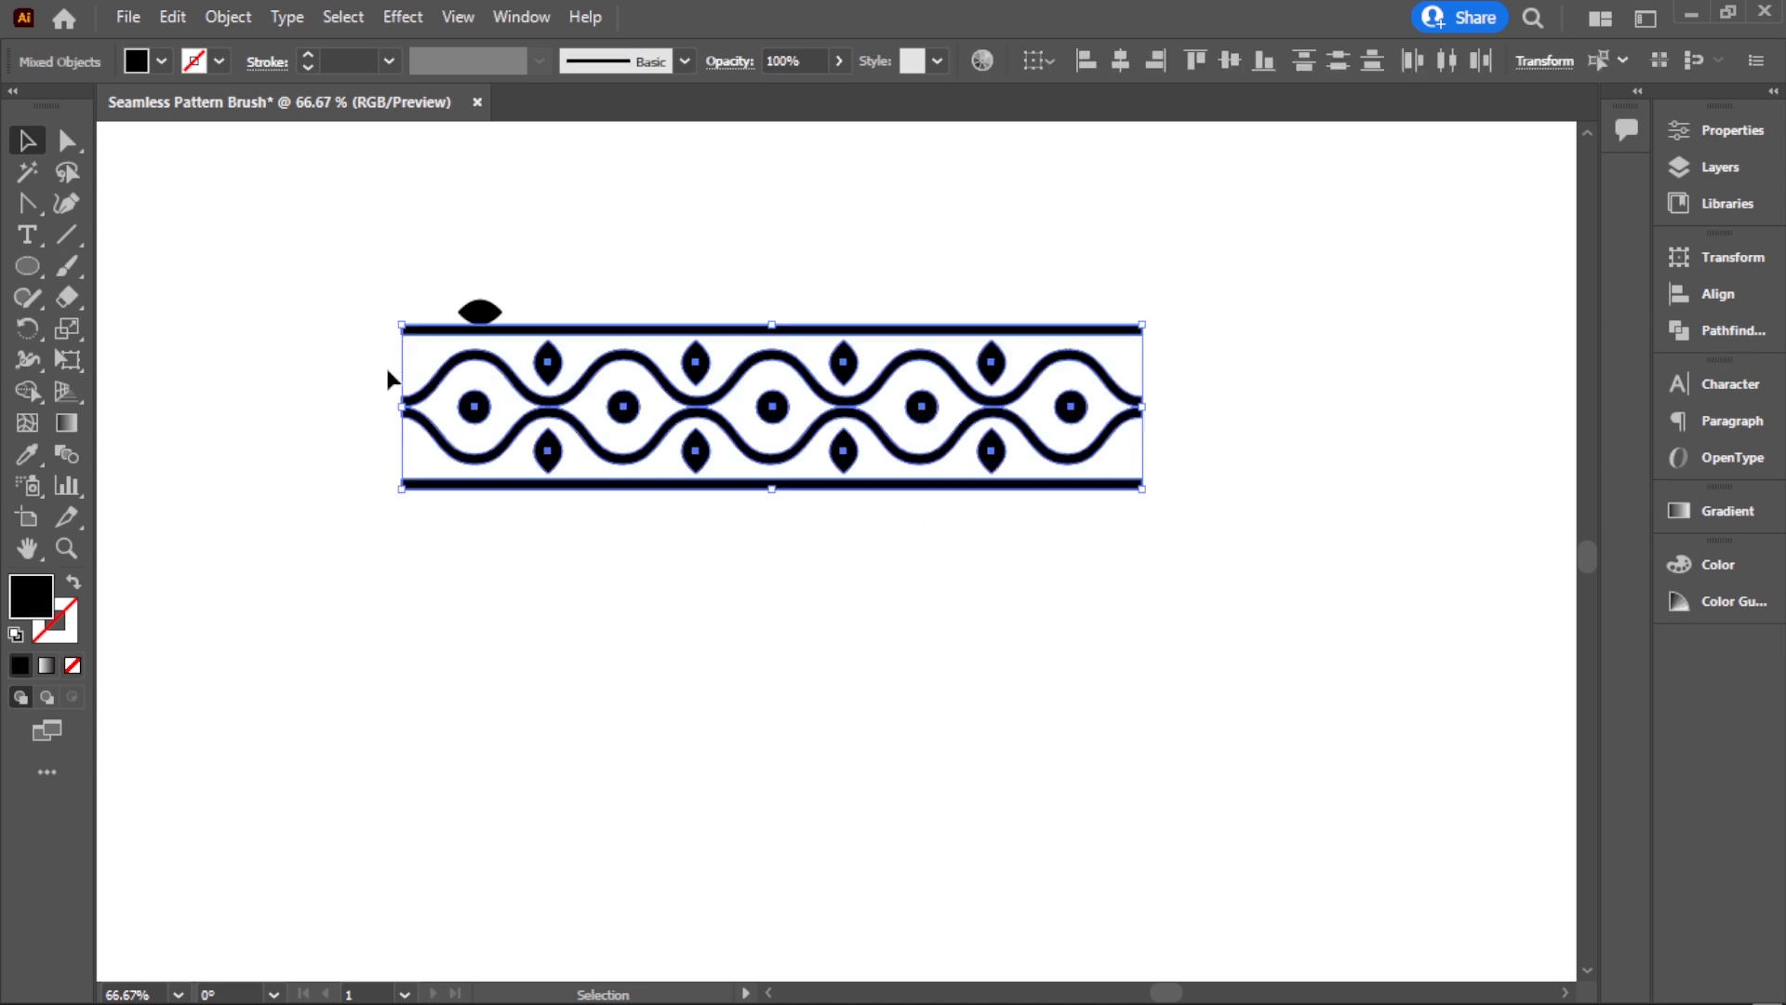
pyautogui.click(239, 19)
pyautogui.click(299, 156)
pyautogui.click(617, 776)
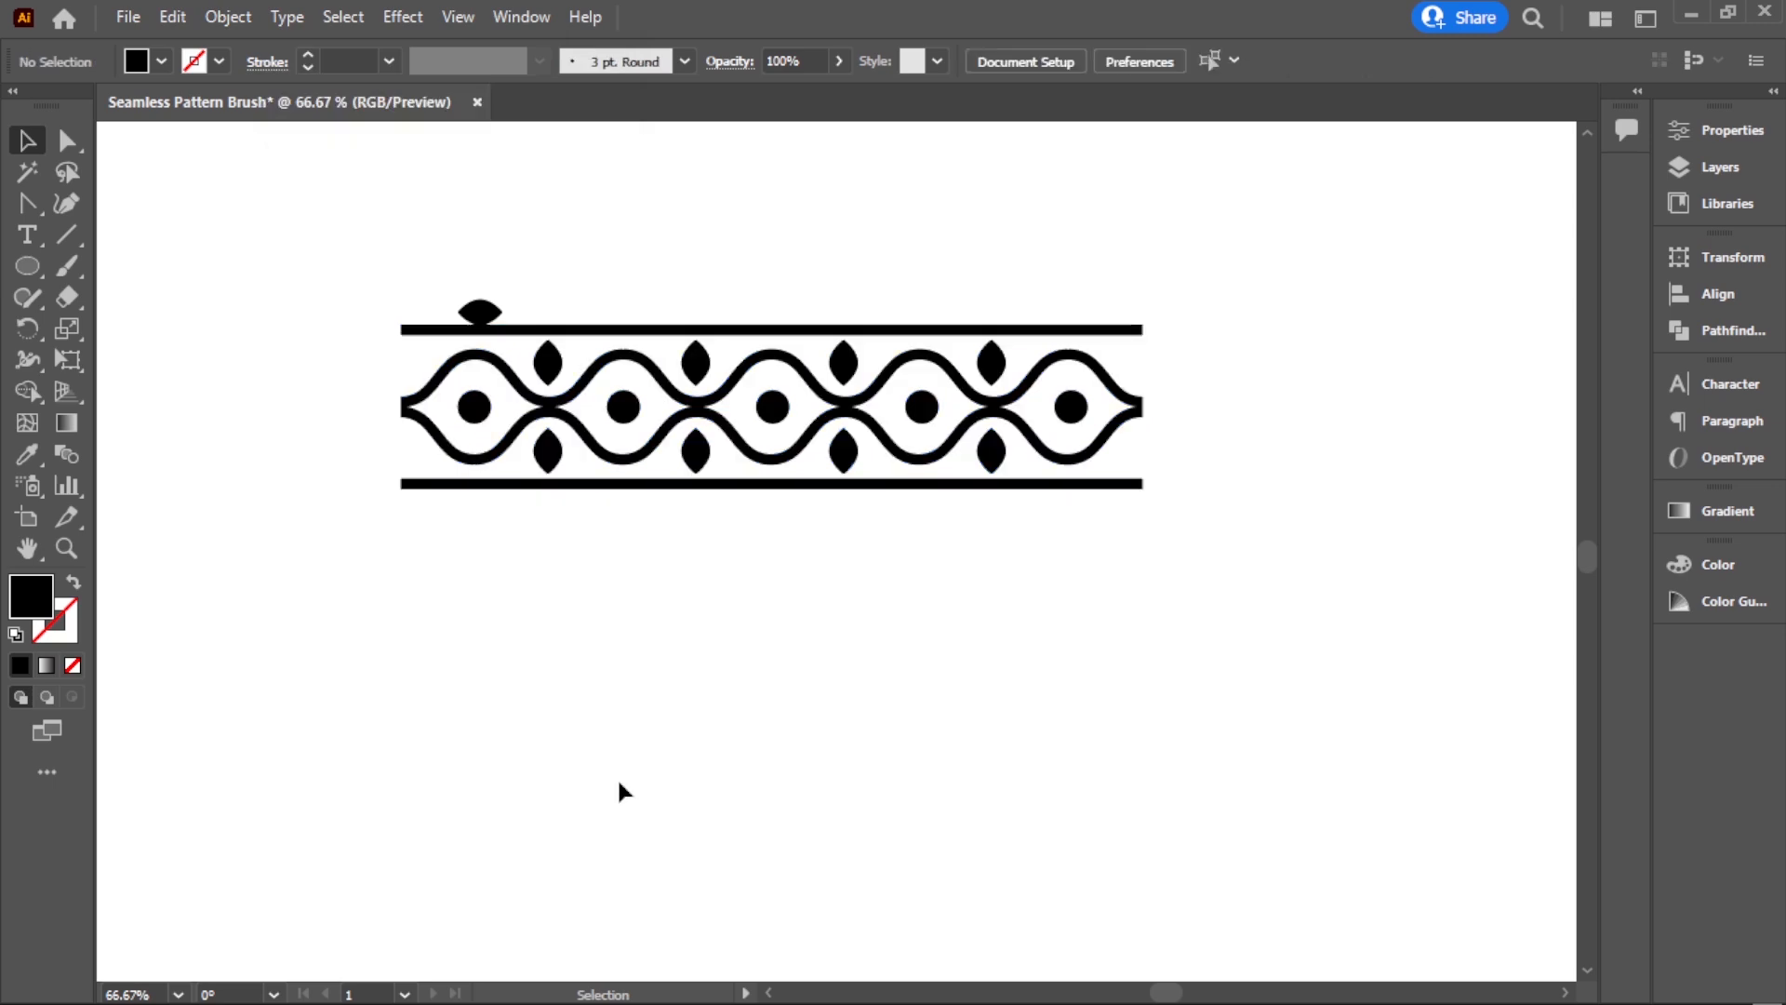
# Step: Align the loose horizontal leaf with the left edge of the pattern group
pyautogui.moveTo(353, 307); pyautogui.dragTo(678, 544)
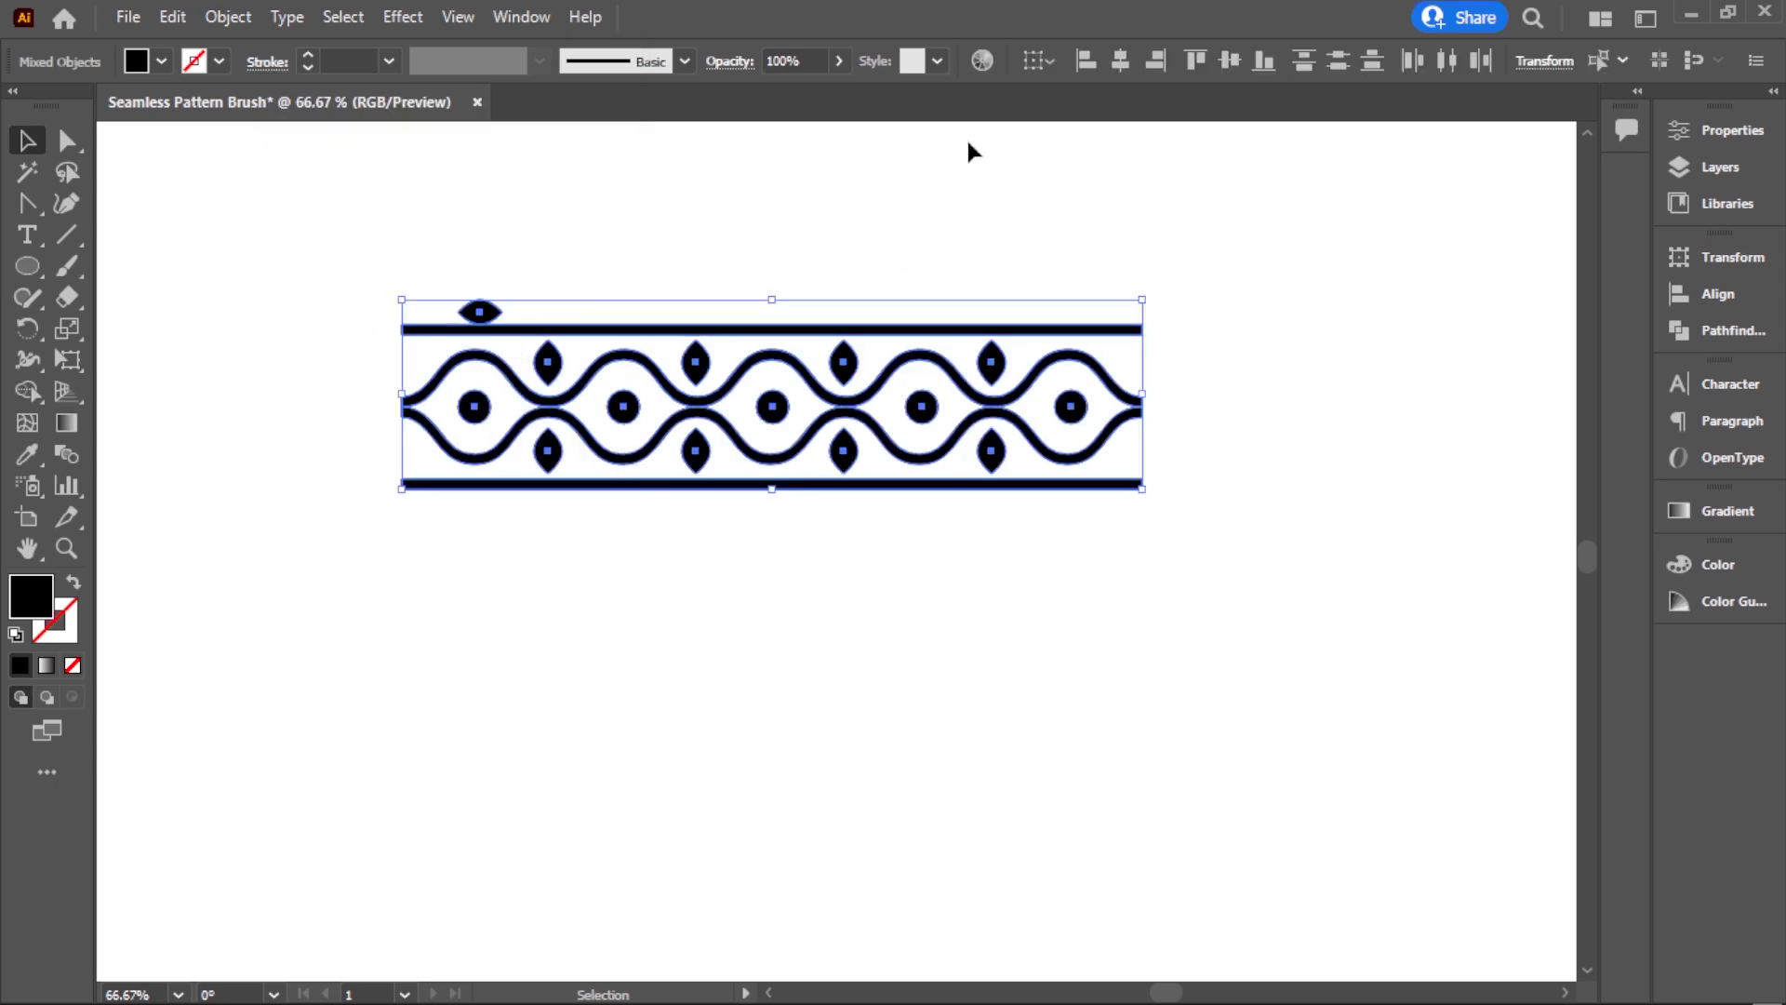
pyautogui.click(1090, 58)
pyautogui.click(974, 716)
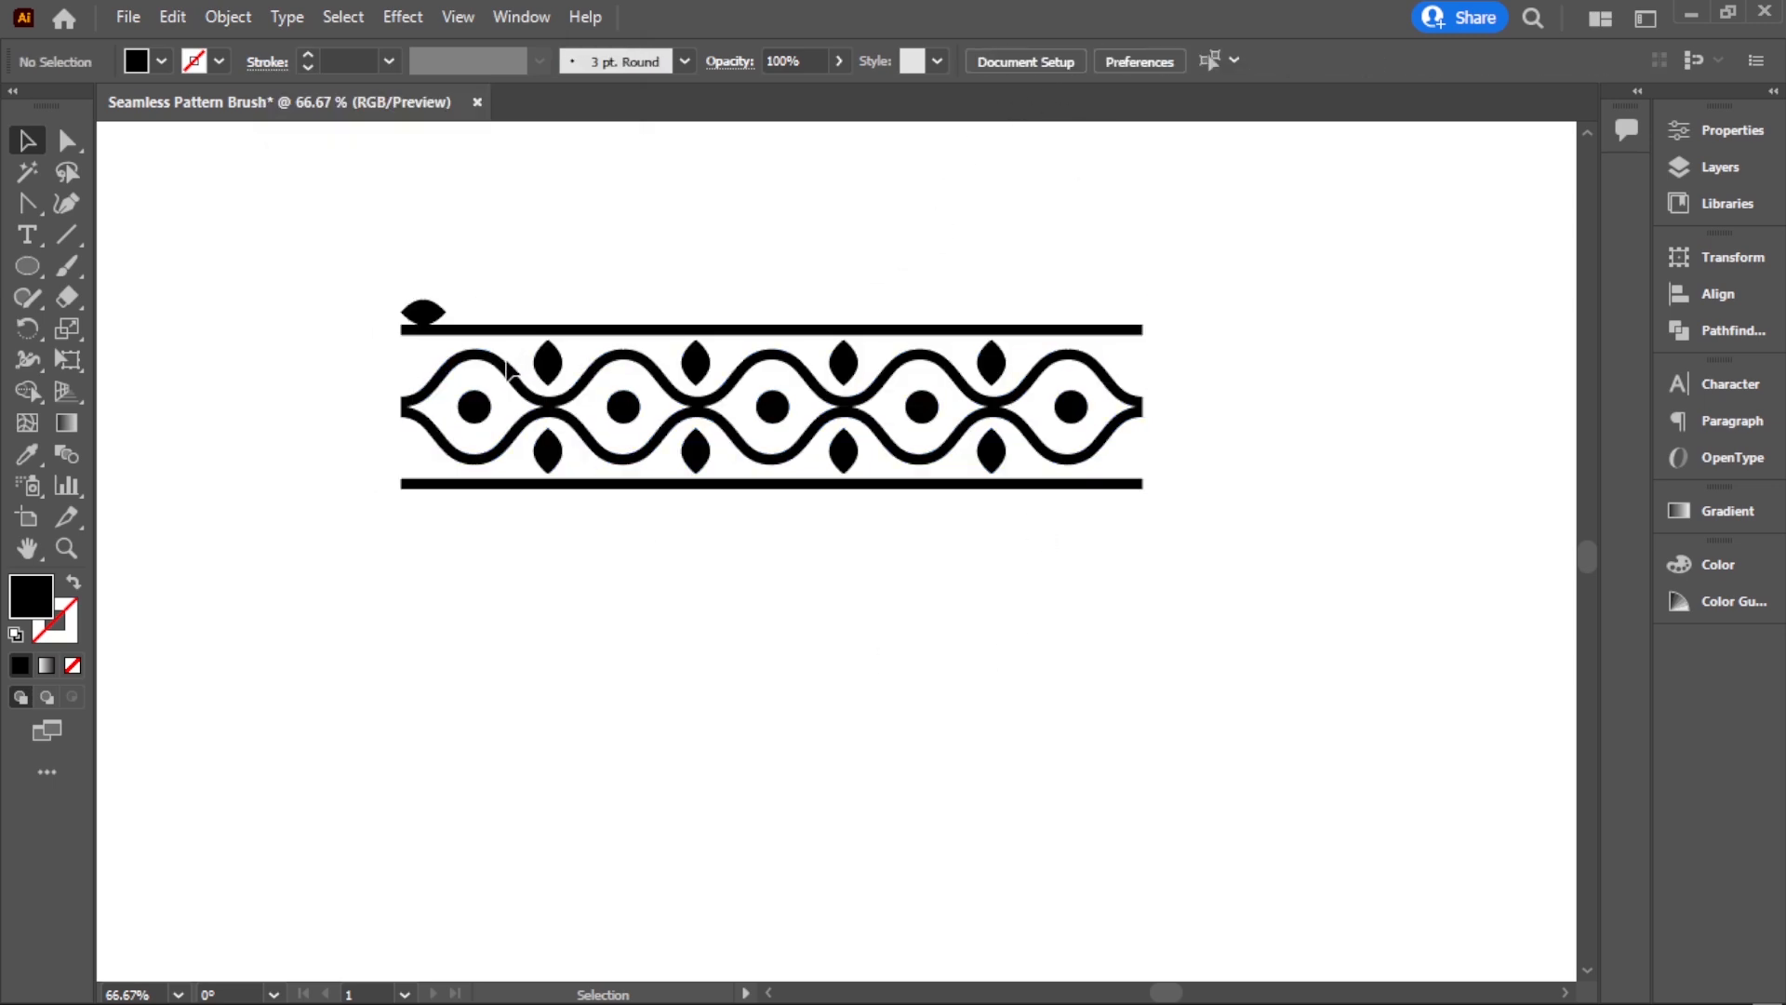
# Step: Enlarge the horizontal leaf to about 49 px tall and duplicate it near the right end of the upper border line
pyautogui.click(424, 311)
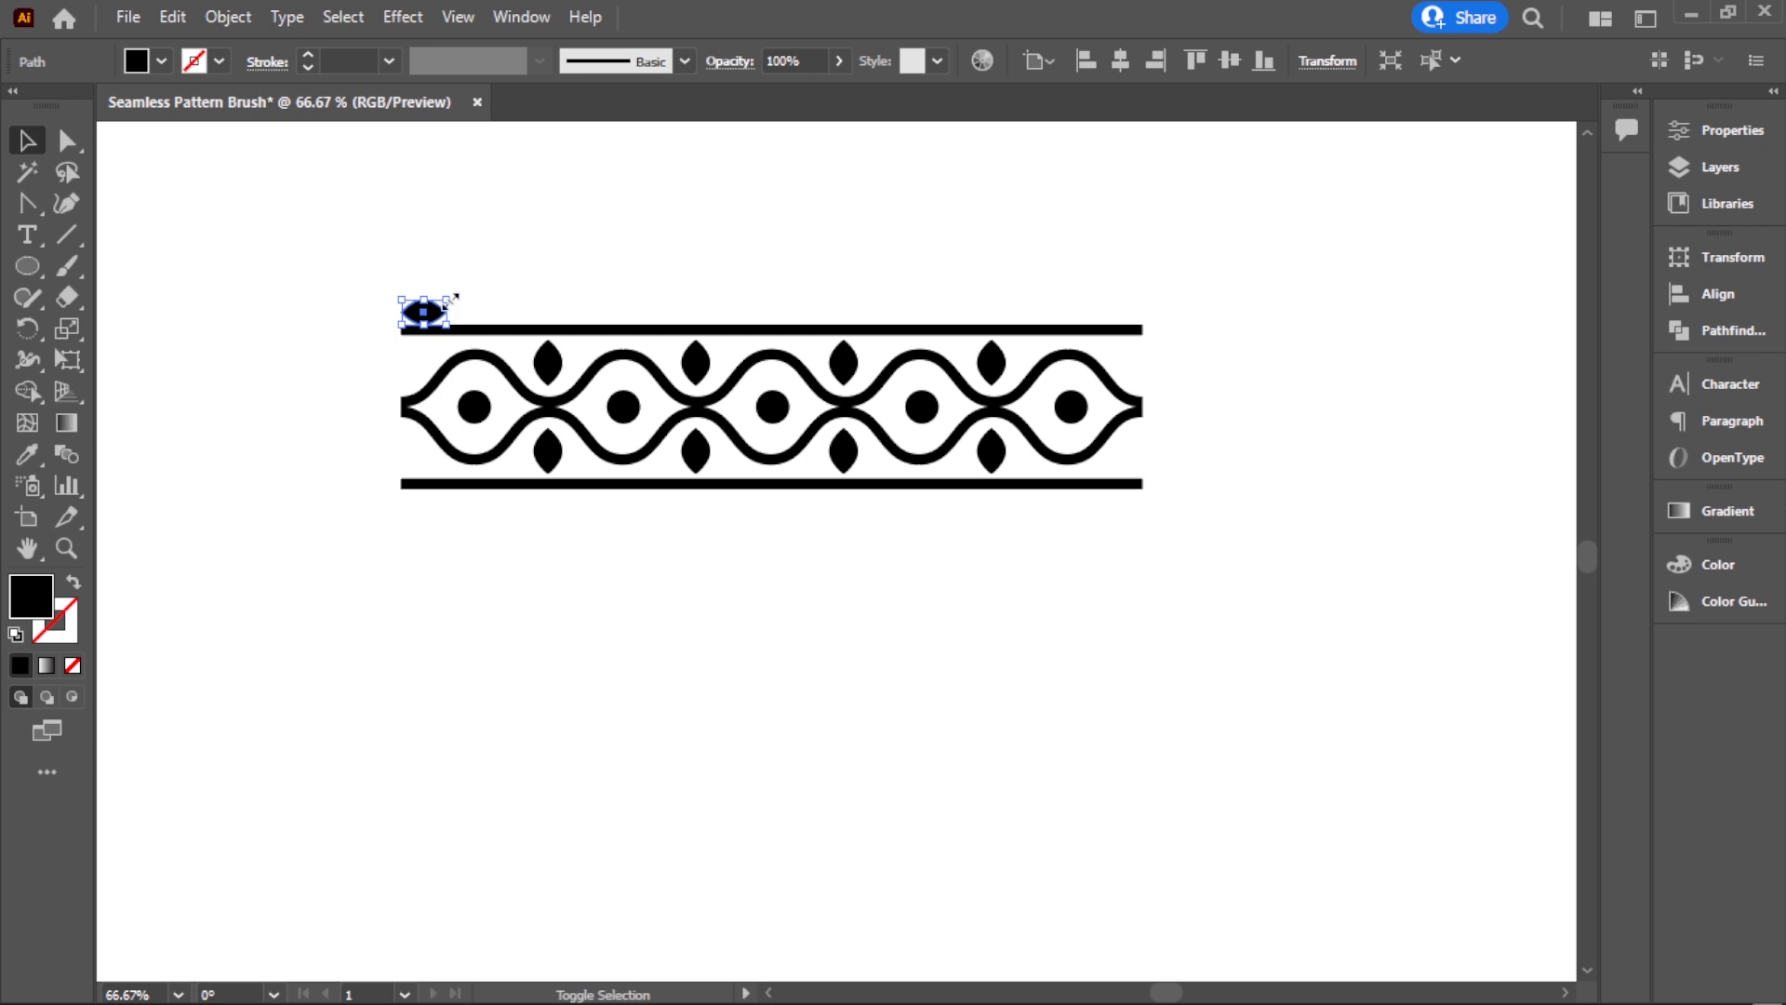
pyautogui.moveTo(455, 298); pyautogui.dragTo(1104, 331)
pyautogui.click(564, 313)
pyautogui.click(1001, 226)
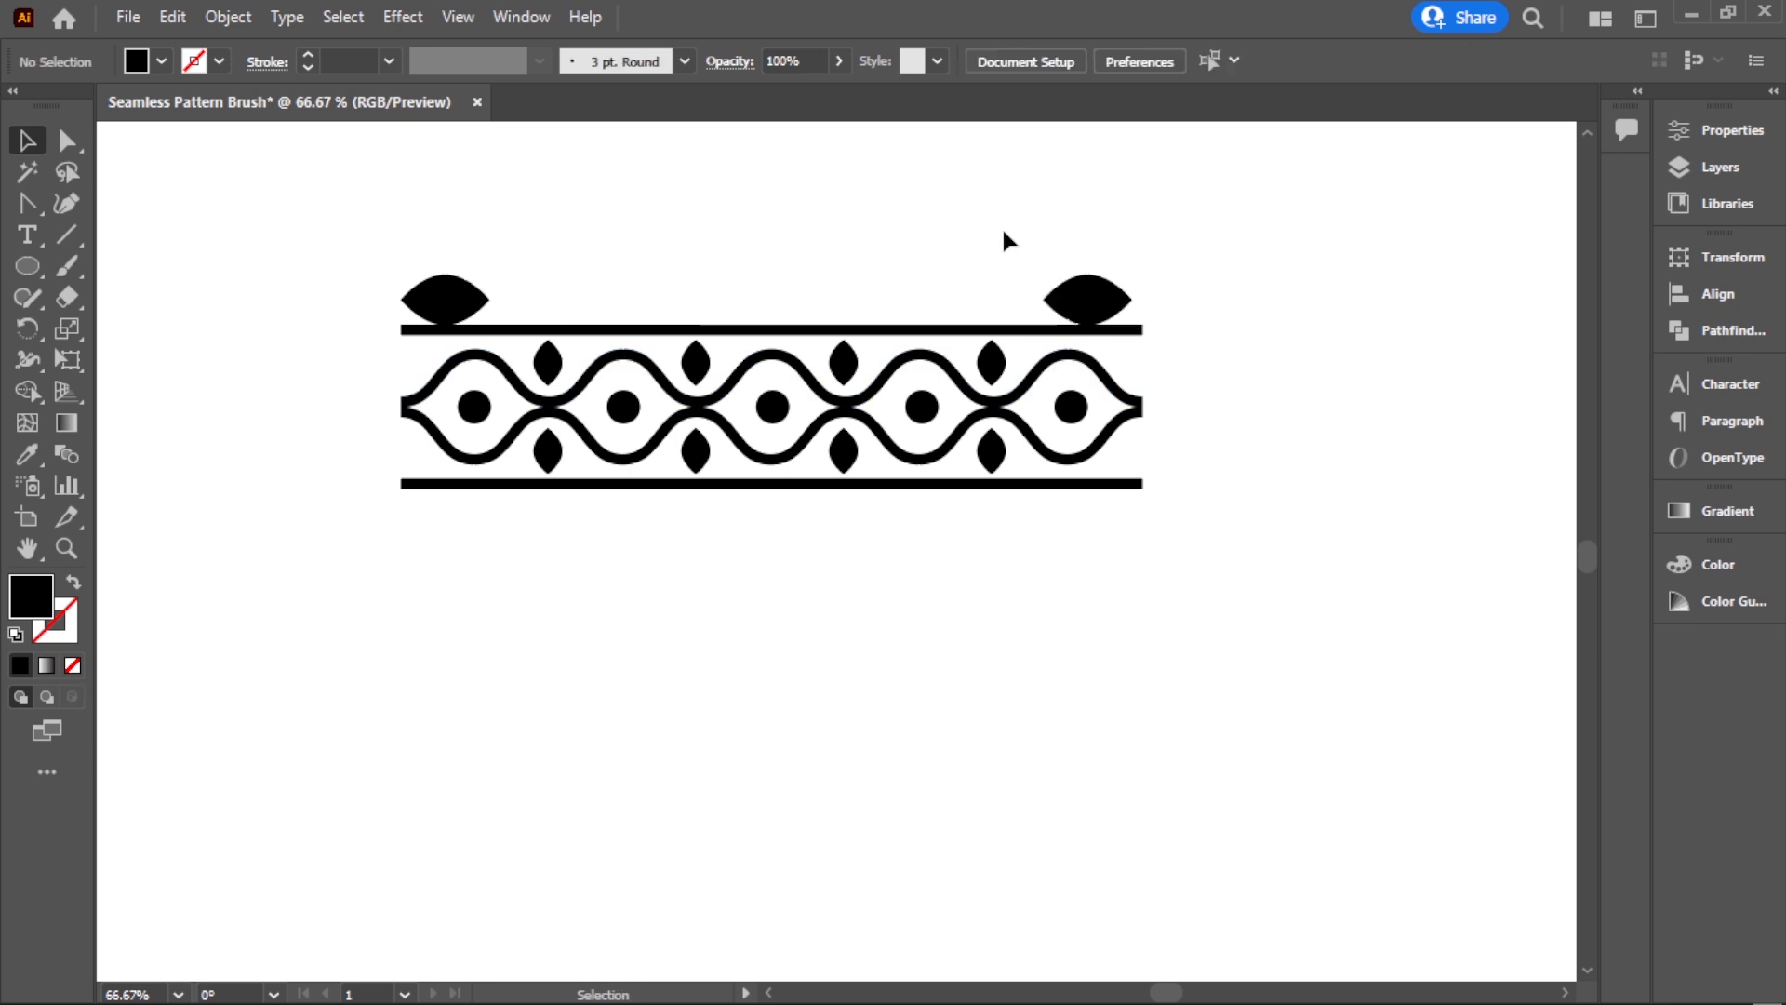
# Step: Align the duplicated leaf with the right edge of the pattern group
pyautogui.moveTo(1001, 225); pyautogui.dragTo(1101, 367)
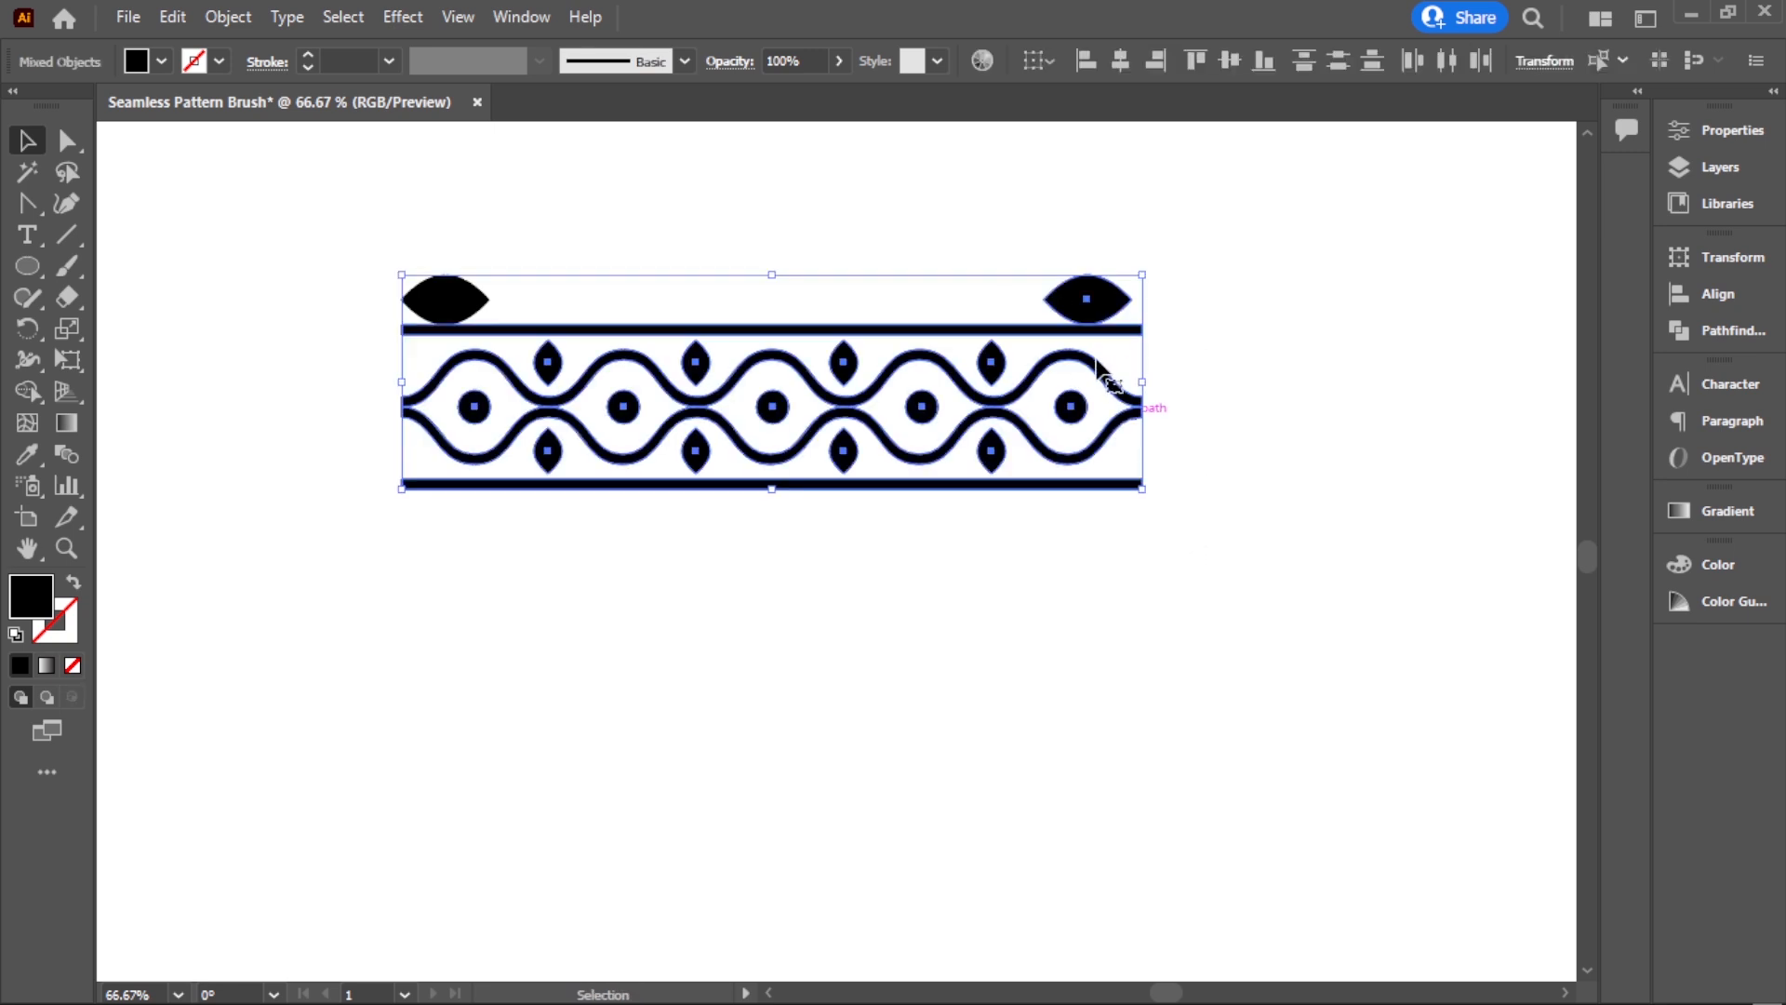
pyautogui.click(1155, 61)
pyautogui.click(1204, 287)
# Step: Make a blend between the two horizontal leaves at the ends of the upper border line
pyautogui.moveTo(435, 256); pyautogui.dragTo(1070, 313)
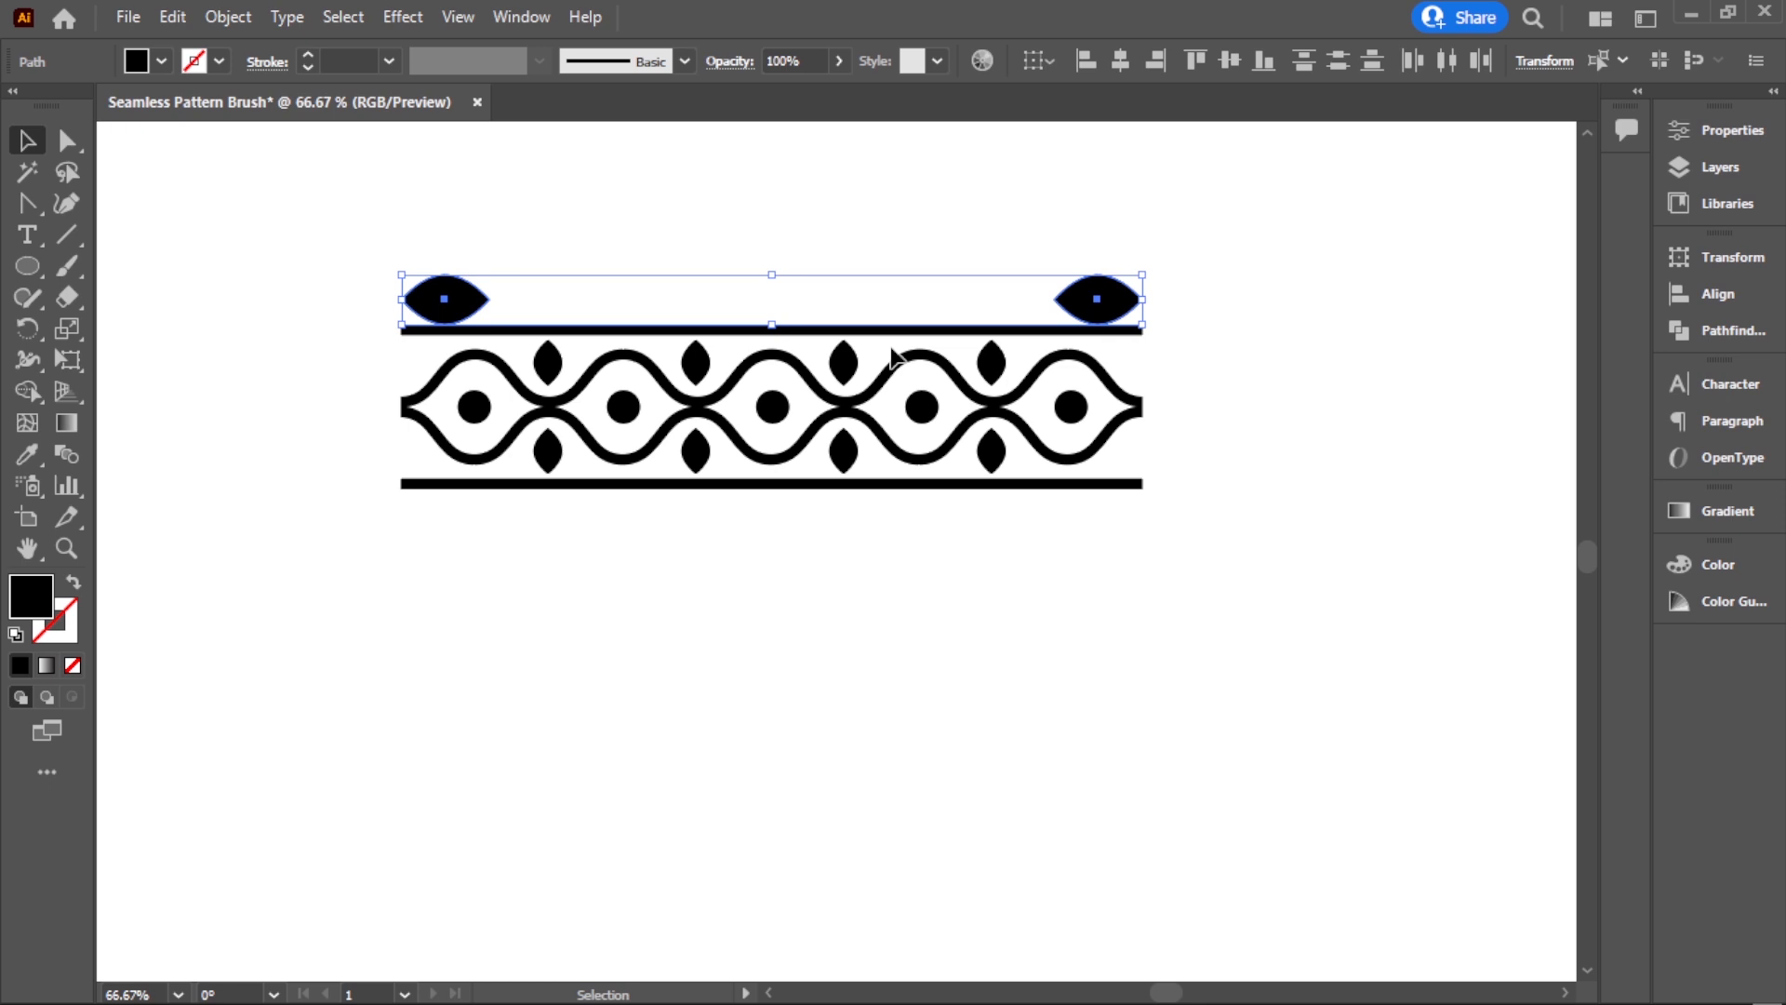
pyautogui.click(225, 19)
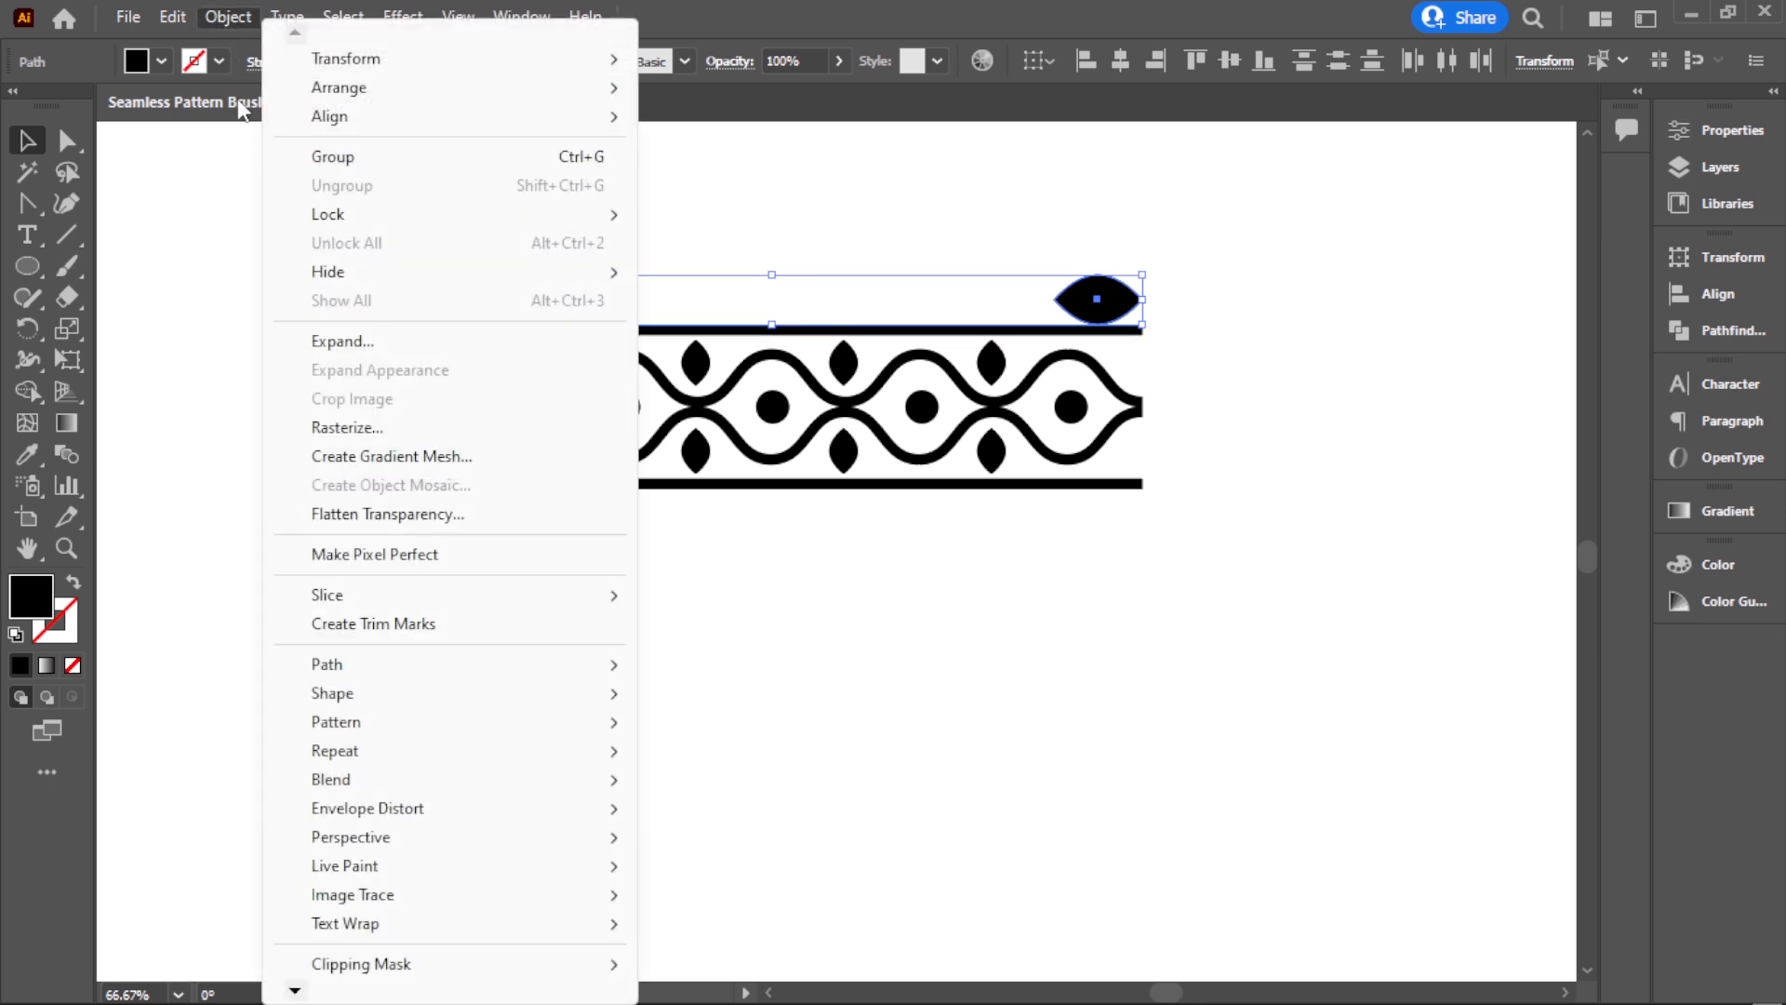
pyautogui.moveTo(375, 783)
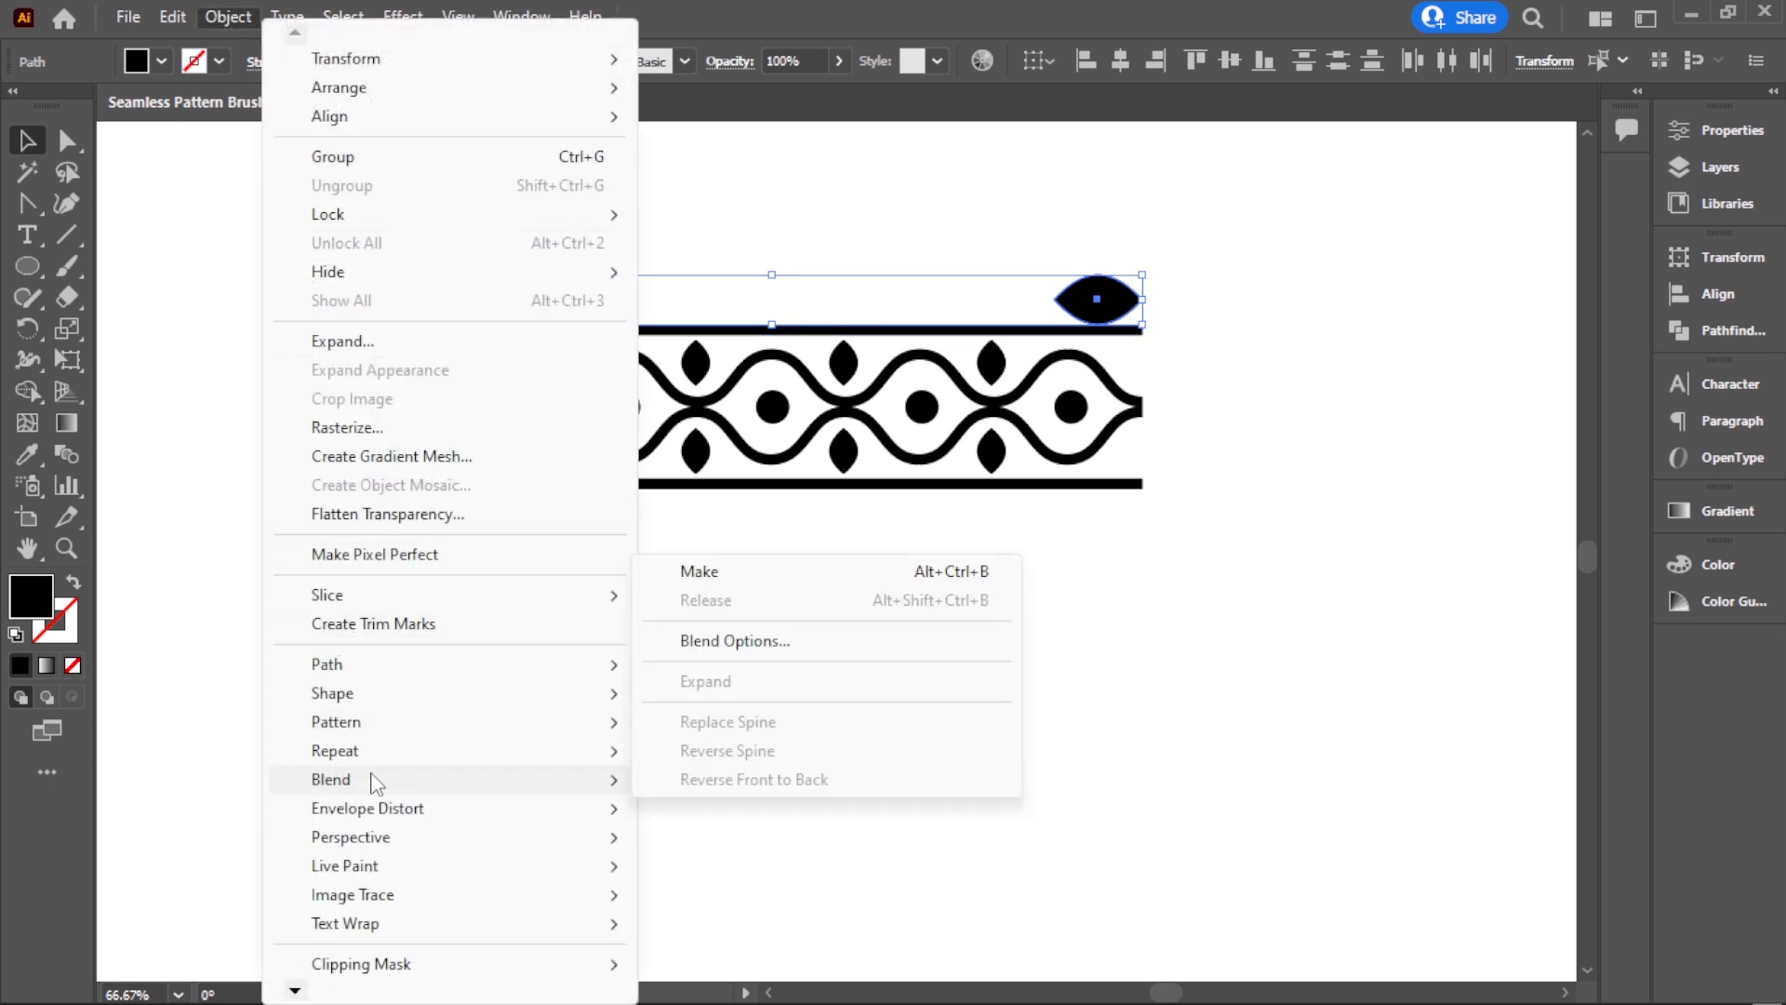
pyautogui.click(741, 575)
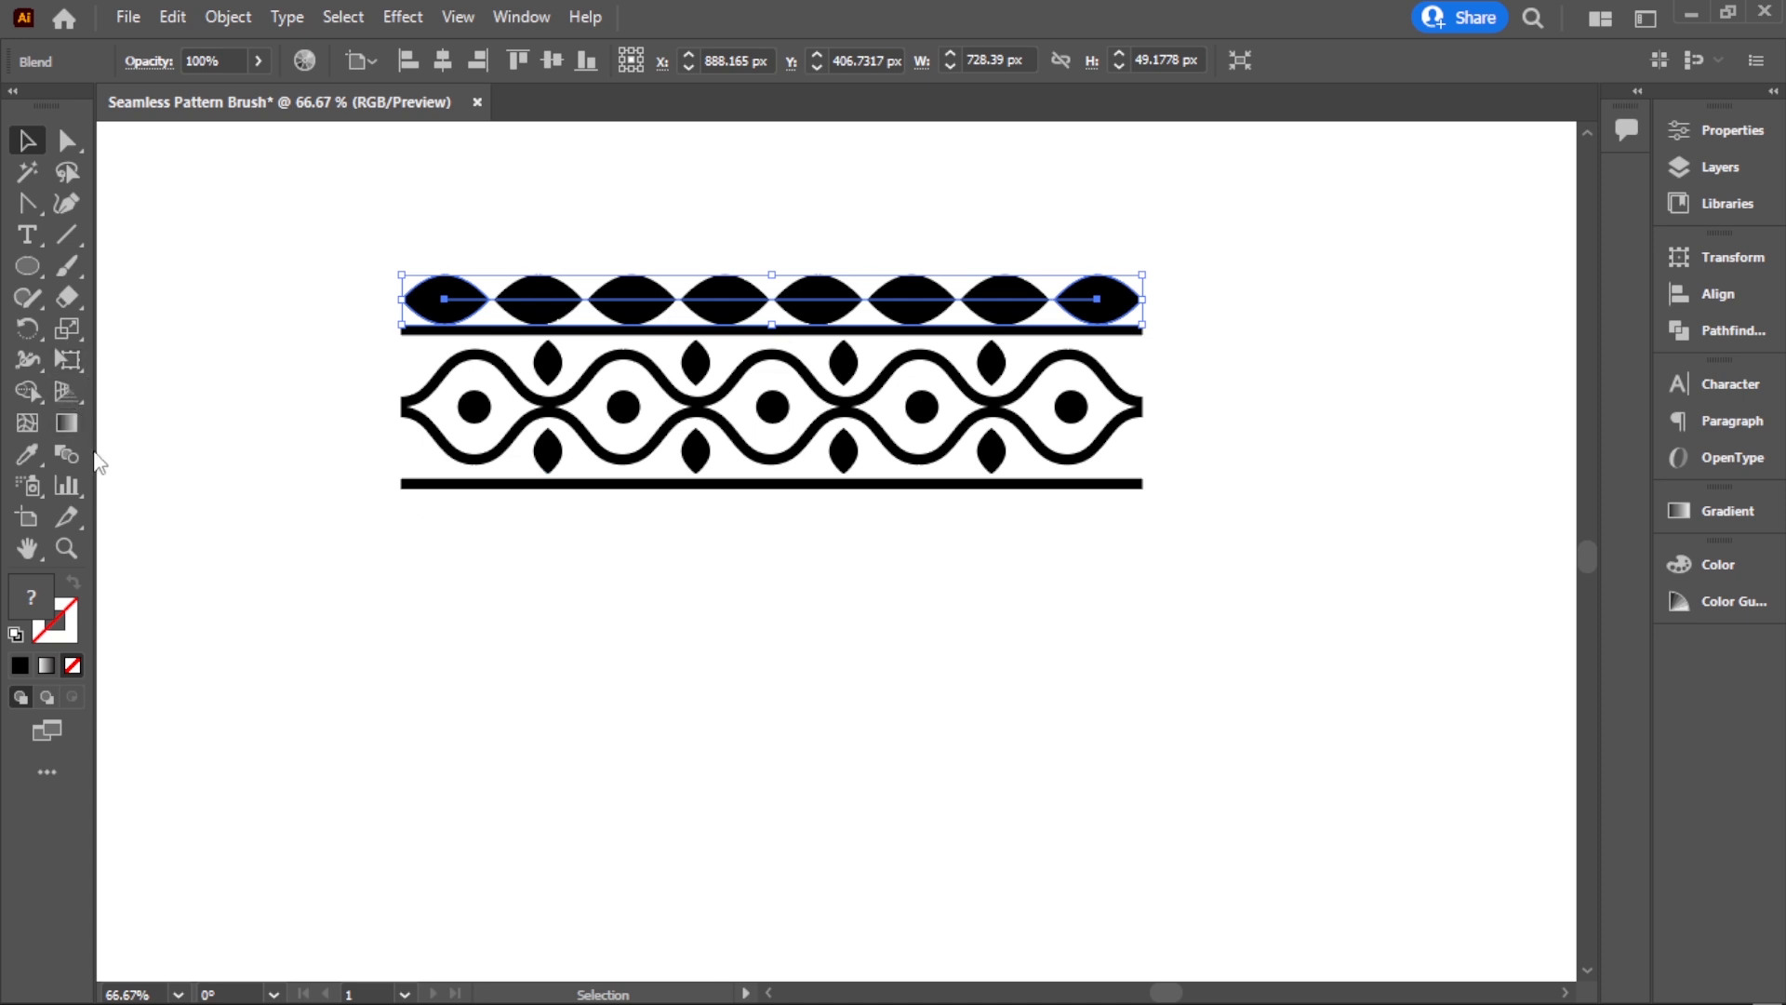
# Step: Set the leaf blend's spacing to Specified Steps with 4 steps
pyautogui.doubleClick(67, 455)
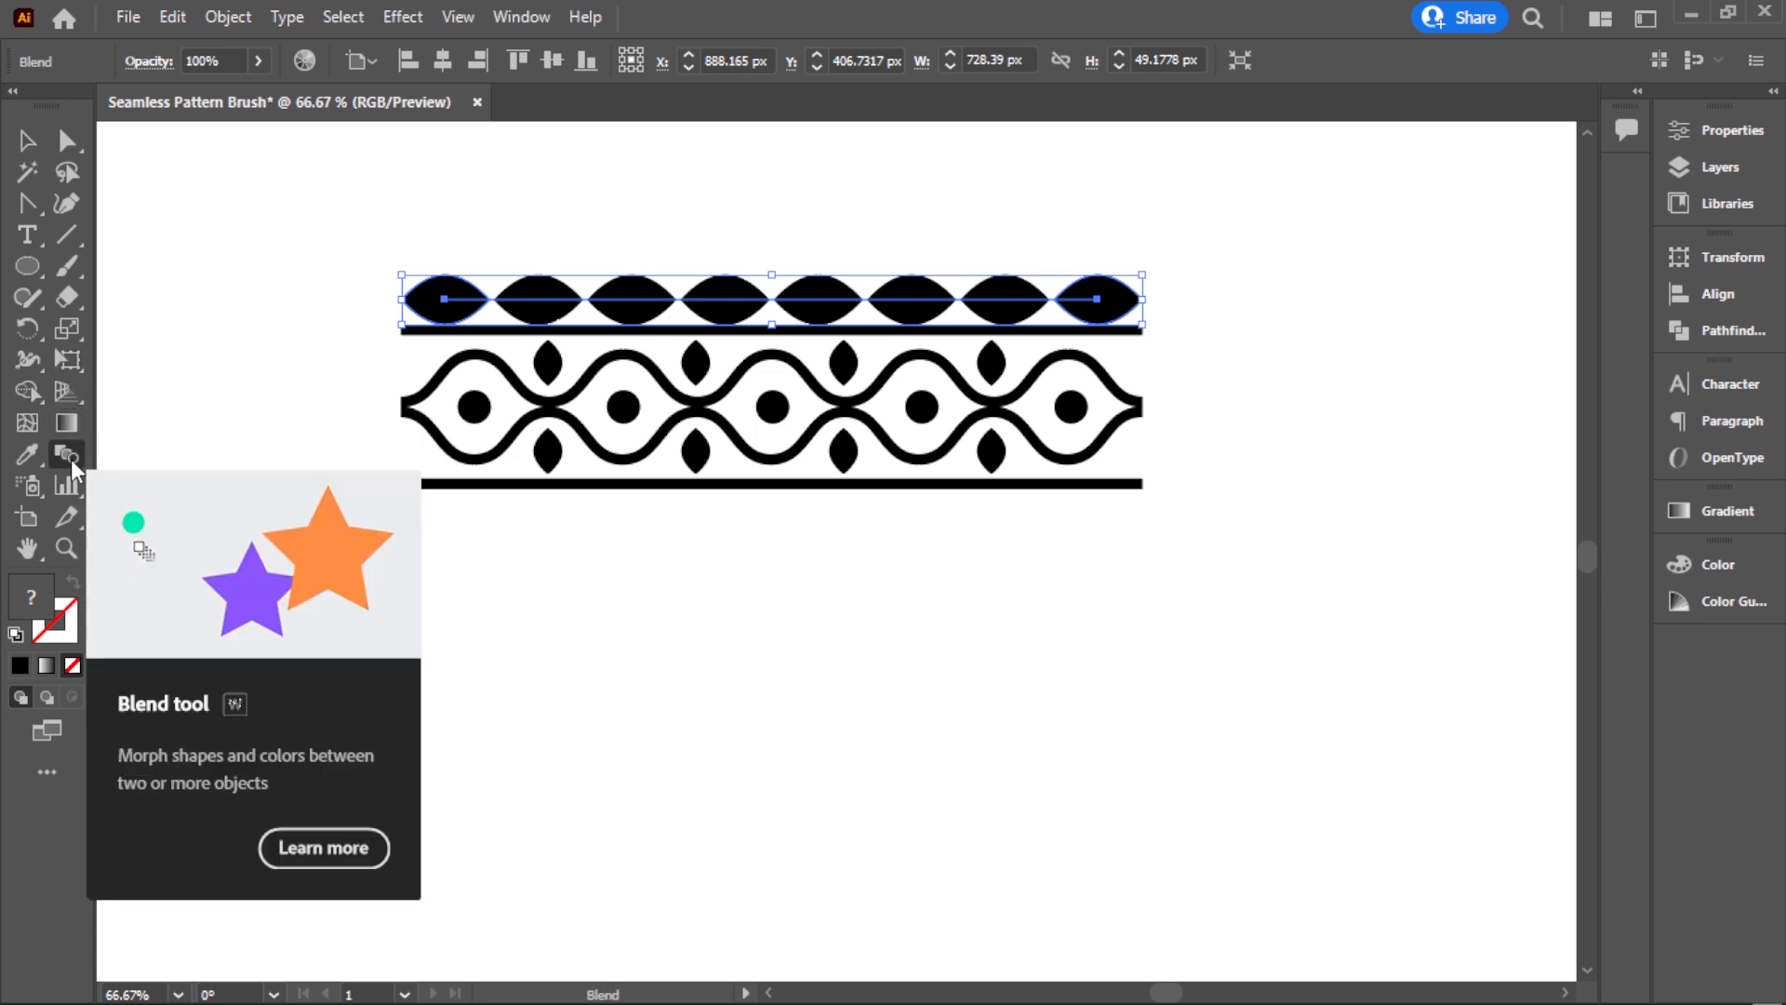
pyautogui.moveTo(1228, 411); pyautogui.dragTo(1300, 452)
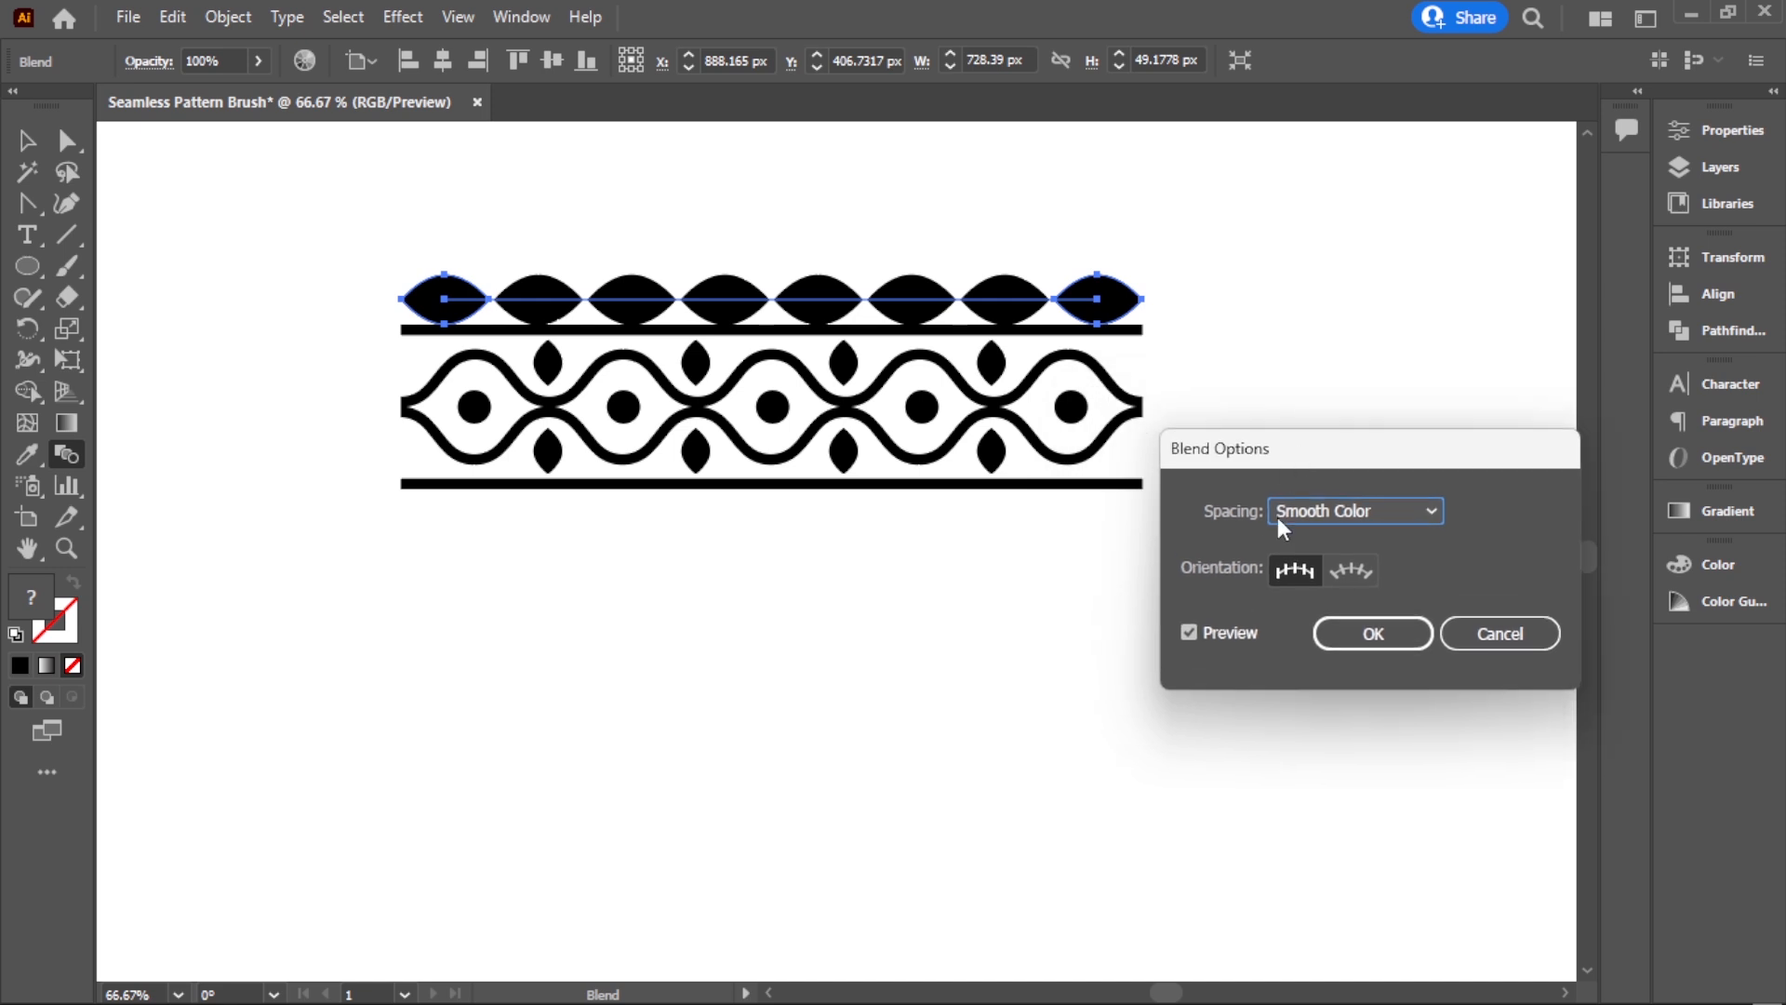
pyautogui.click(1337, 513)
pyautogui.click(1343, 567)
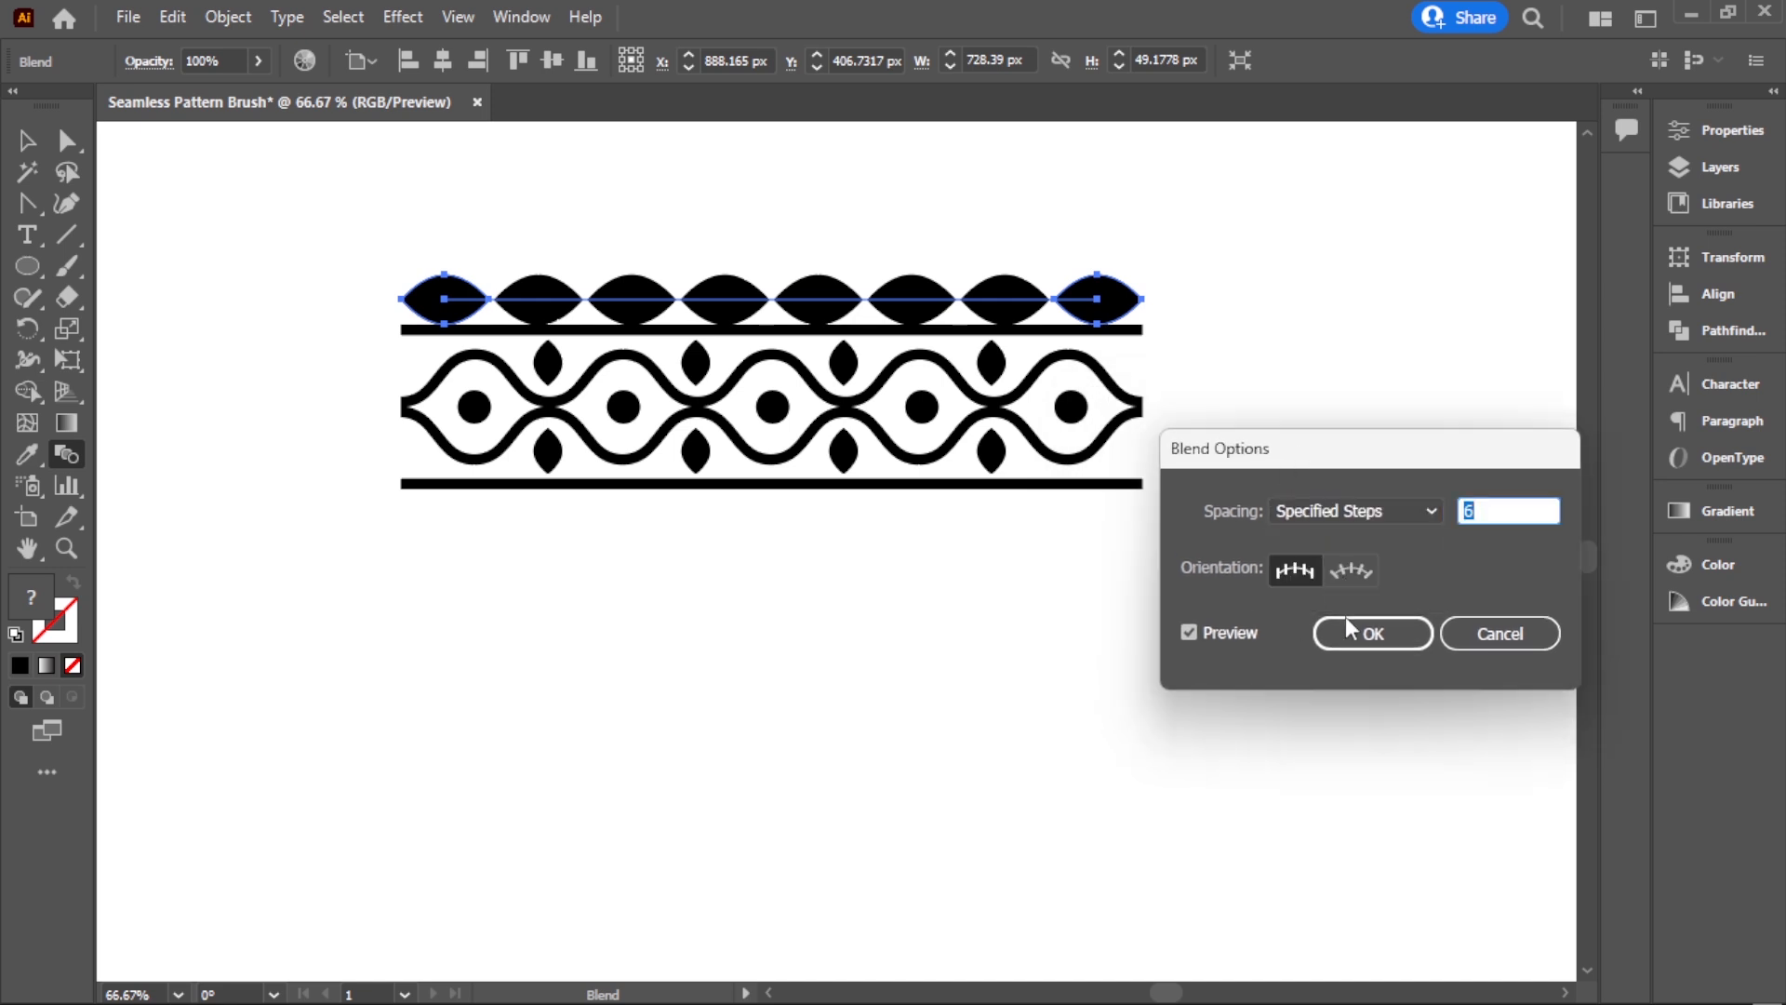
pyautogui.press('Down')
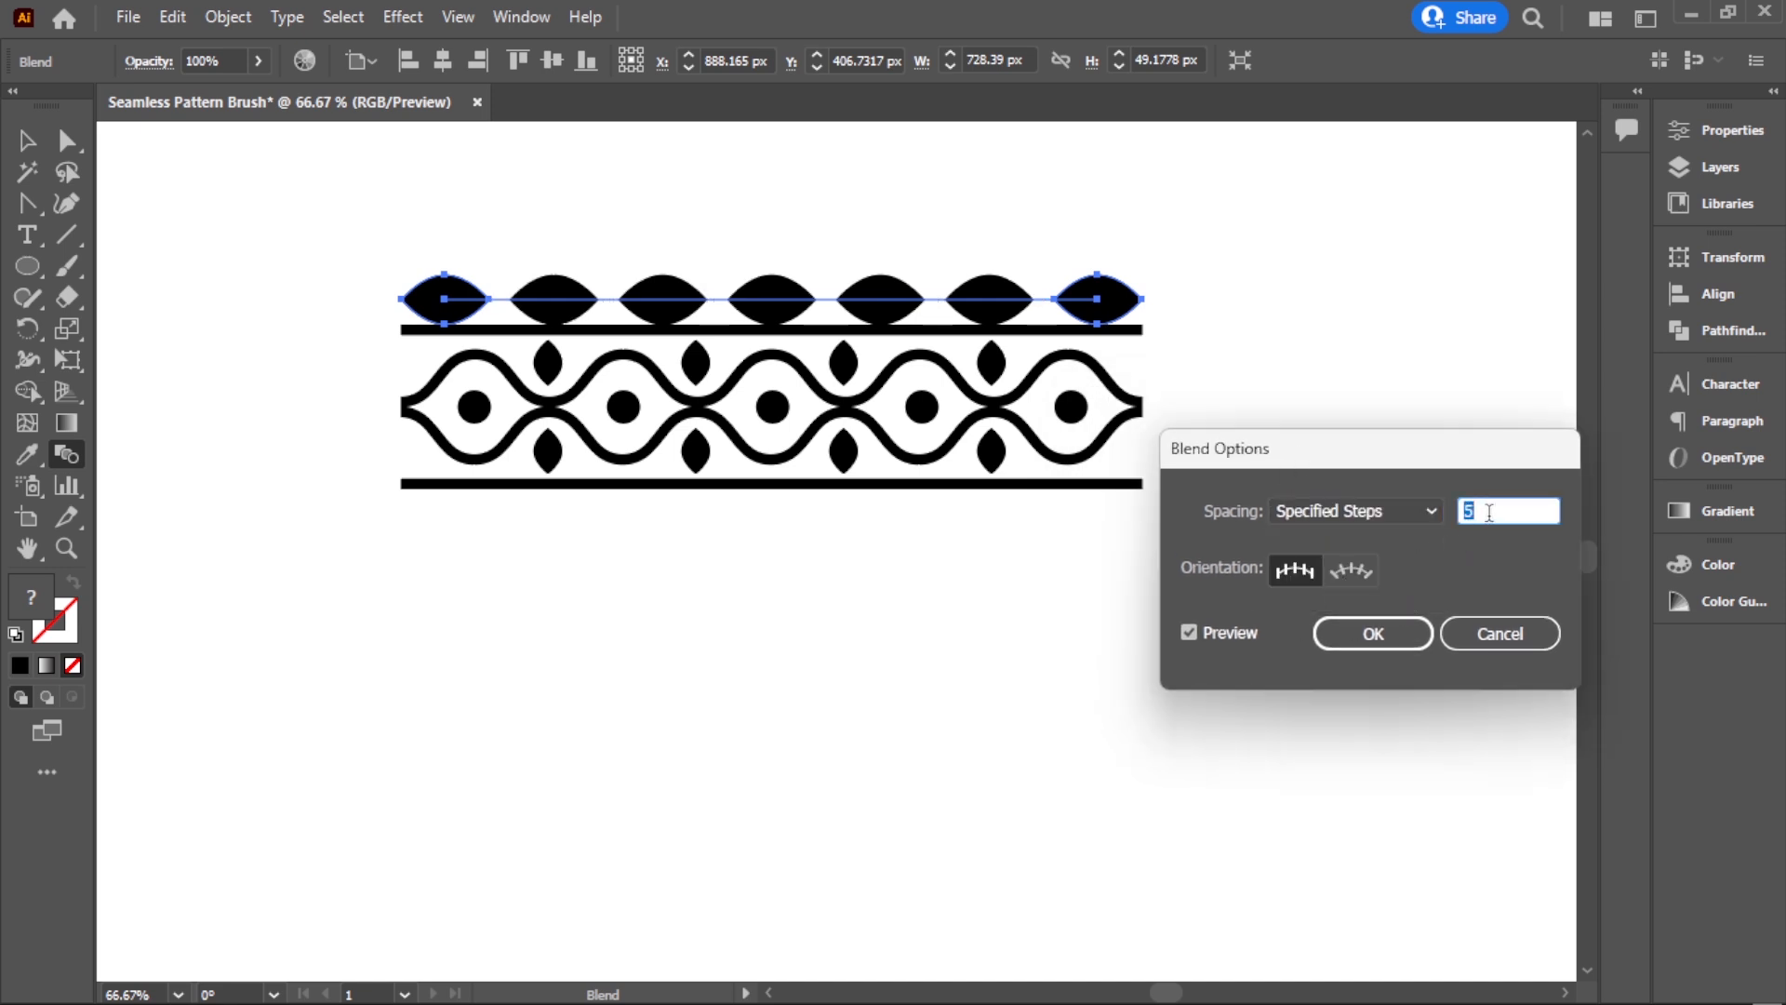
pyautogui.press('Down')
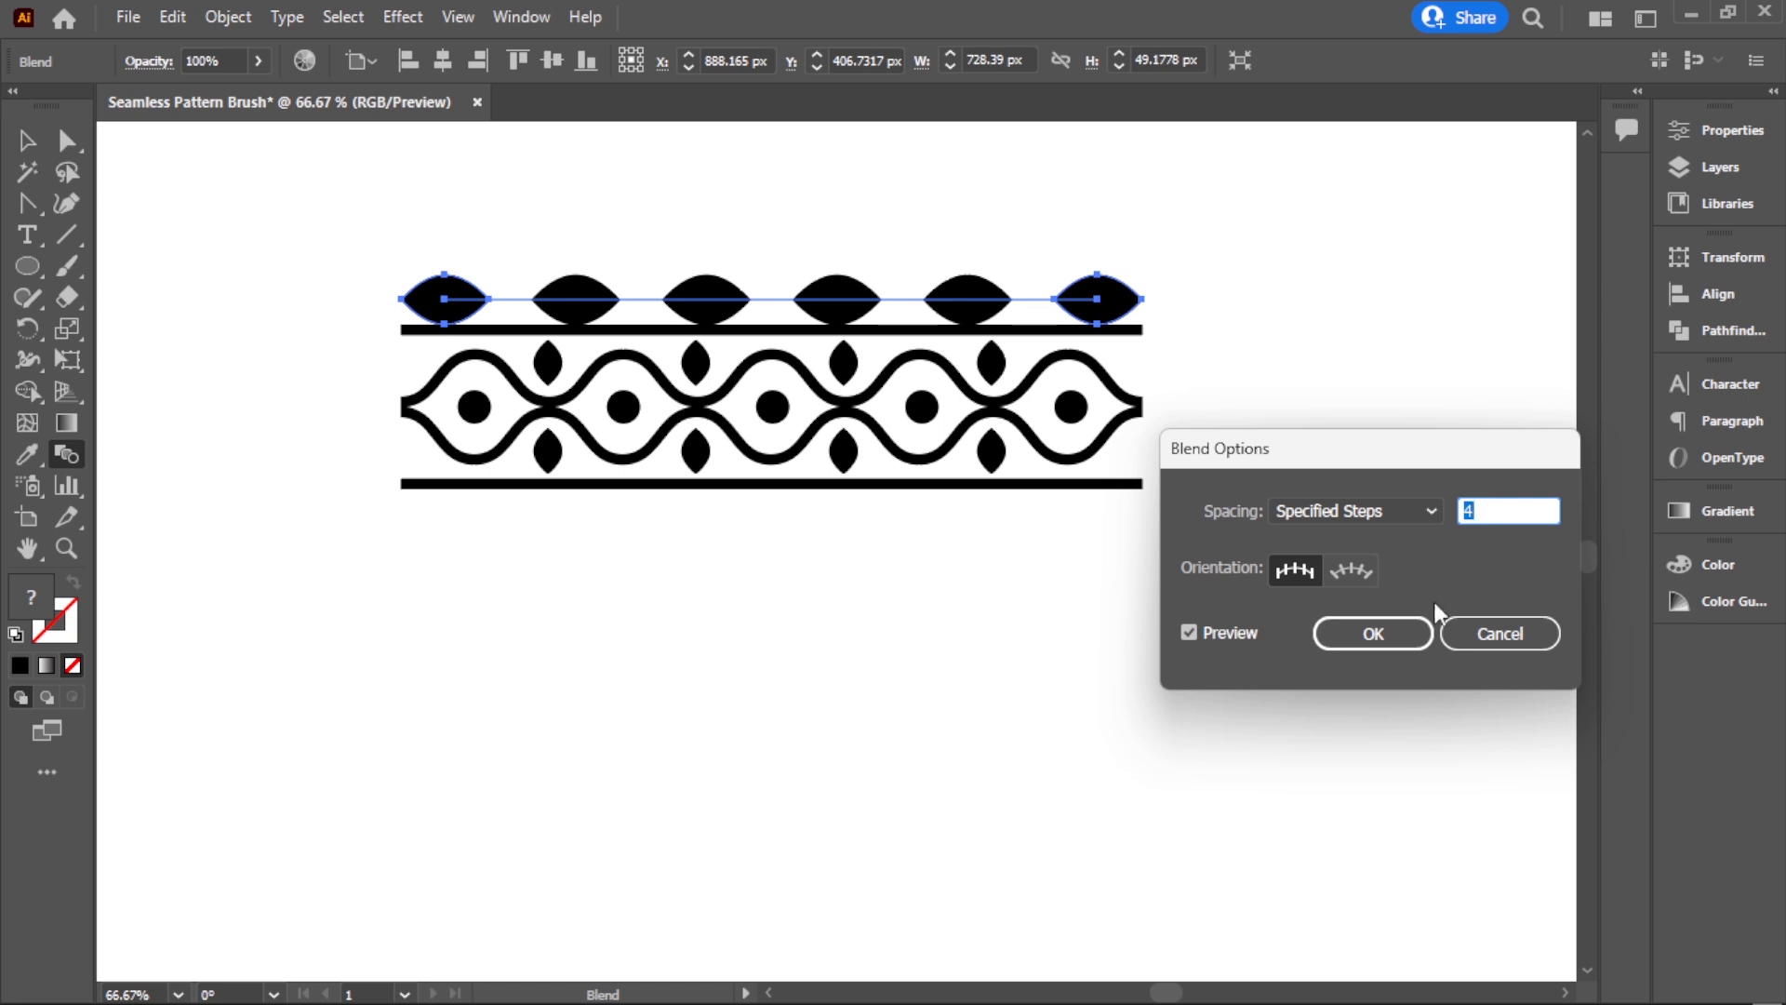
pyautogui.click(1407, 638)
pyautogui.click(28, 142)
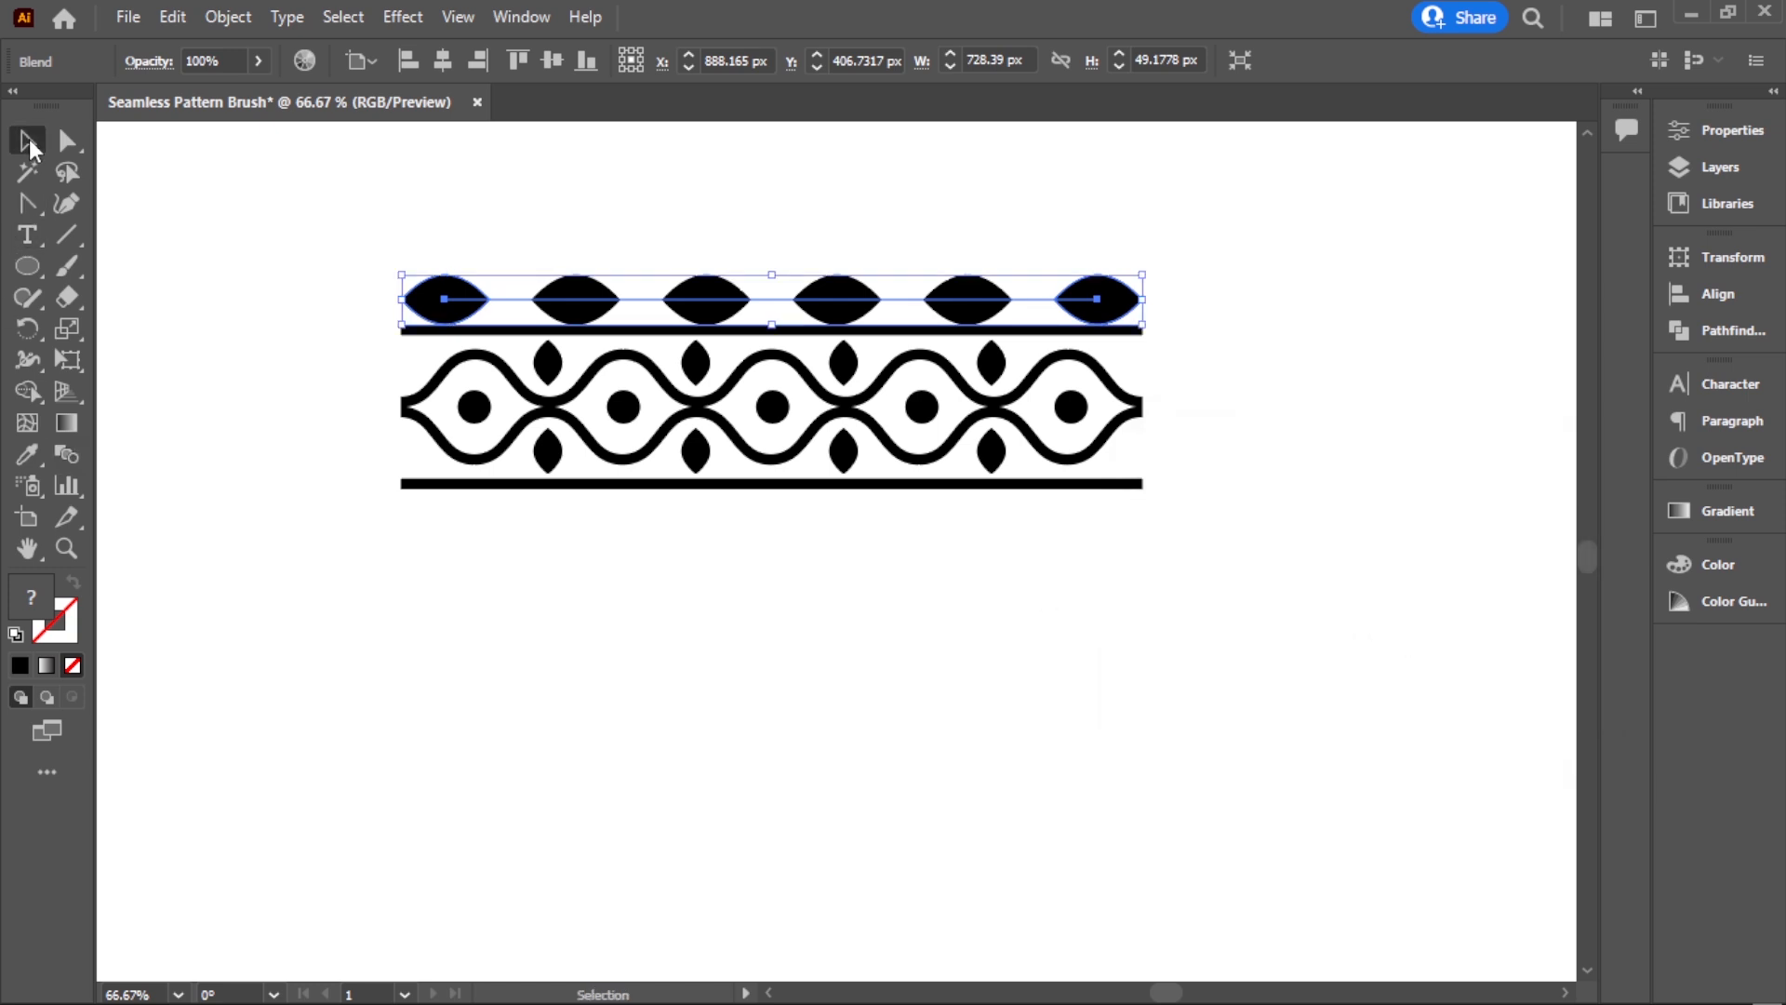
# Step: Expand the leaf blend above the upper border line into separate editable shapes
pyautogui.click(327, 516)
pyautogui.click(685, 298)
pyautogui.click(212, 16)
pyautogui.click(376, 342)
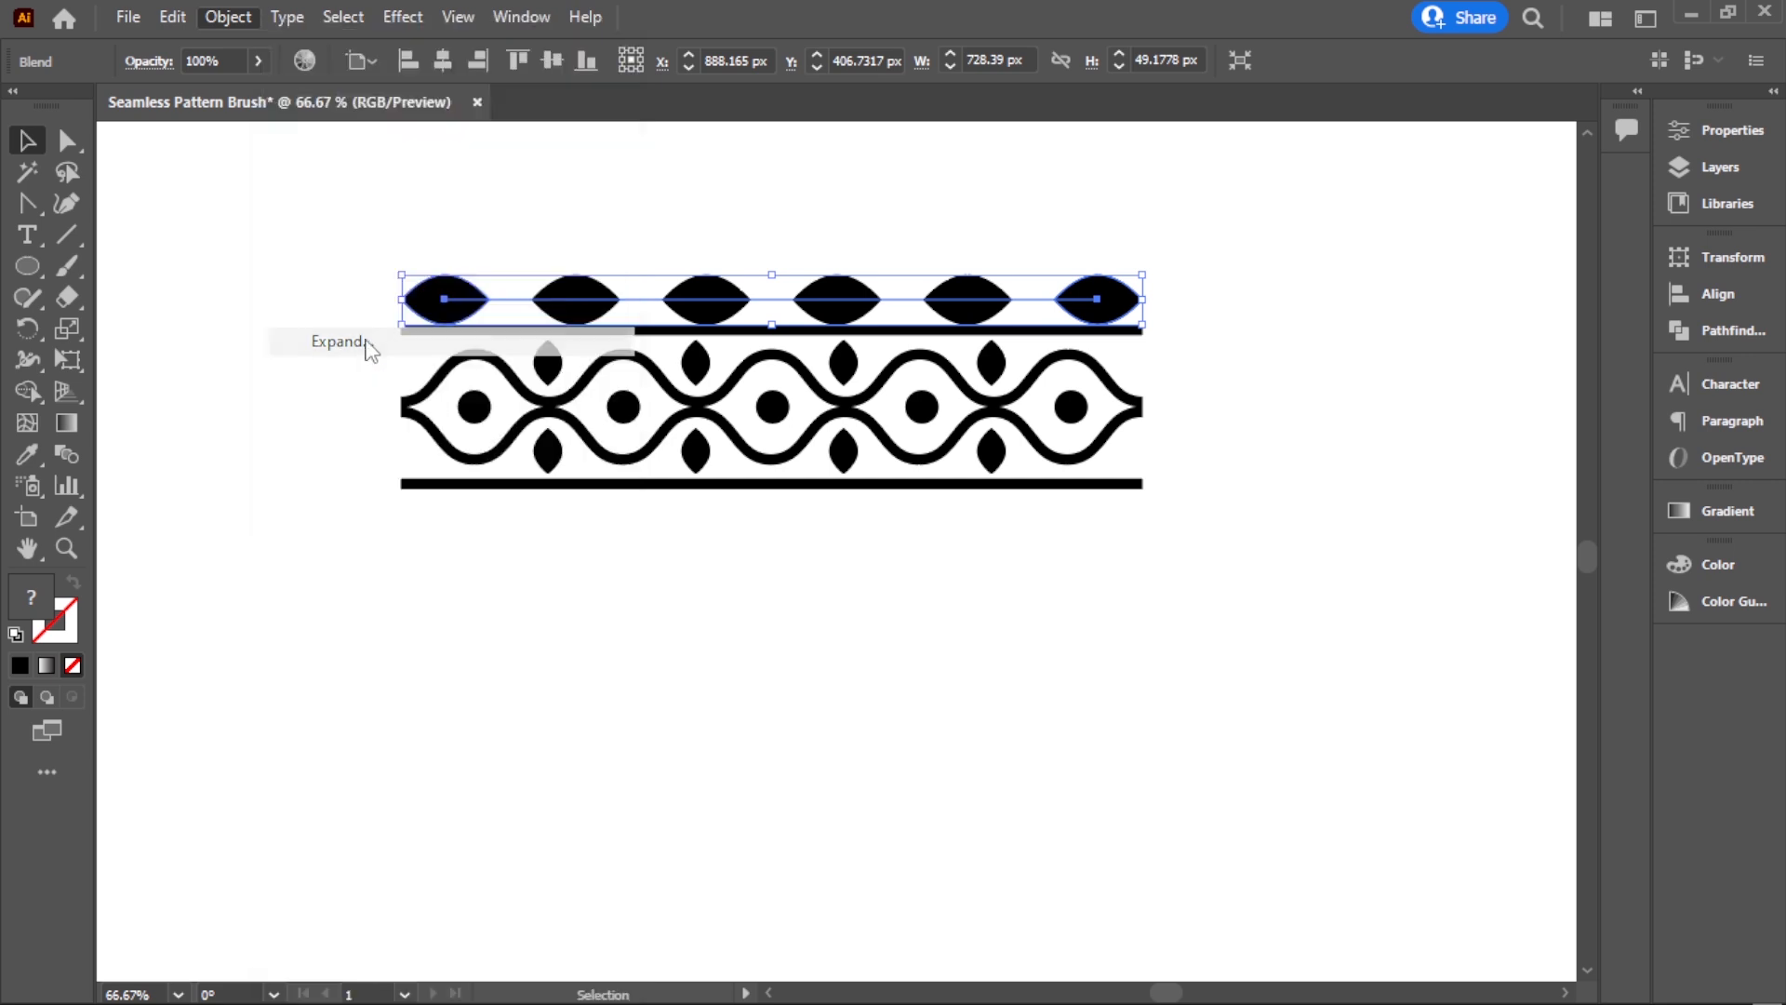
pyautogui.click(857, 670)
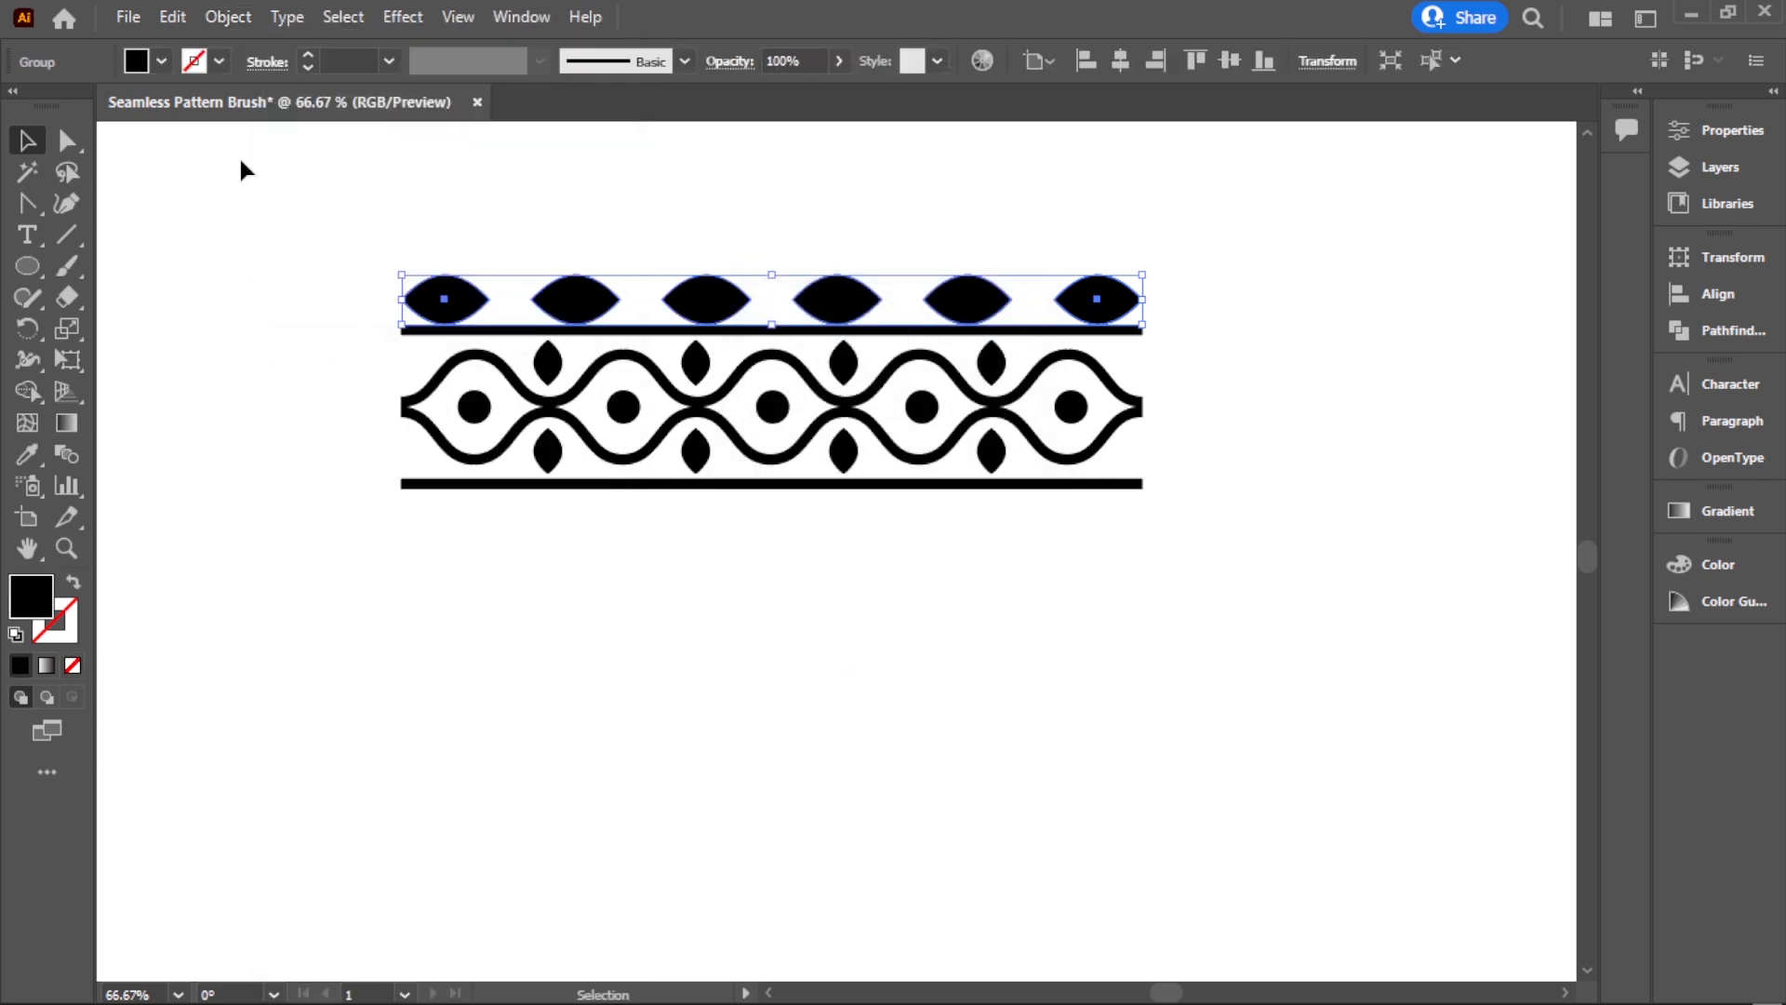
pyautogui.click(268, 264)
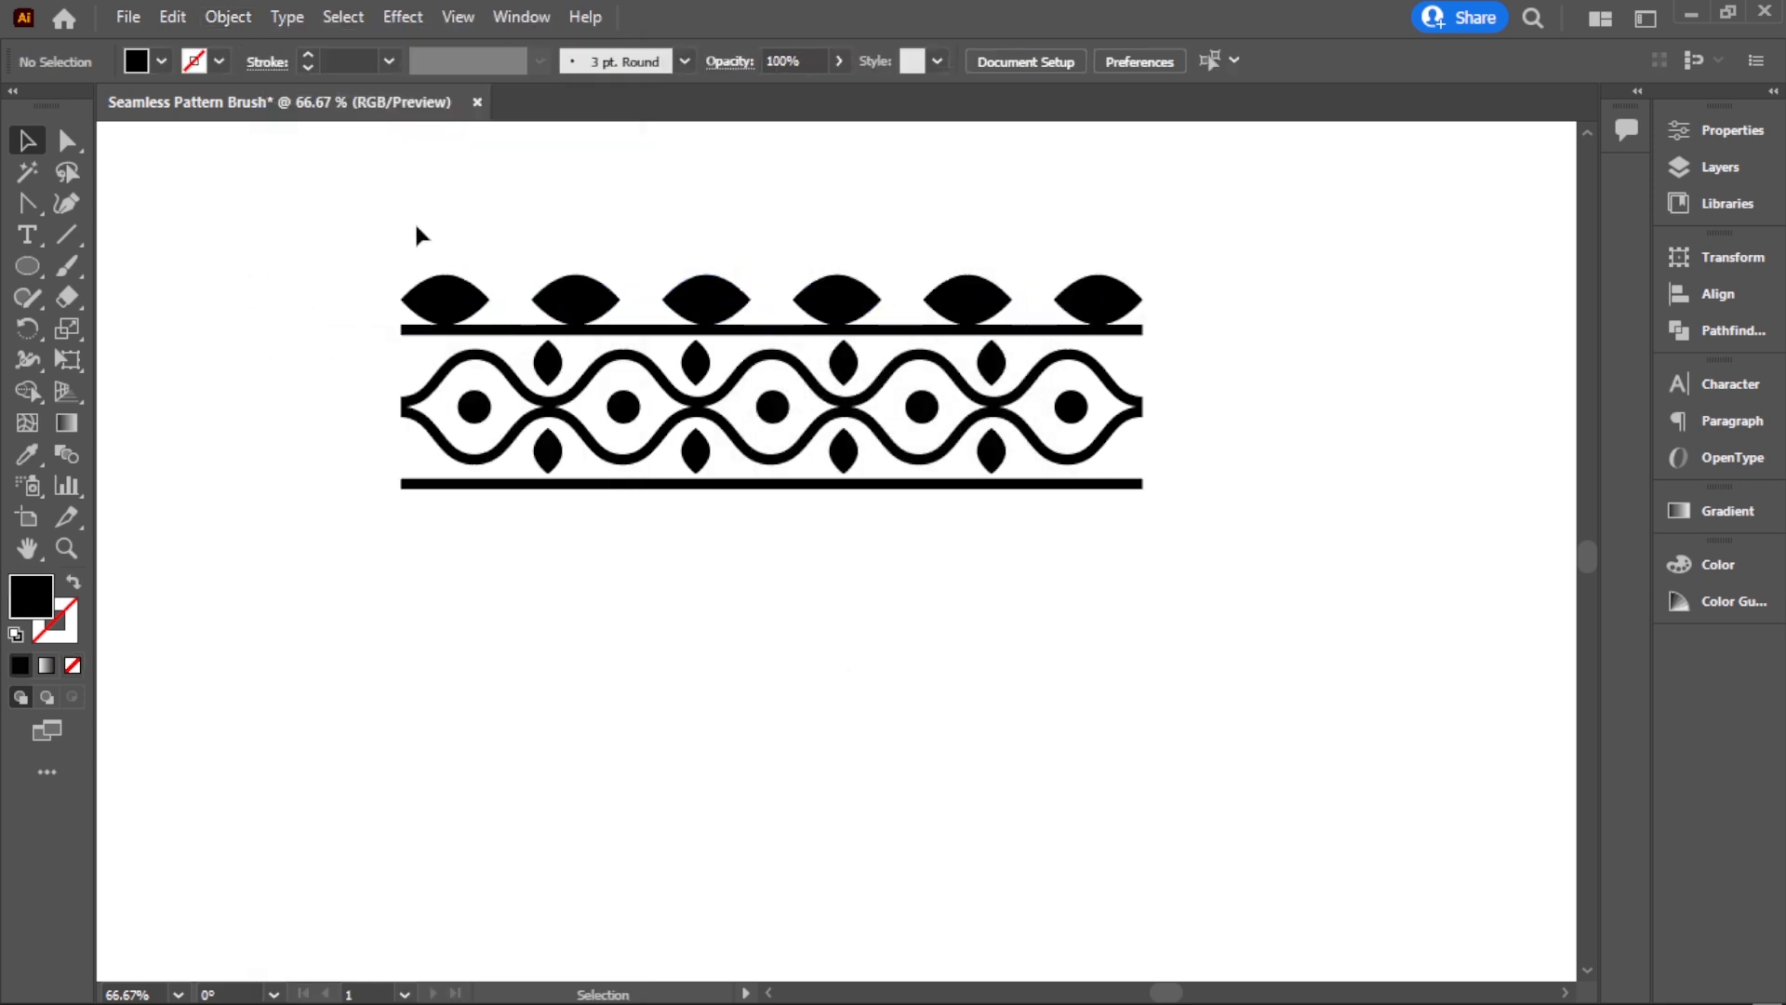
# Step: Duplicate the expanded row of leaves straight down so the copy sits directly below the lower border line
pyautogui.moveTo(374, 242); pyautogui.dragTo(1117, 344)
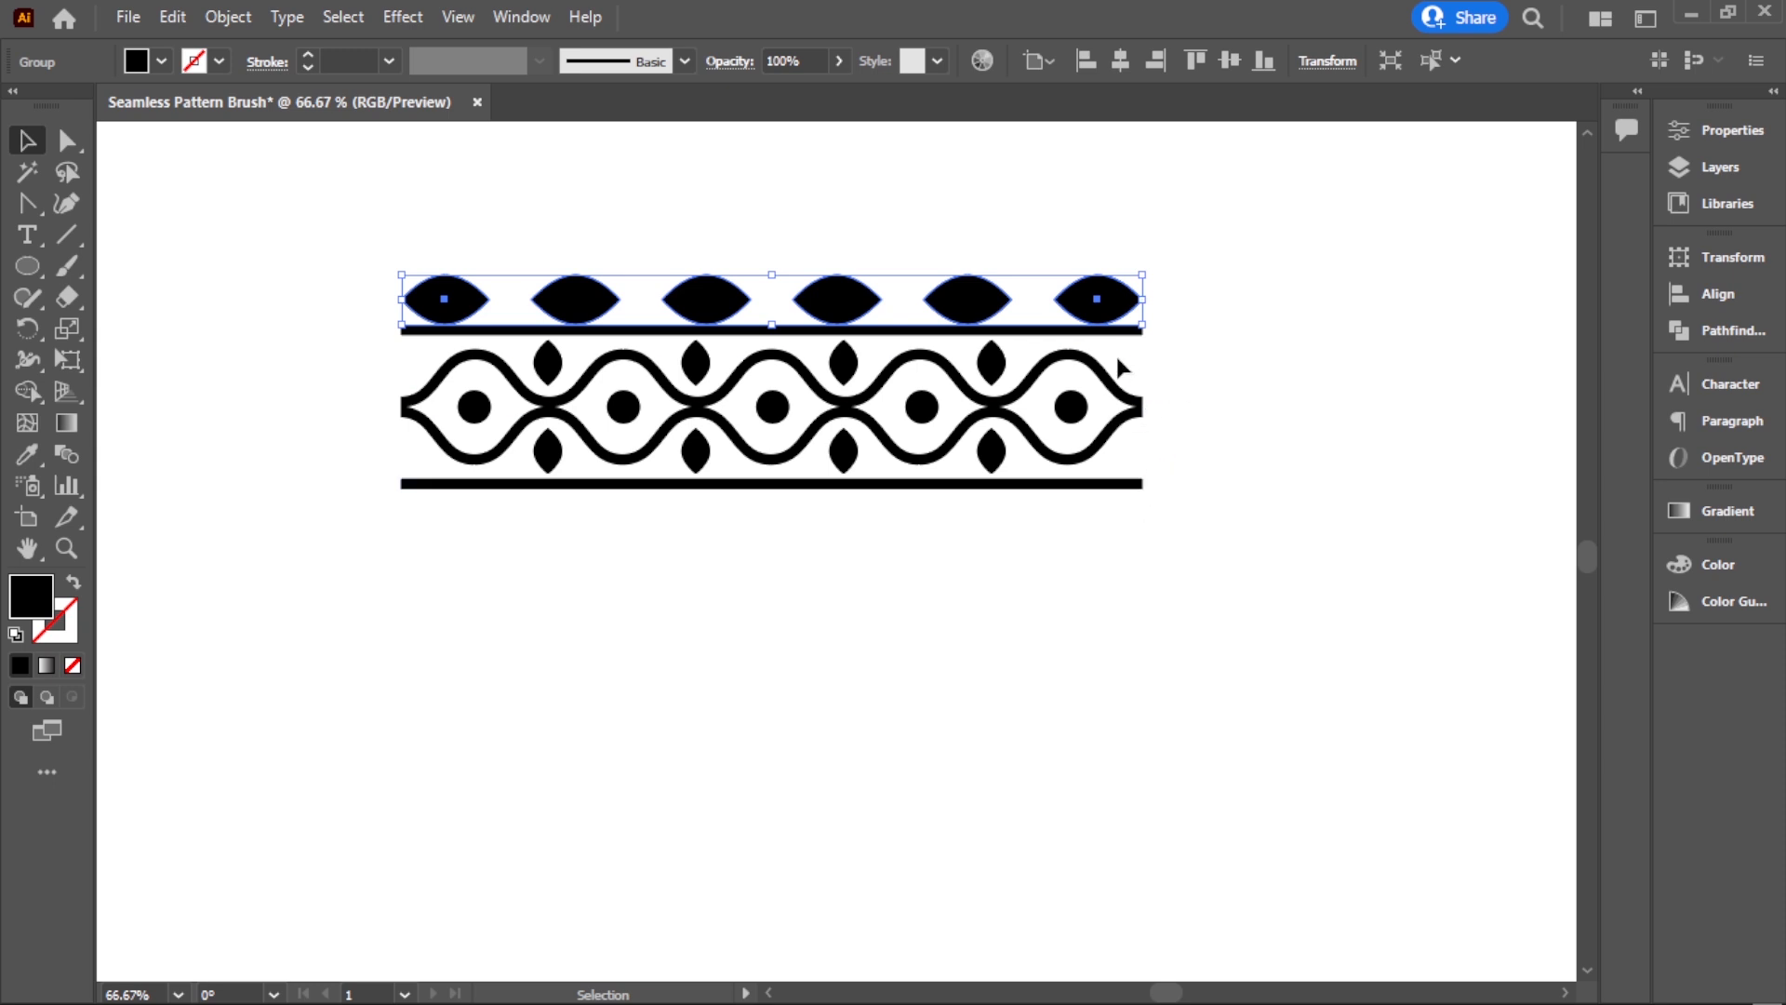
pyautogui.moveTo(1099, 312); pyautogui.dragTo(1089, 518)
pyautogui.click(1109, 682)
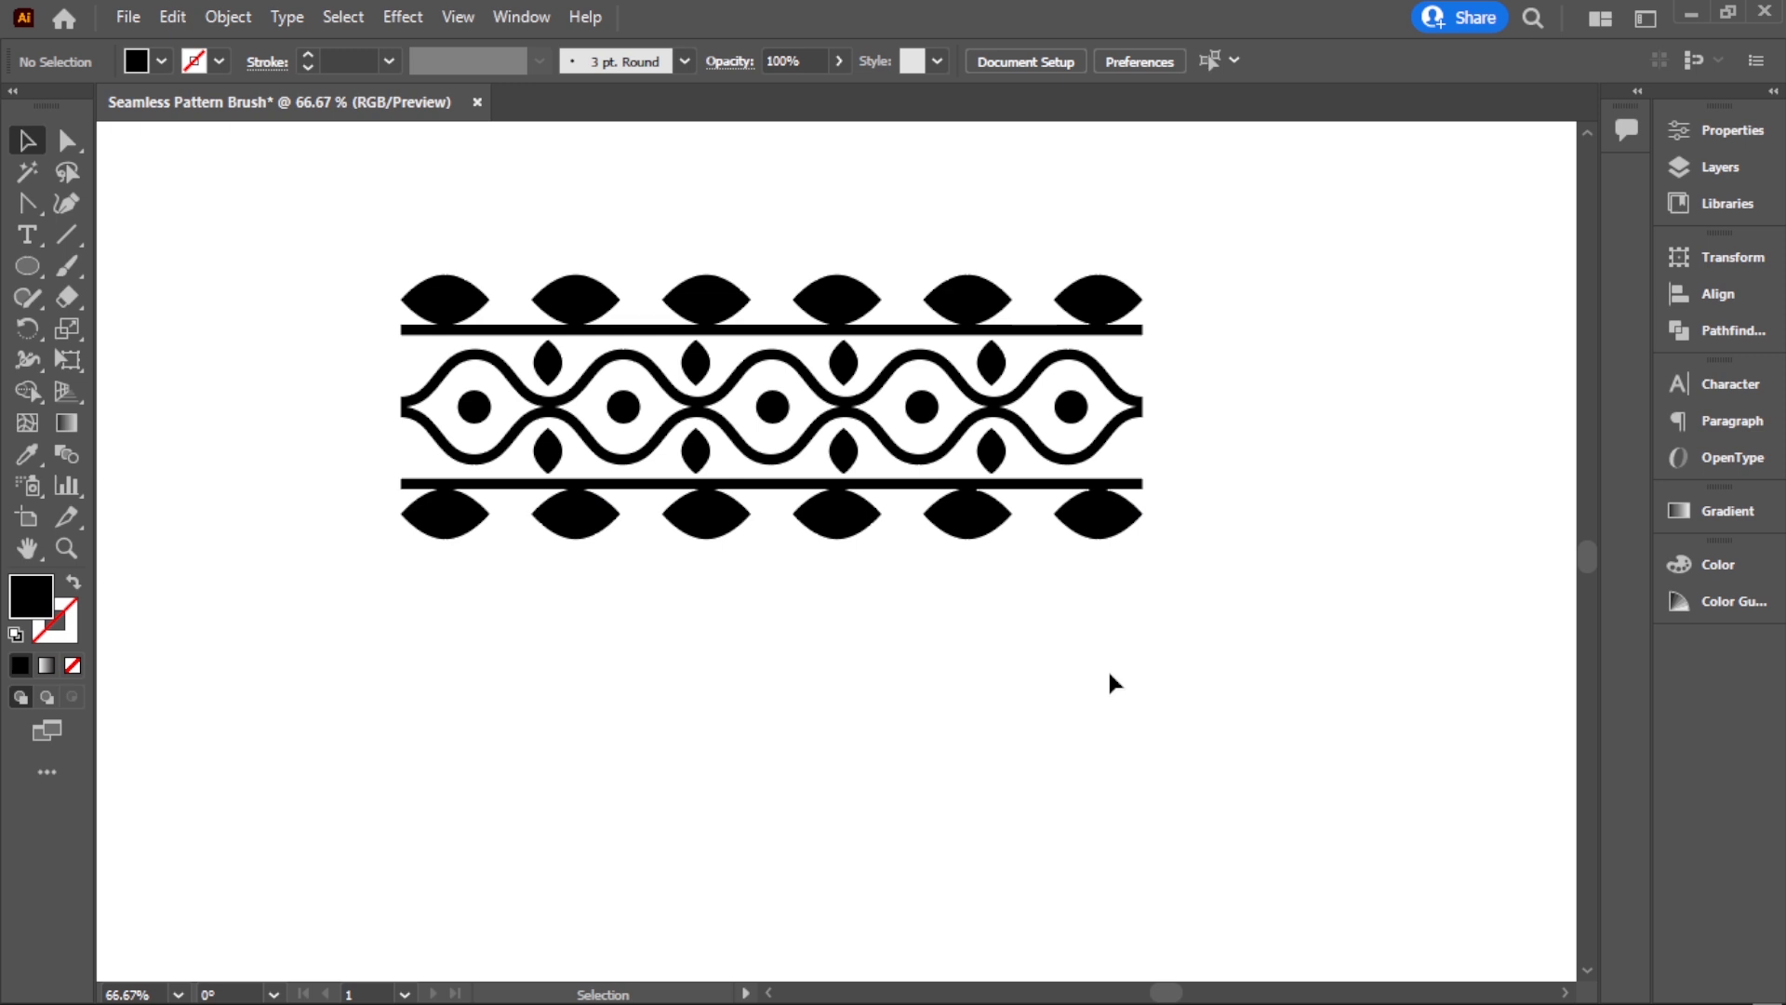
# Step: Group both leaf rows, the border lines and the wave pattern into one object
pyautogui.moveTo(277, 250); pyautogui.dragTo(1244, 650)
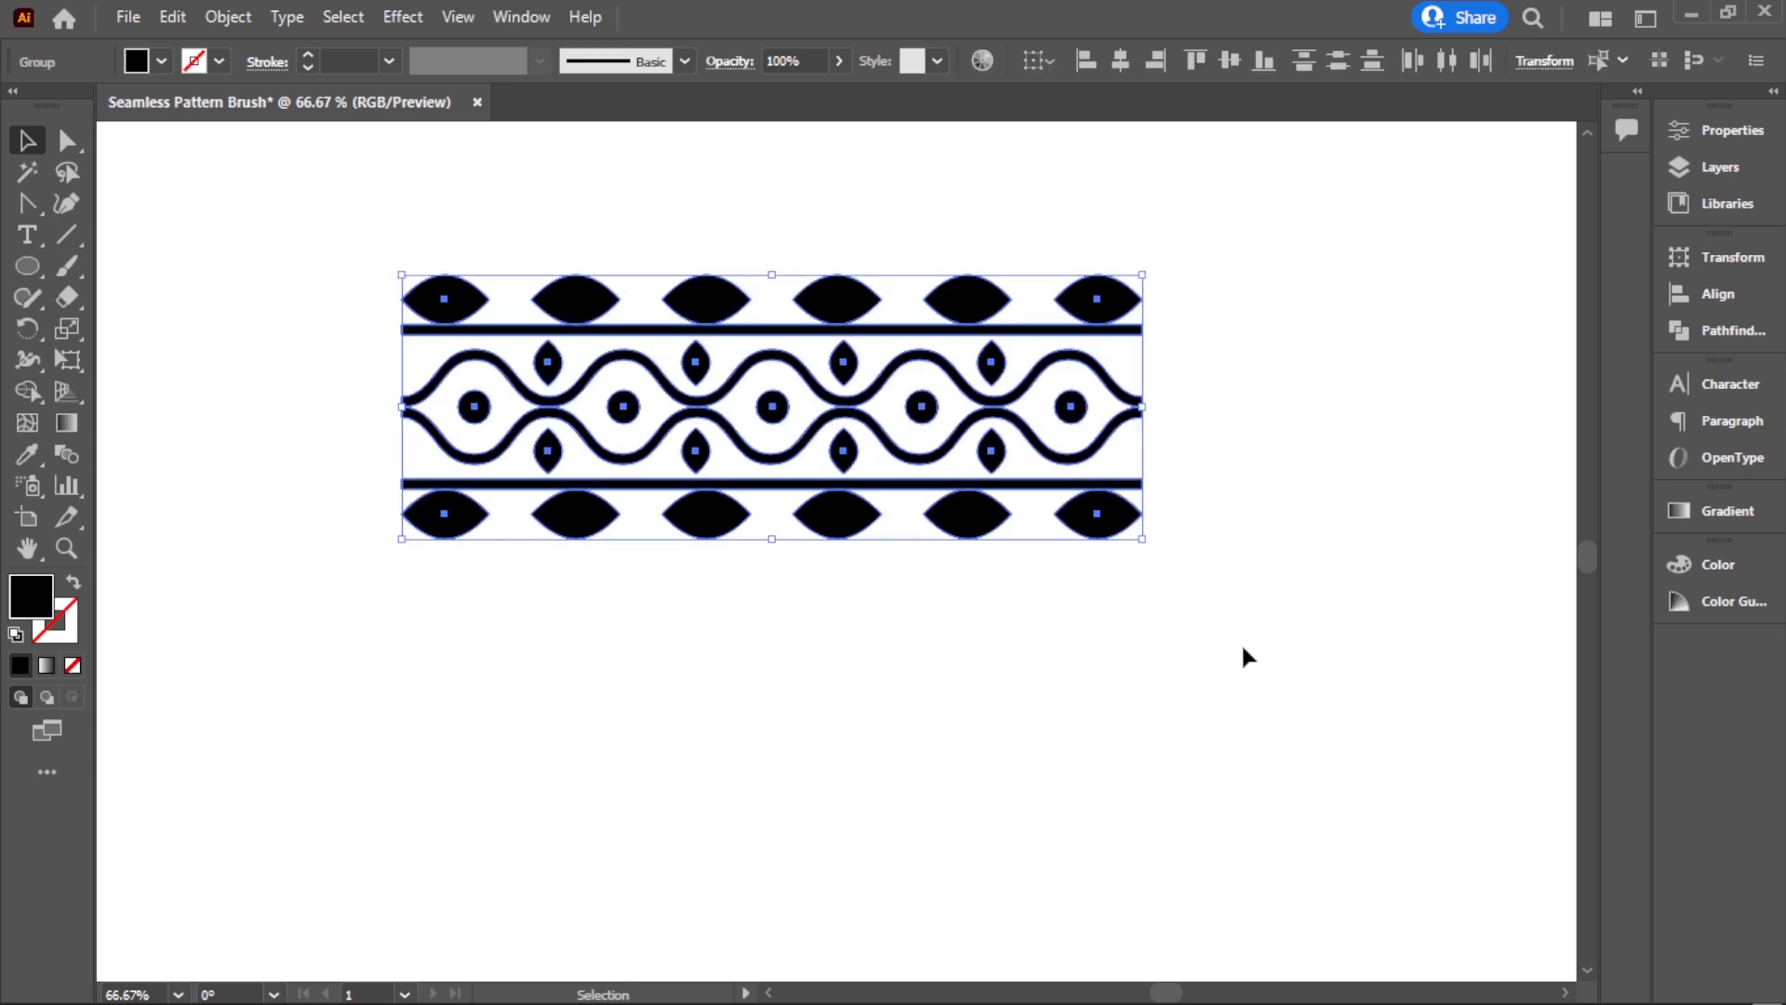
pyautogui.click(228, 16)
pyautogui.click(321, 160)
pyautogui.click(369, 635)
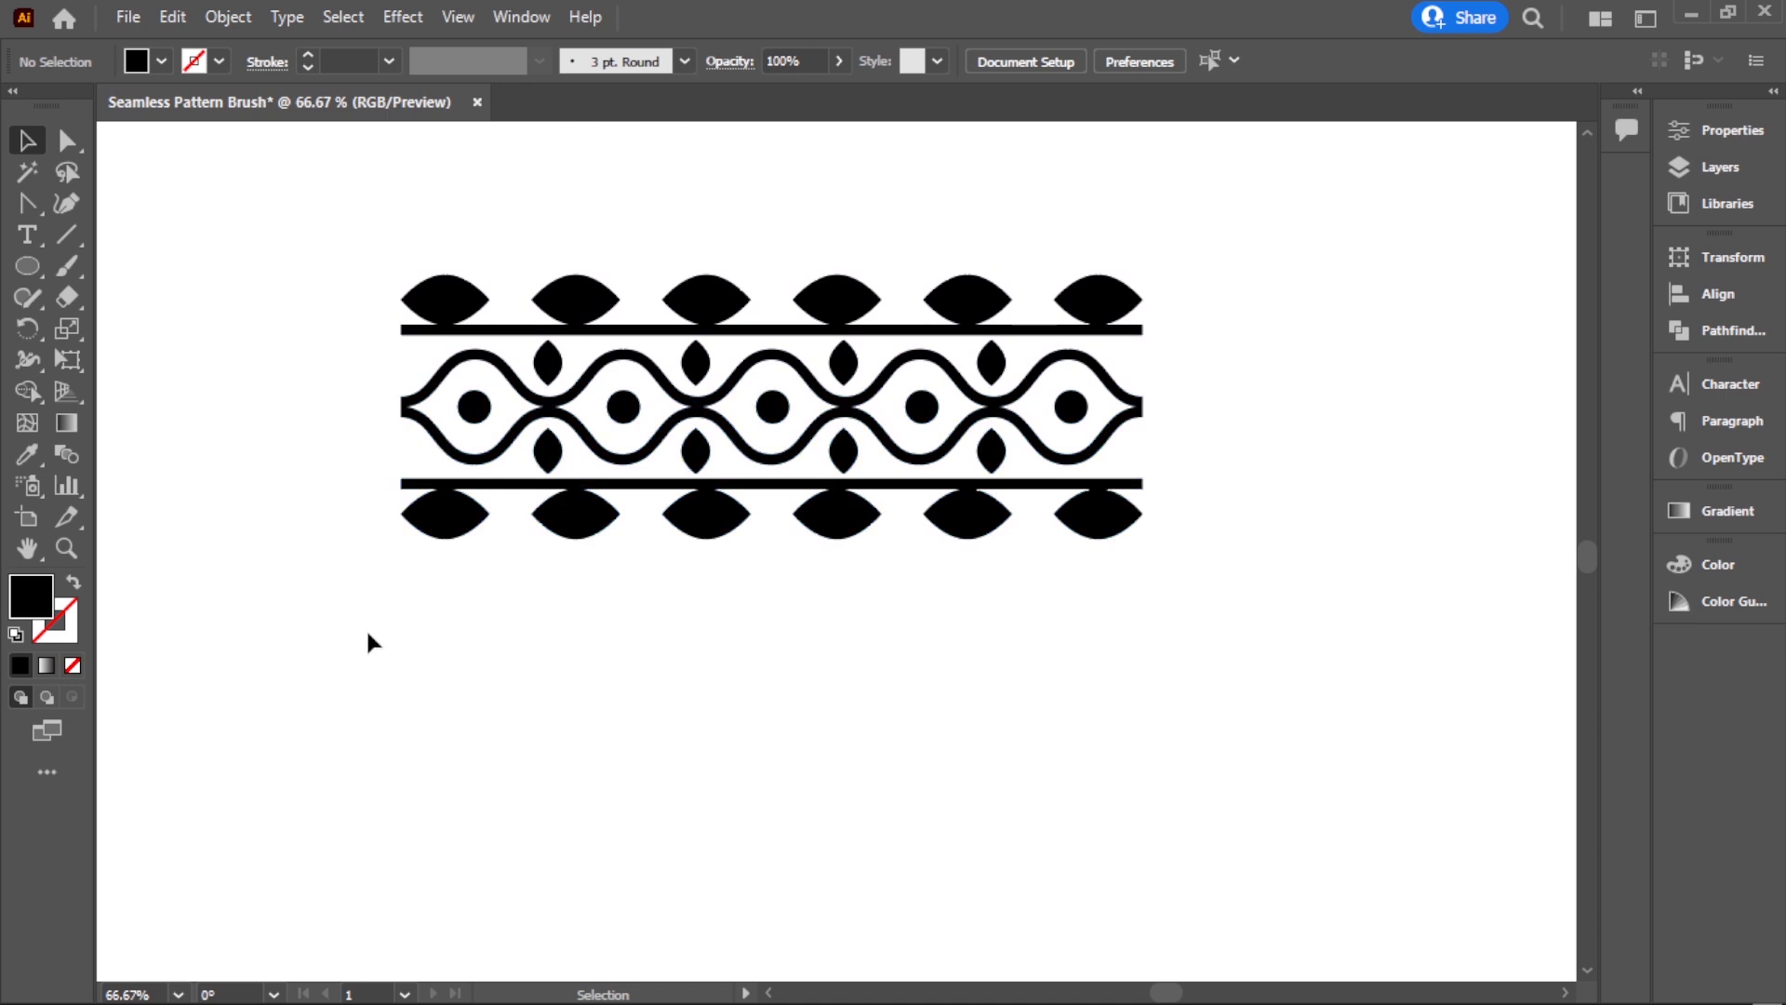
# Step: Show the list of available brushes next to the whole artboard
pyautogui.press('a')
pyautogui.keyDown('ctrl'); pyautogui.keyDown('alt'); pyautogui.click(798, 594); pyautogui.keyUp('alt'); pyautogui.keyUp('ctrl')
pyautogui.keyDown('ctrl'); pyautogui.keyDown('alt'); pyautogui.click(798, 593); pyautogui.keyUp('alt'); pyautogui.keyUp('ctrl')
pyautogui.keyDown('ctrl'); pyautogui.keyDown('alt'); pyautogui.click(798, 594); pyautogui.keyUp('alt'); pyautogui.keyUp('ctrl')
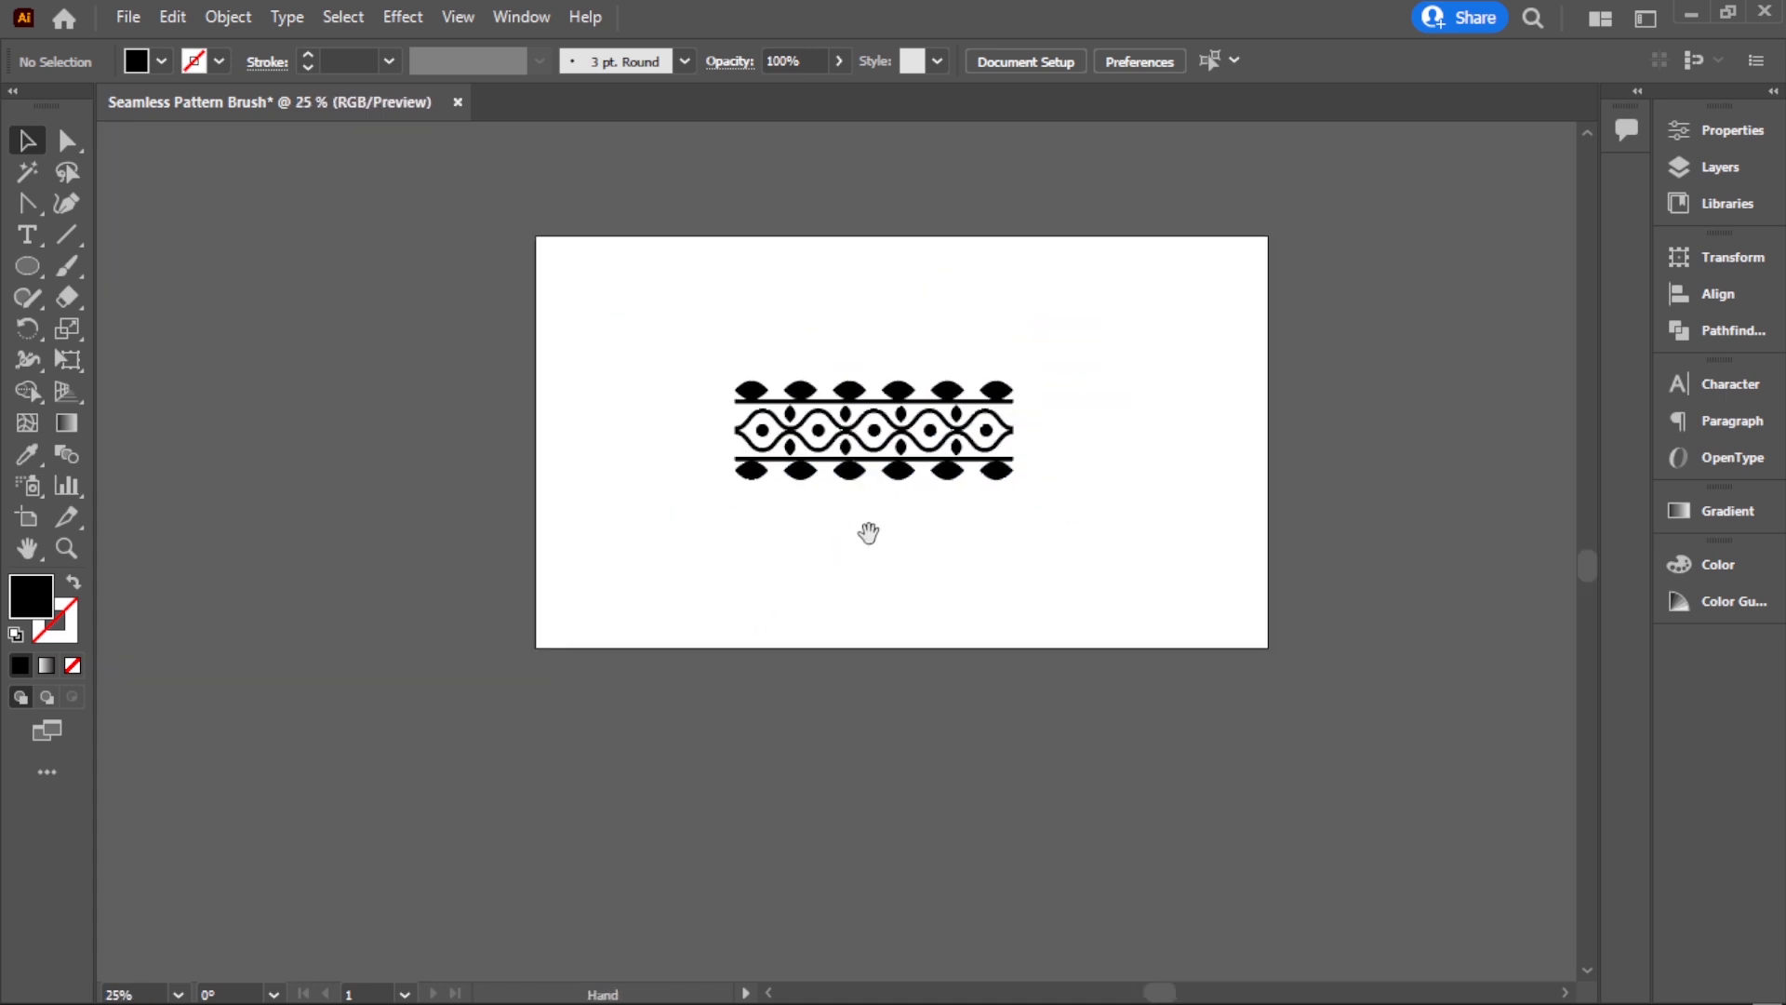
pyautogui.moveTo(896, 488); pyautogui.dragTo(735, 543)
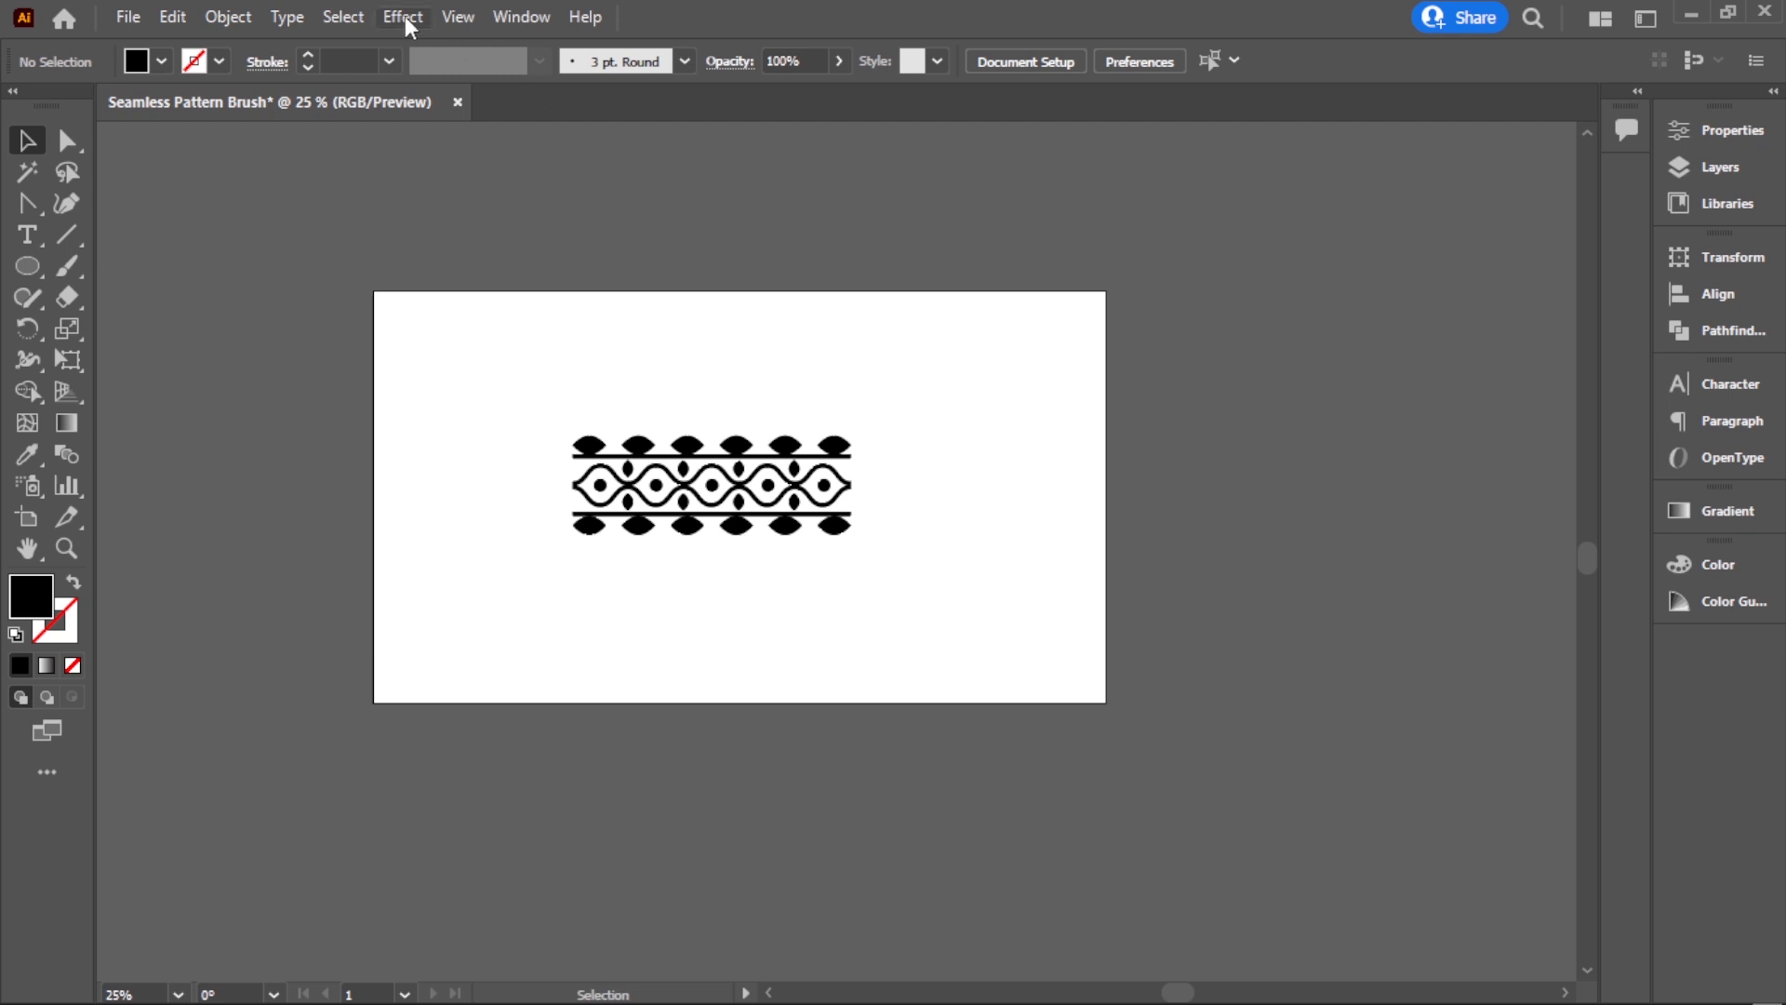
pyautogui.click(446, 16)
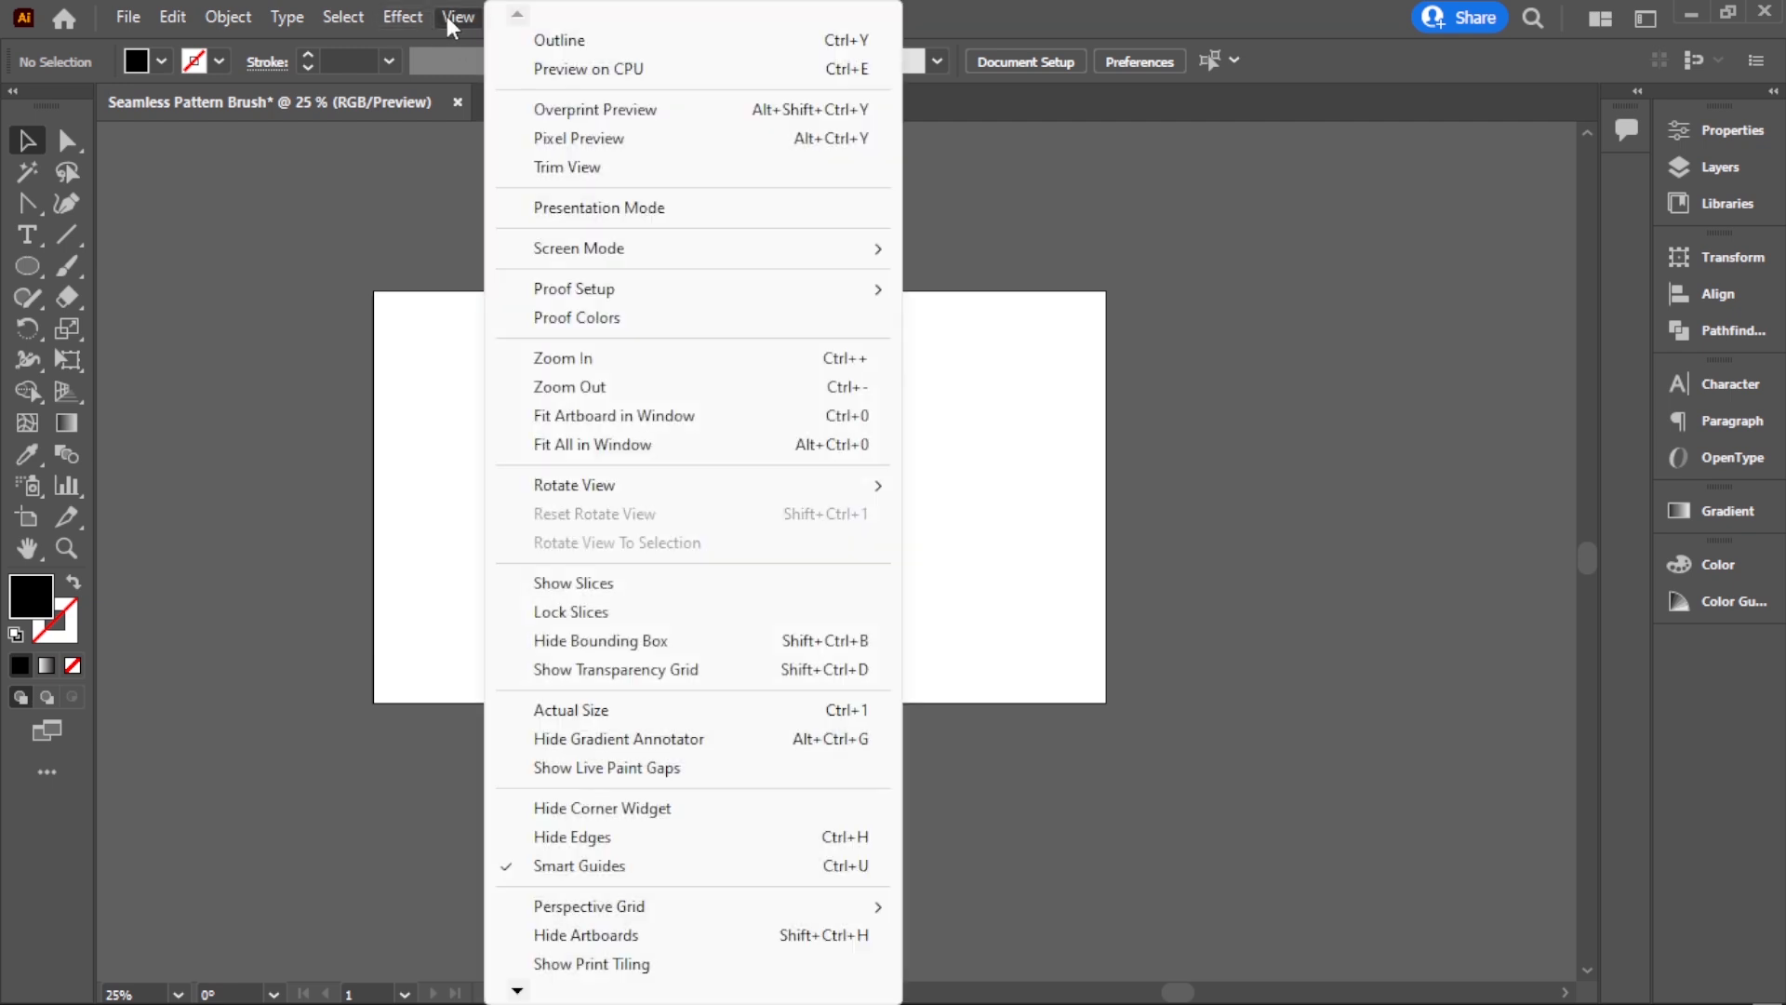
pyautogui.click(446, 17)
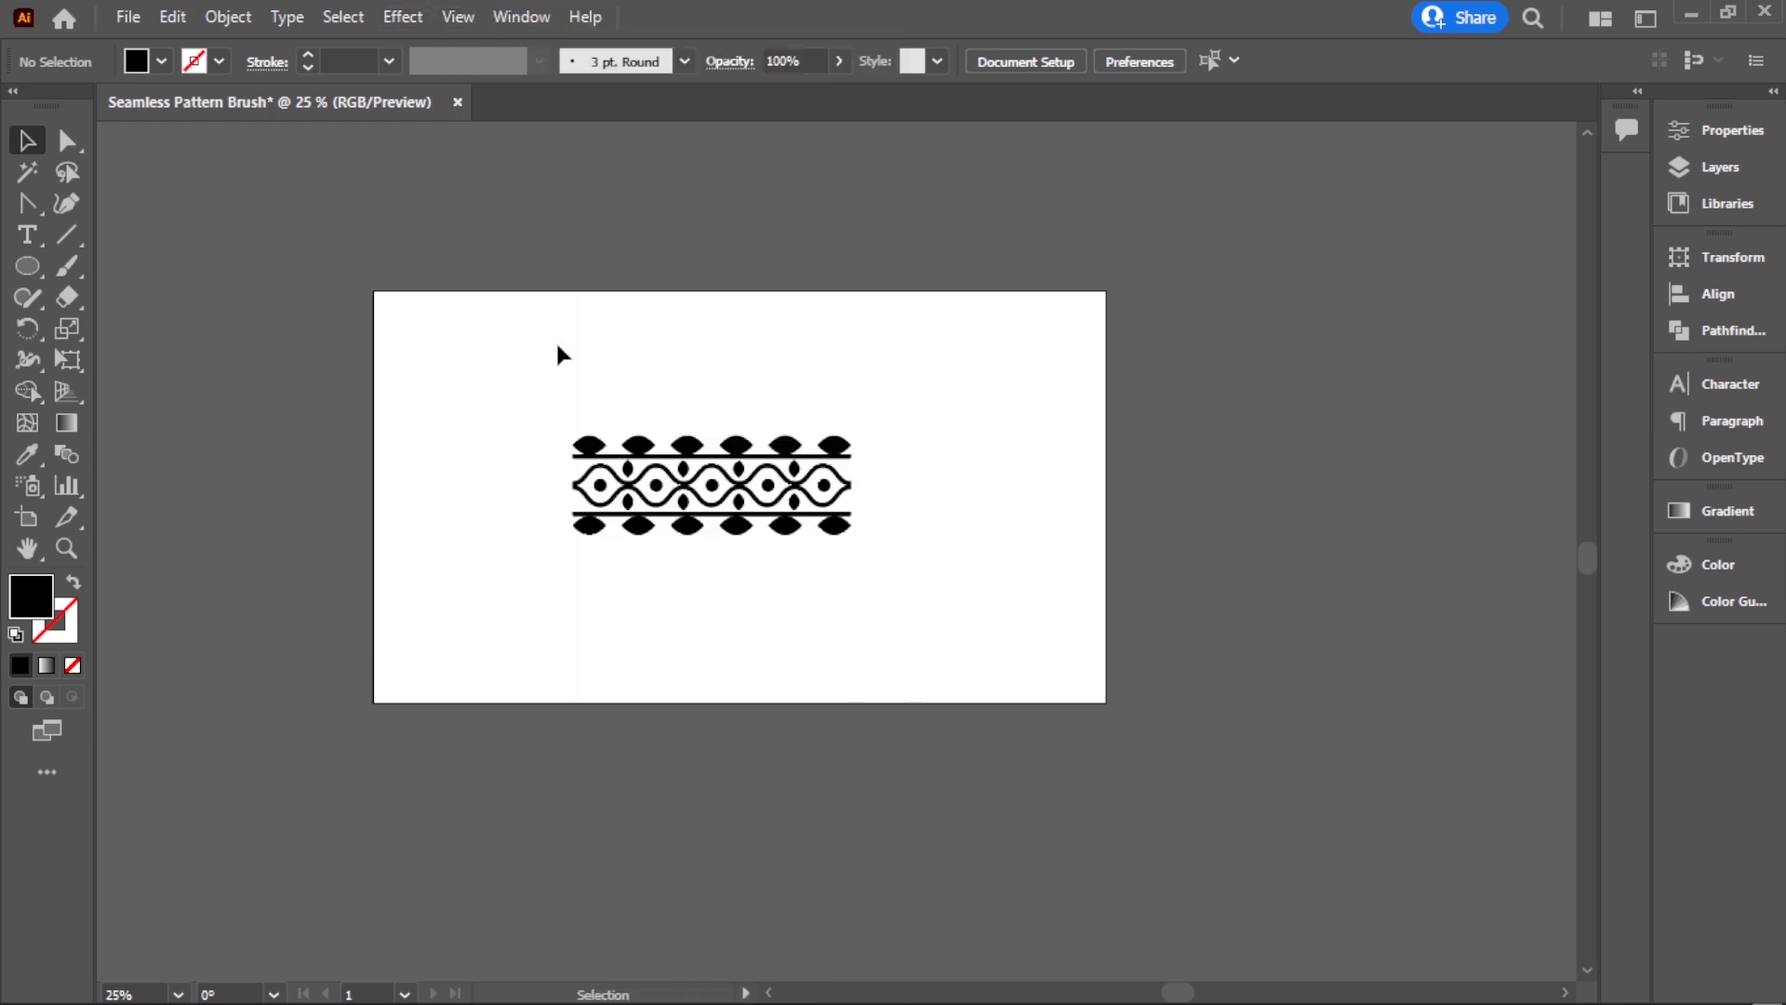
pyautogui.click(514, 23)
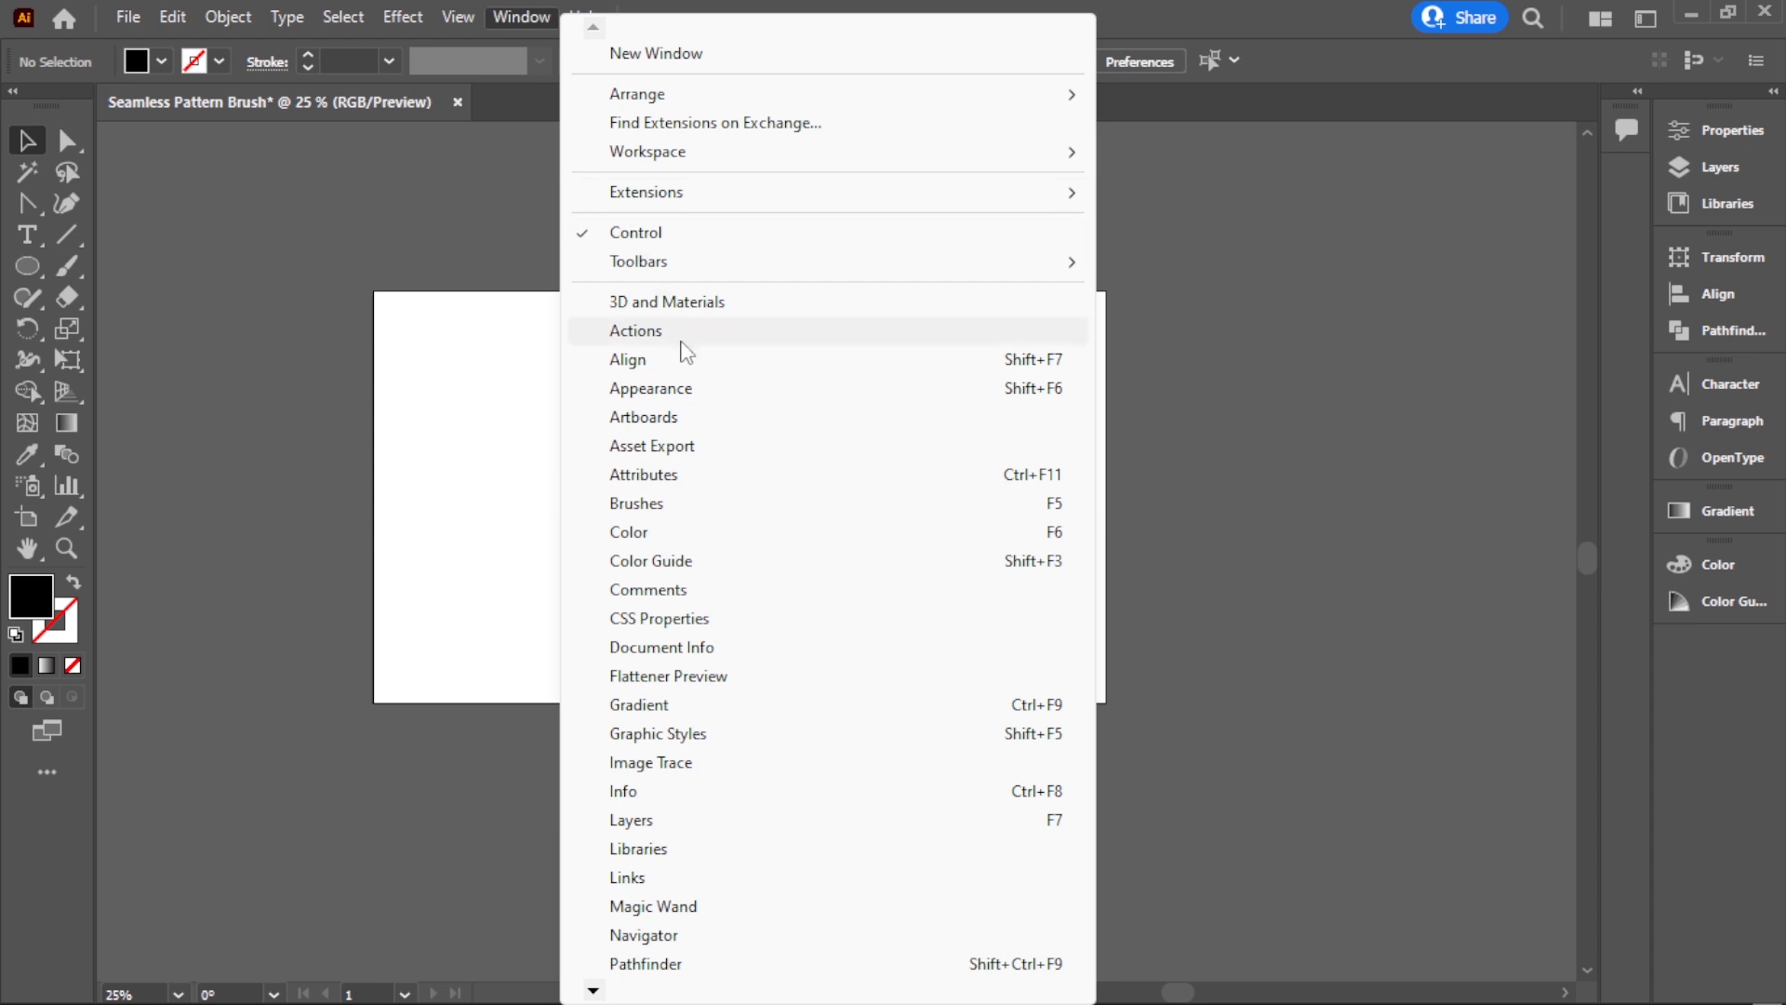
pyautogui.click(688, 505)
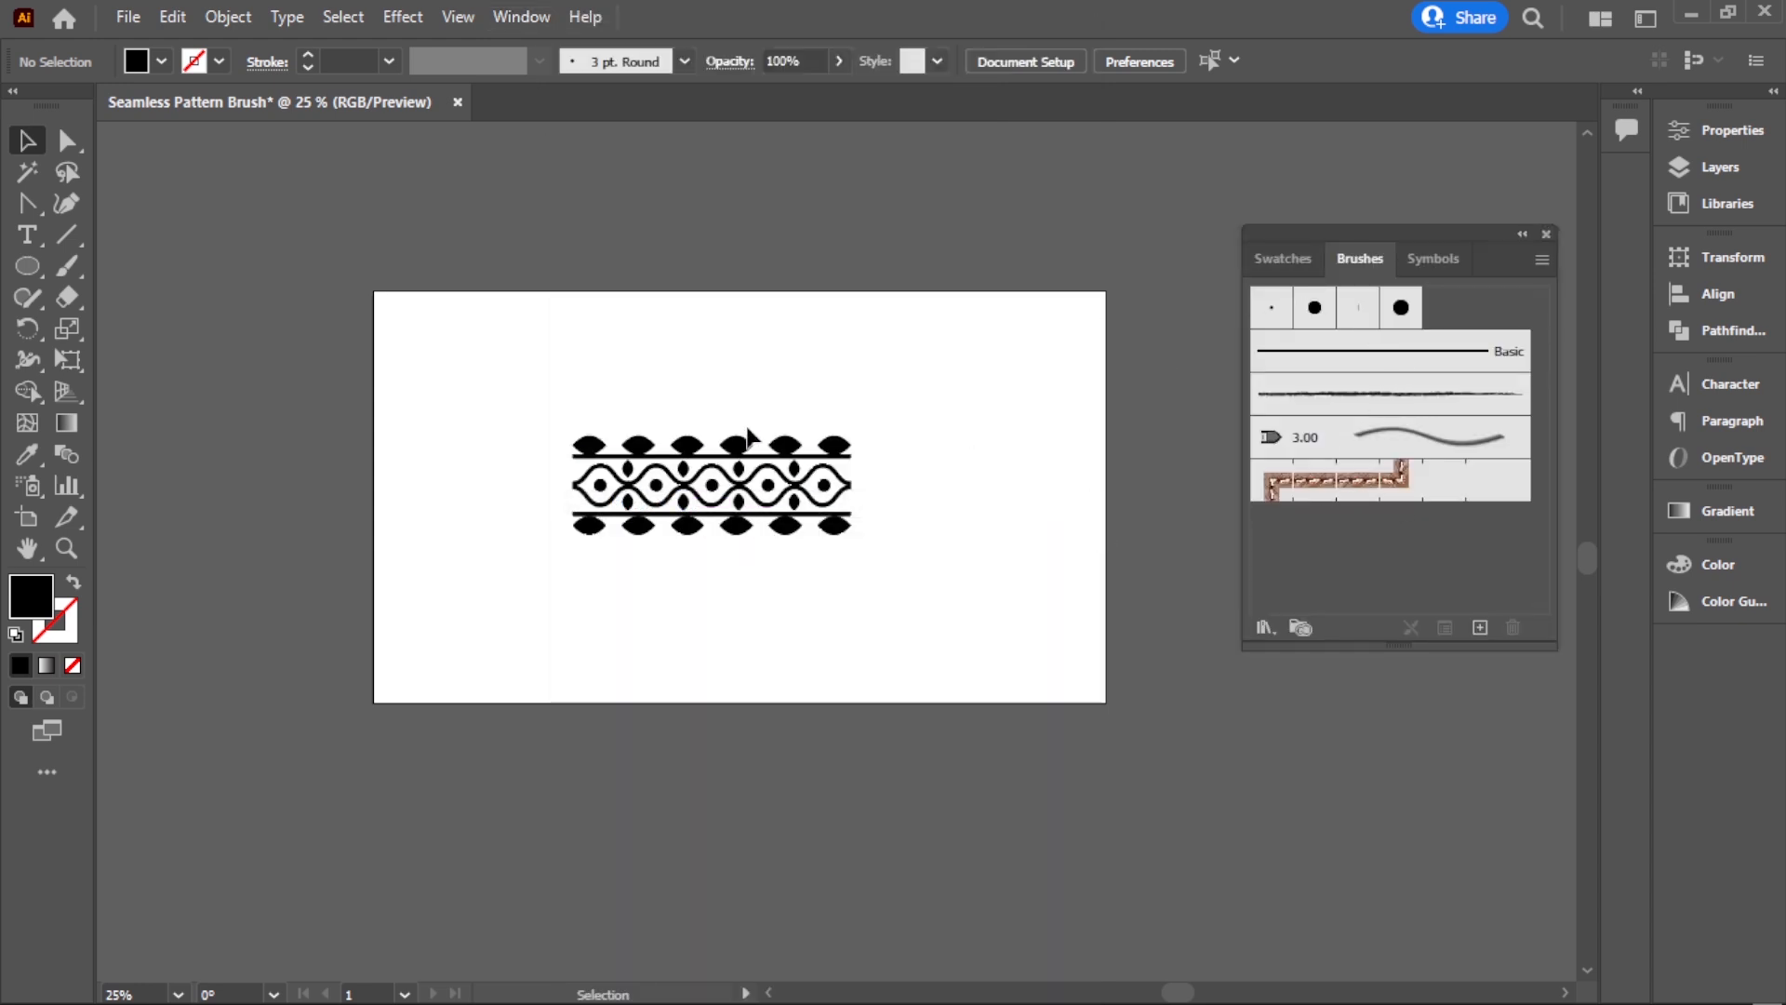
# Step: Start a new Pattern Brush from the grouped pattern
pyautogui.moveTo(828, 437); pyautogui.dragTo(1332, 527)
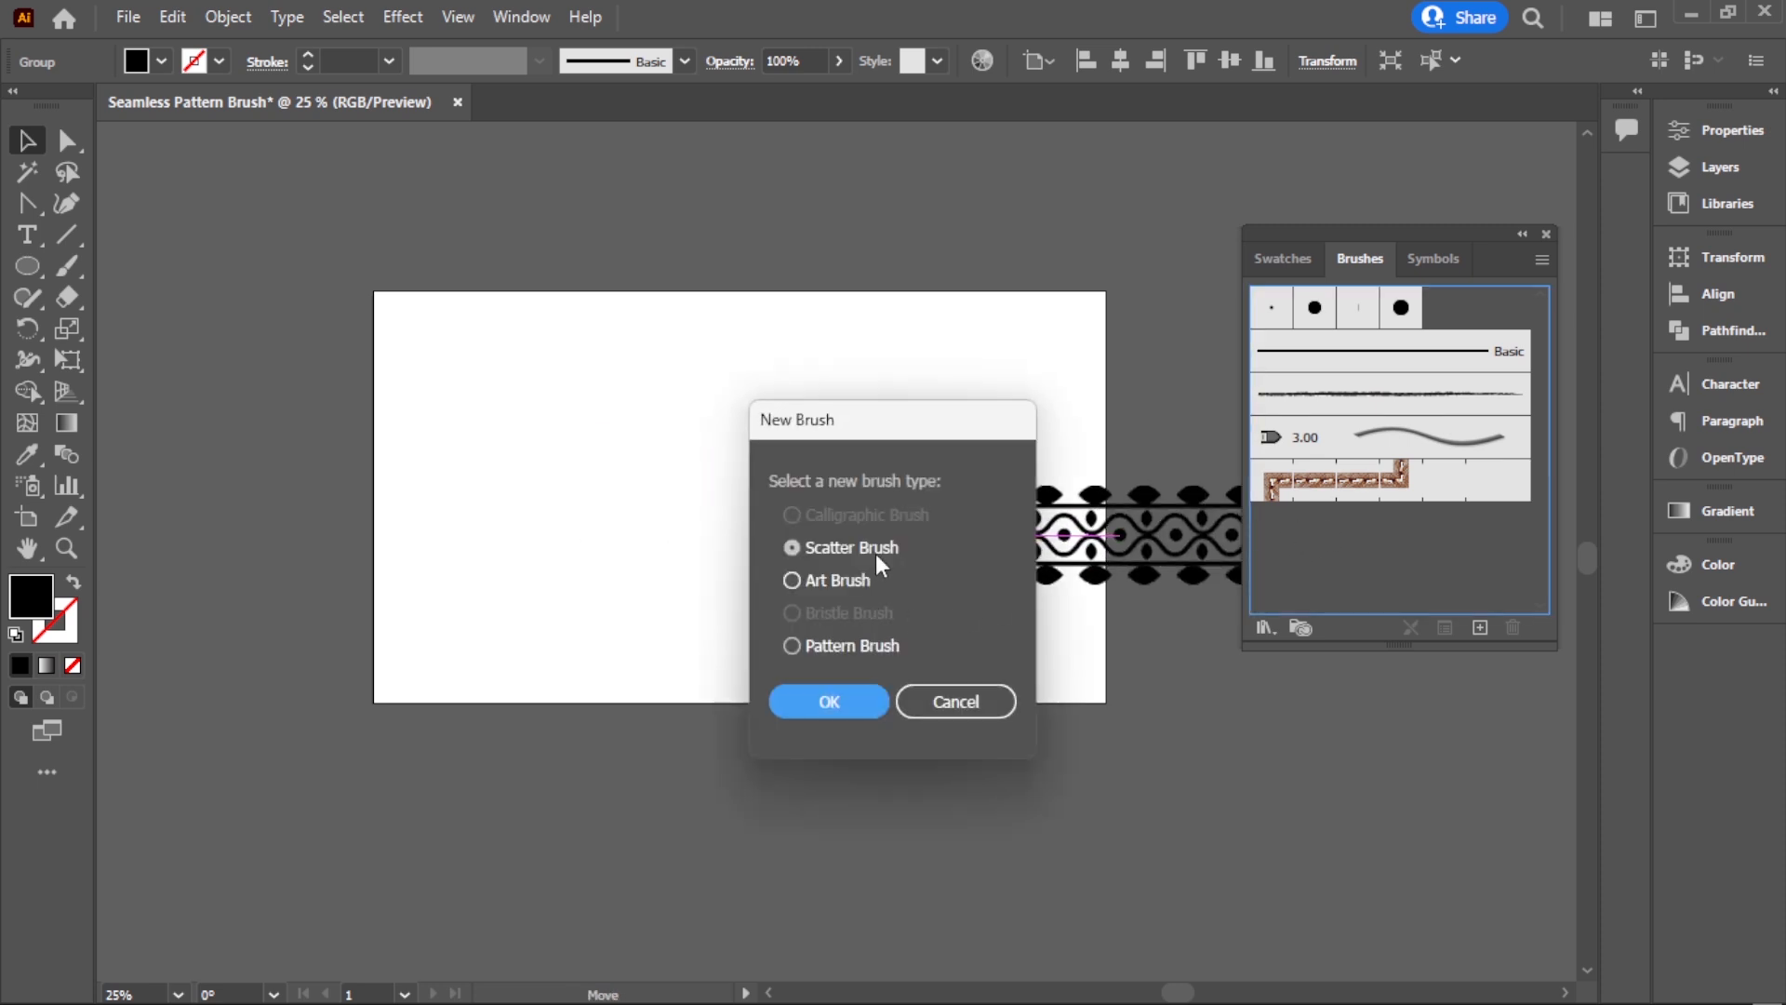
pyautogui.moveTo(889, 419); pyautogui.dragTo(729, 291)
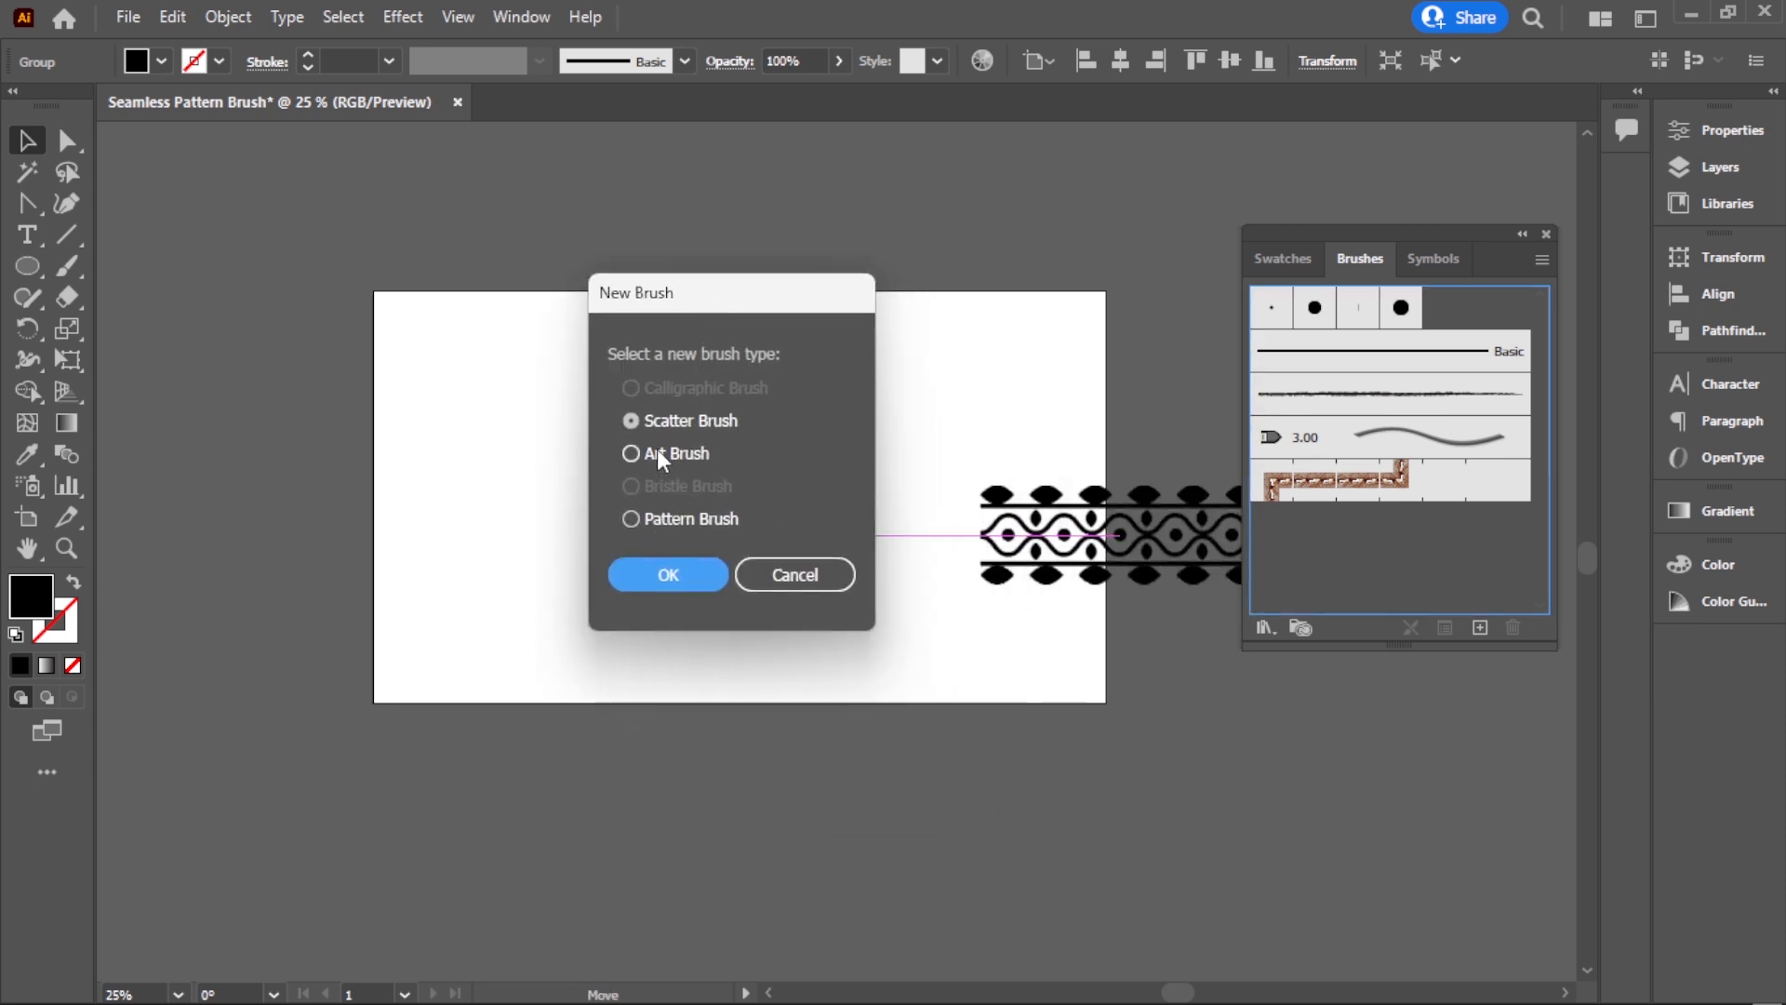
pyautogui.click(633, 519)
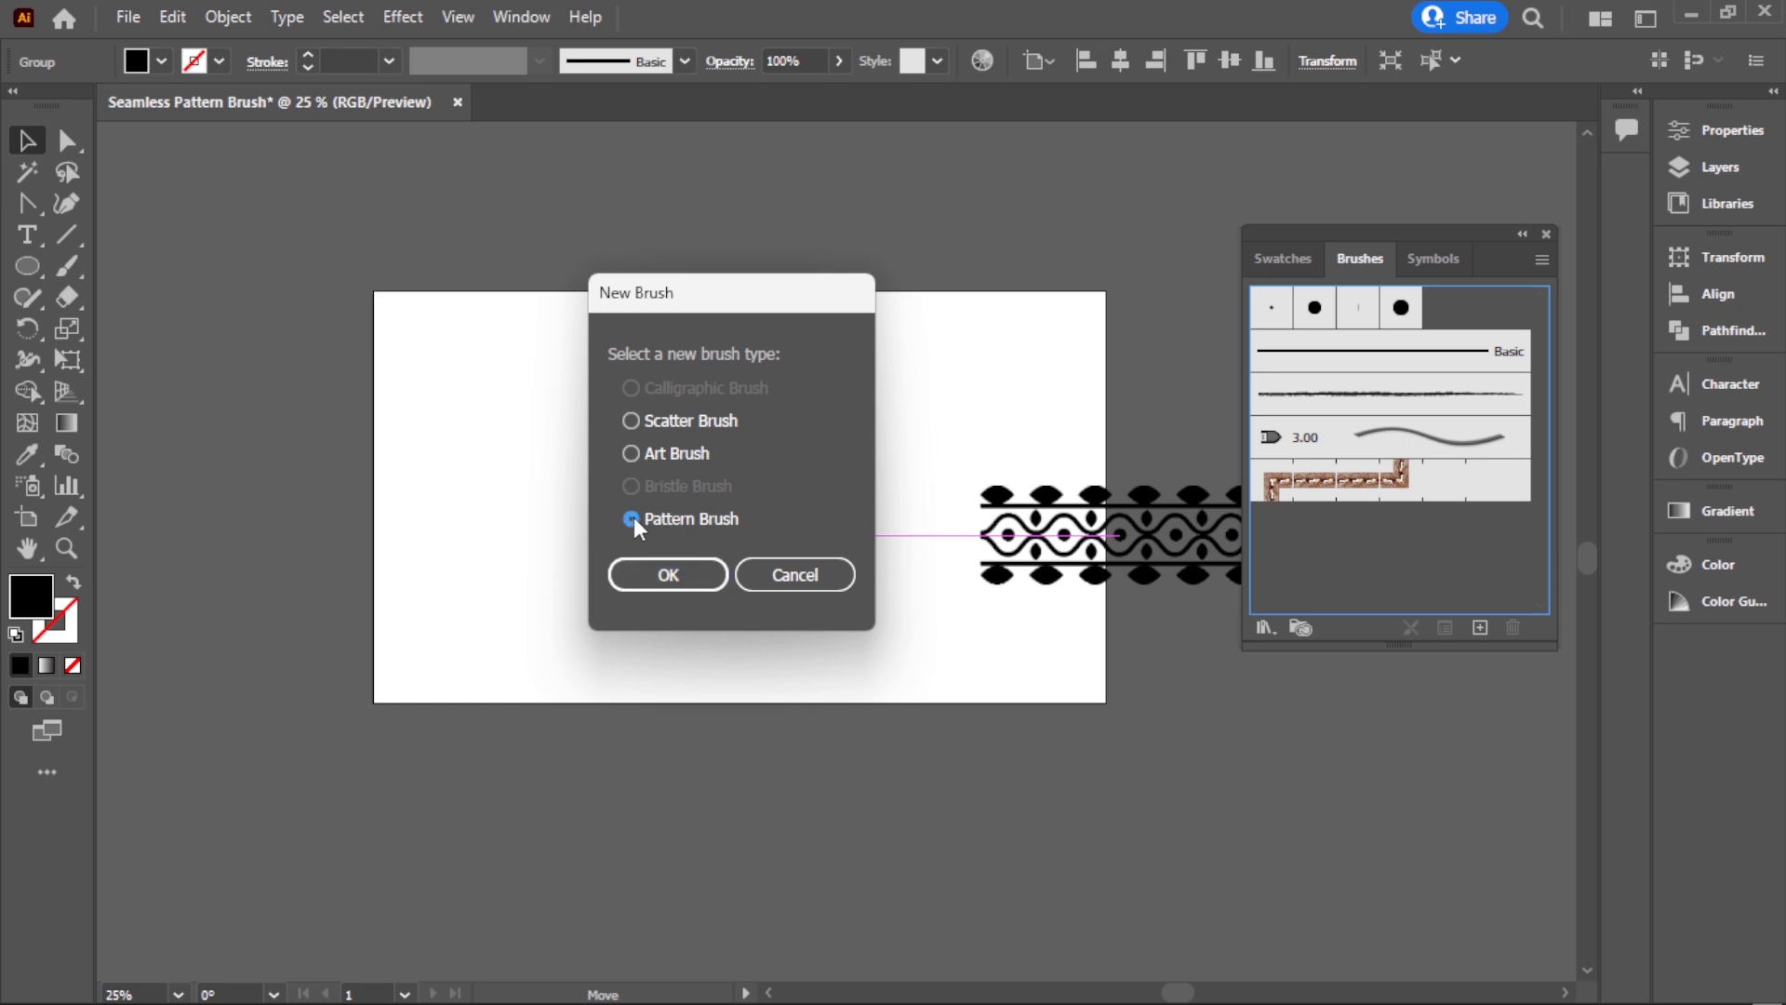
pyautogui.click(689, 573)
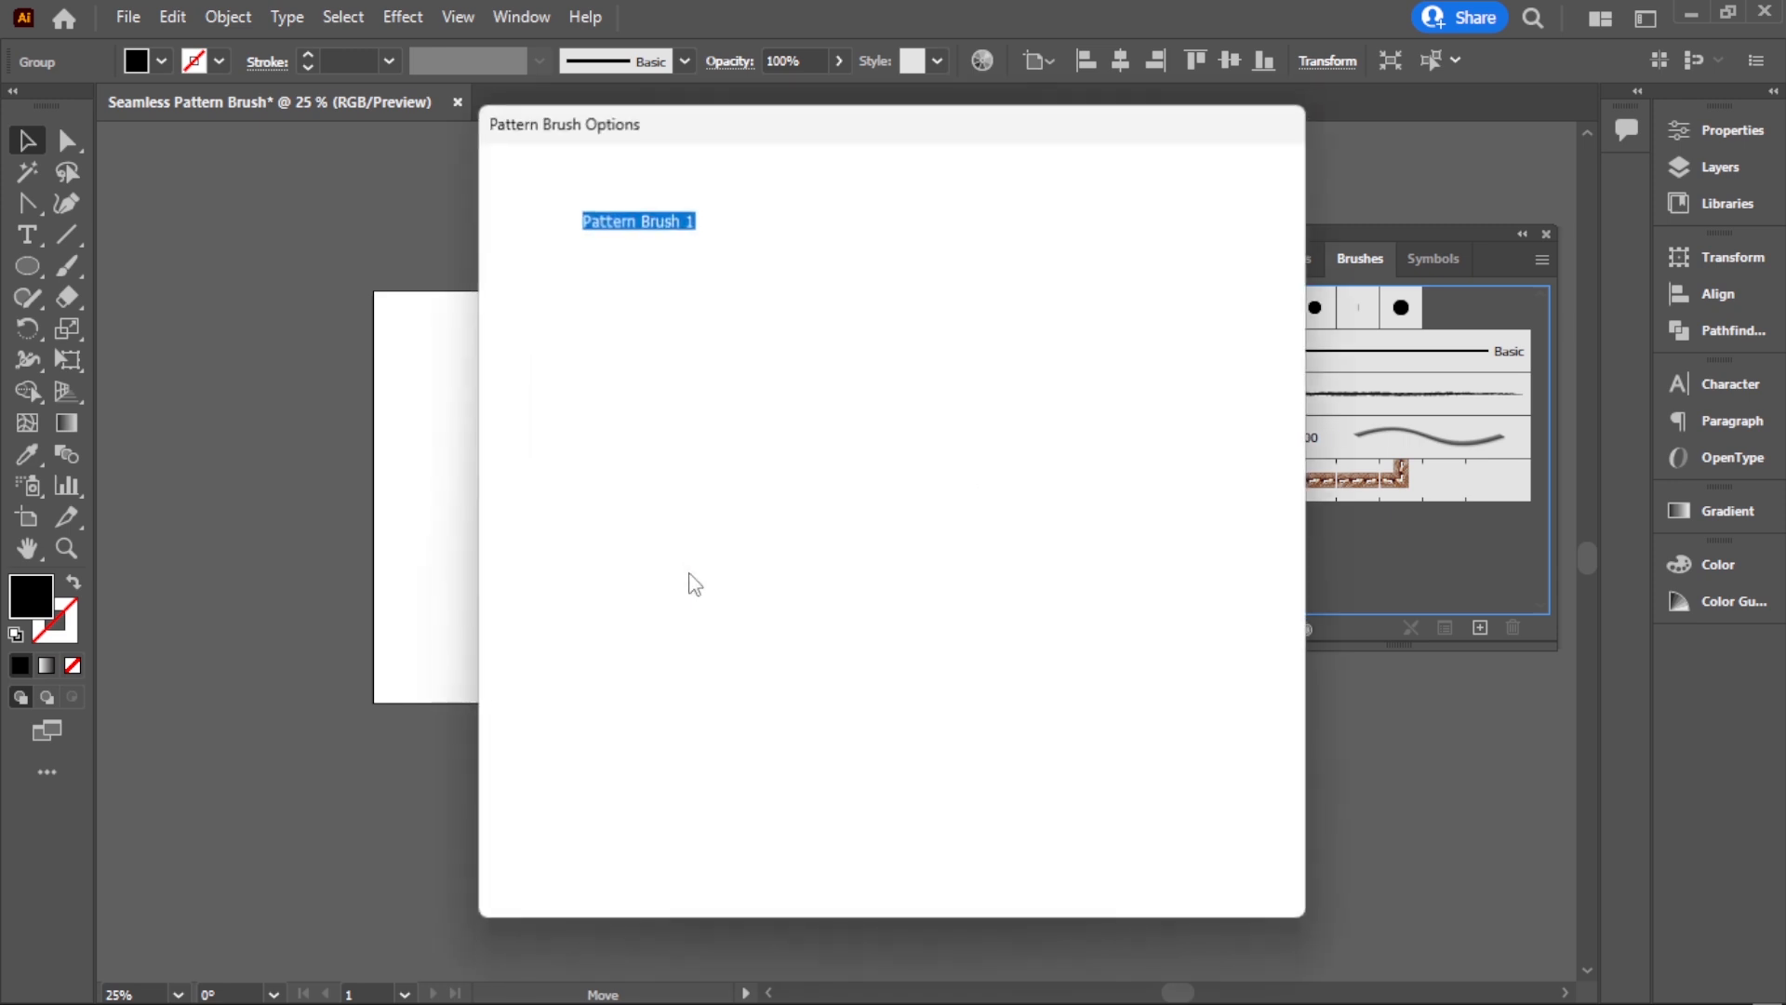
# Step: Set the pattern brush's outer corner tile to Auto-Between
pyautogui.moveTo(769, 141); pyautogui.dragTo(521, 180)
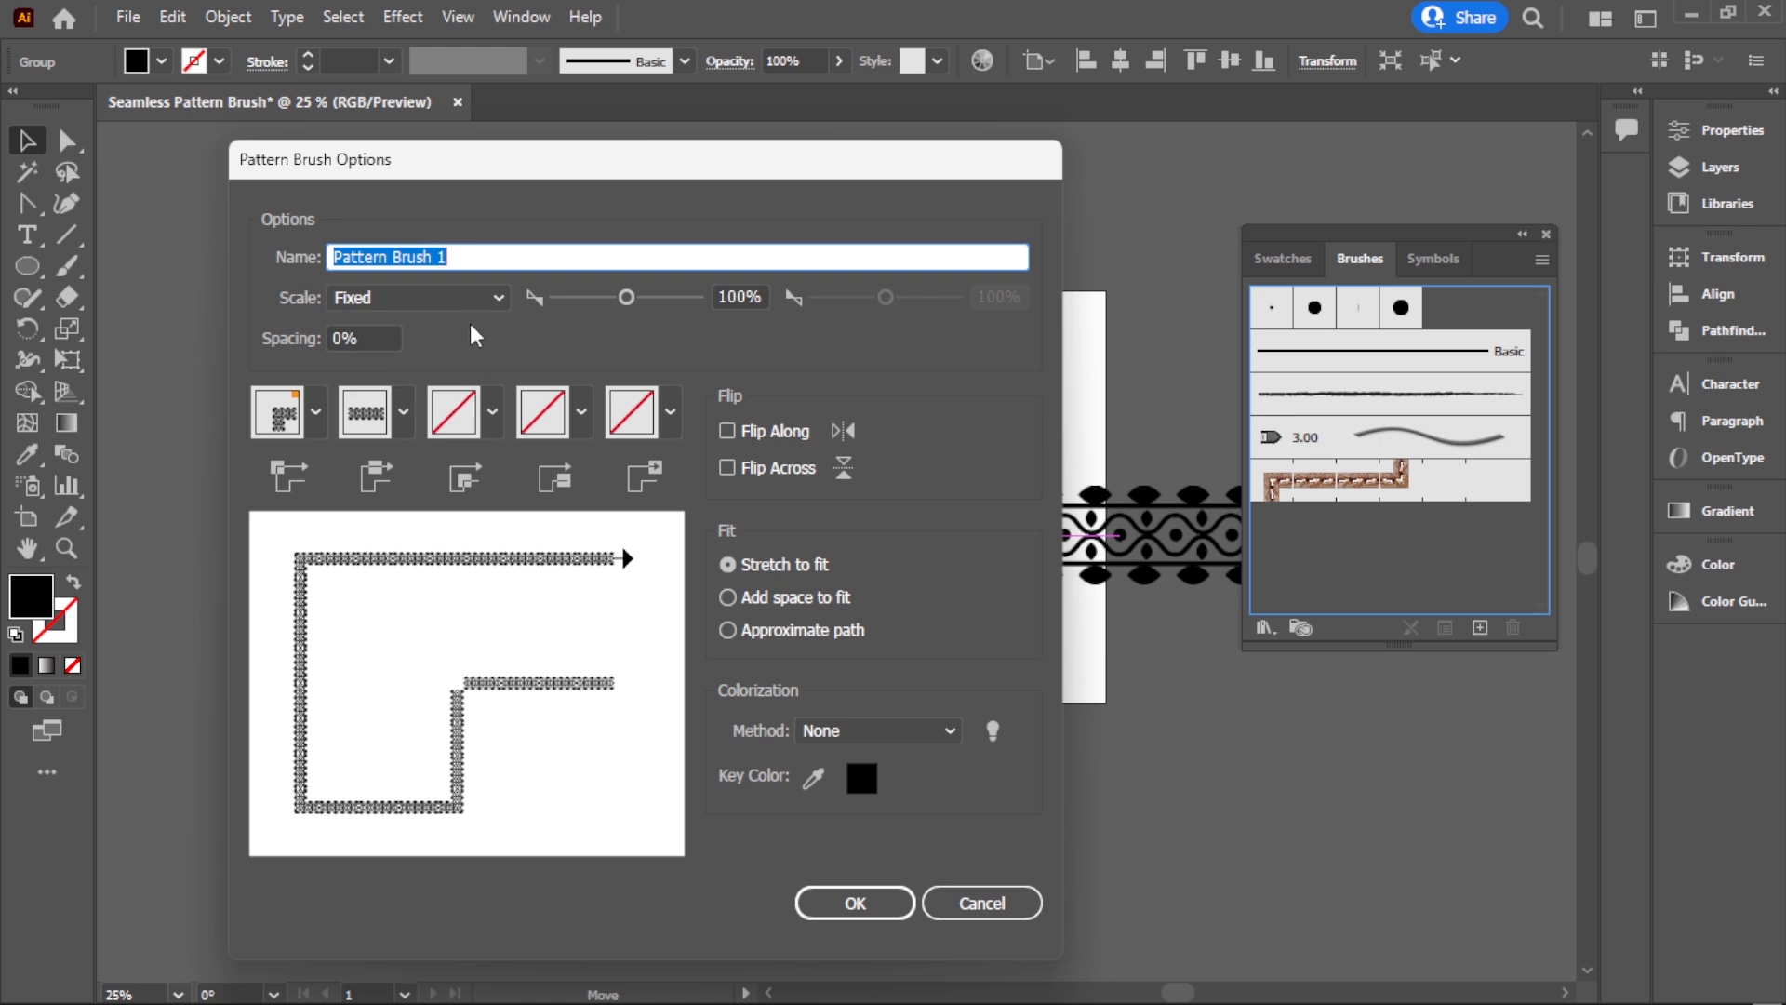
pyautogui.click(315, 415)
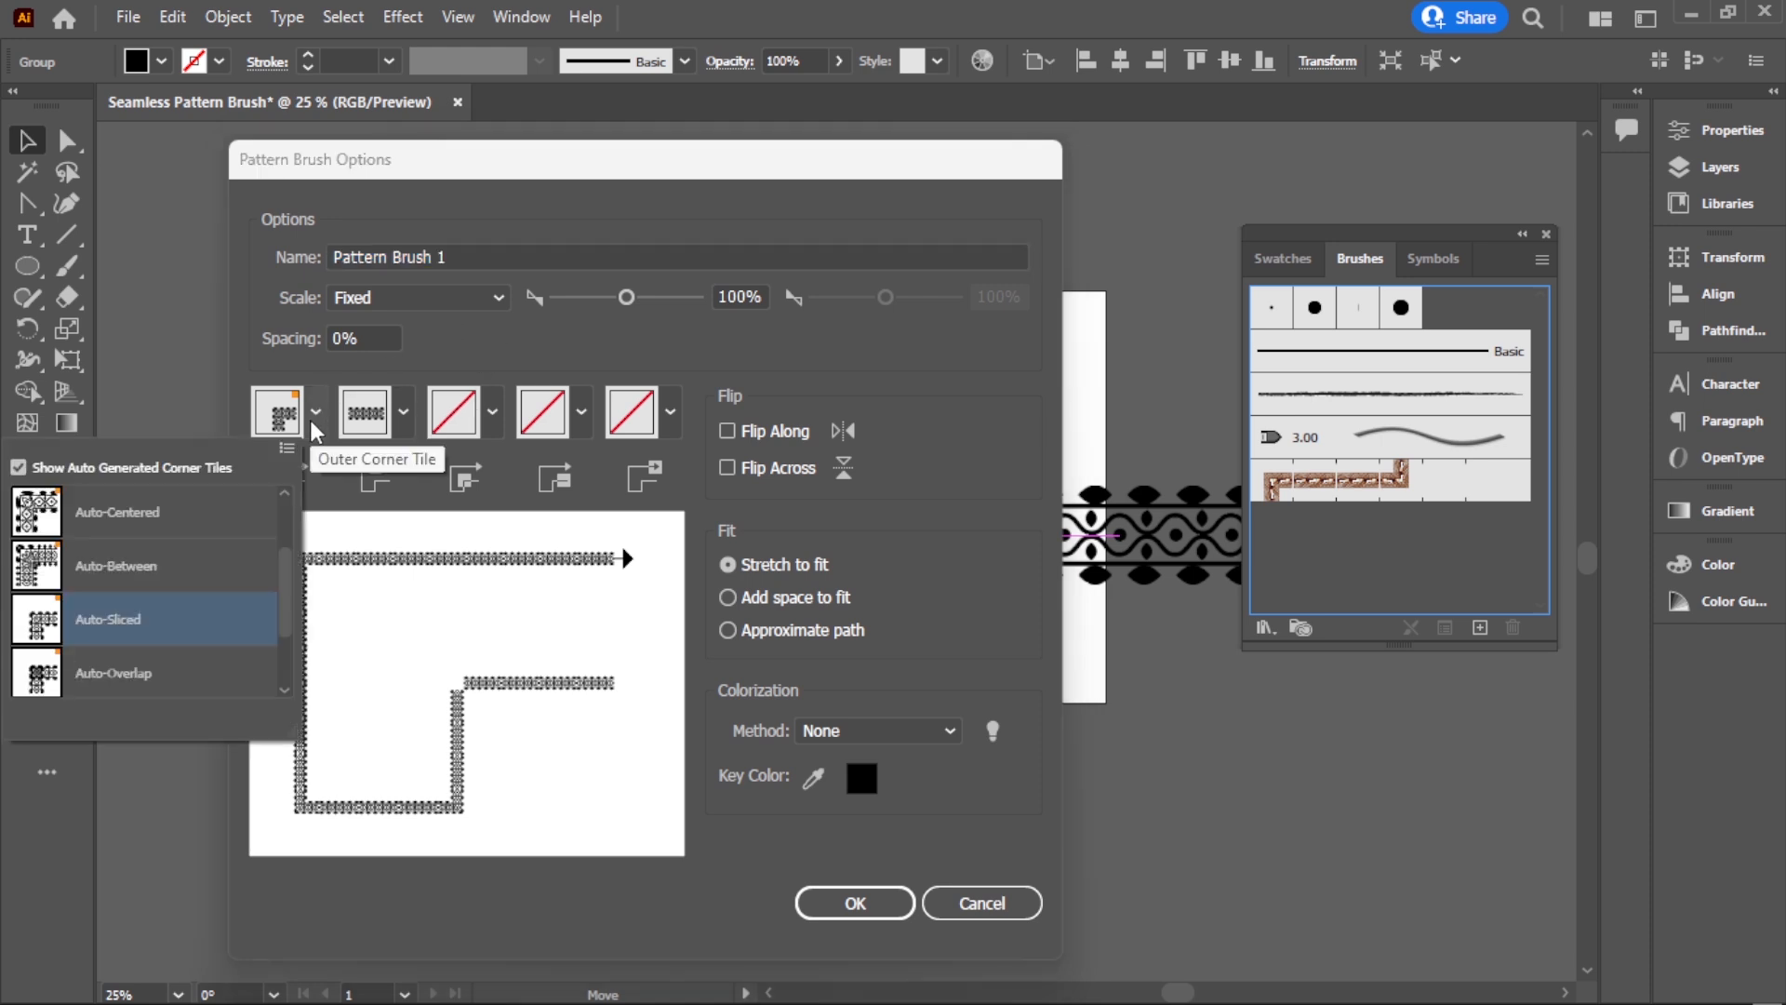
pyautogui.click(138, 575)
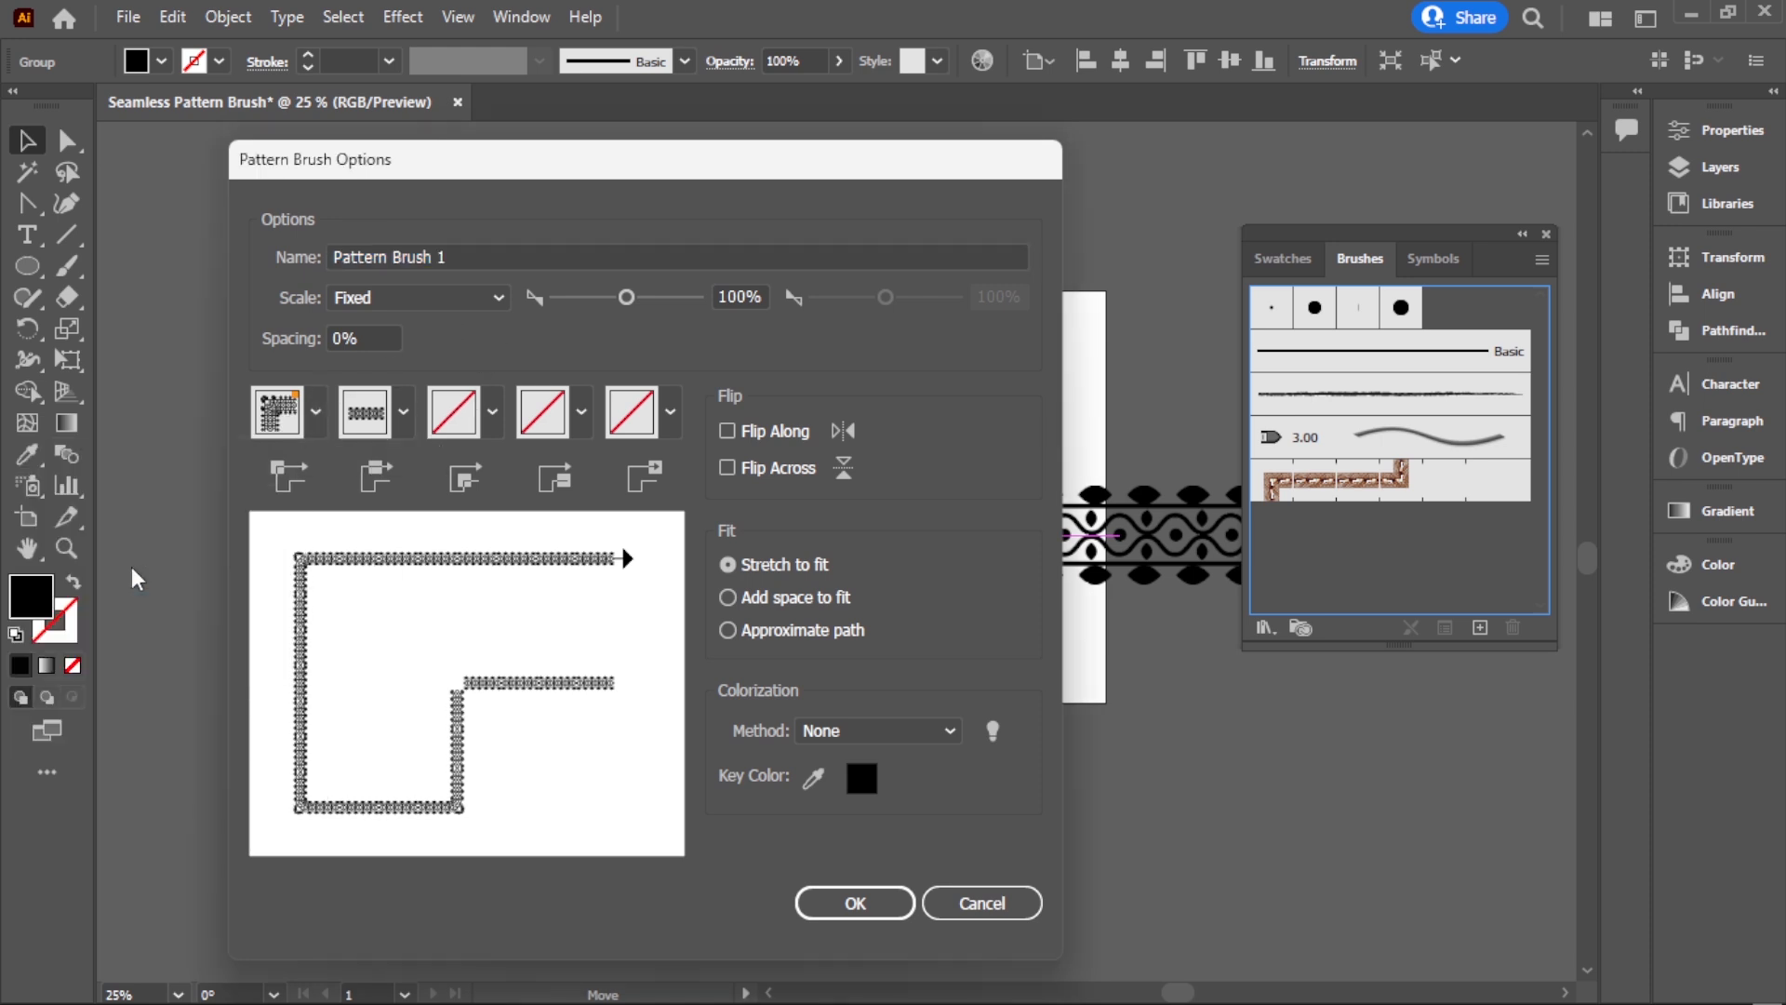
# Step: Set the pattern brush's inner corner tile to Auto-Between and save the brush
pyautogui.click(402, 412)
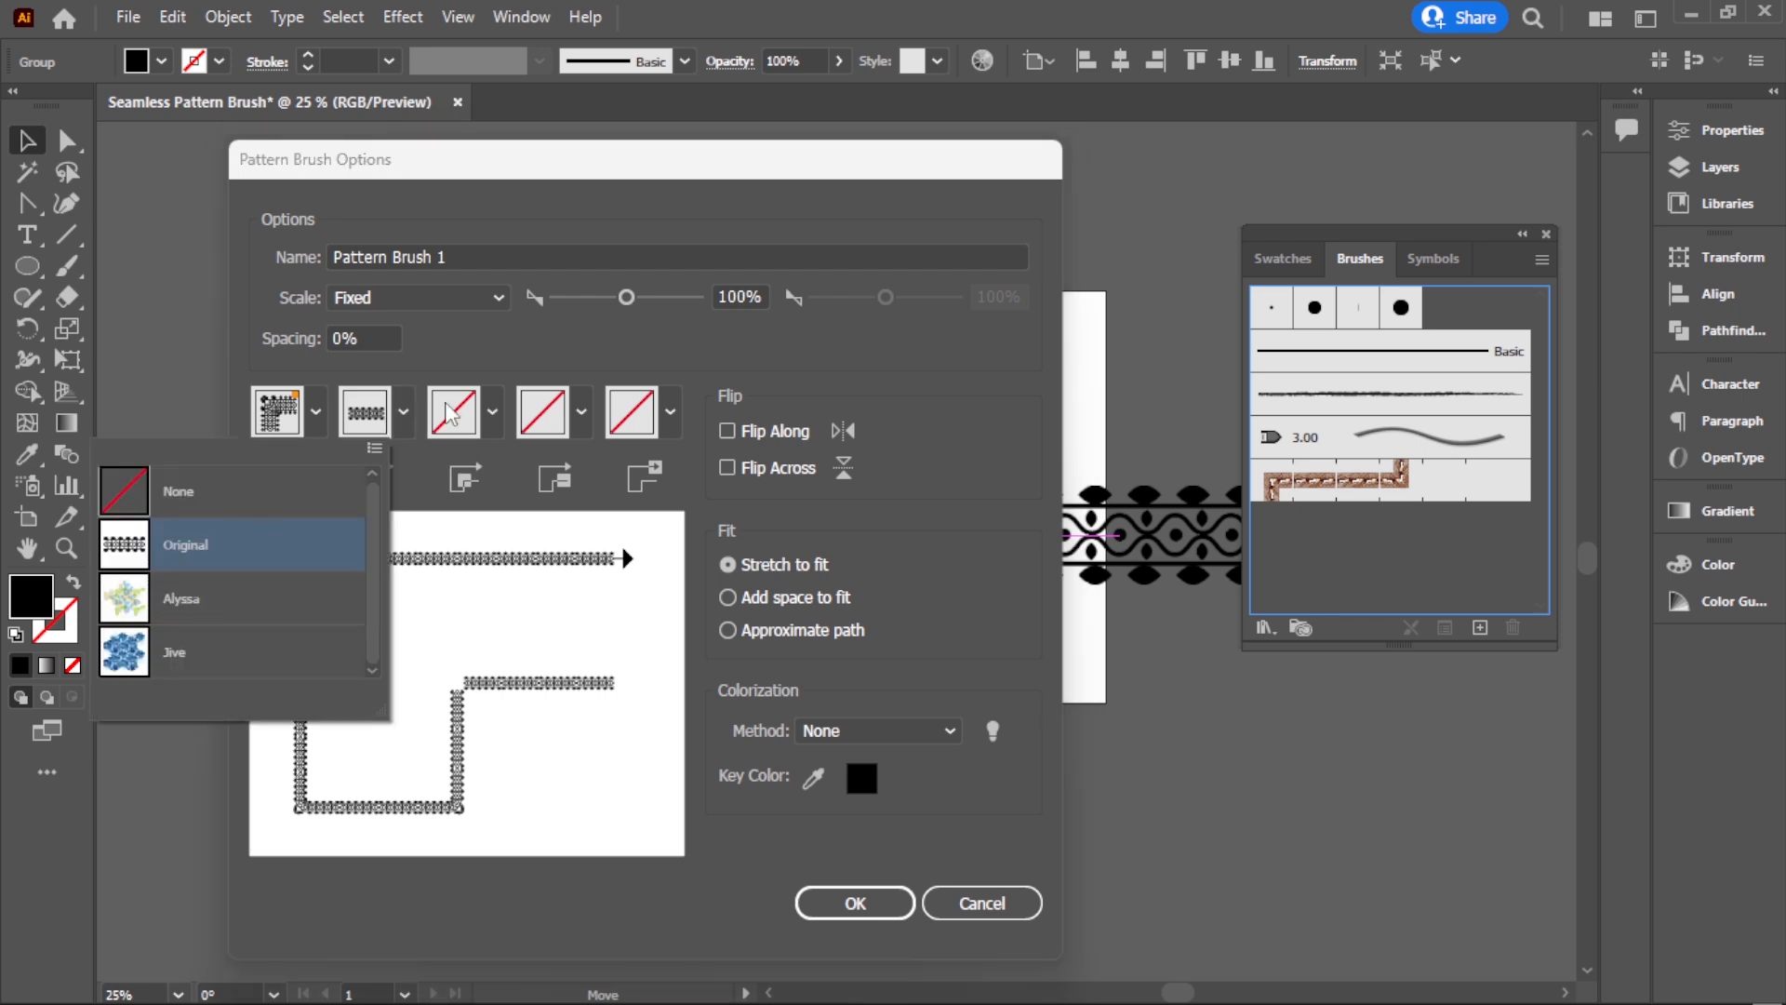
pyautogui.click(450, 412)
pyautogui.click(493, 412)
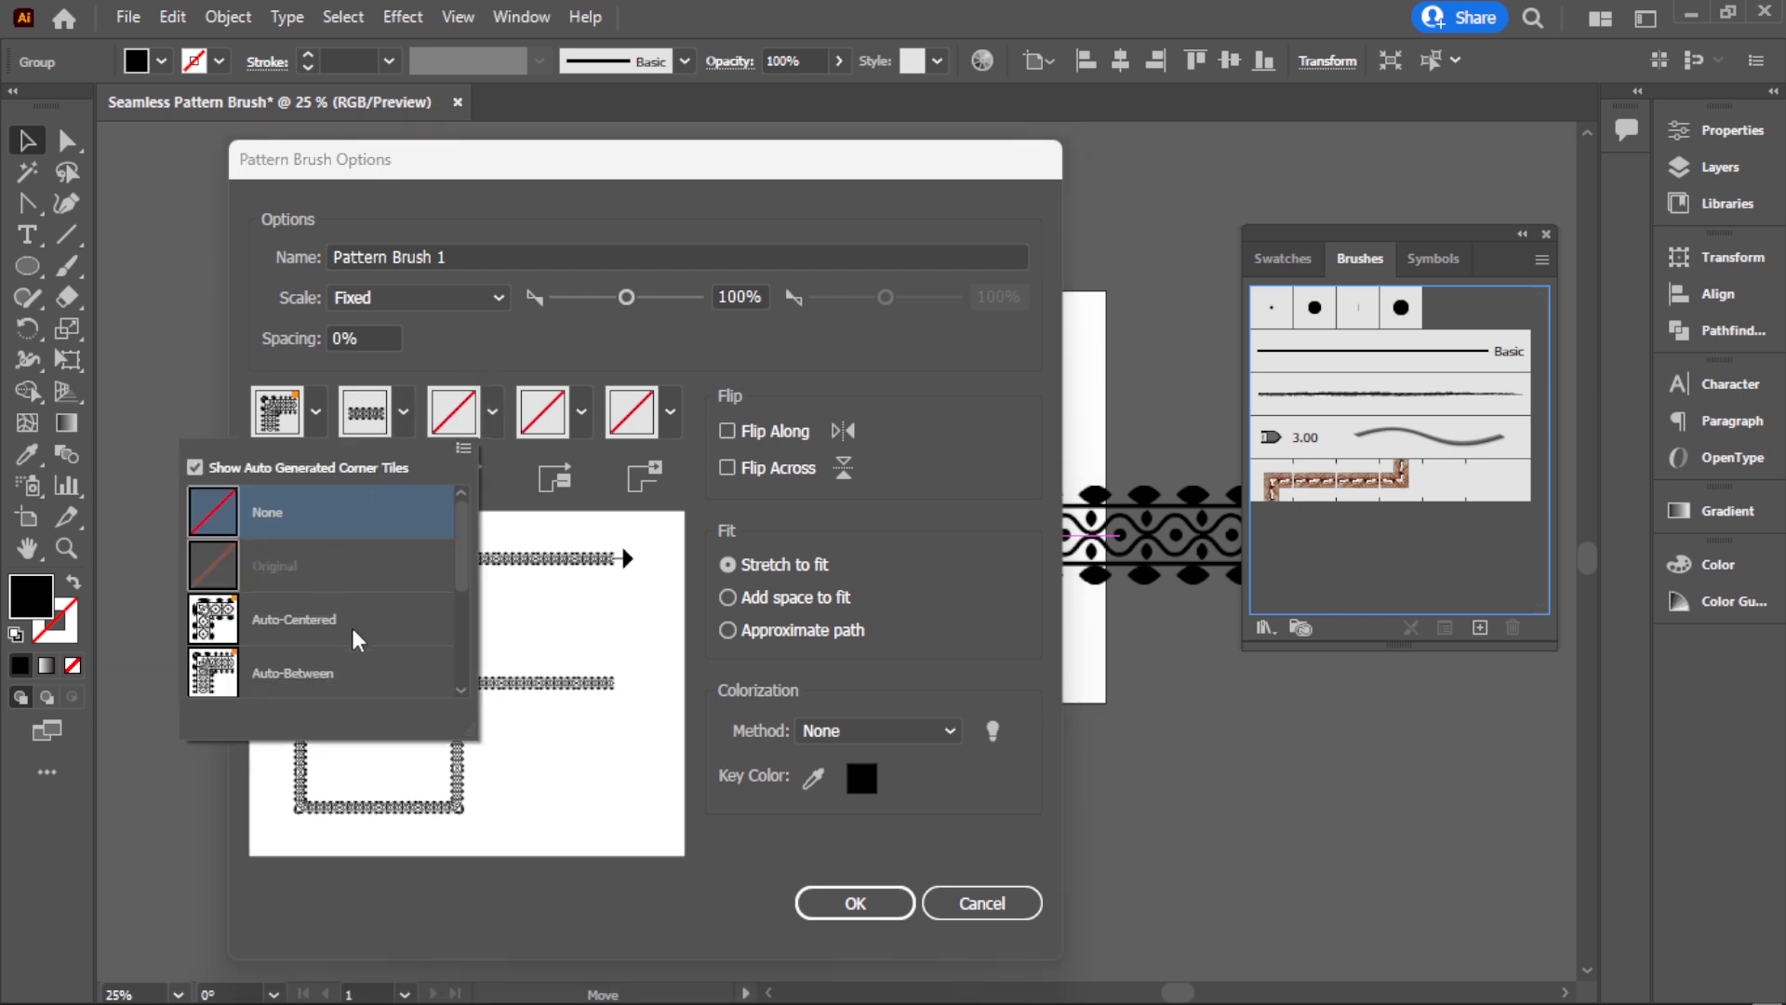
pyautogui.scroll(-2, 409, 605)
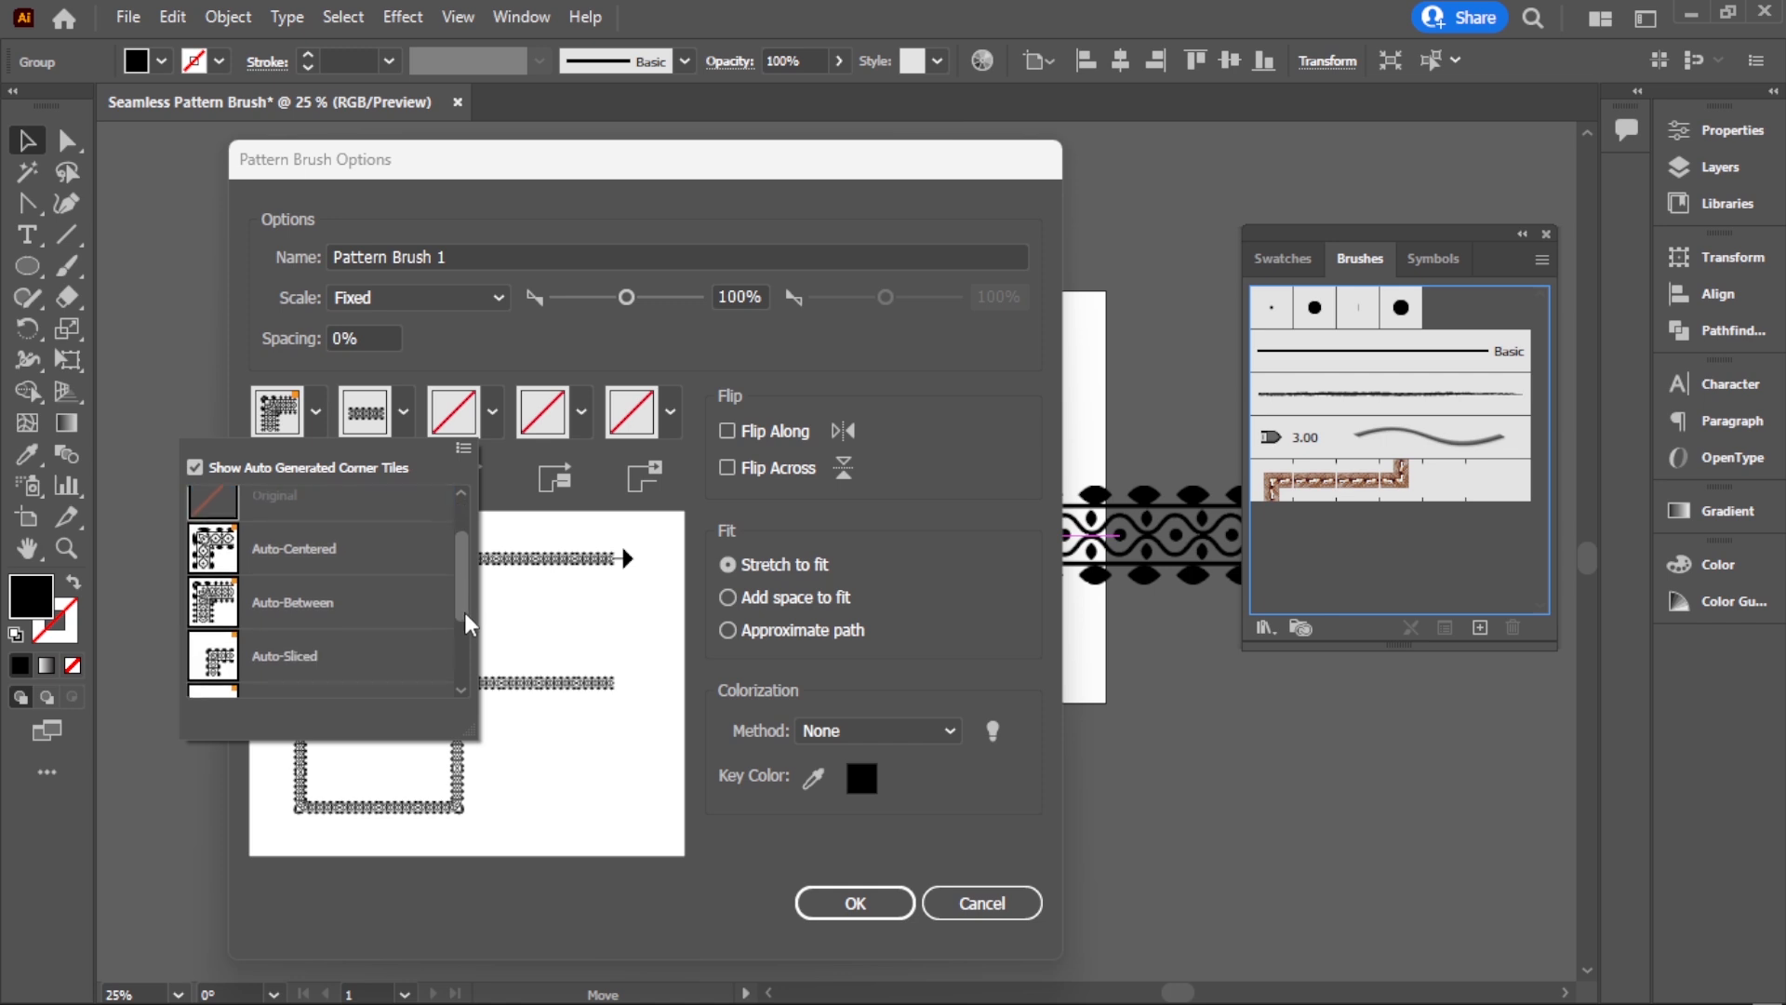
pyautogui.click(373, 610)
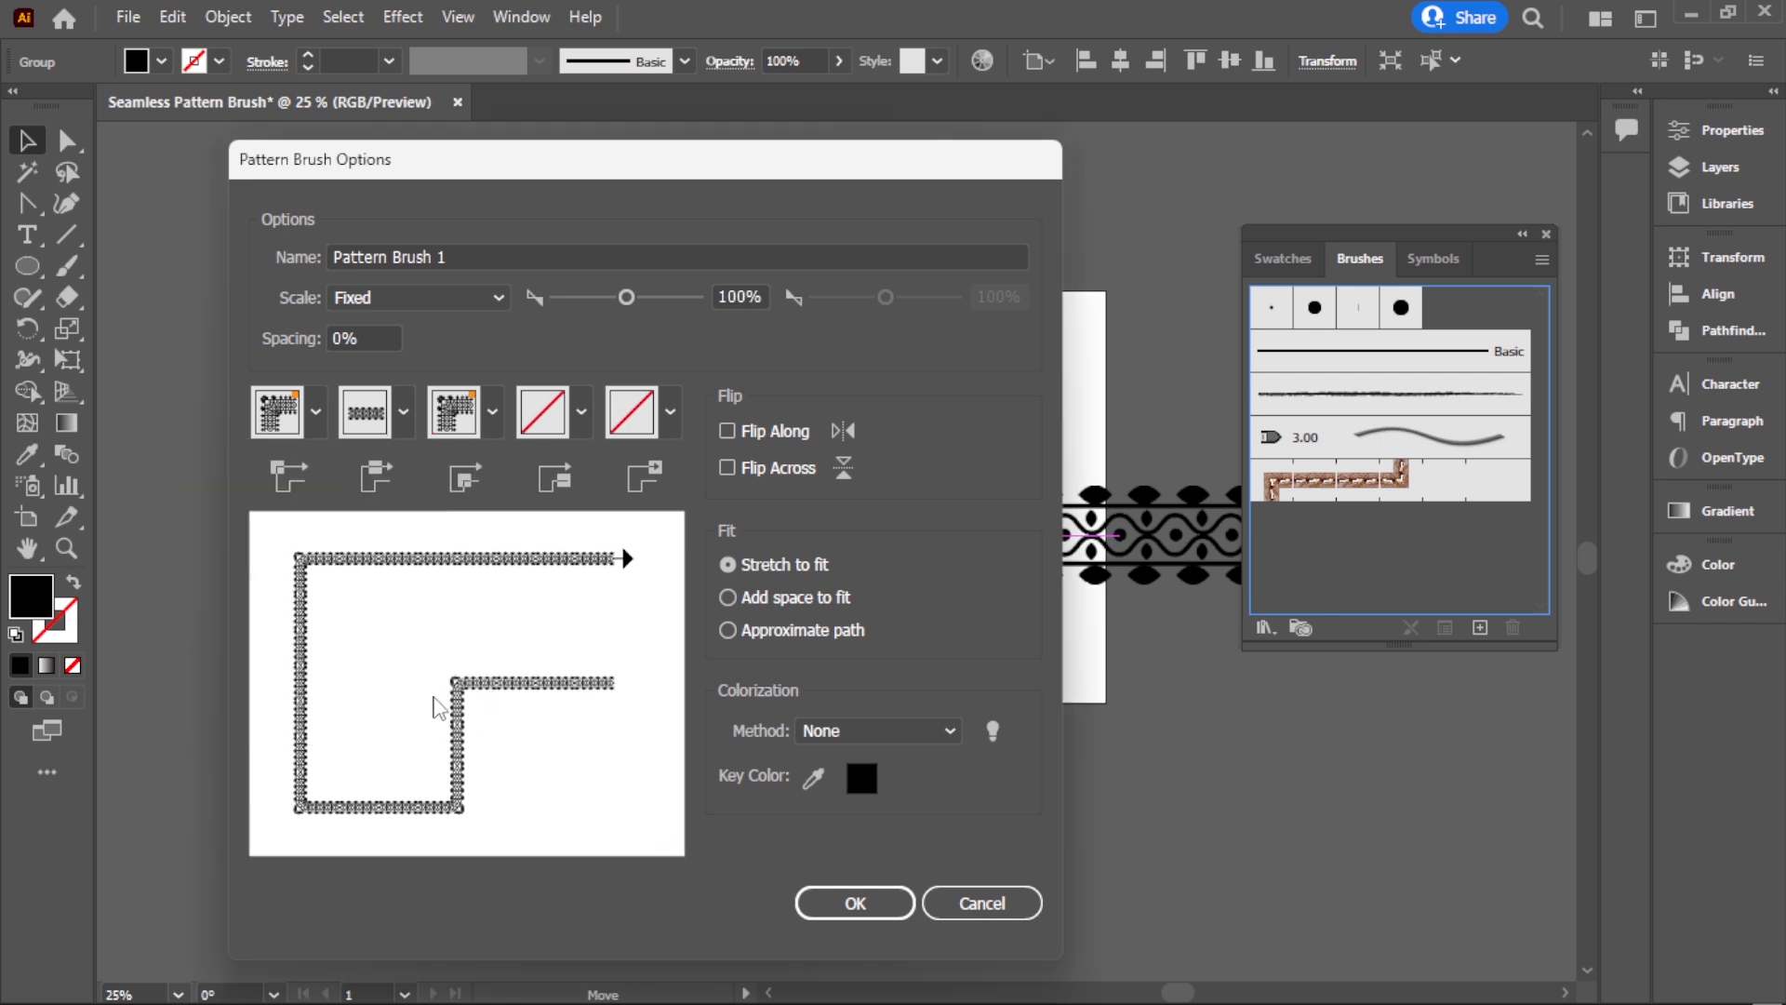
pyautogui.click(843, 902)
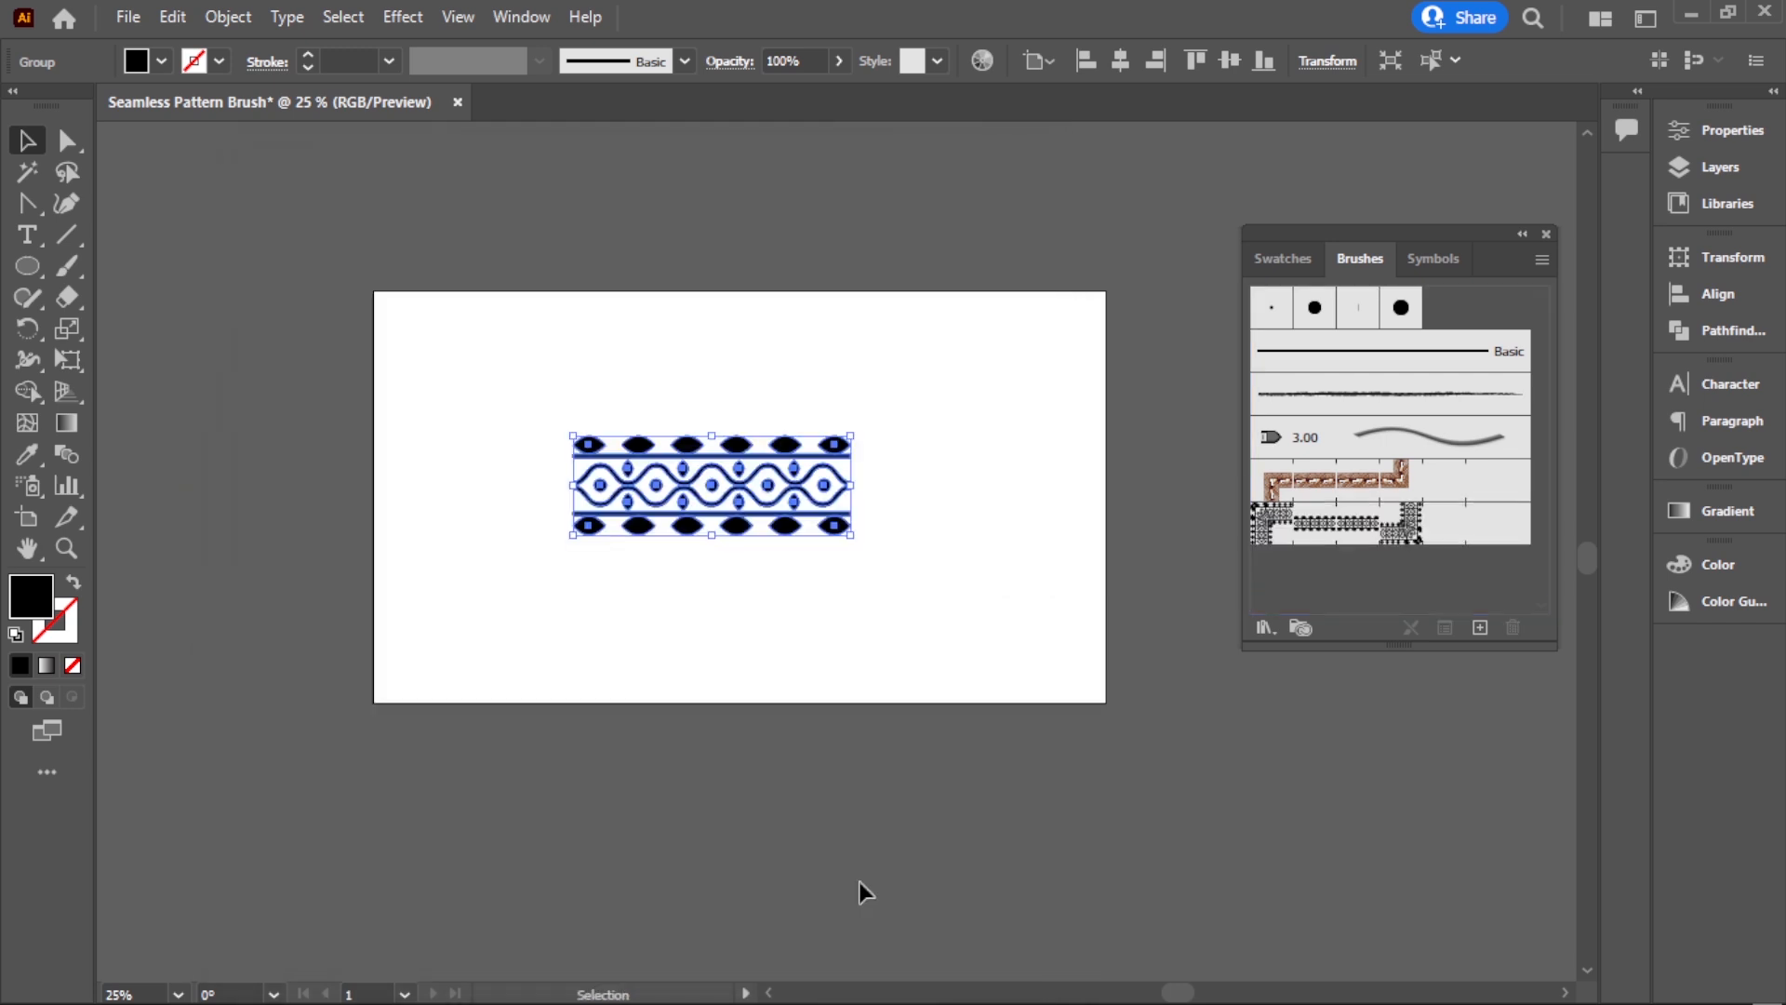
pyautogui.click(867, 736)
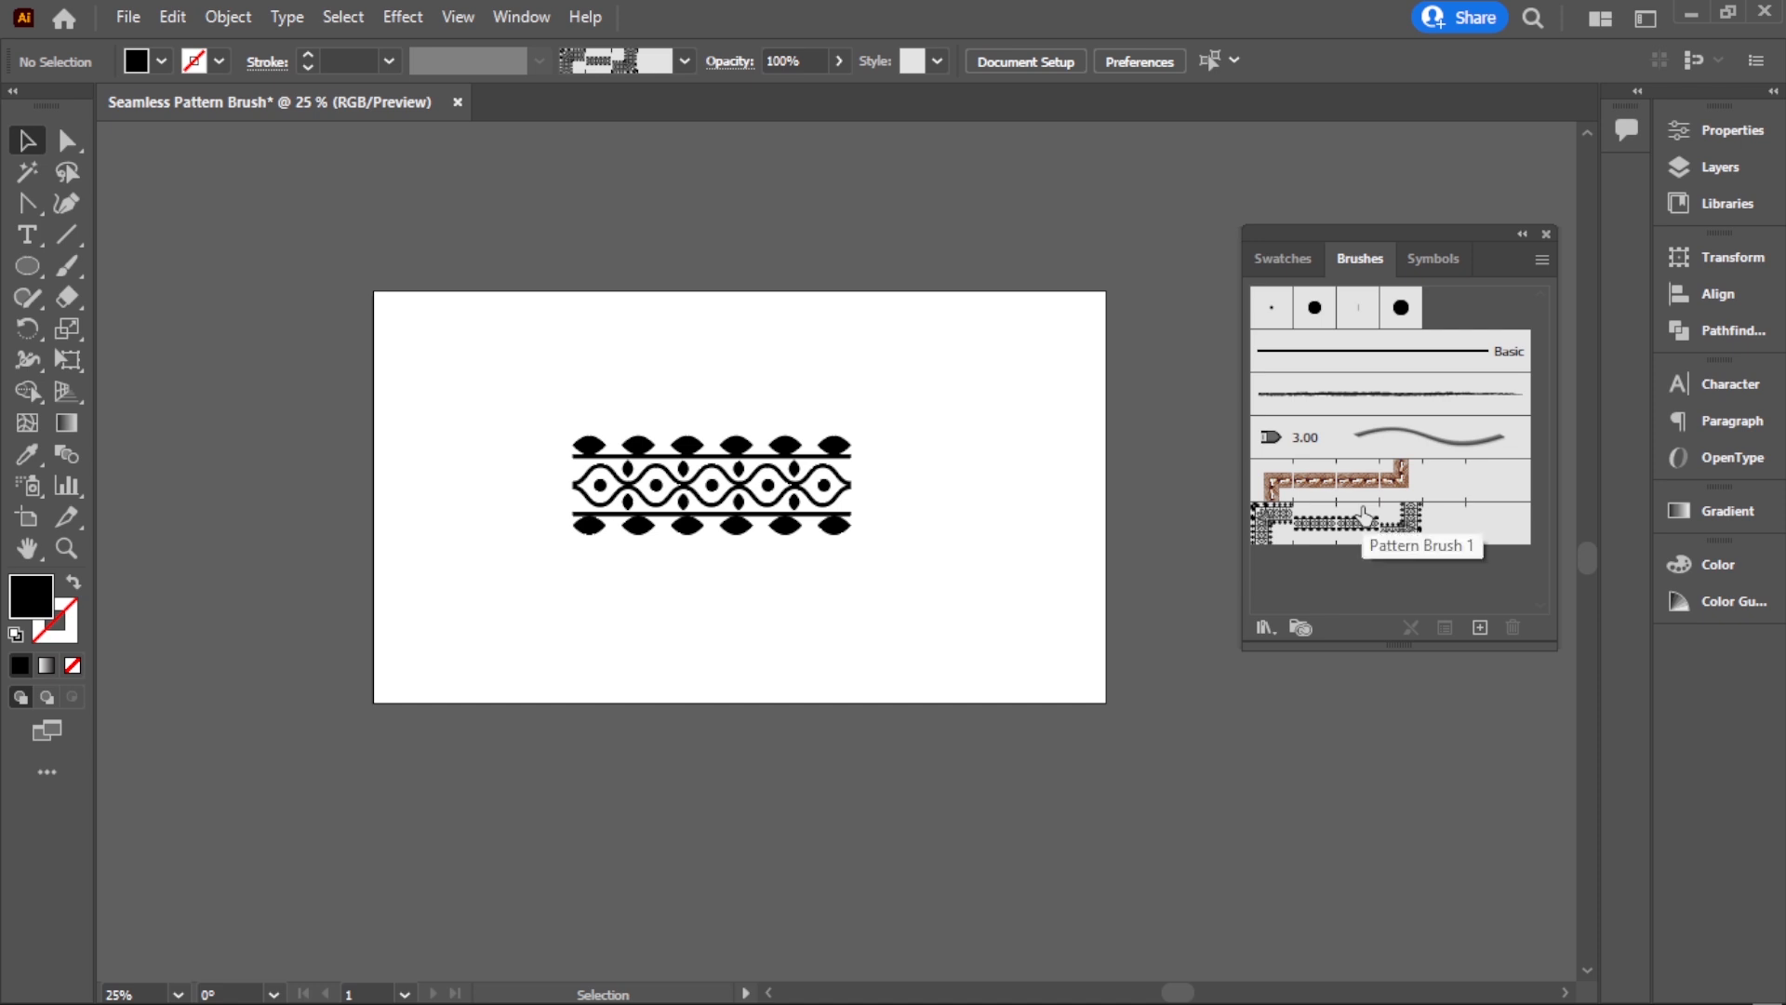
# Step: Move the original pattern group off the artboard to just above its upper edge
pyautogui.moveTo(840, 534); pyautogui.dragTo(781, 261)
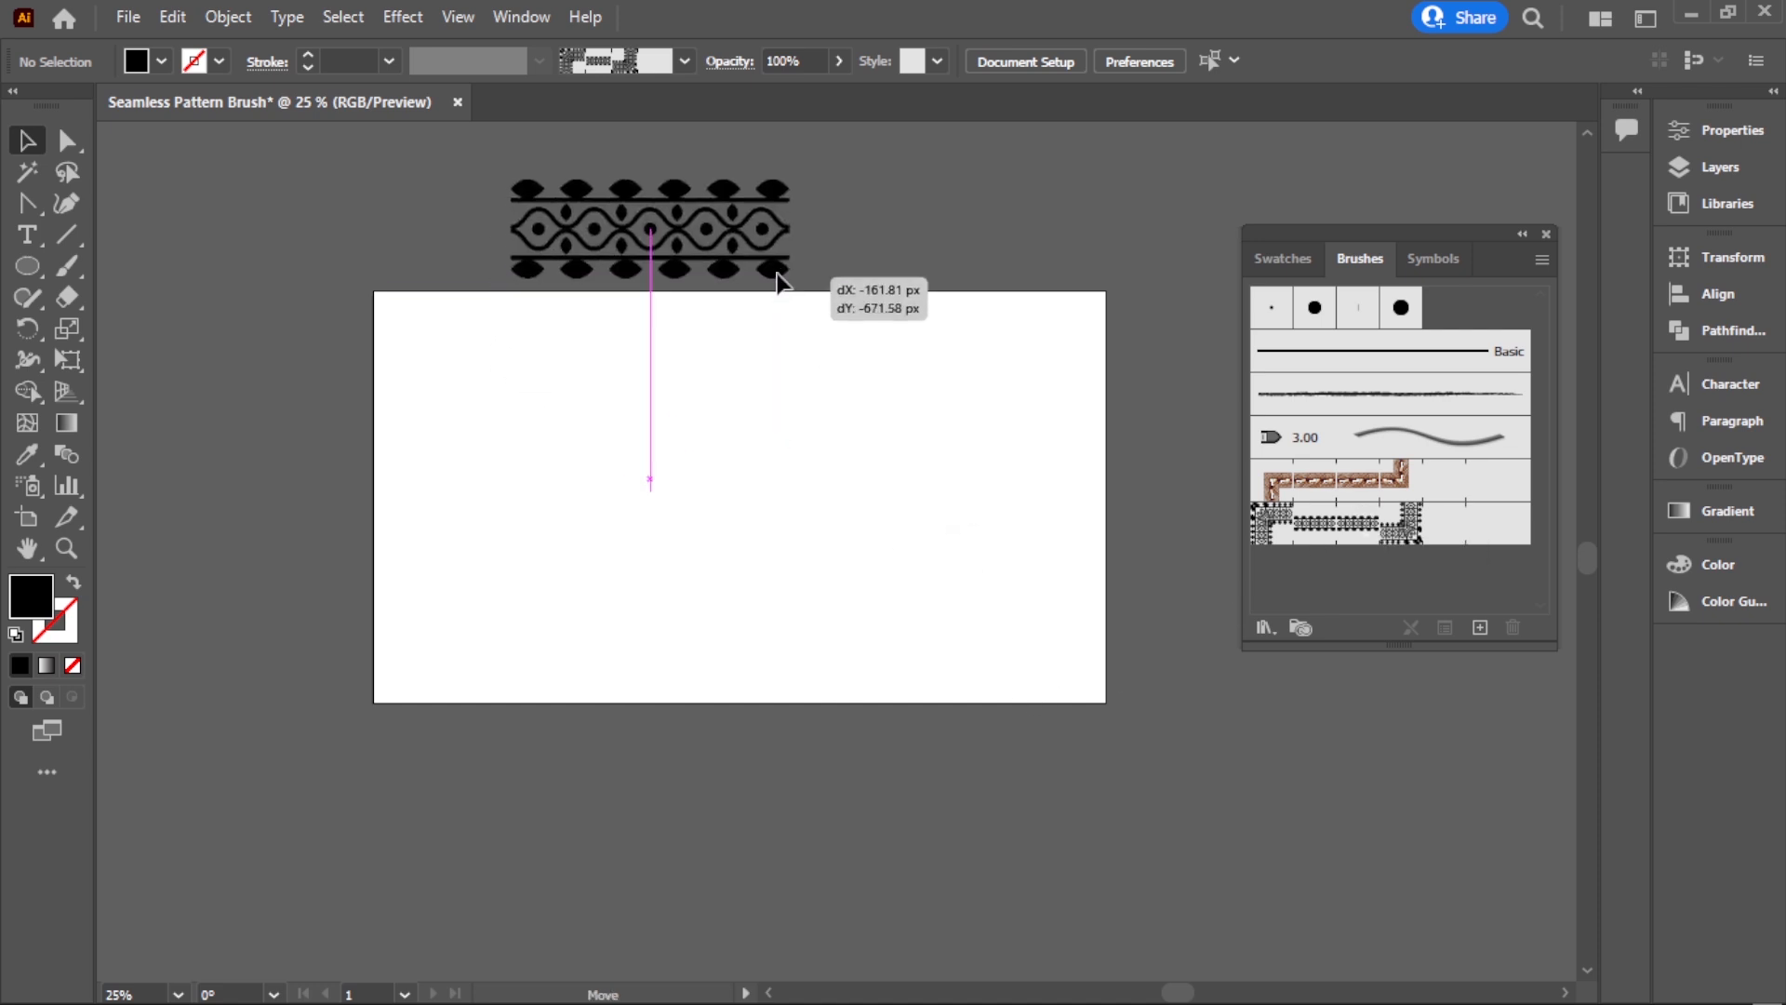
pyautogui.click(923, 524)
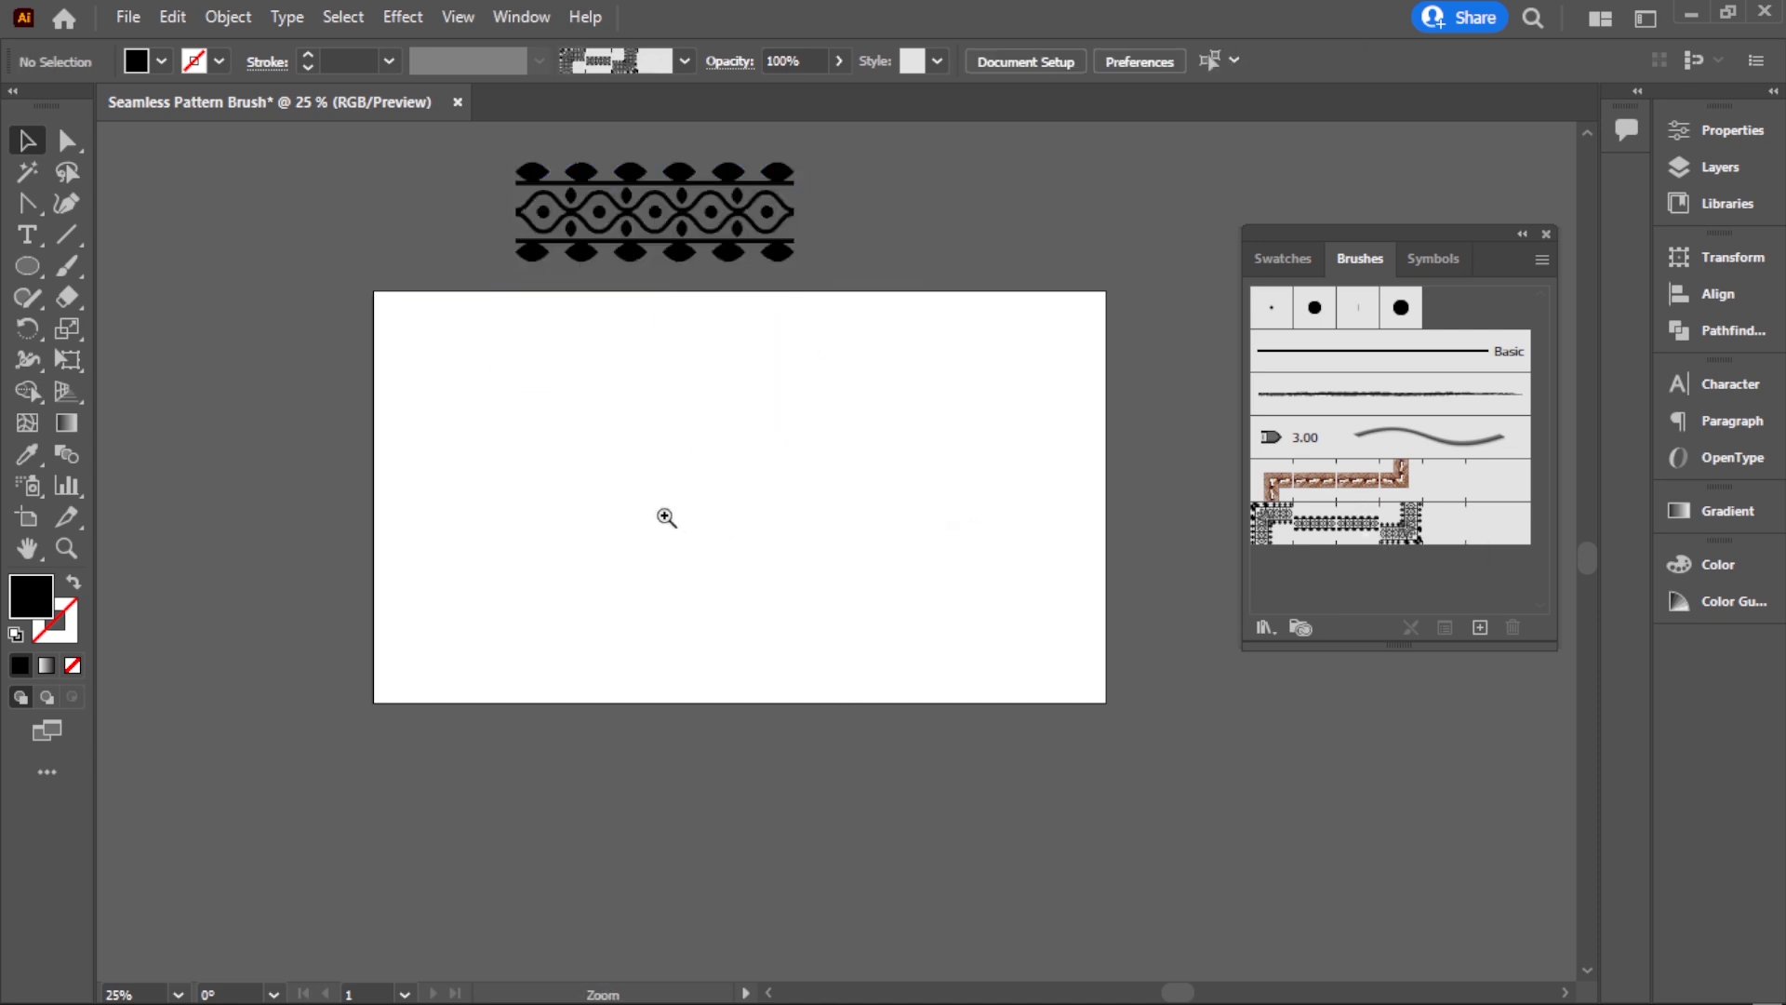
# Step: Draw a circle about 616 px in diameter on the left half of the artboard and centre it vertically on the artboard
pyautogui.scroll(3, 662, 509)
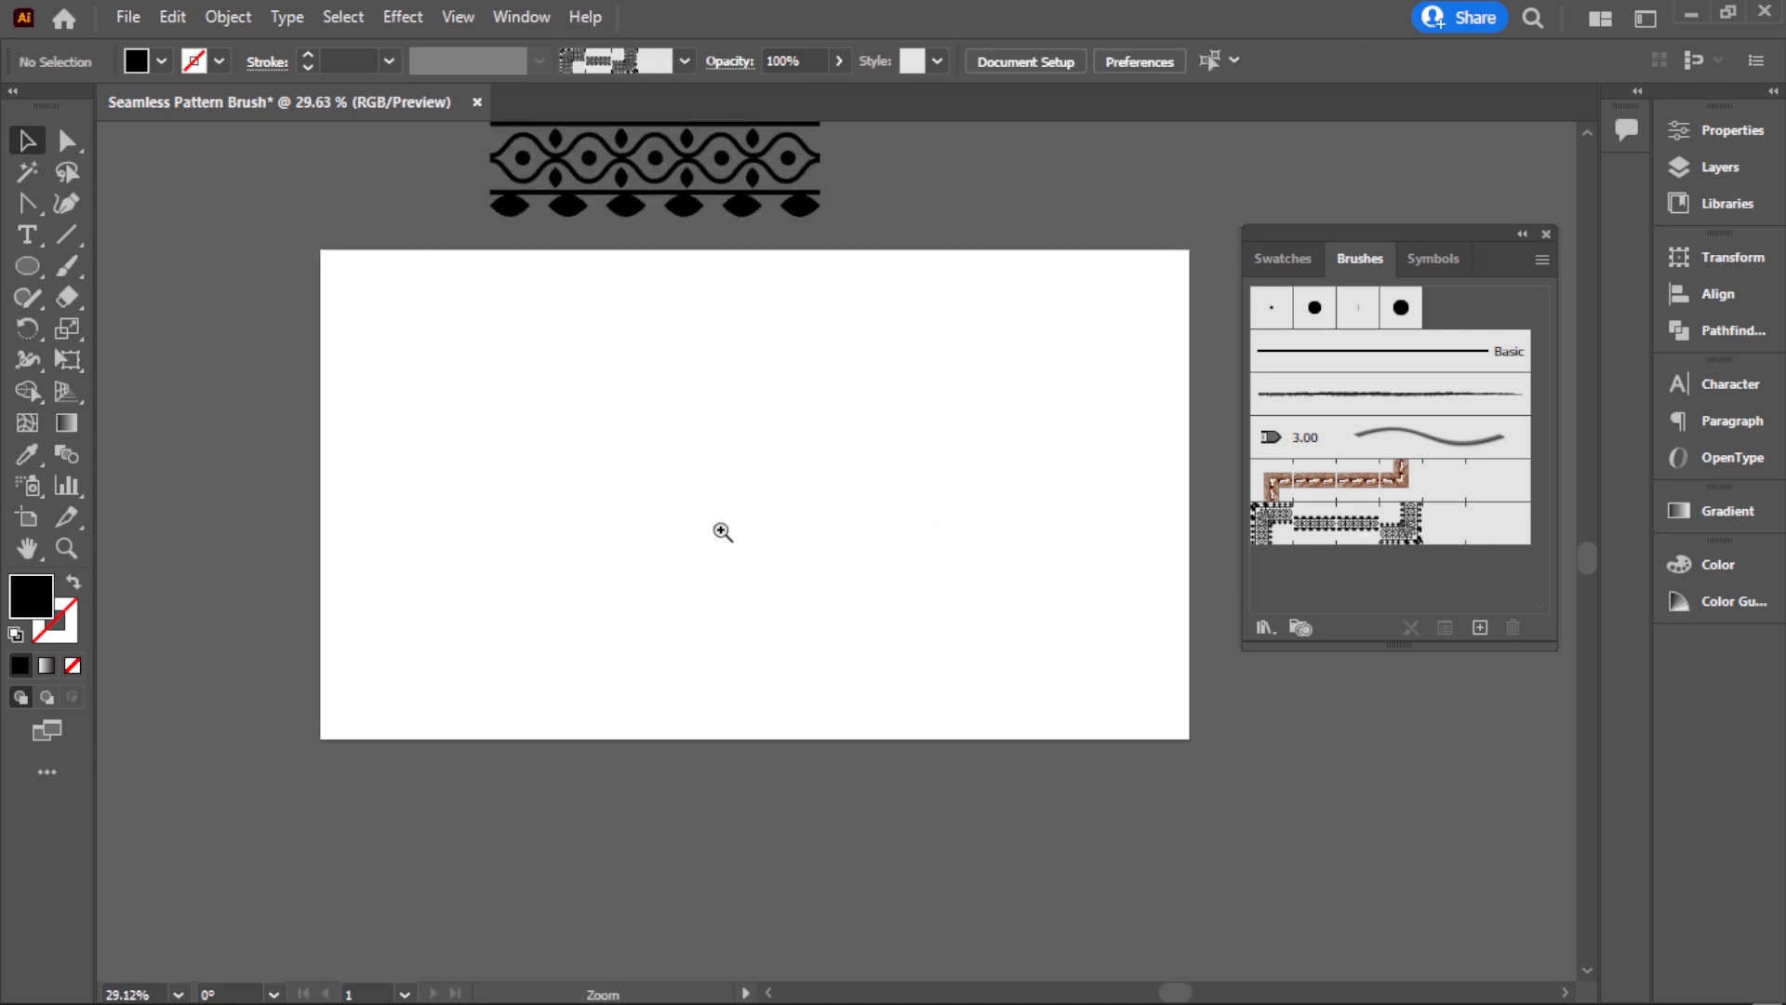
pyautogui.click(27, 266)
pyautogui.moveTo(518, 475); pyautogui.dragTo(611, 615)
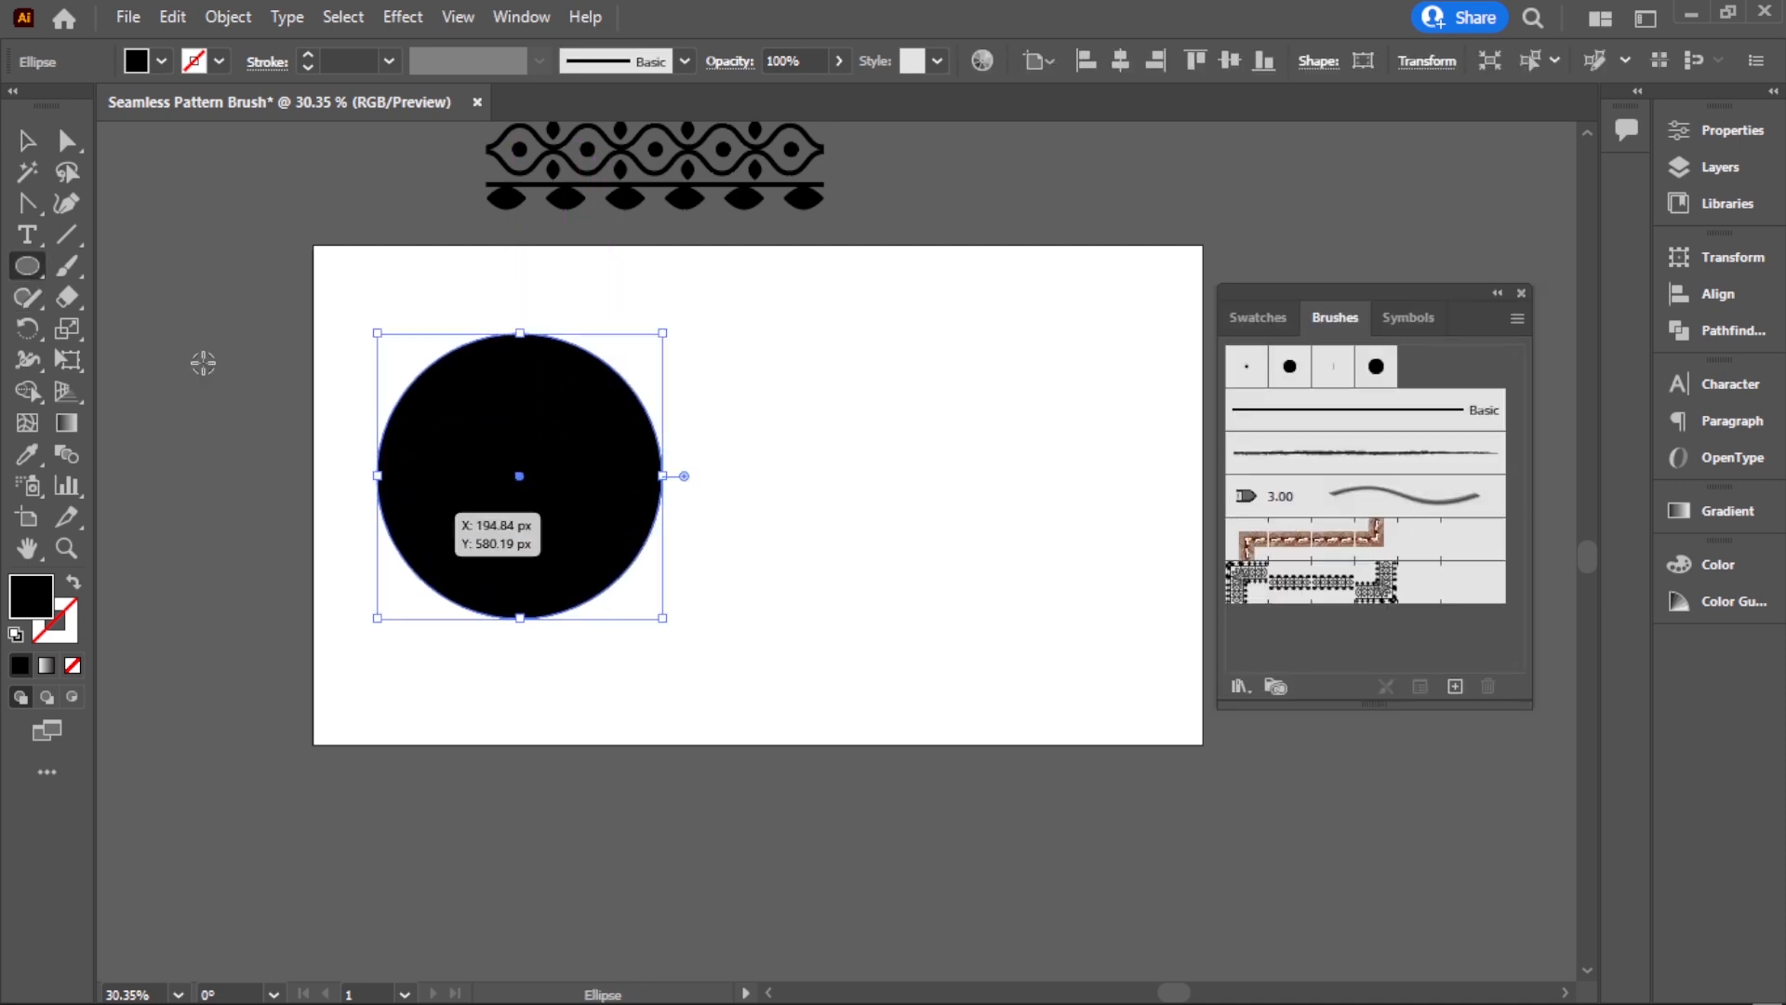
pyautogui.click(37, 155)
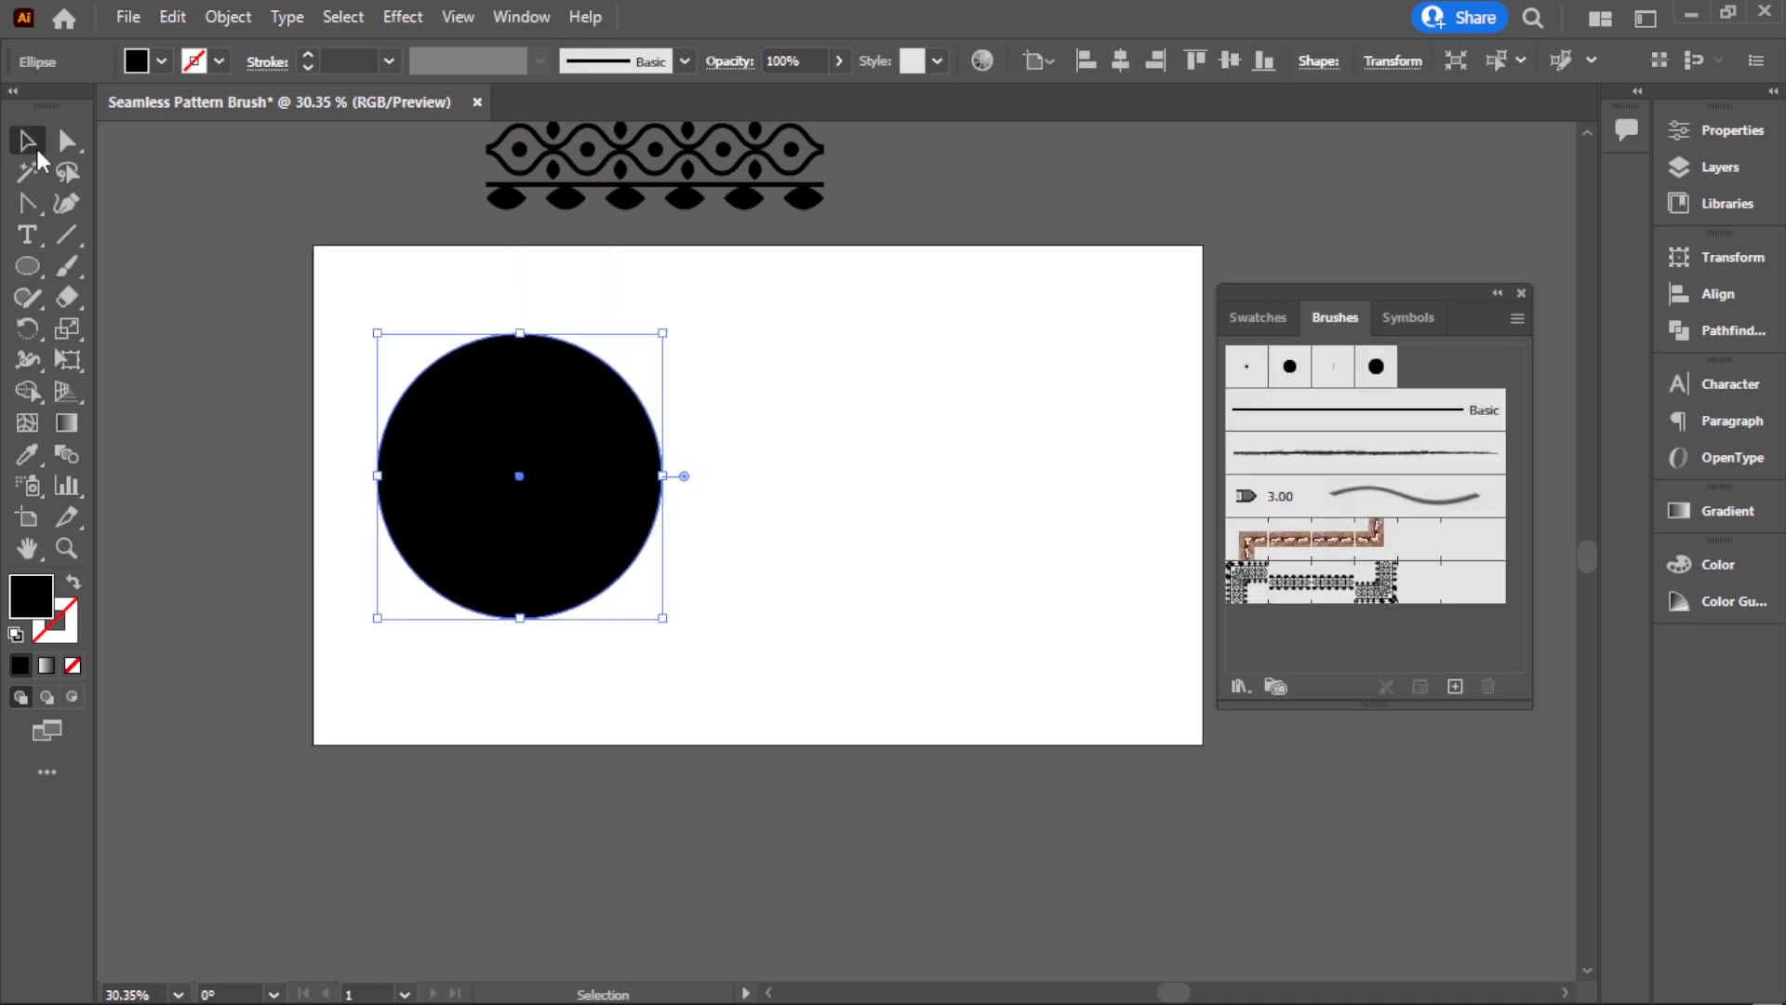
pyautogui.click(1229, 62)
pyautogui.click(875, 454)
# Step: Duplicate the circle horizontally onto the right half of the artboard, leaving a gap between the two
pyautogui.moveTo(586, 535); pyautogui.dragTo(959, 556)
pyautogui.click(893, 757)
# Step: Group the two circles to centre them together horizontally on the artboard, and ungroup them again
pyautogui.moveTo(344, 458); pyautogui.dragTo(1049, 614)
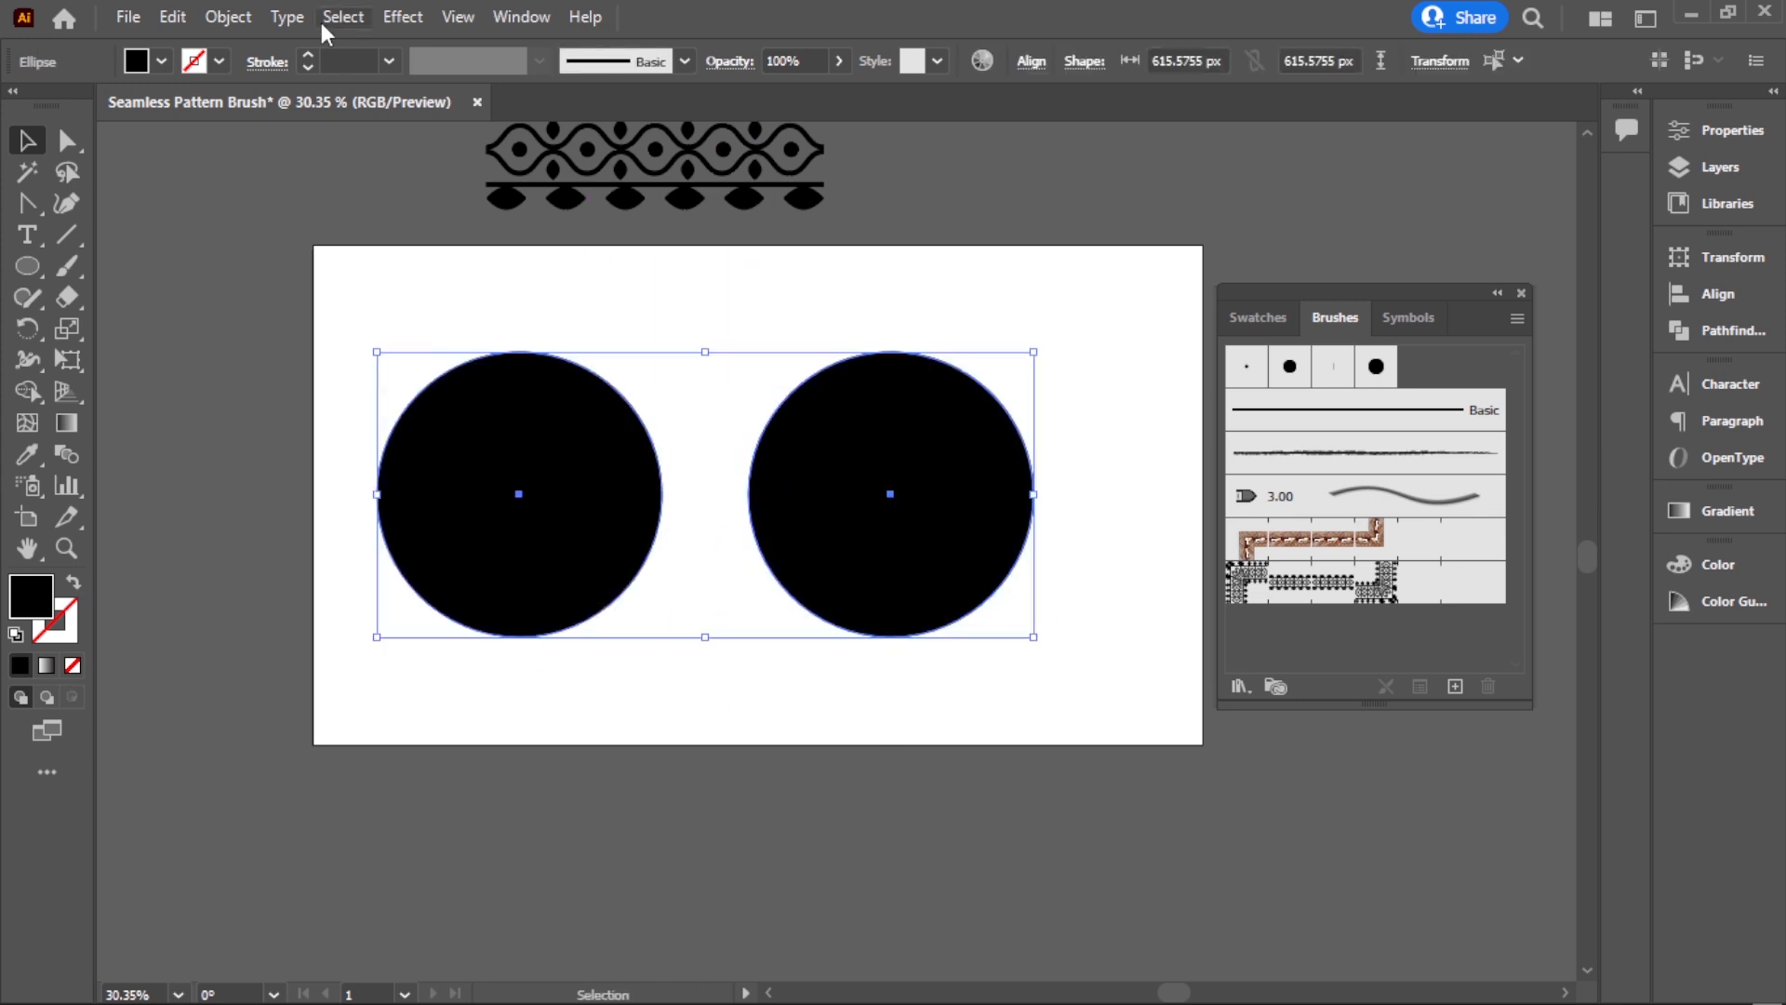
pyautogui.click(225, 14)
pyautogui.click(327, 156)
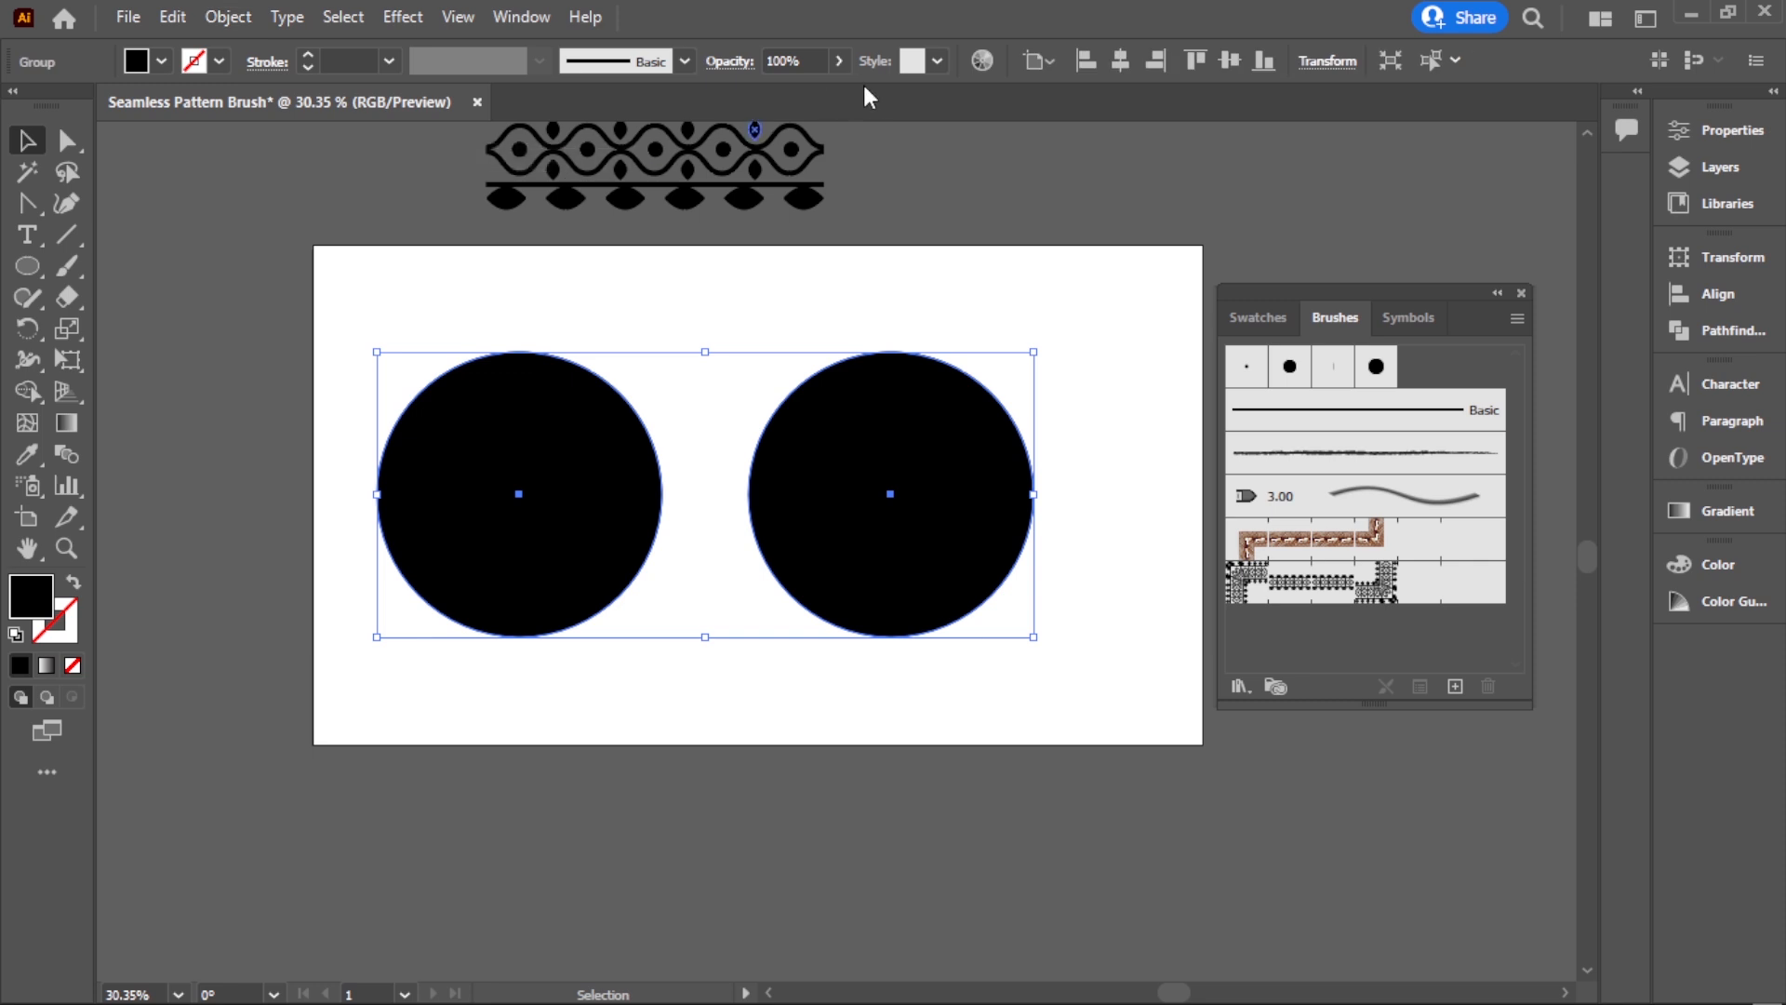
pyautogui.click(1119, 63)
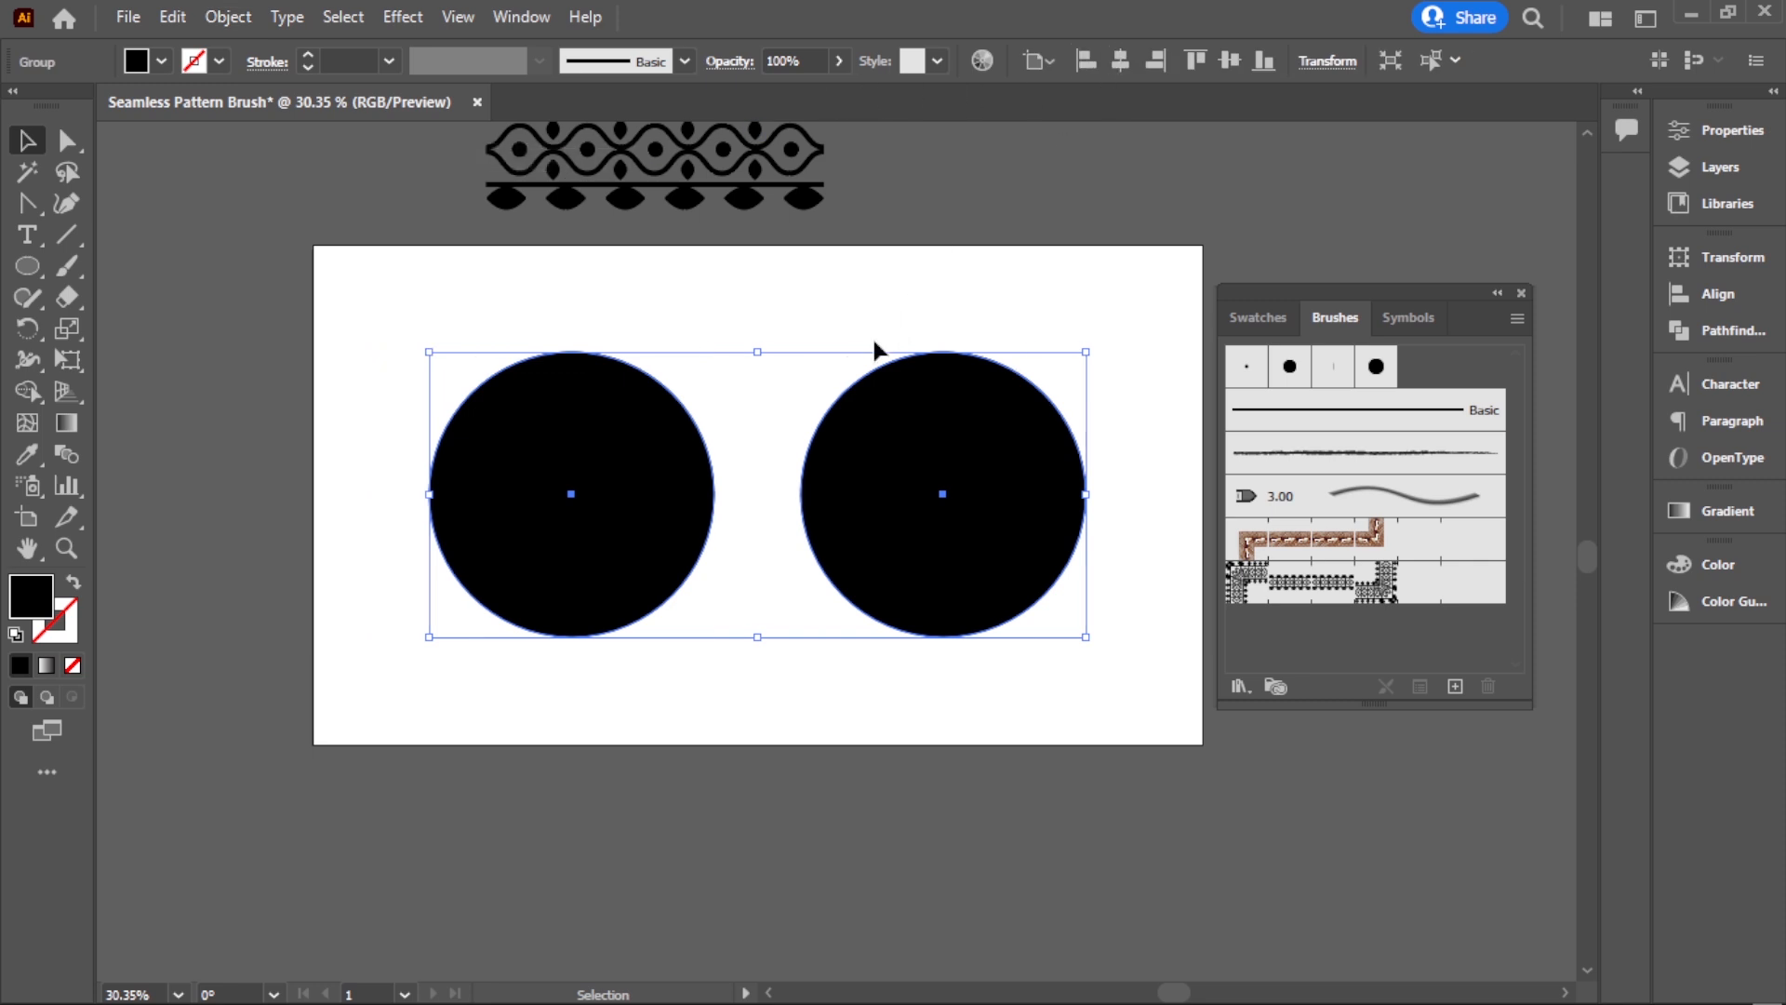
pyautogui.click(227, 15)
pyautogui.click(341, 185)
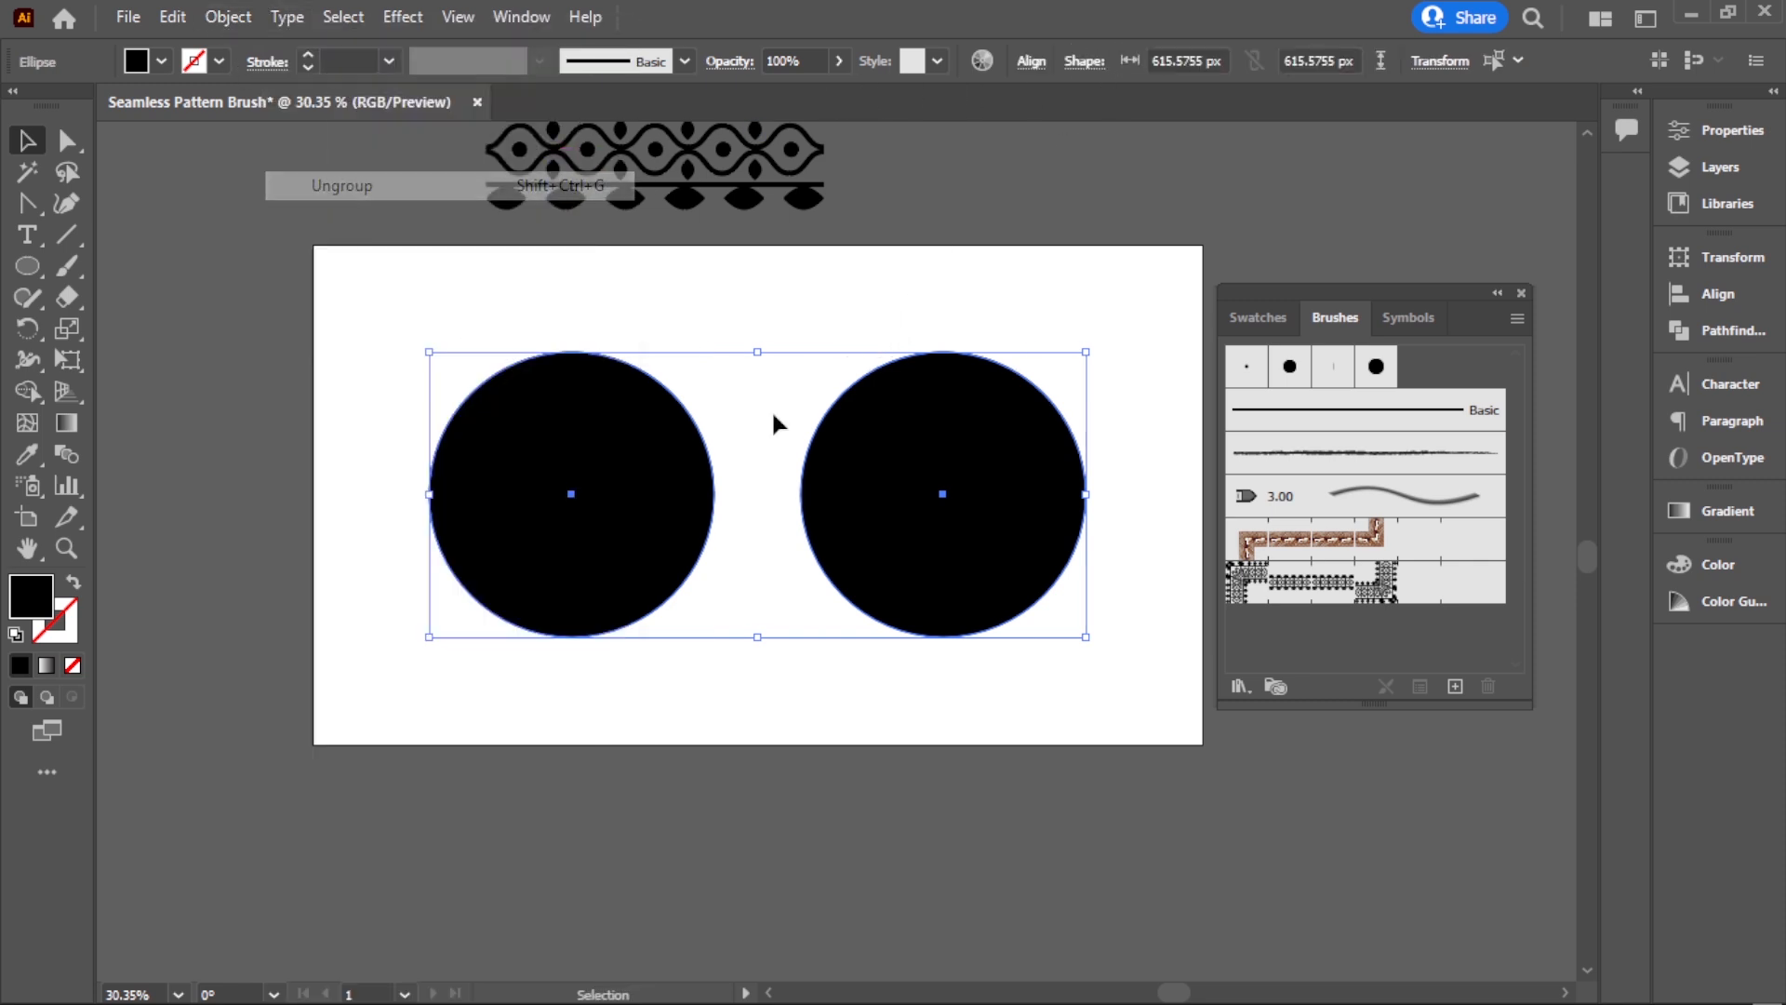
# Step: Swap the fill and stroke of both circles so they have a black outline and no fill
pyautogui.click(800, 693)
pyautogui.moveTo(339, 428); pyautogui.dragTo(977, 510)
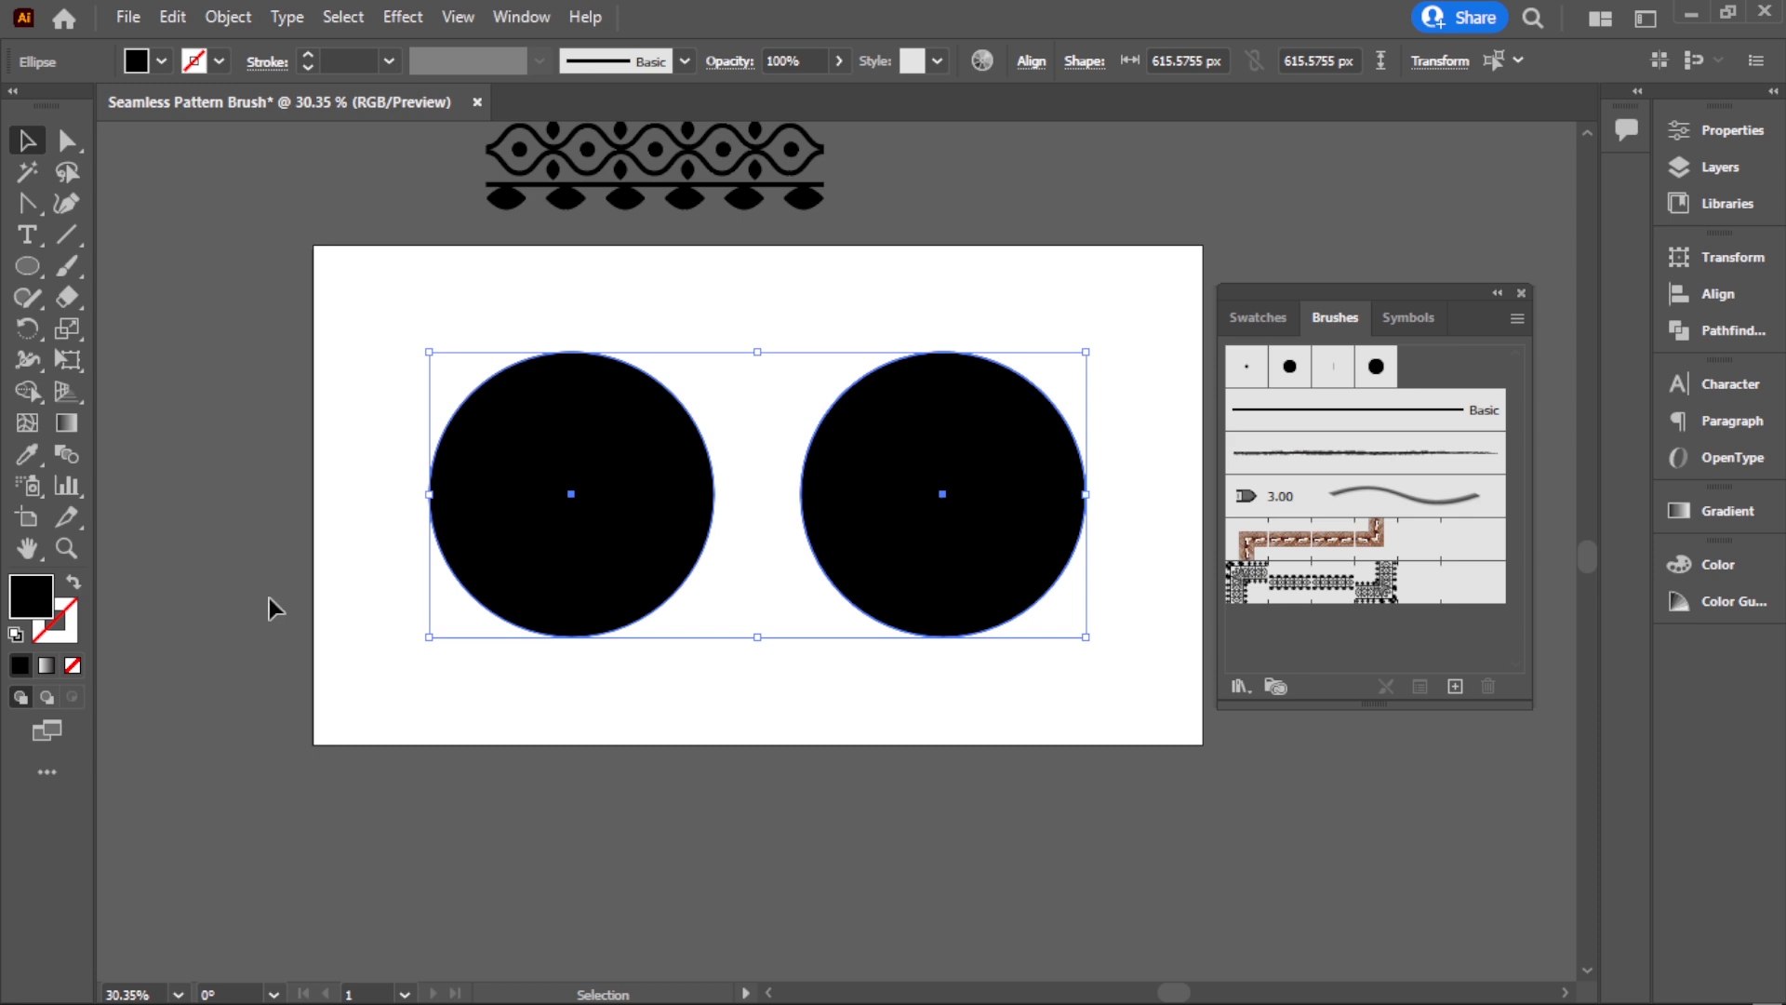
pyautogui.click(73, 583)
pyautogui.click(735, 826)
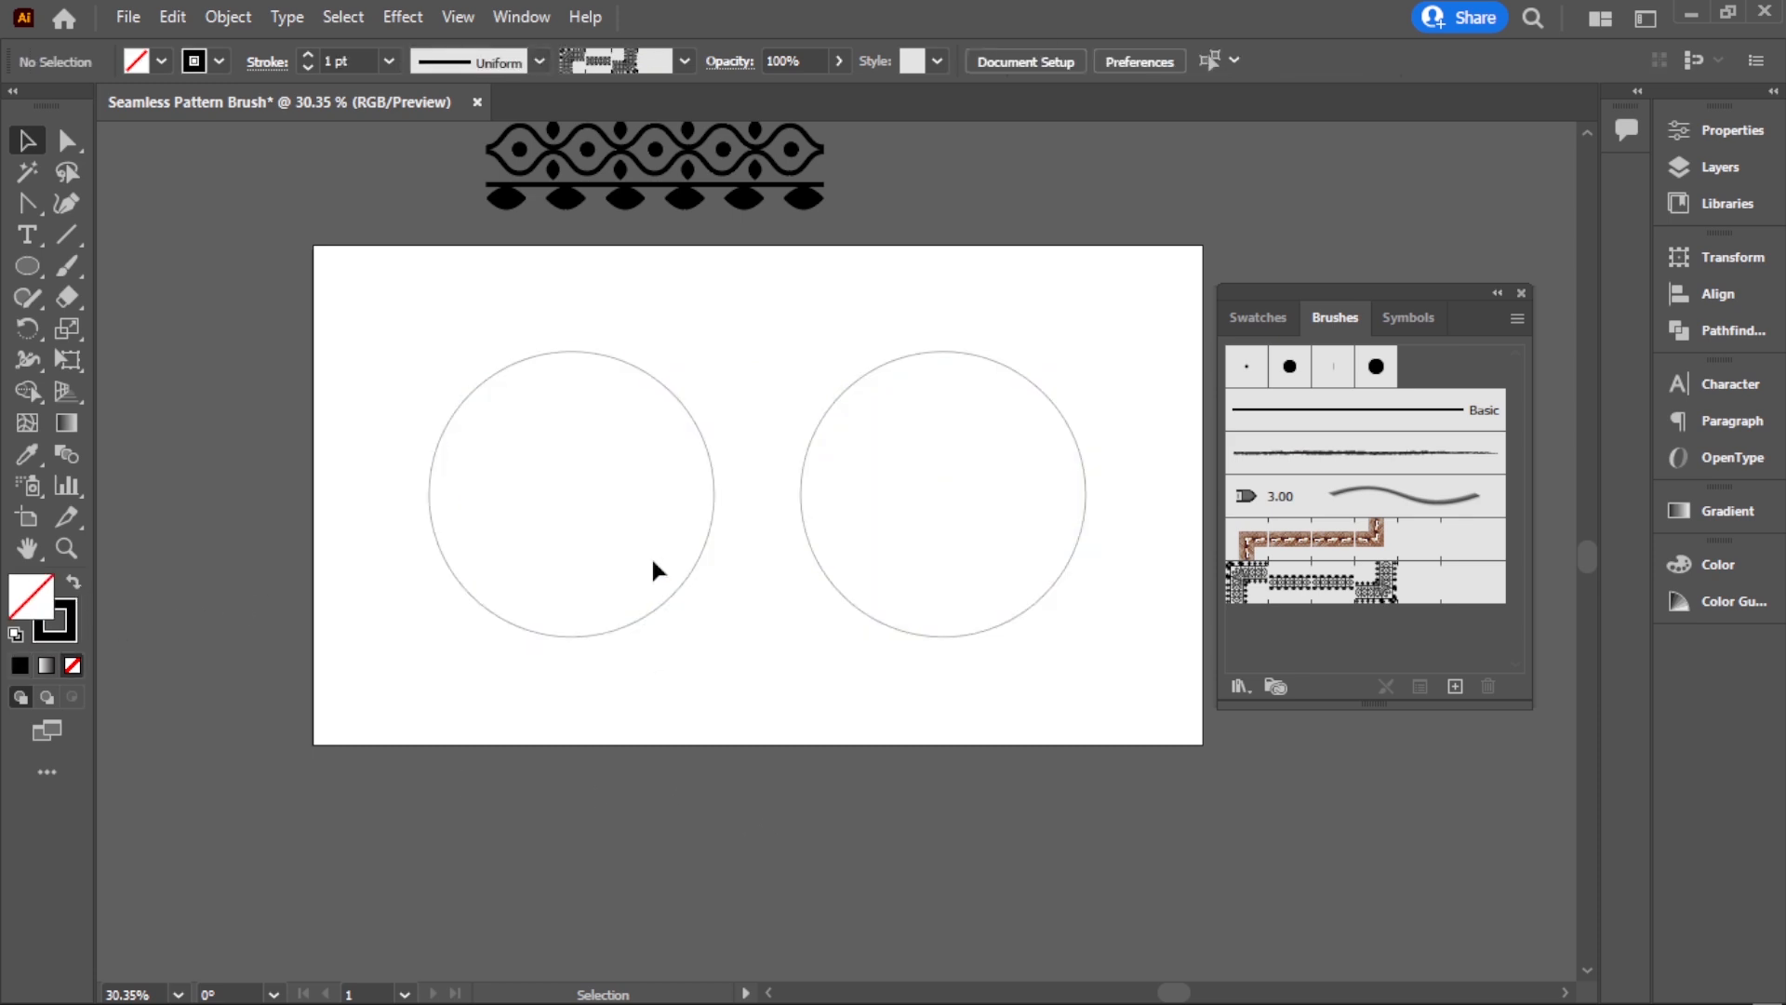
# Step: Apply Pattern Brush 1 to the outlines of both circles
pyautogui.moveTo(653, 561); pyautogui.dragTo(753, 655)
pyautogui.click(1312, 594)
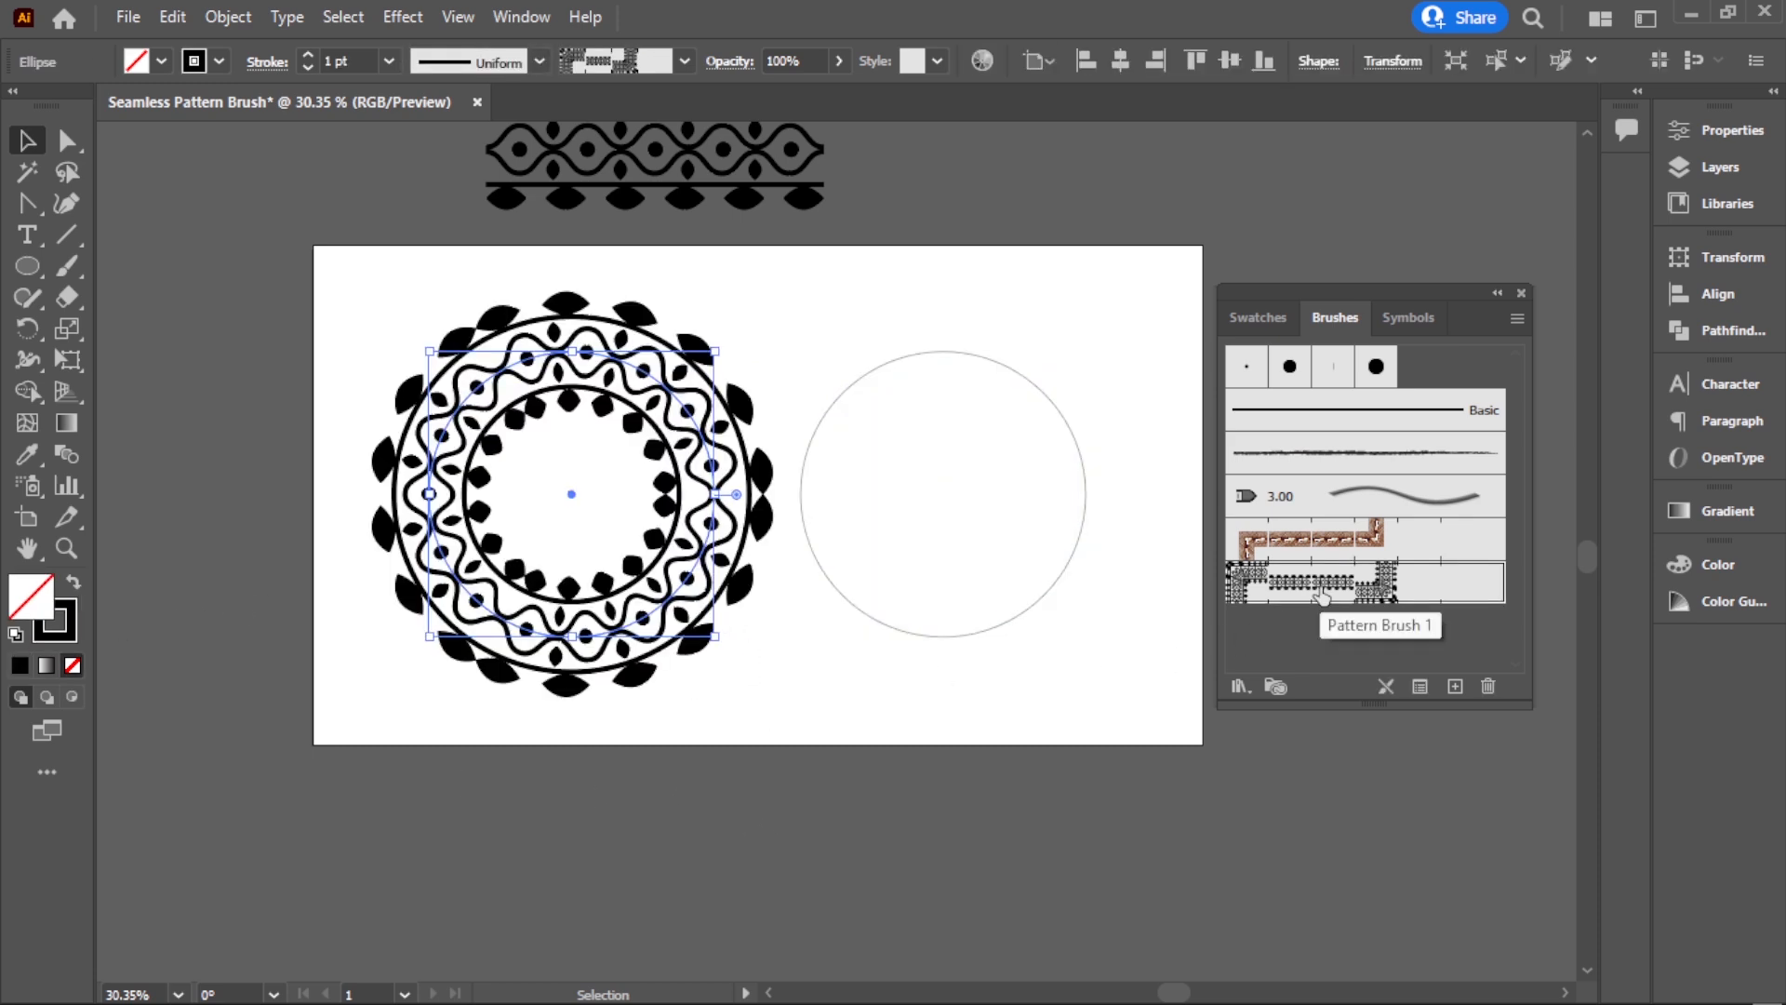
pyautogui.click(1014, 670)
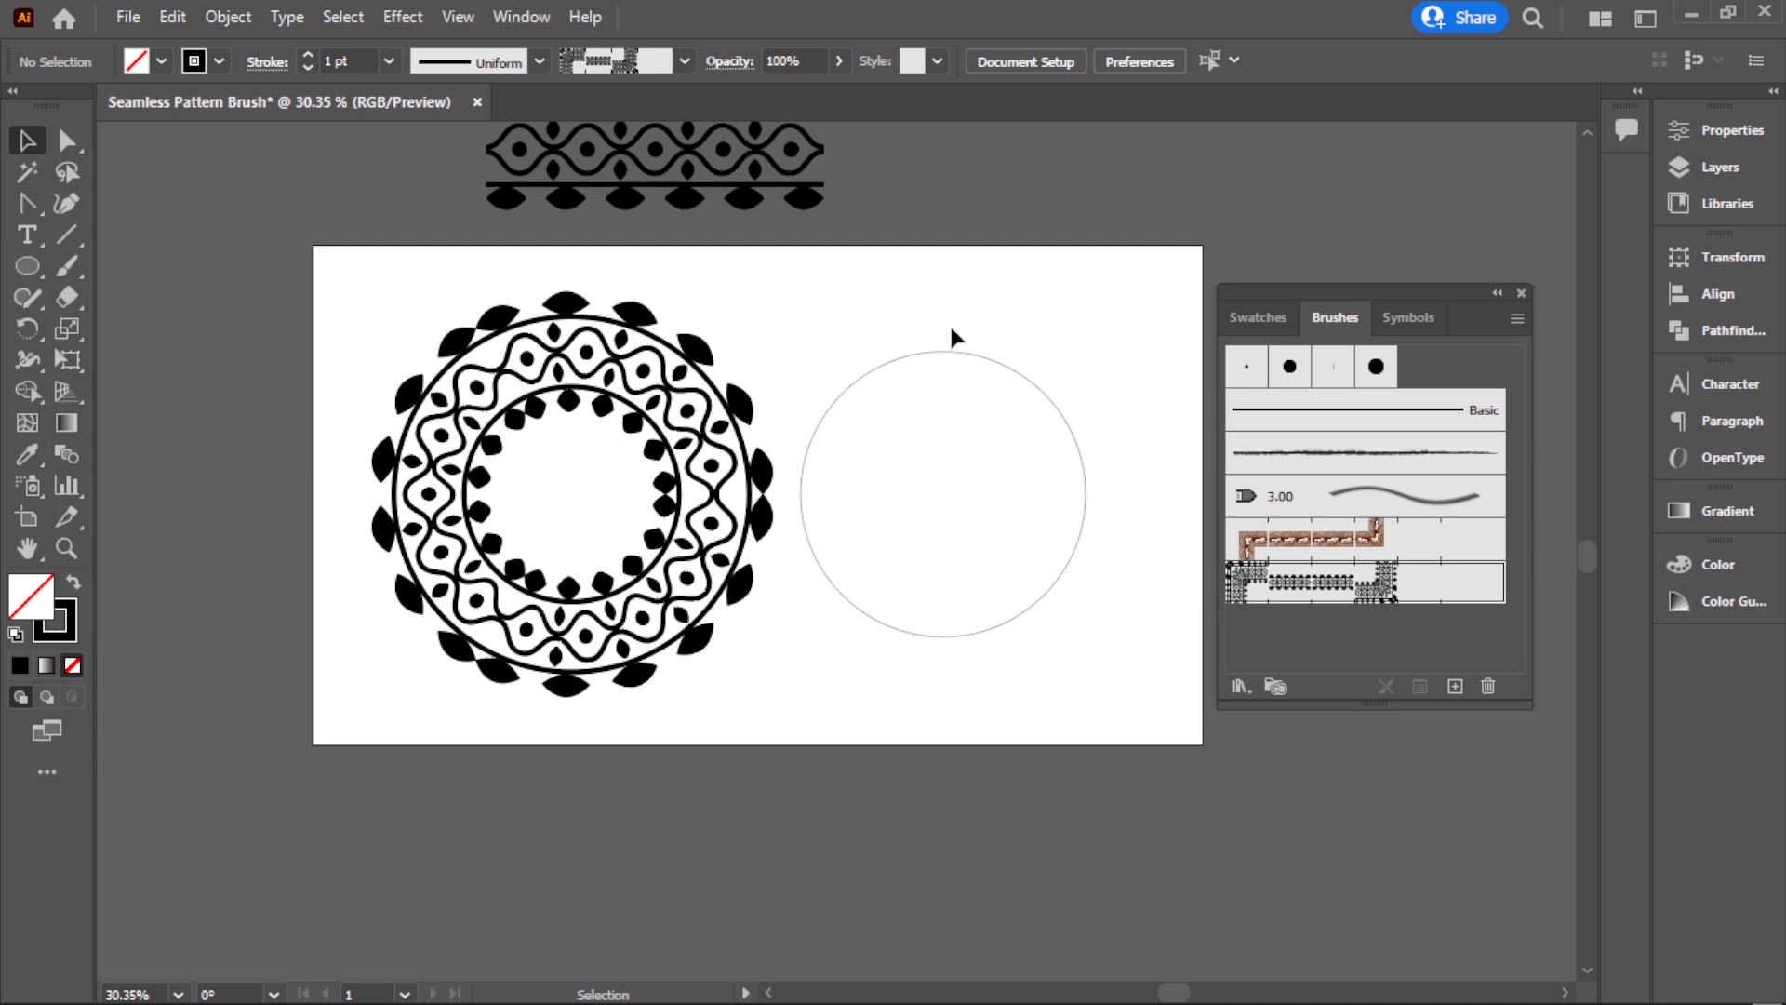
pyautogui.click(945, 352)
pyautogui.click(1365, 595)
pyautogui.click(1081, 773)
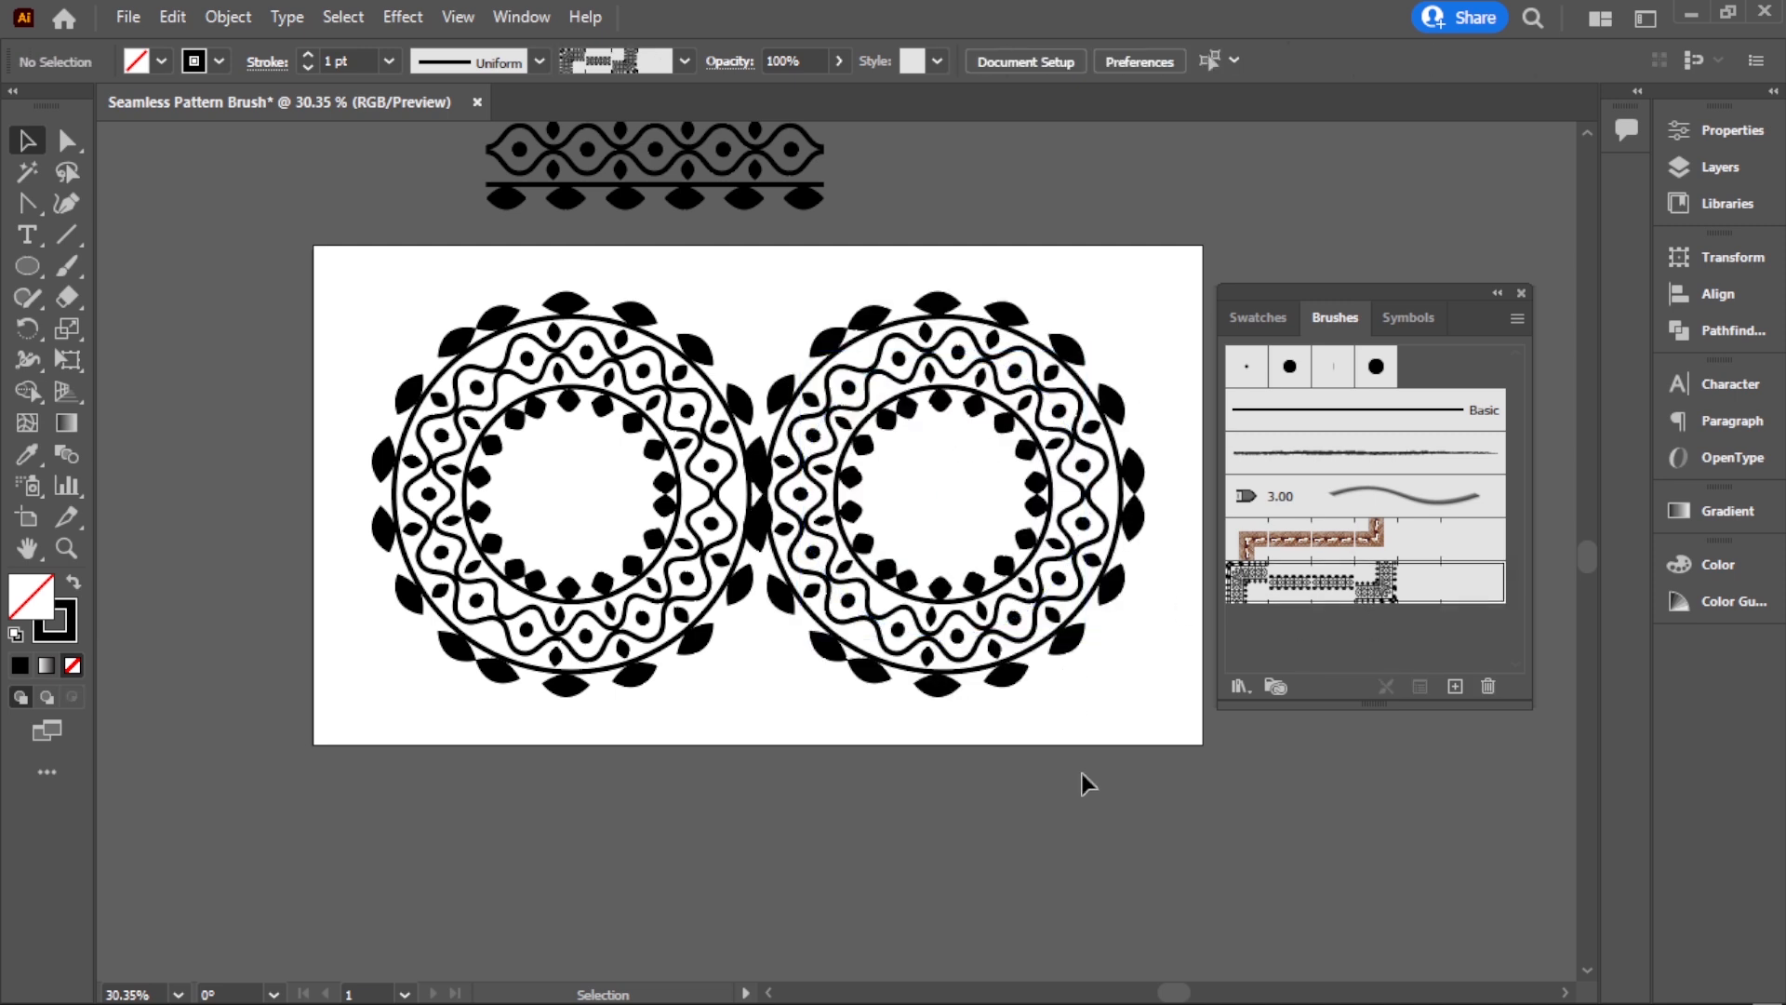
# Step: Set the stroke weight of the left patterned circle to 0.25 pt
pyautogui.click(633, 535)
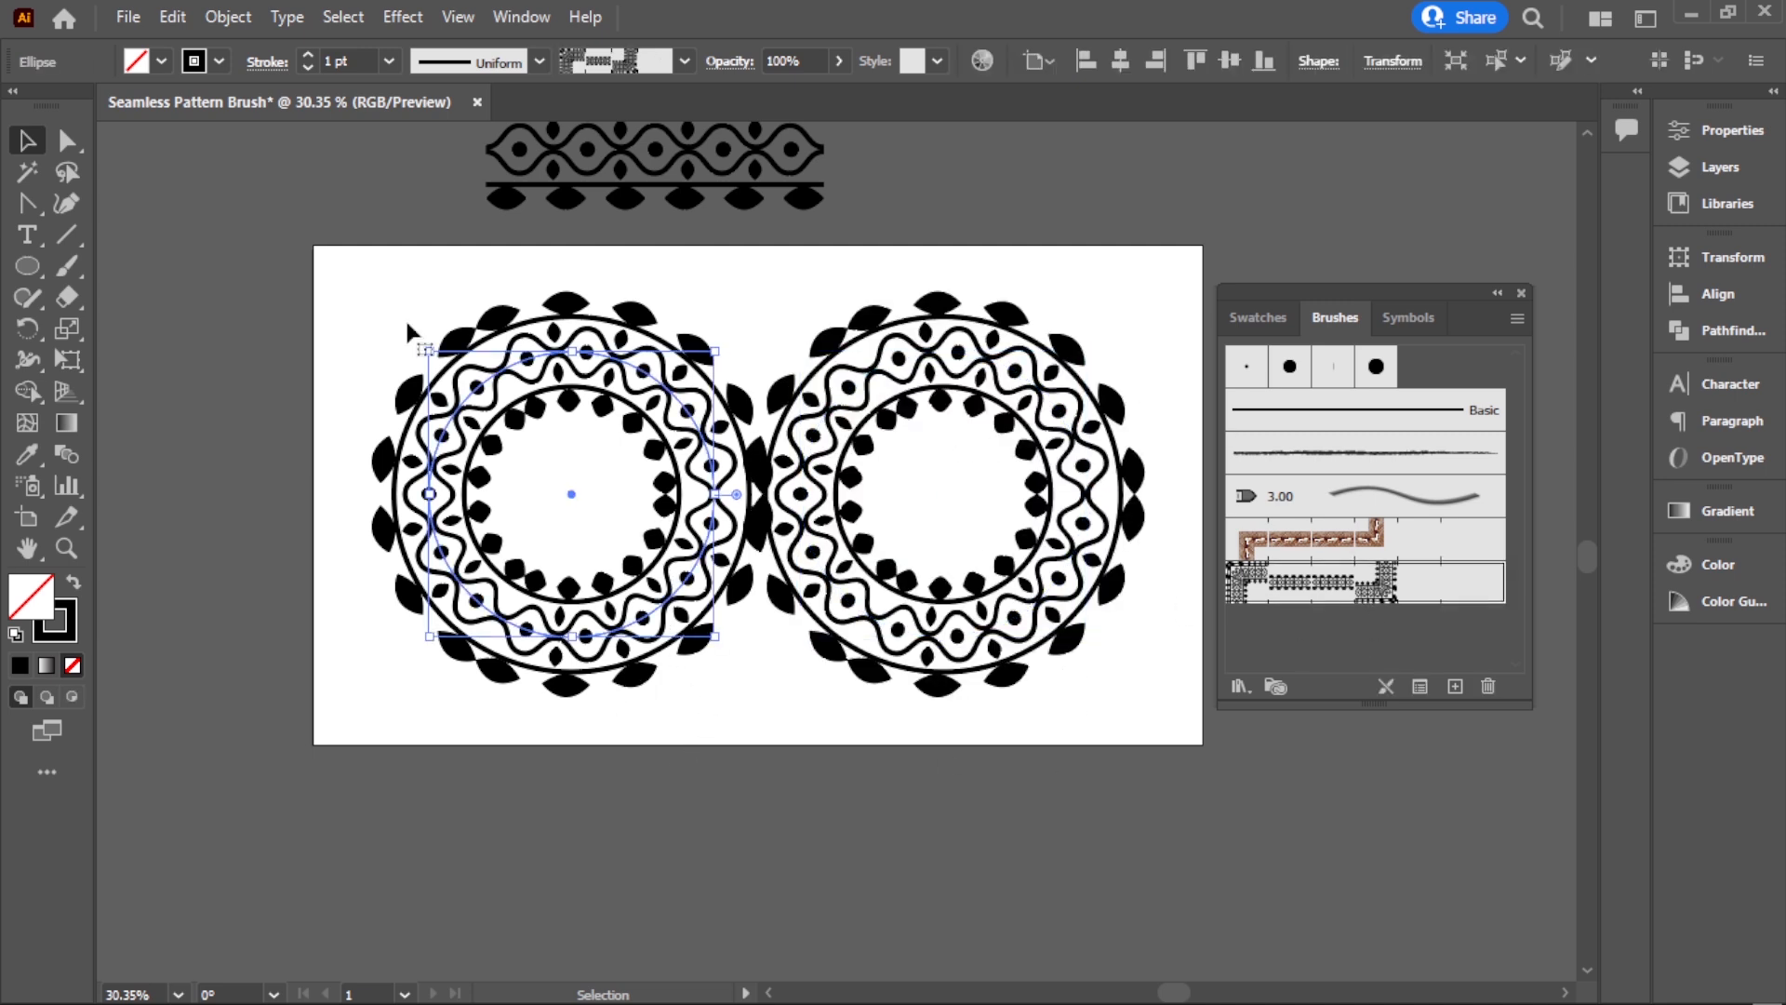
pyautogui.click(388, 61)
pyautogui.click(396, 80)
pyautogui.click(336, 455)
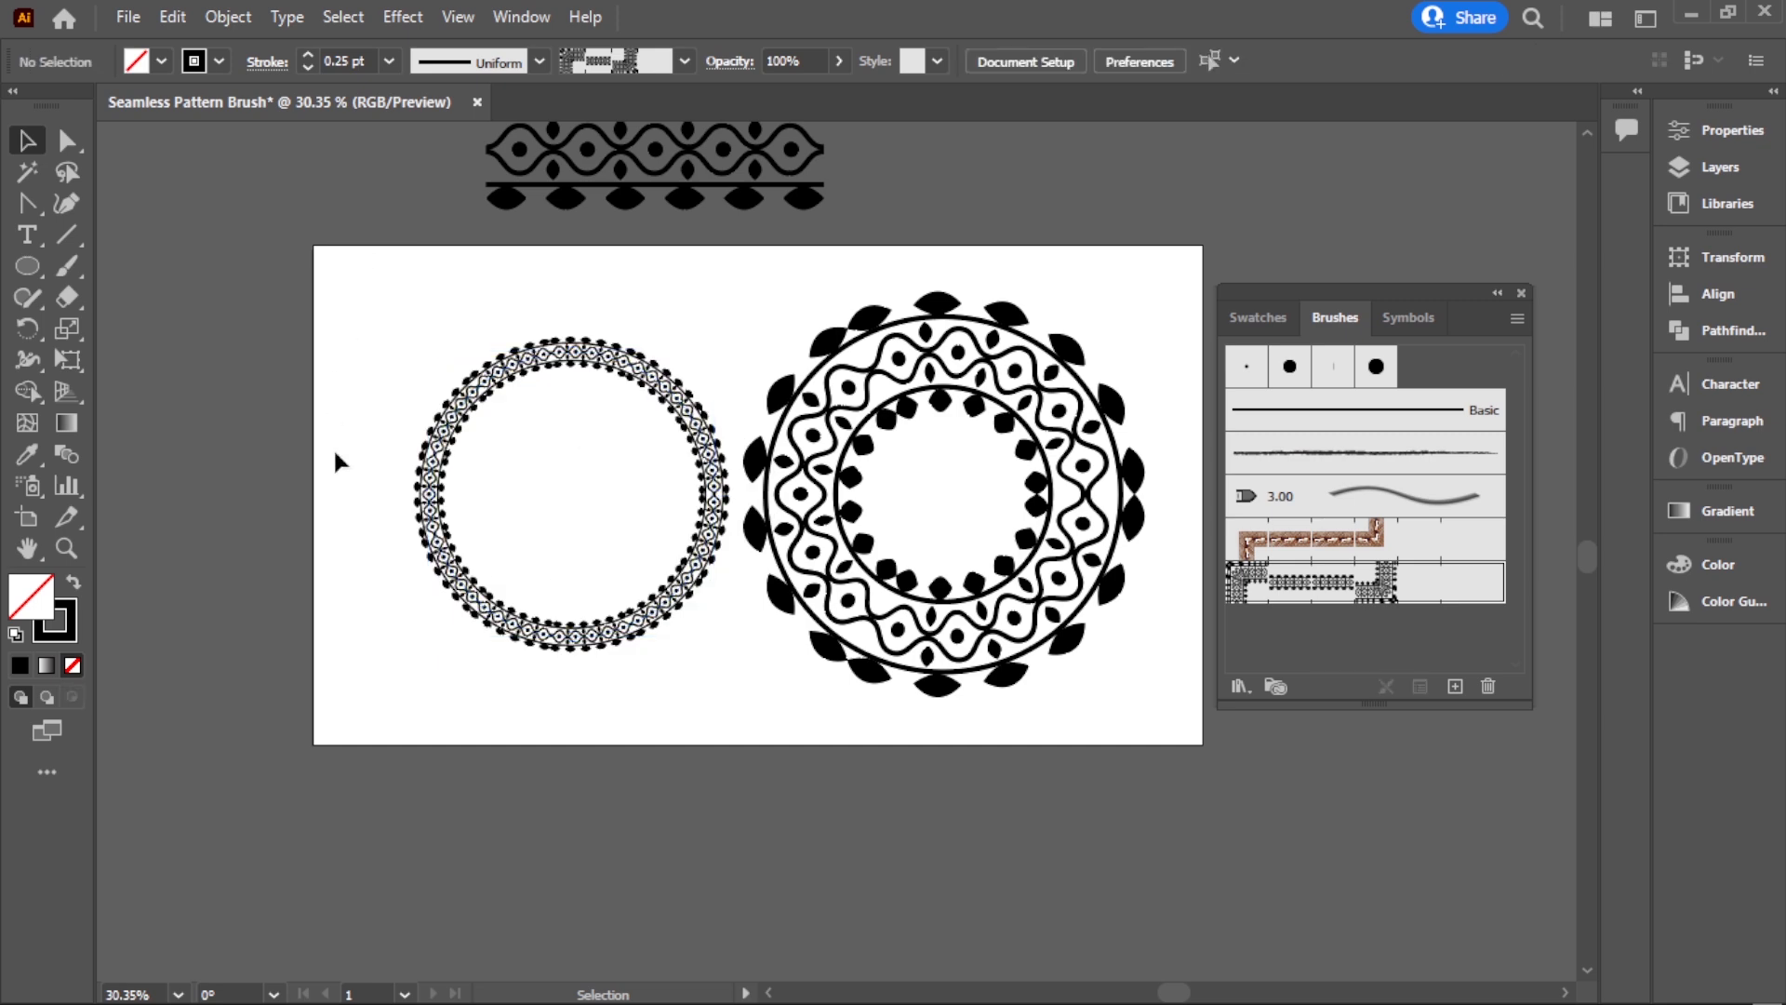
# Step: Scale the right patterned circle down and the left one slightly up, each proportionally about its centre
pyautogui.click(837, 358)
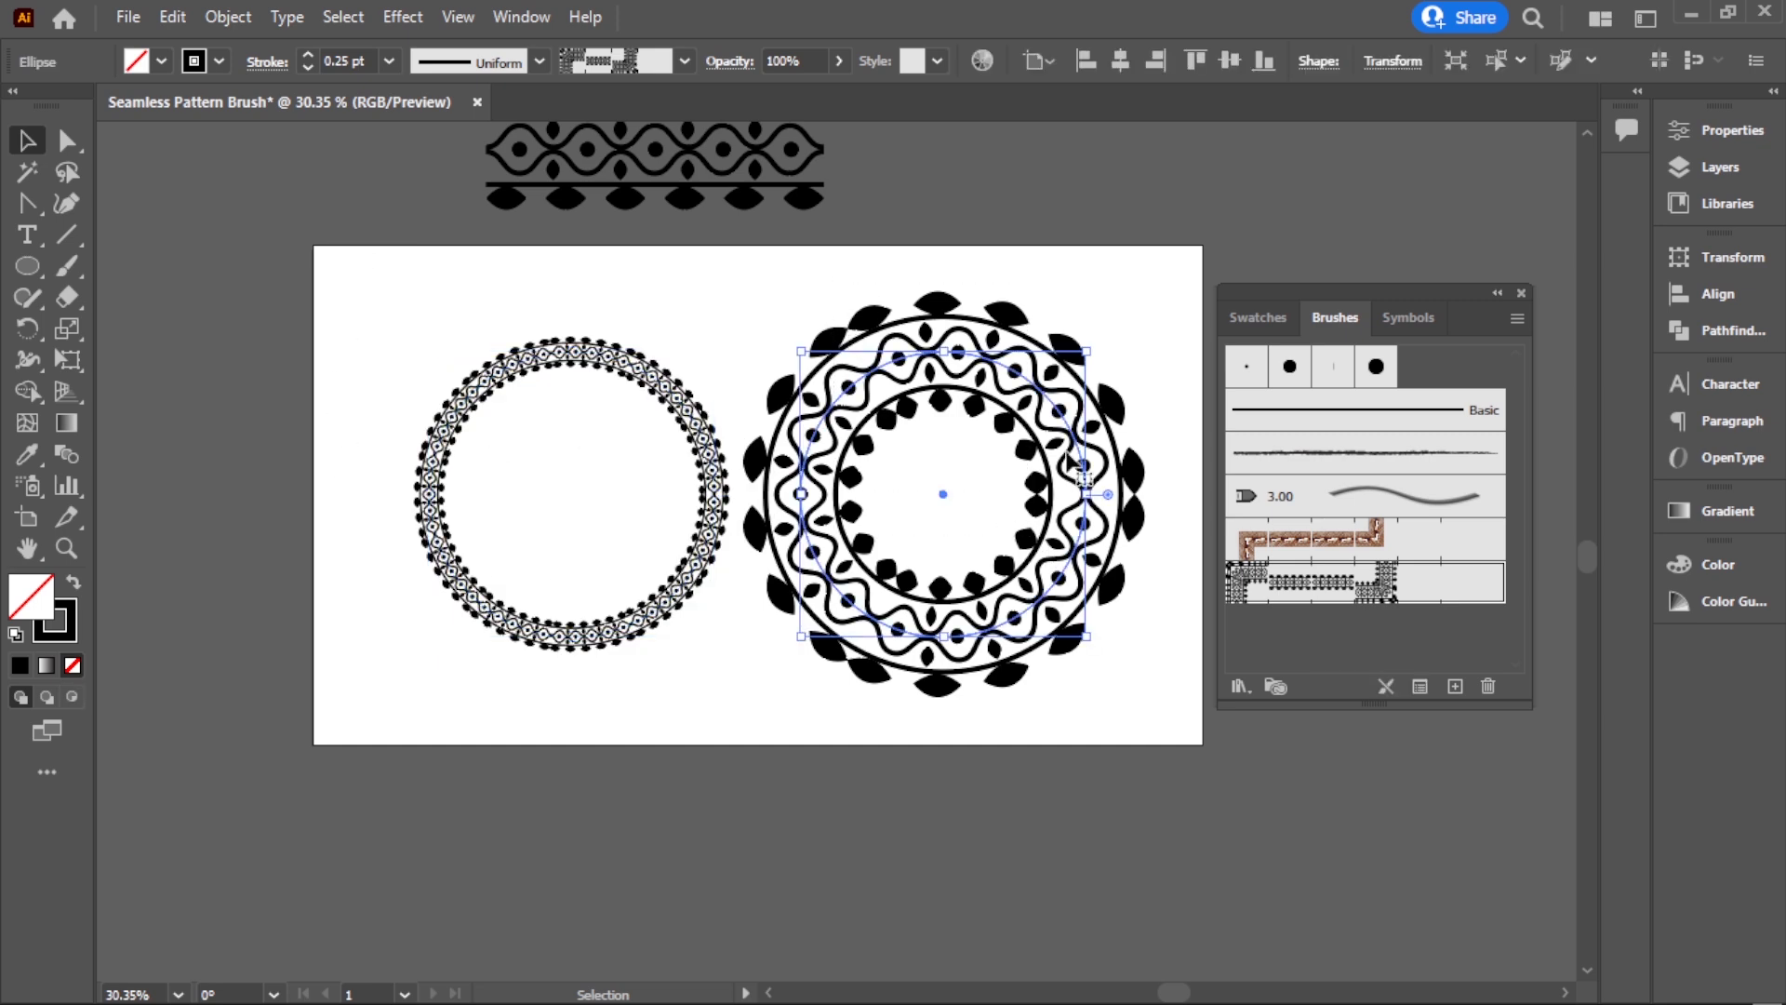
pyautogui.moveTo(1087, 353); pyautogui.dragTo(1060, 379)
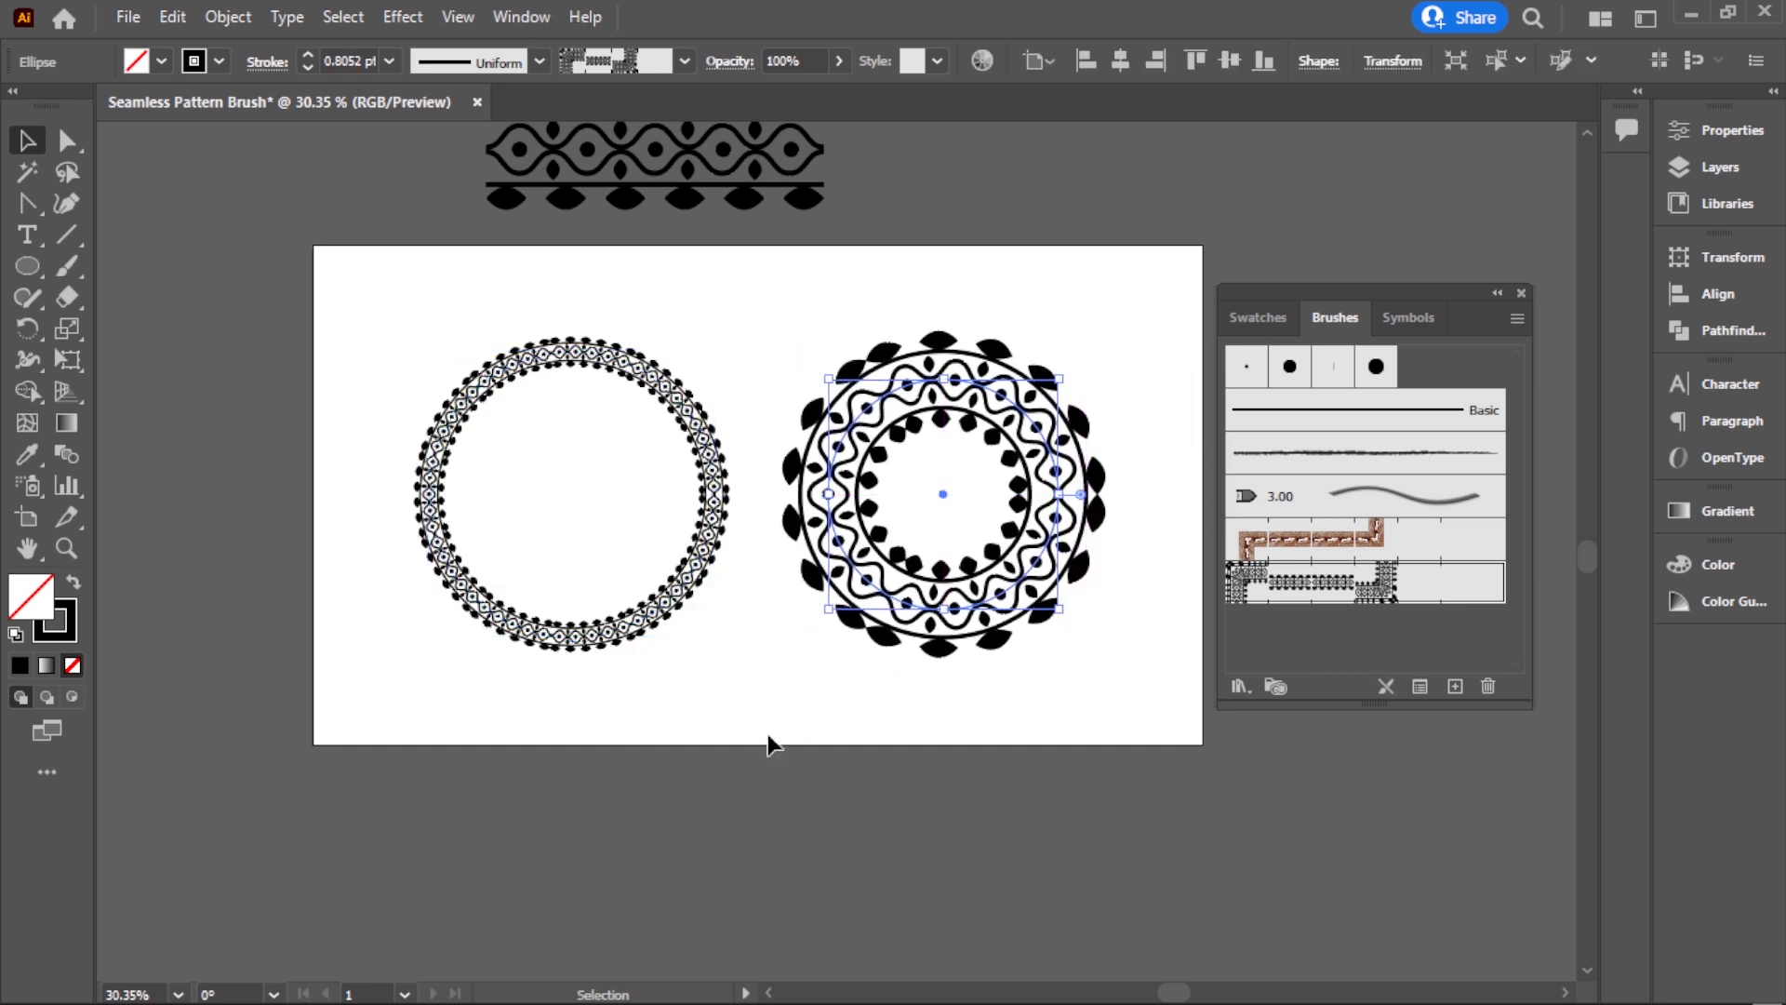
pyautogui.click(768, 734)
pyautogui.moveTo(550, 552); pyautogui.dragTo(731, 629)
pyautogui.click(778, 698)
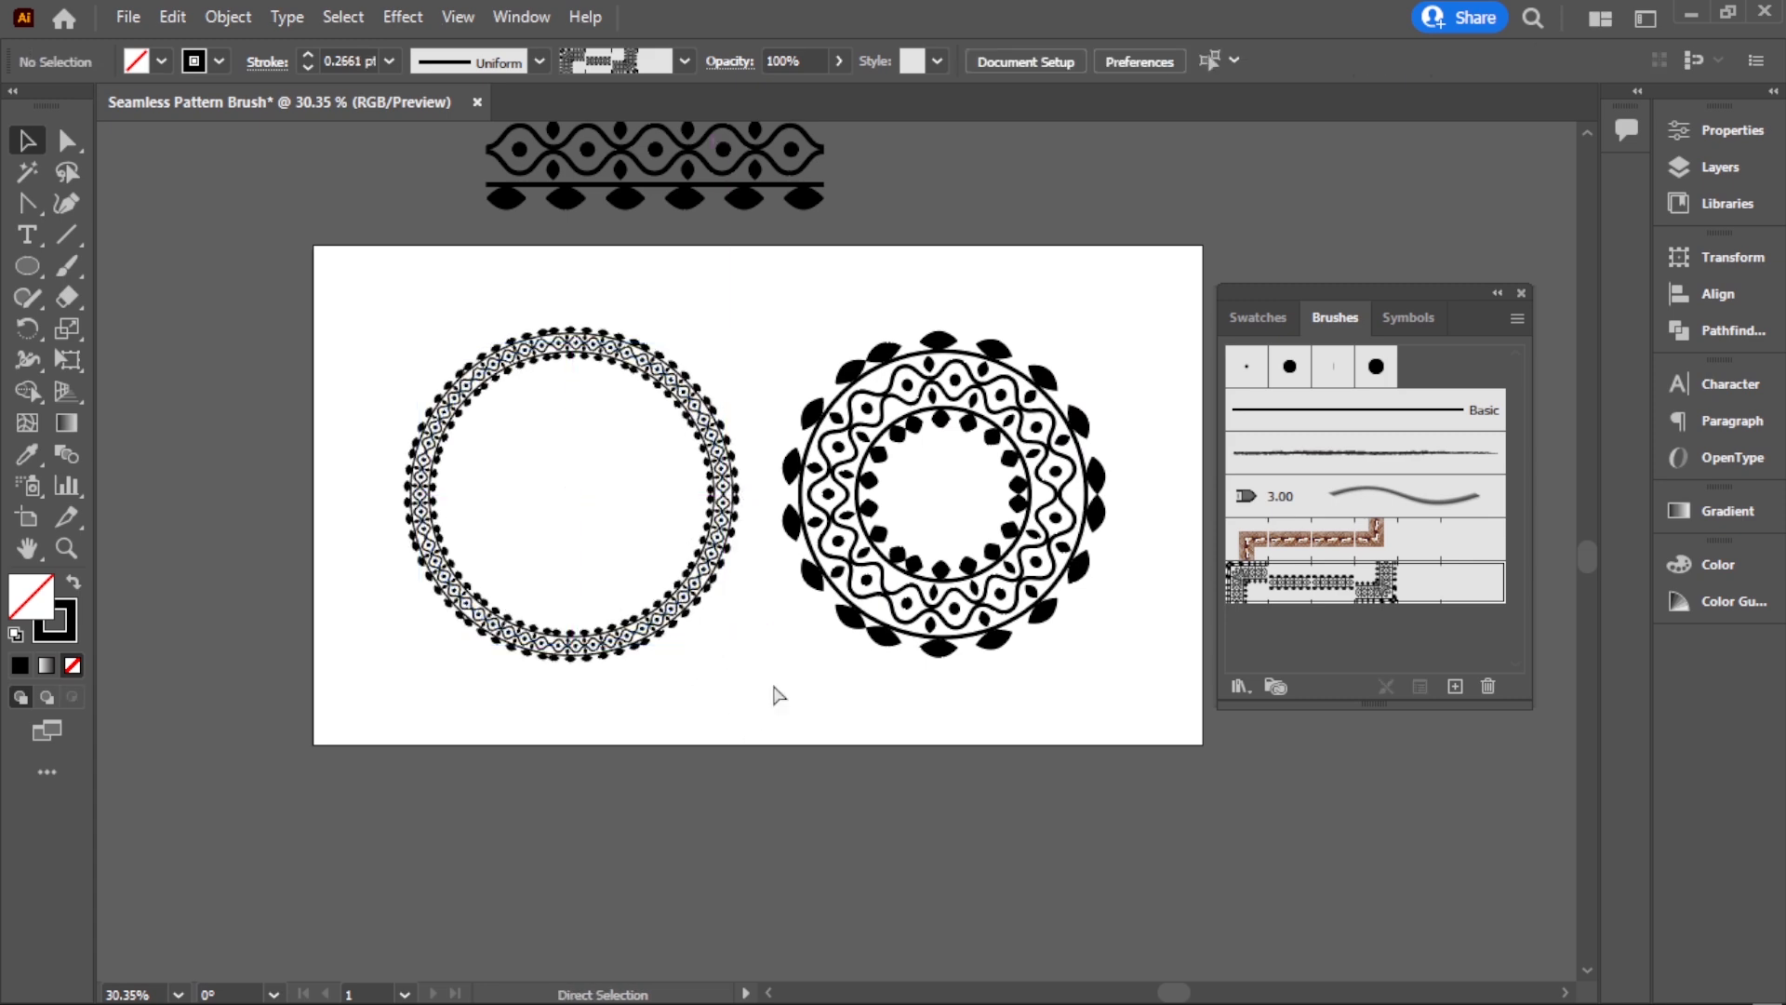
# Step: Dock the floating Swatches, Brushes and Symbols panel group beneath the collapsed Color Guide panel
pyautogui.scroll(3, 843, 497)
pyautogui.scroll(1, 955, 599)
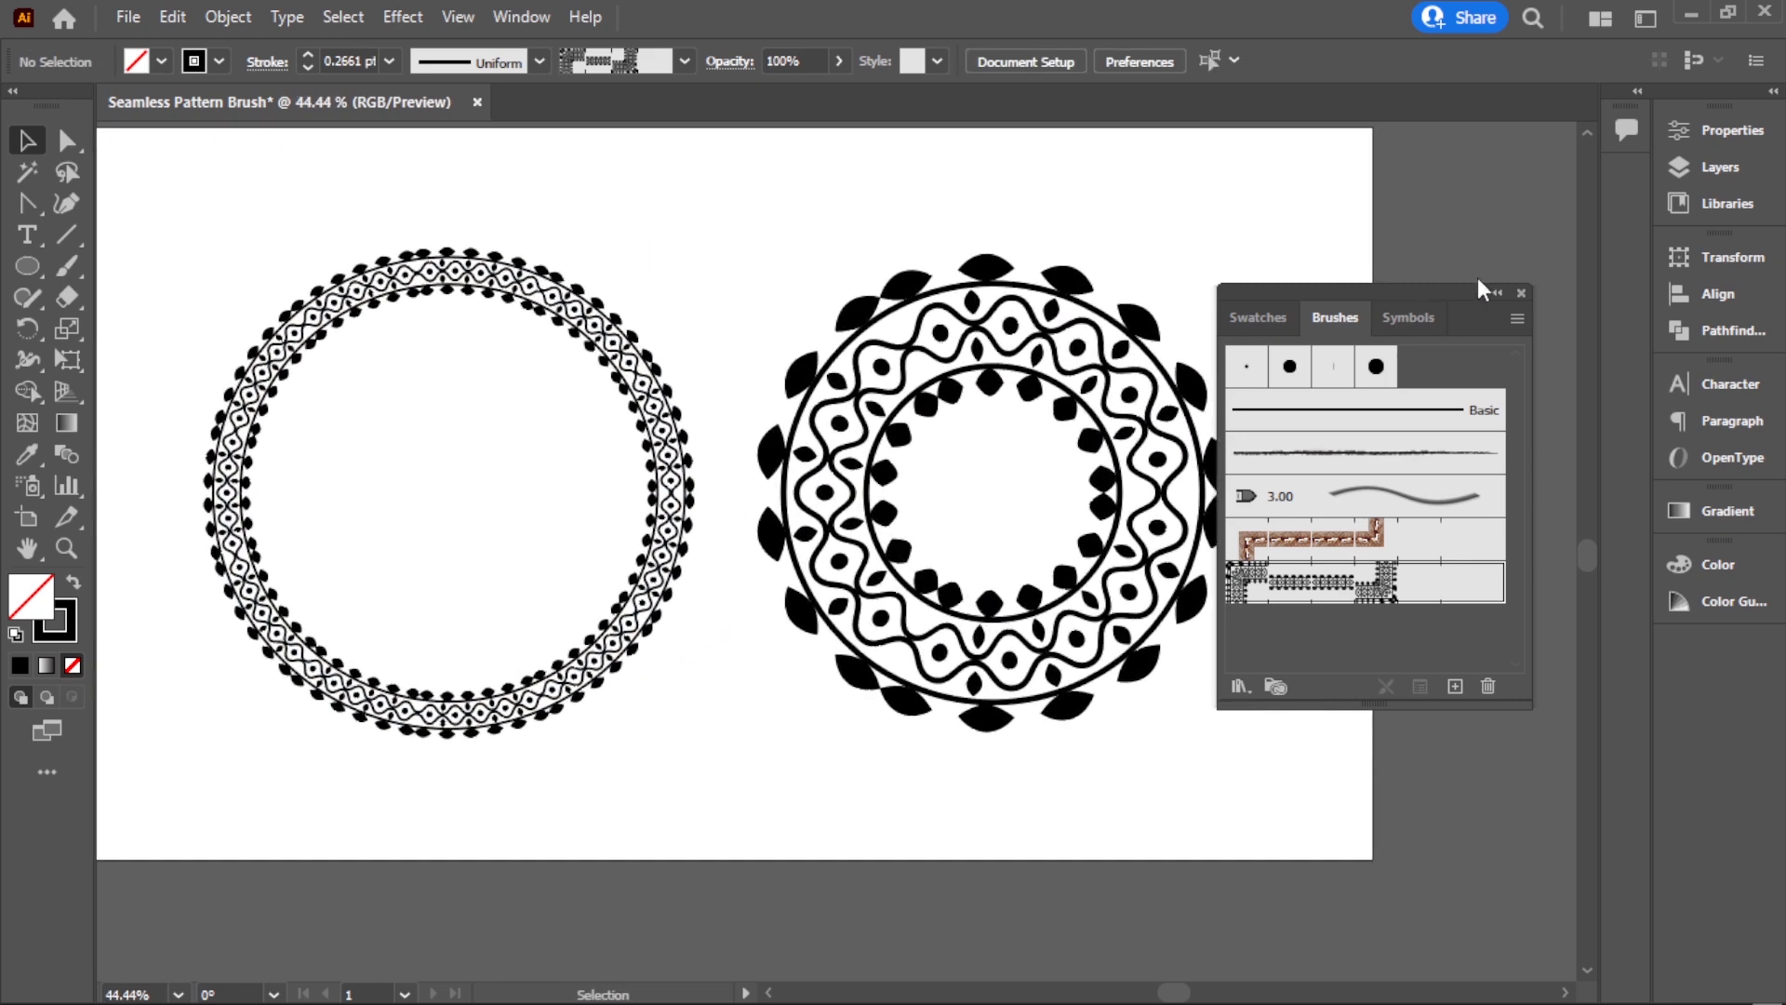
pyautogui.moveTo(1504, 300)
pyautogui.mouseDown()
pyautogui.moveTo(1596, 614)
pyautogui.moveTo(1750, 735)
pyautogui.moveTo(1721, 735)
pyautogui.mouseUp()
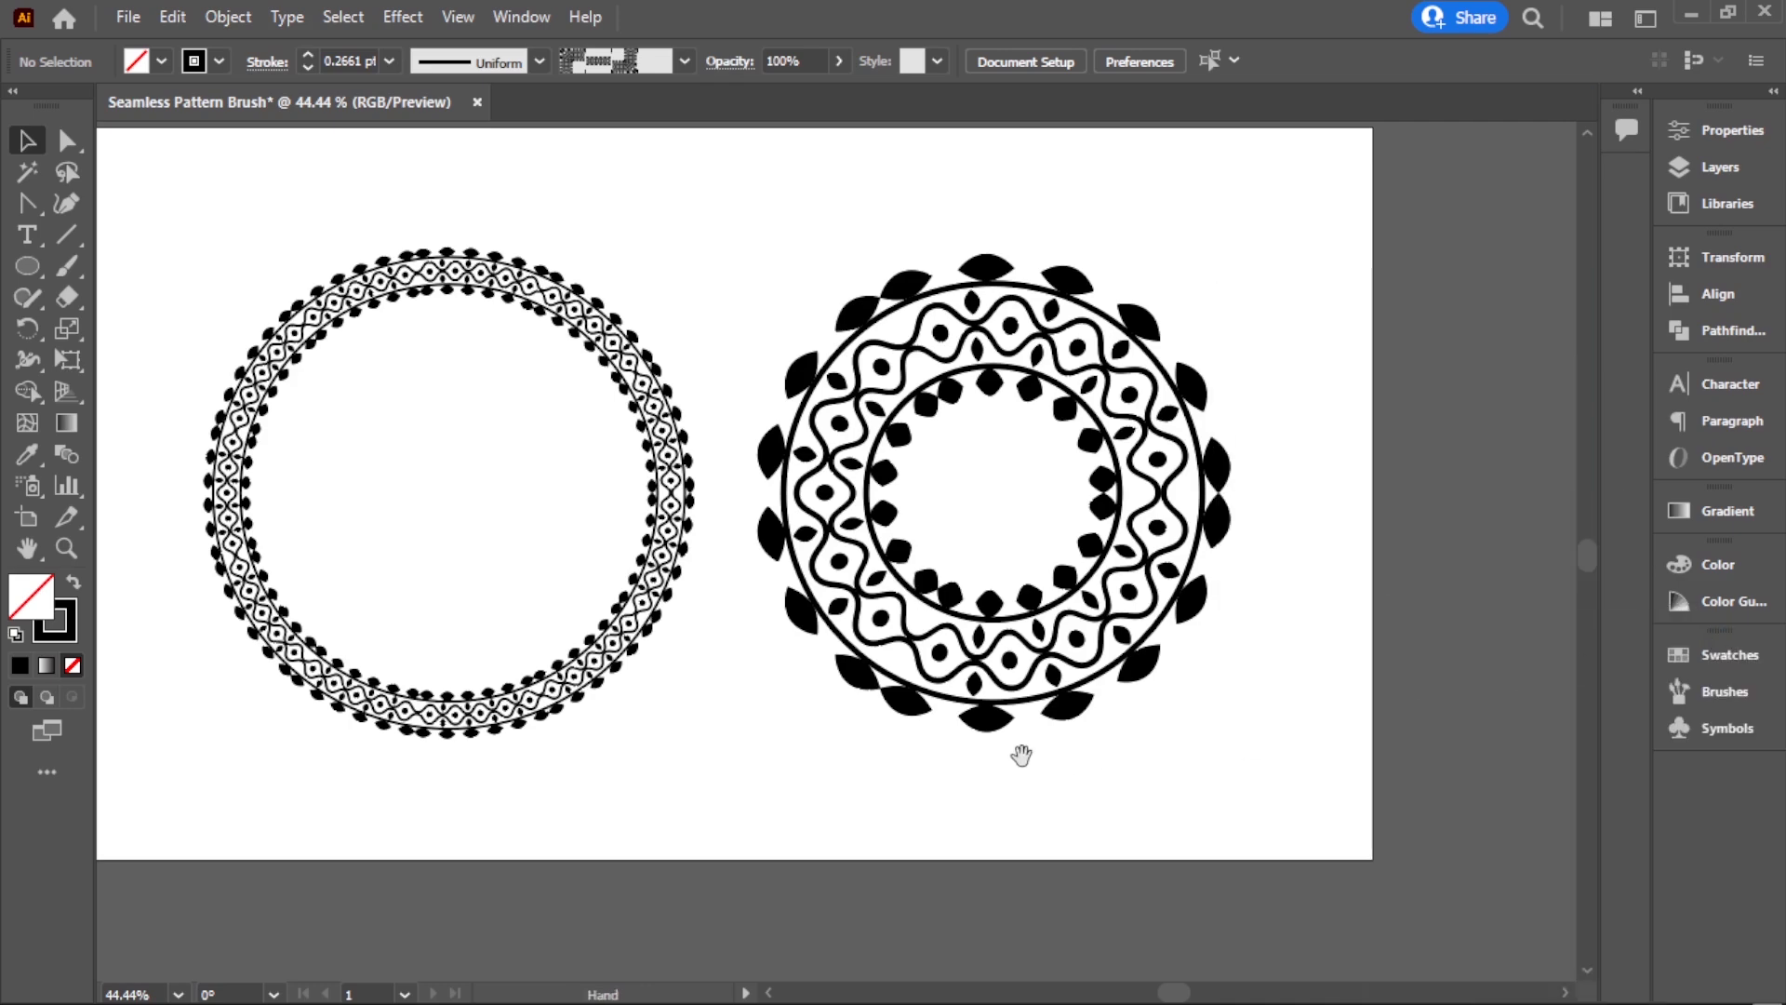
# Step: Expand the appearance of both patterned circles to turn their brush strokes into filled shapes
pyautogui.moveTo(1033, 765); pyautogui.dragTo(1236, 809)
pyautogui.scroll(2, 1236, 812)
pyautogui.moveTo(416, 377); pyautogui.dragTo(1210, 605)
pyautogui.click(226, 19)
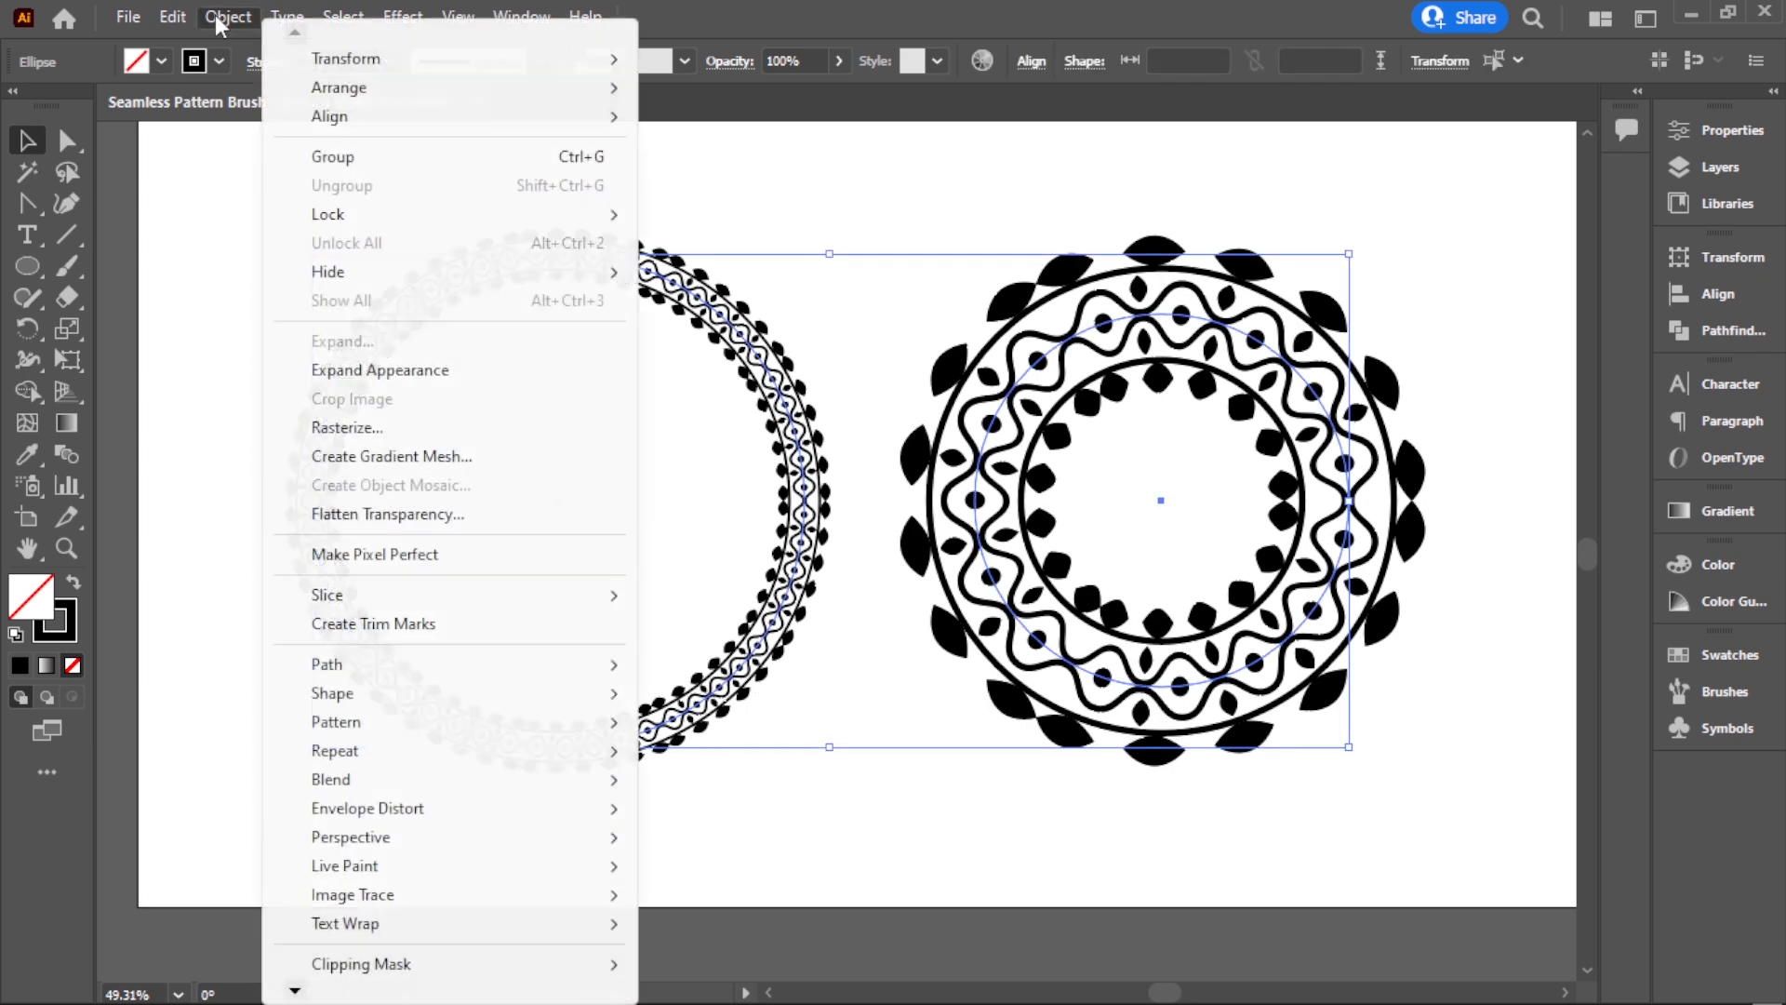
pyautogui.click(357, 371)
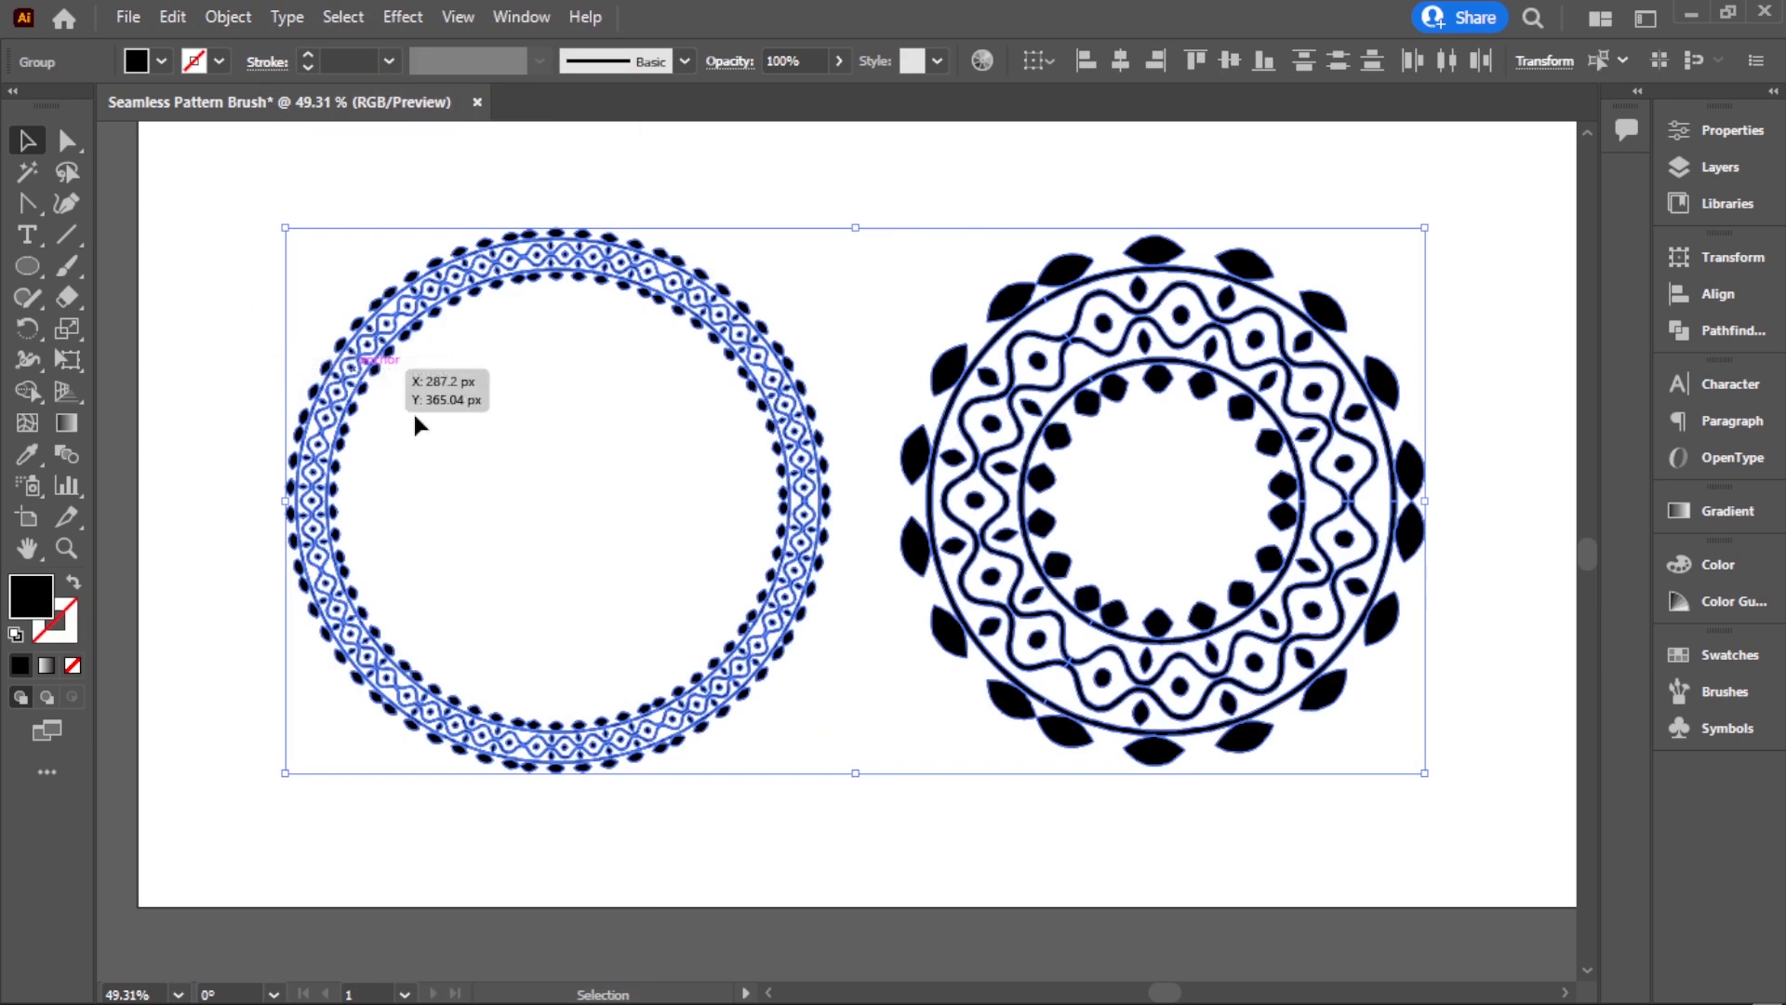
pyautogui.click(849, 705)
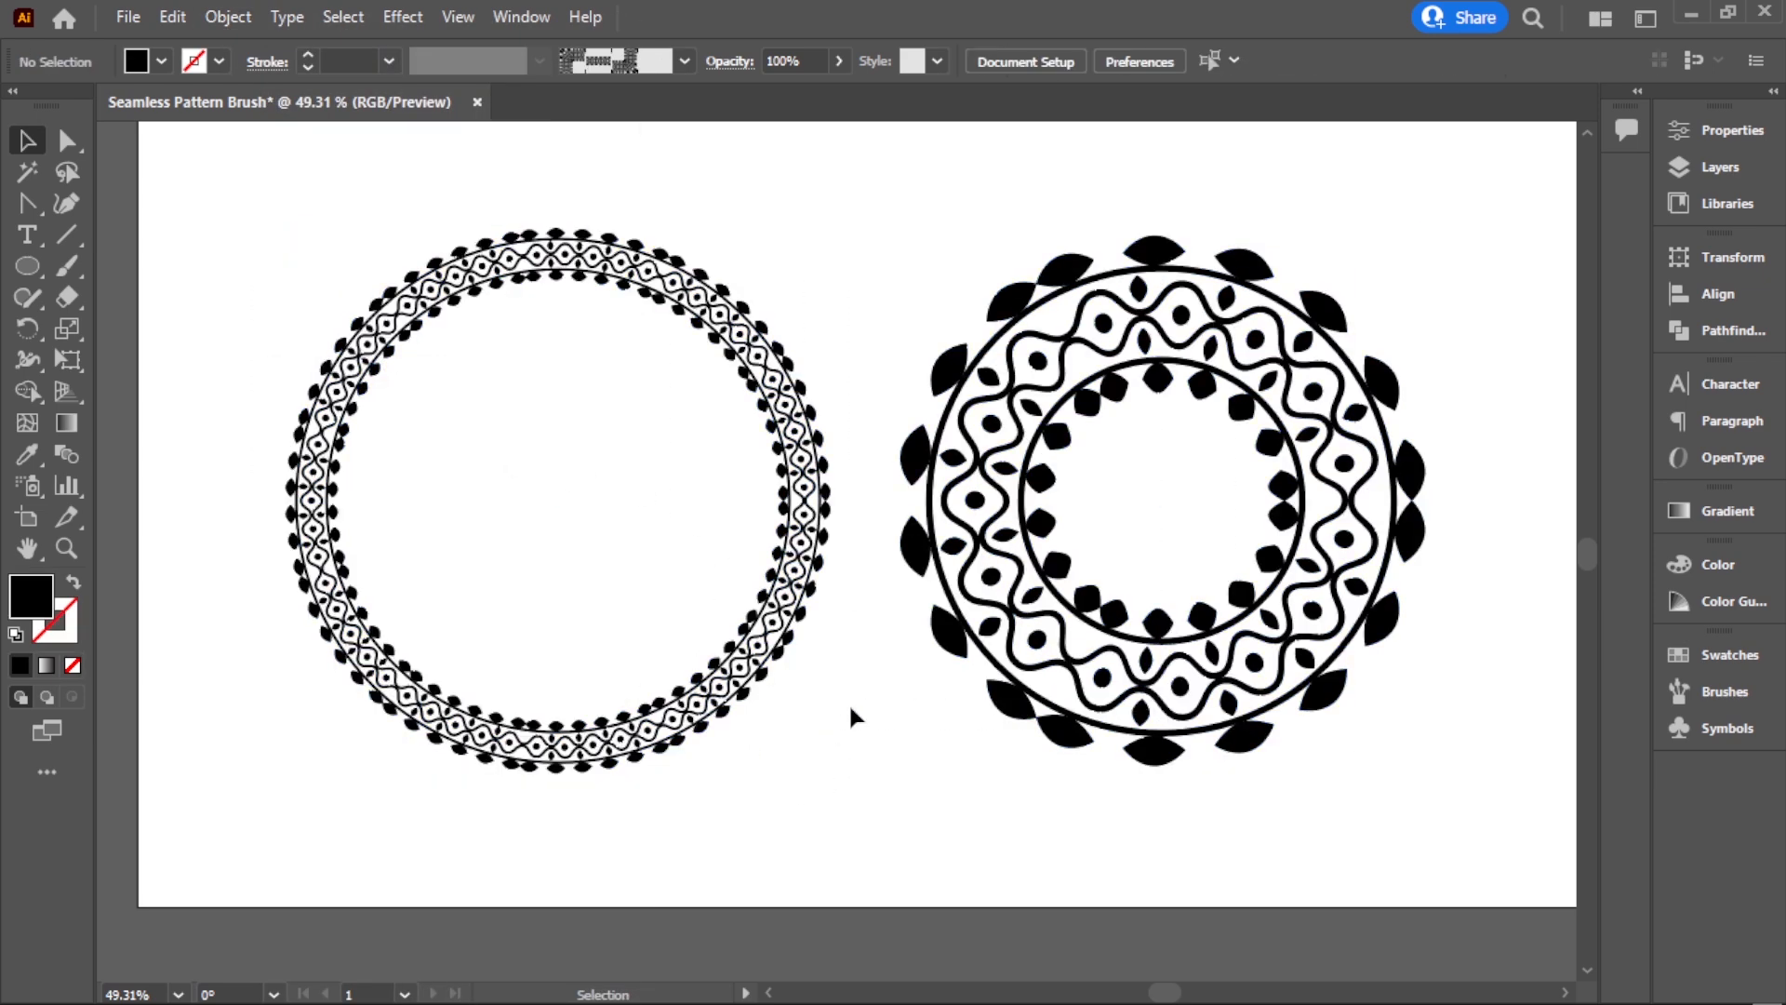
# Step: Try a red and a green (R=57 G=181 B=74) fill on the right expanded ring and return it to black
pyautogui.click(1115, 400)
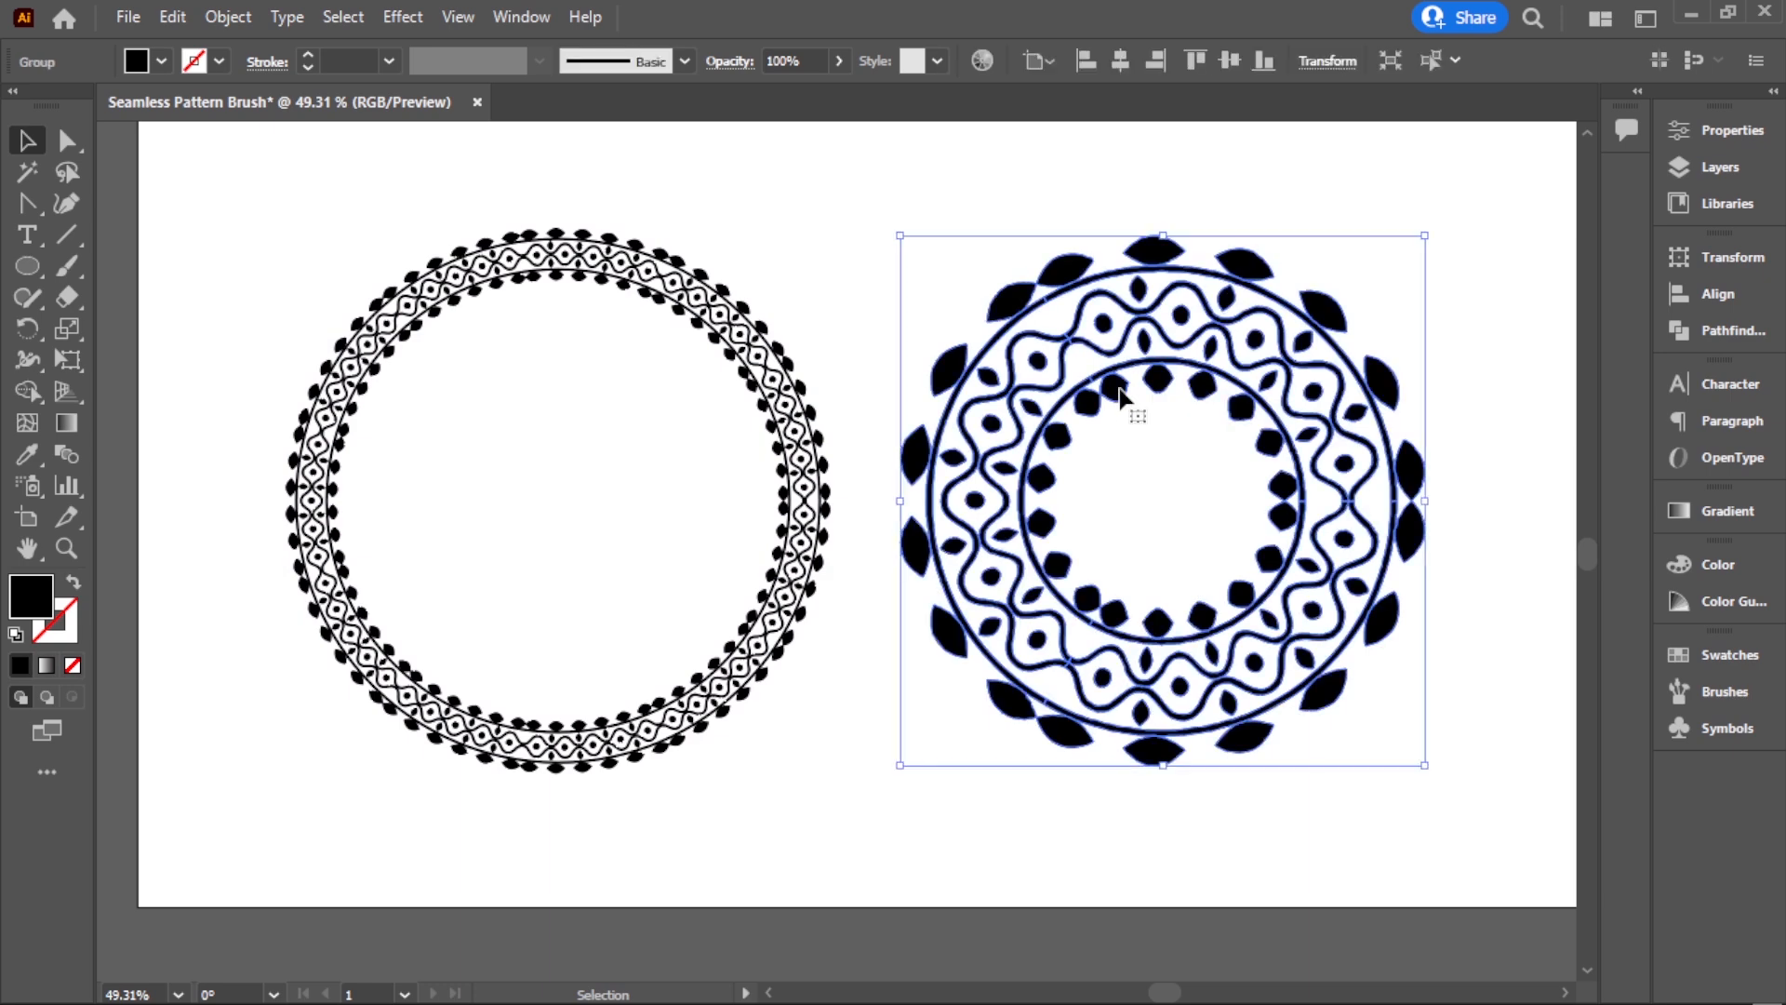
pyautogui.click(162, 62)
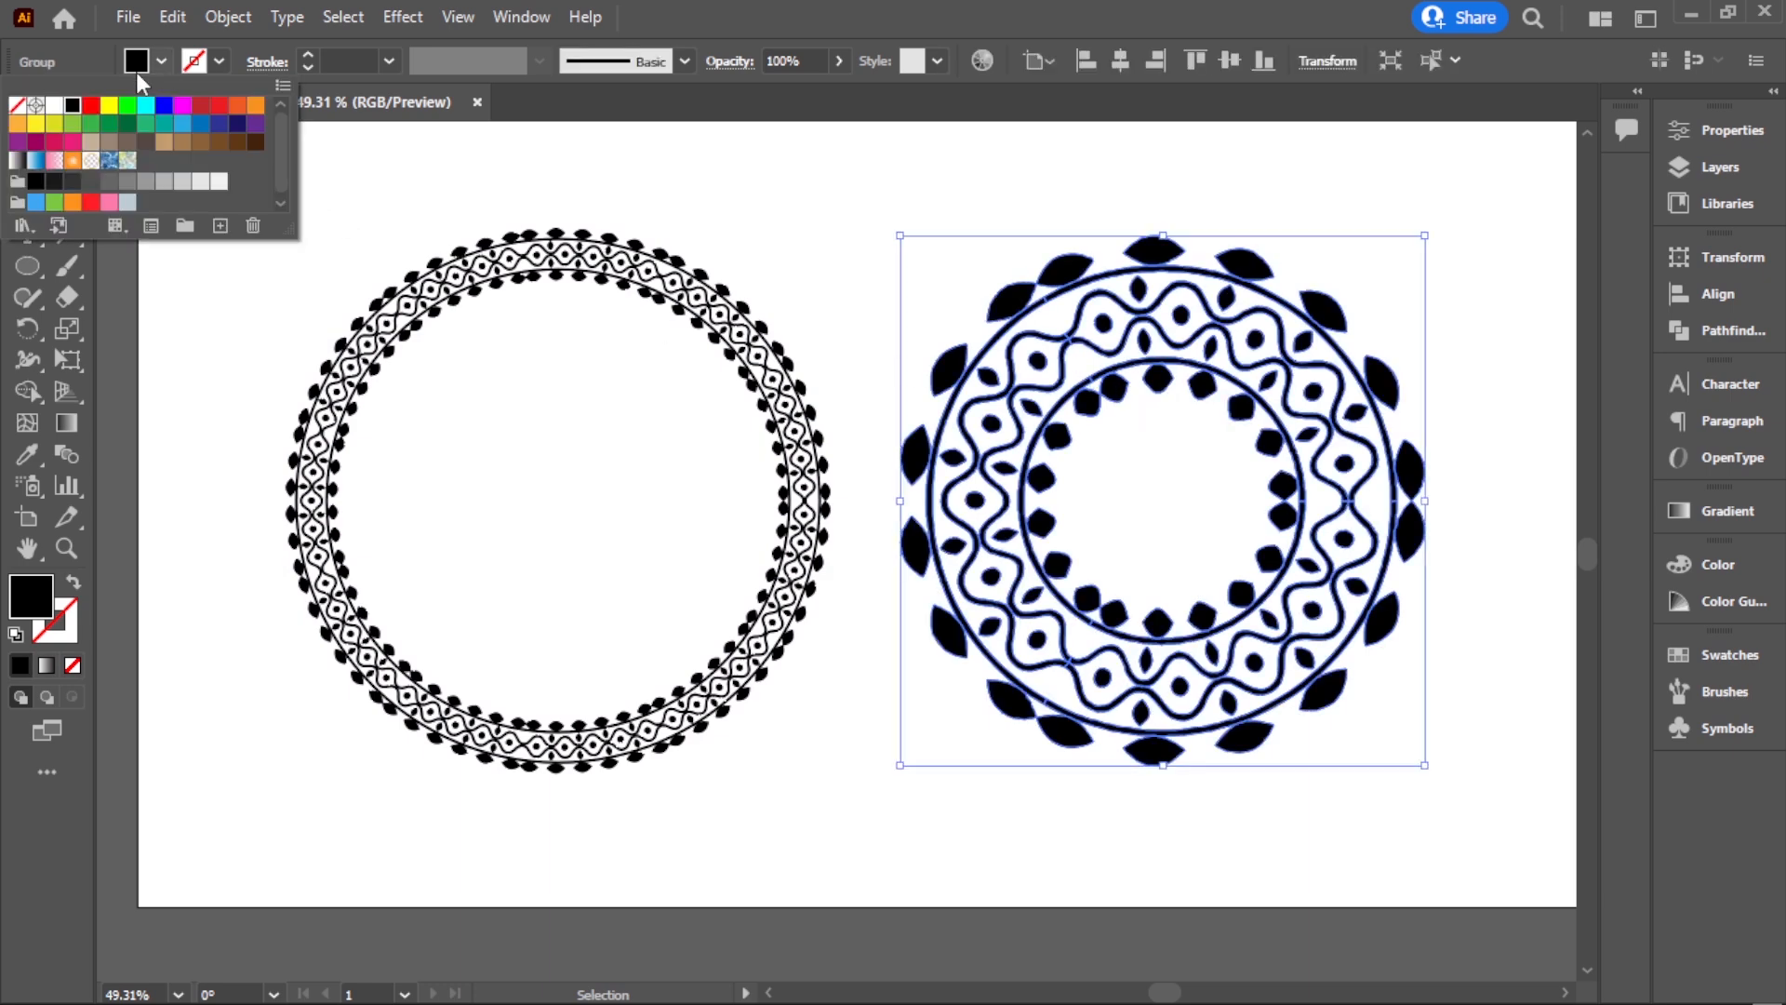
pyautogui.click(91, 106)
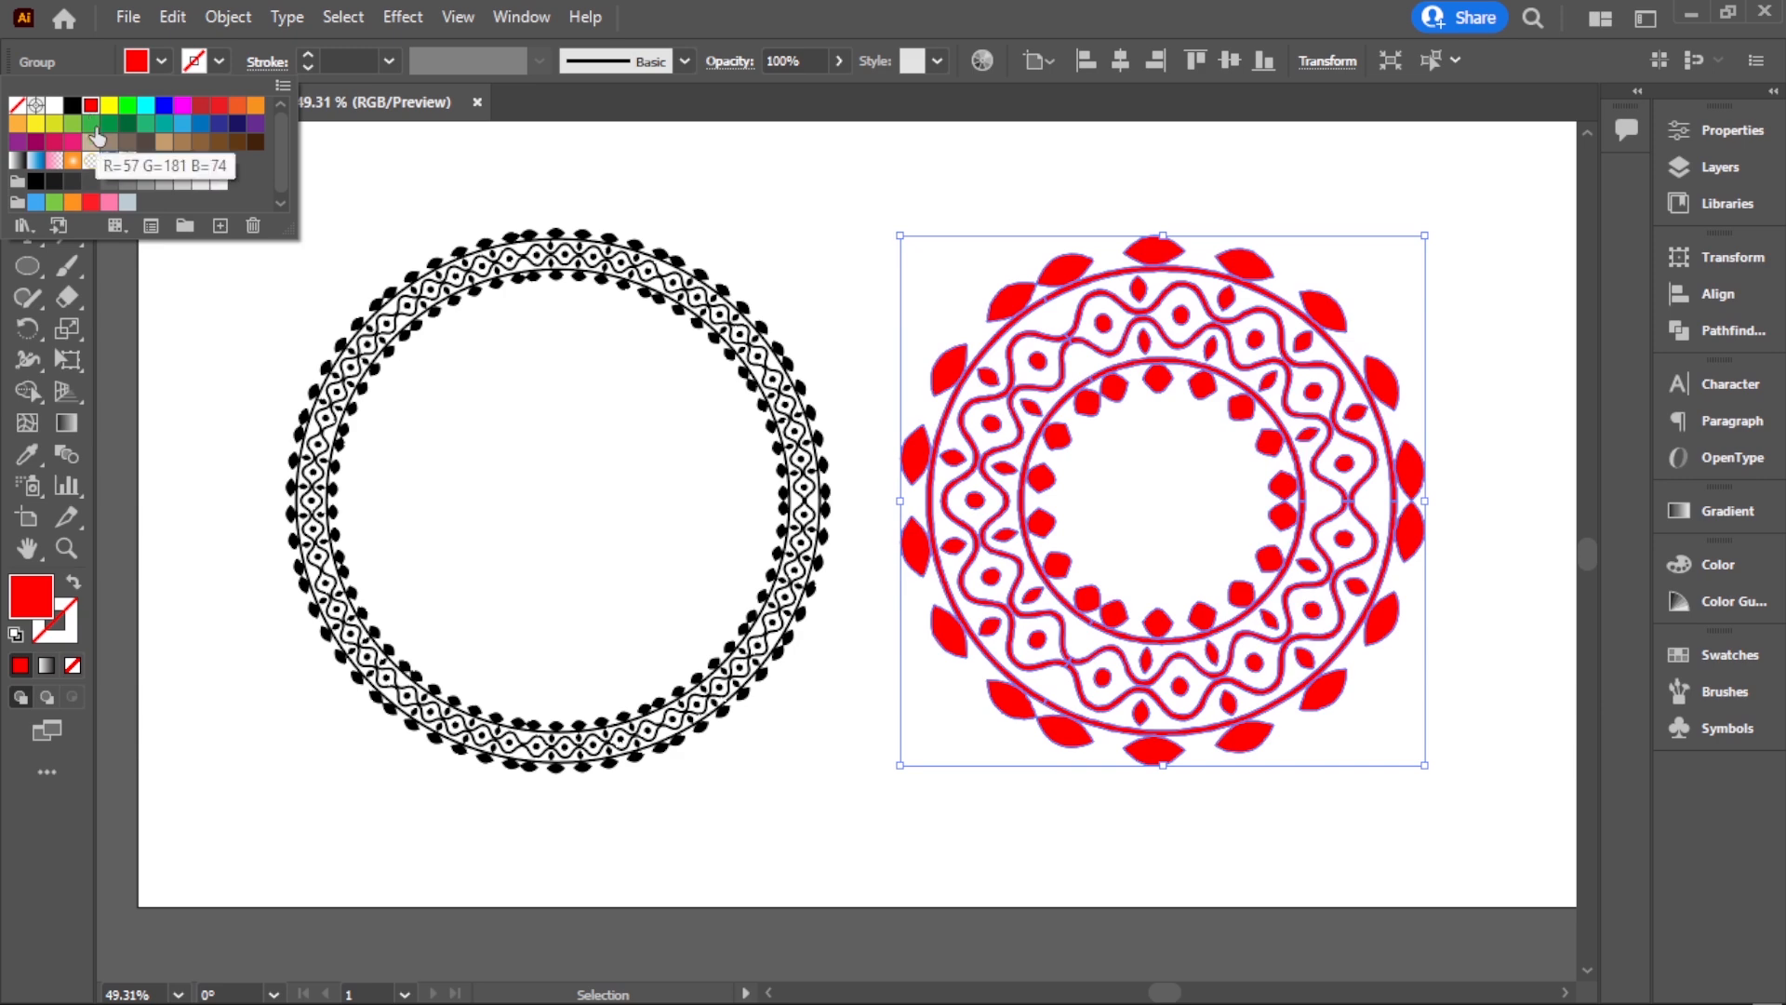
pyautogui.click(91, 124)
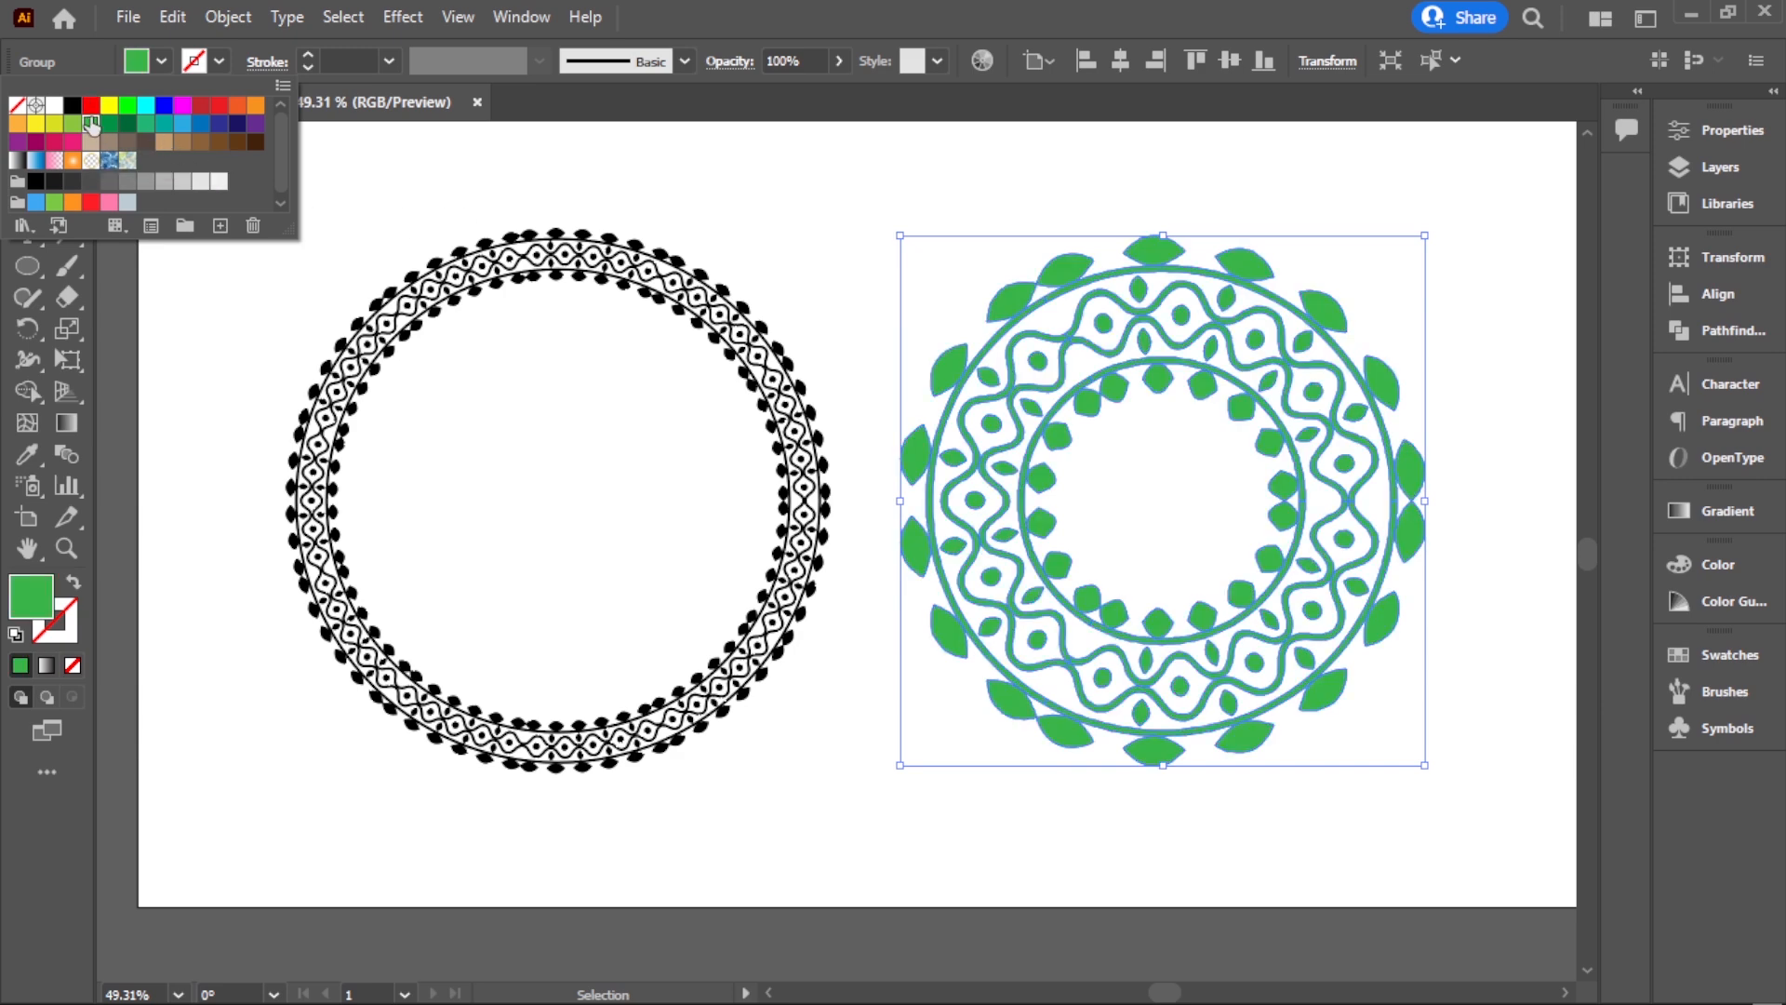
pyautogui.click(72, 105)
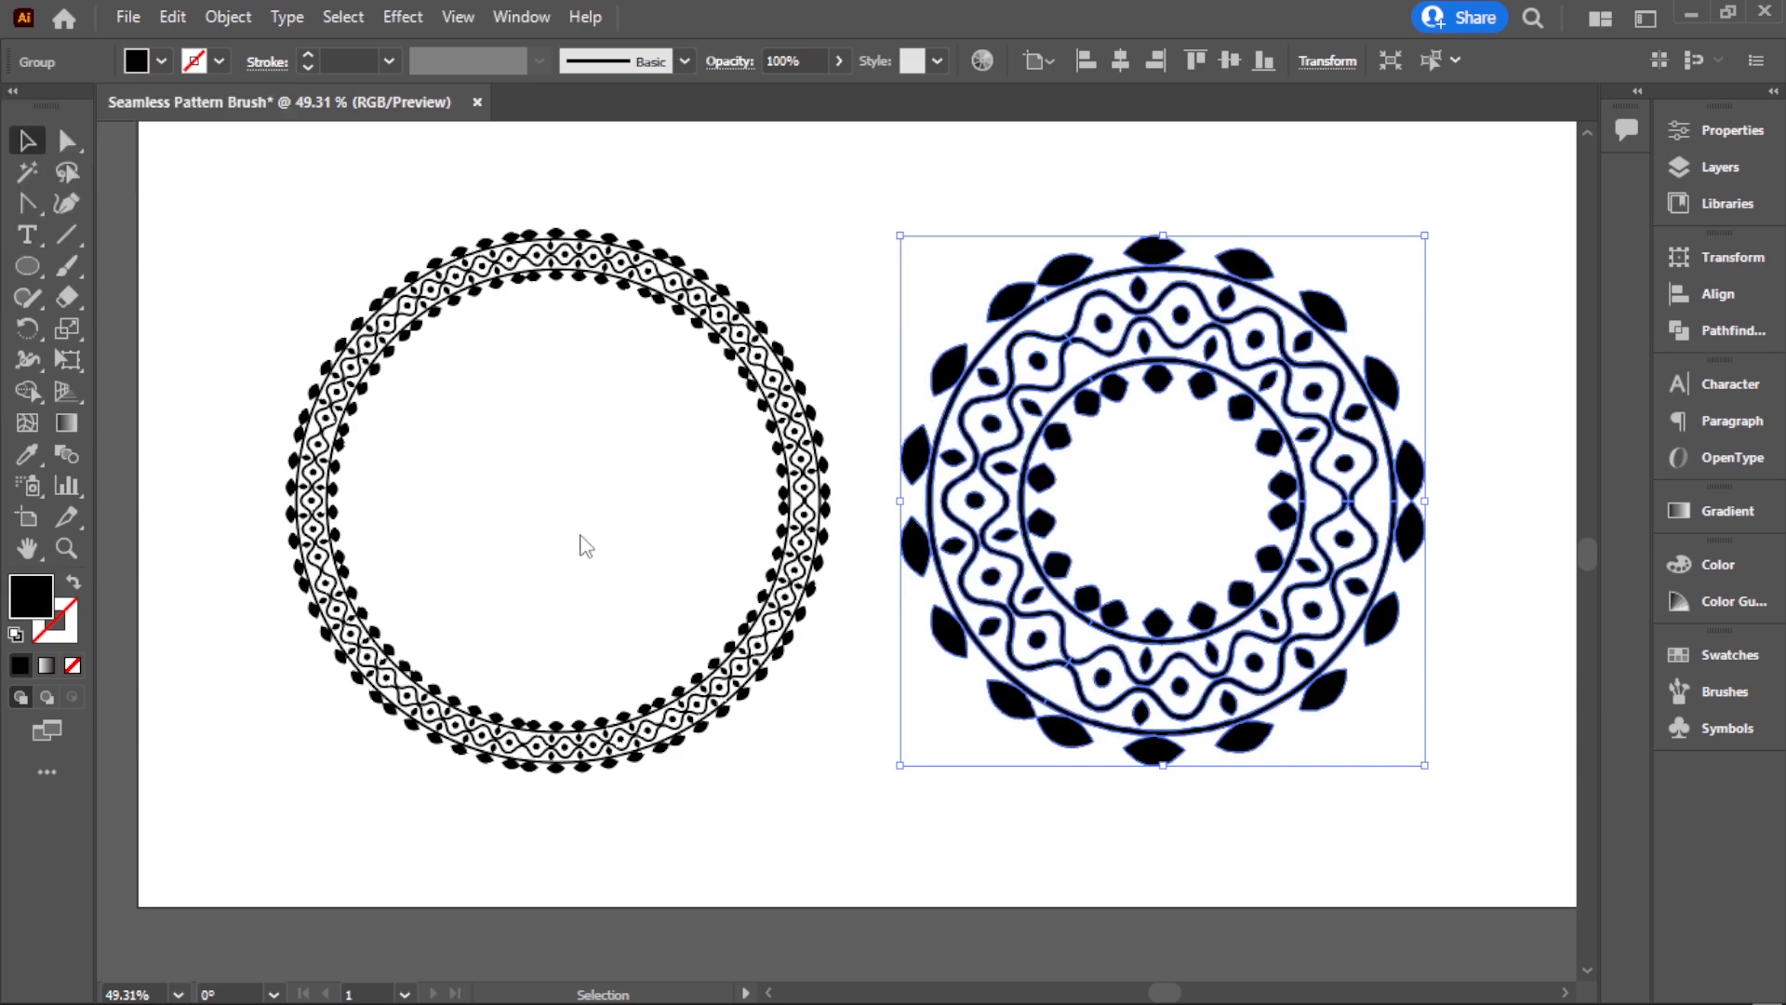
# Step: Try a blue fill on the left expanded ring and return it to black
pyautogui.click(546, 449)
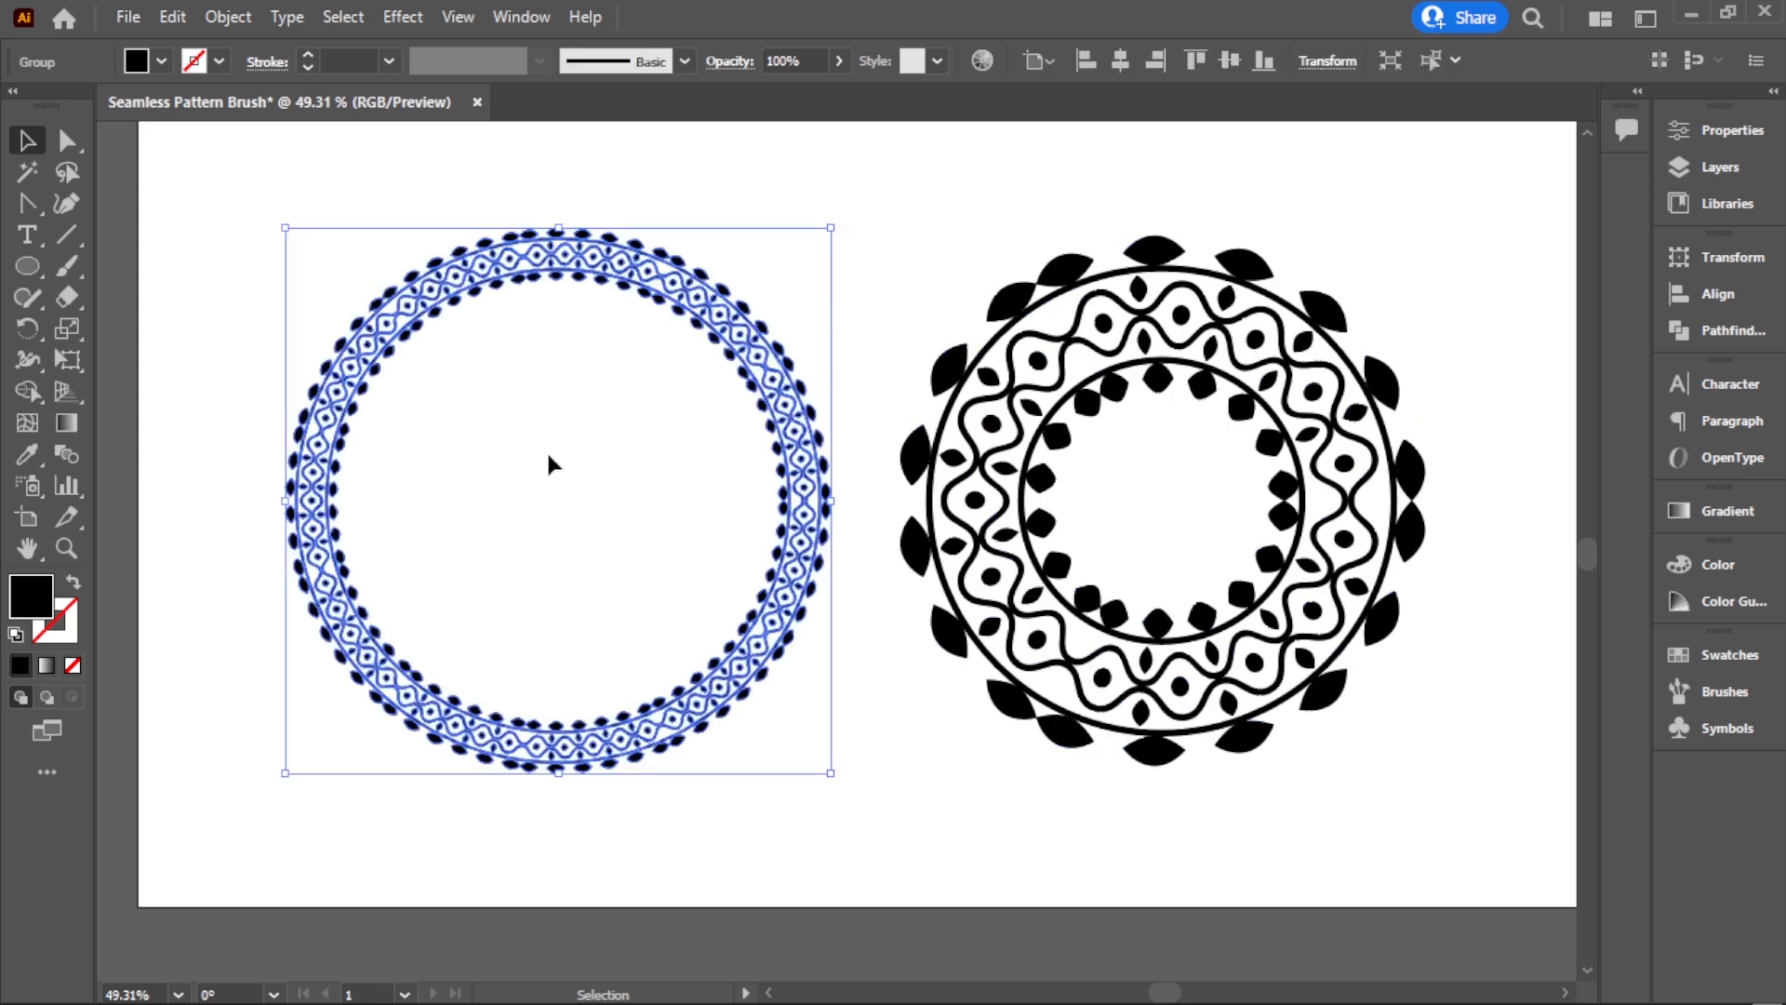
pyautogui.click(160, 63)
pyautogui.click(182, 105)
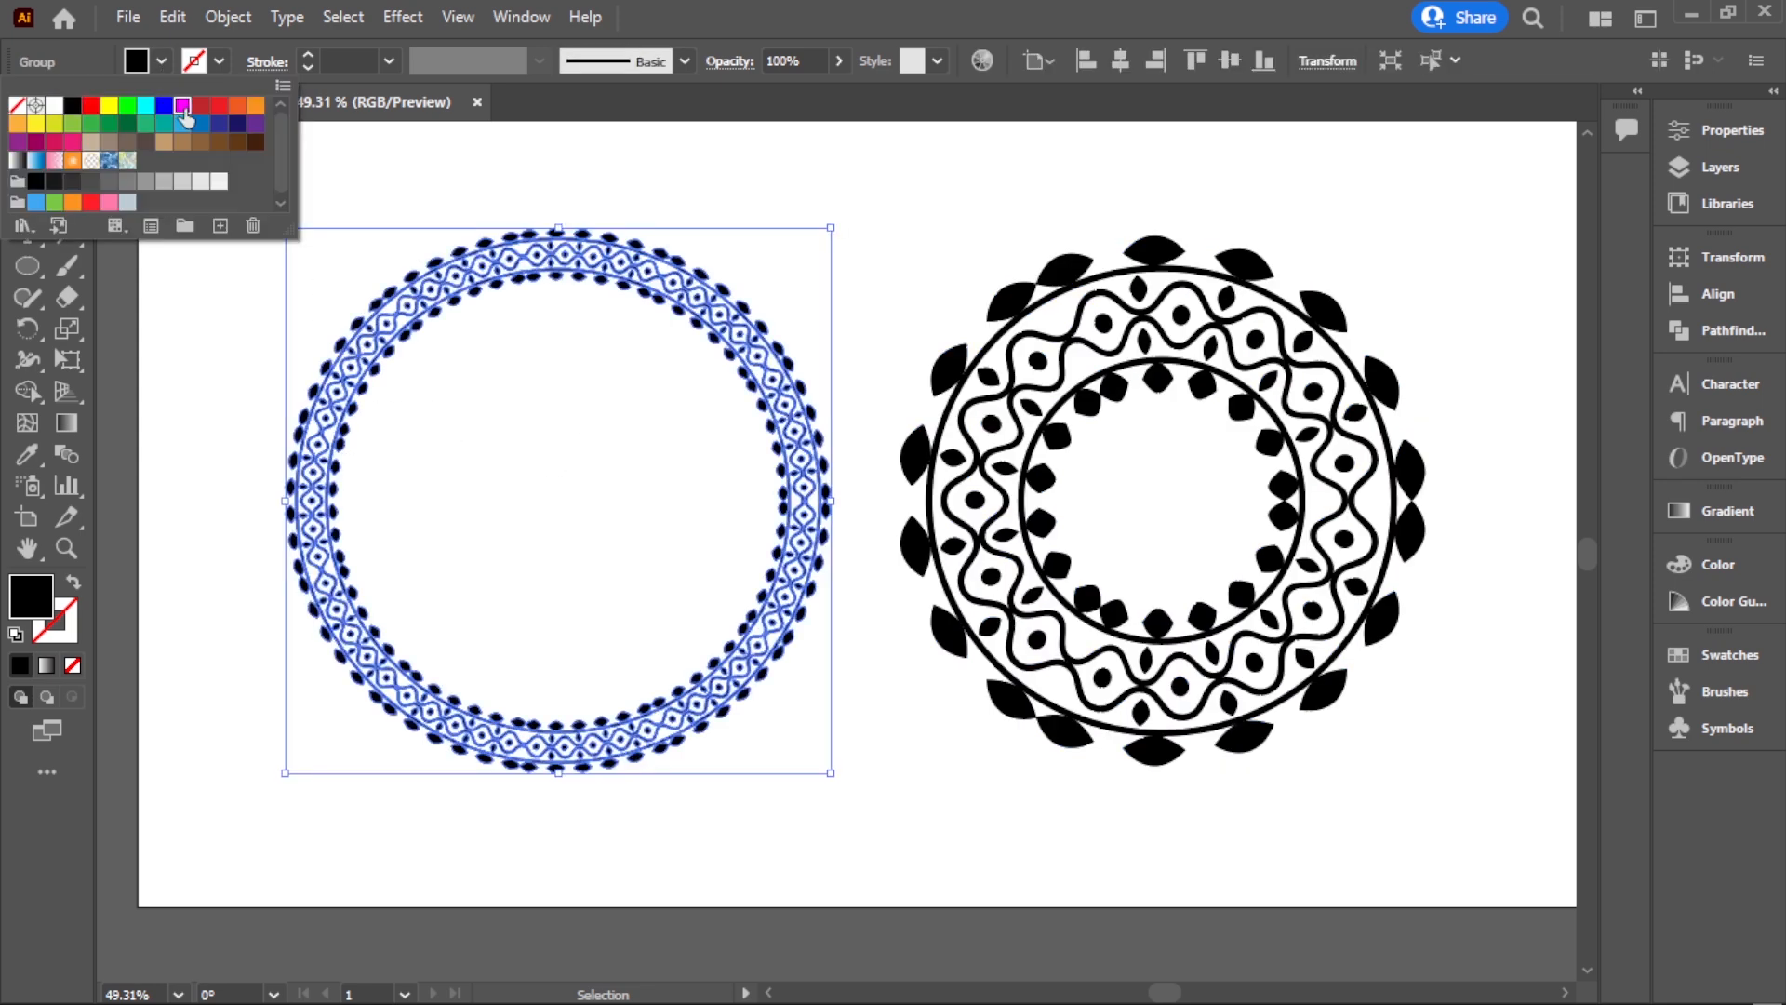
pyautogui.click(201, 123)
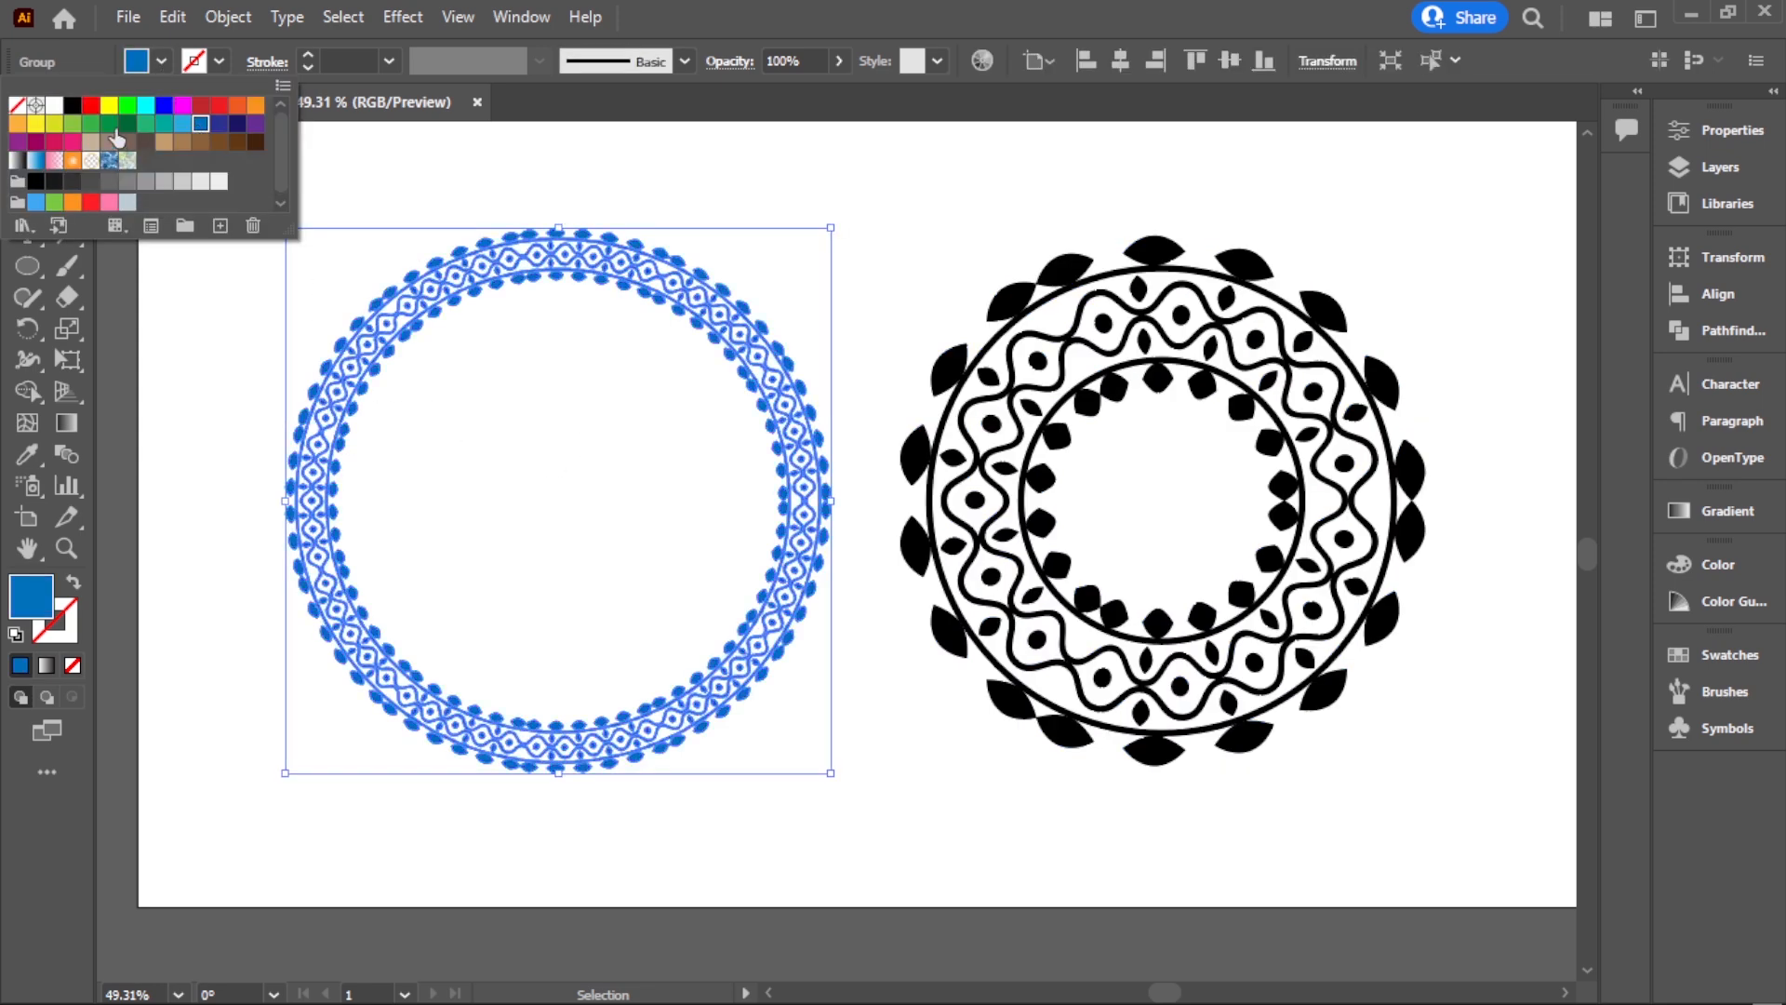
pyautogui.click(74, 105)
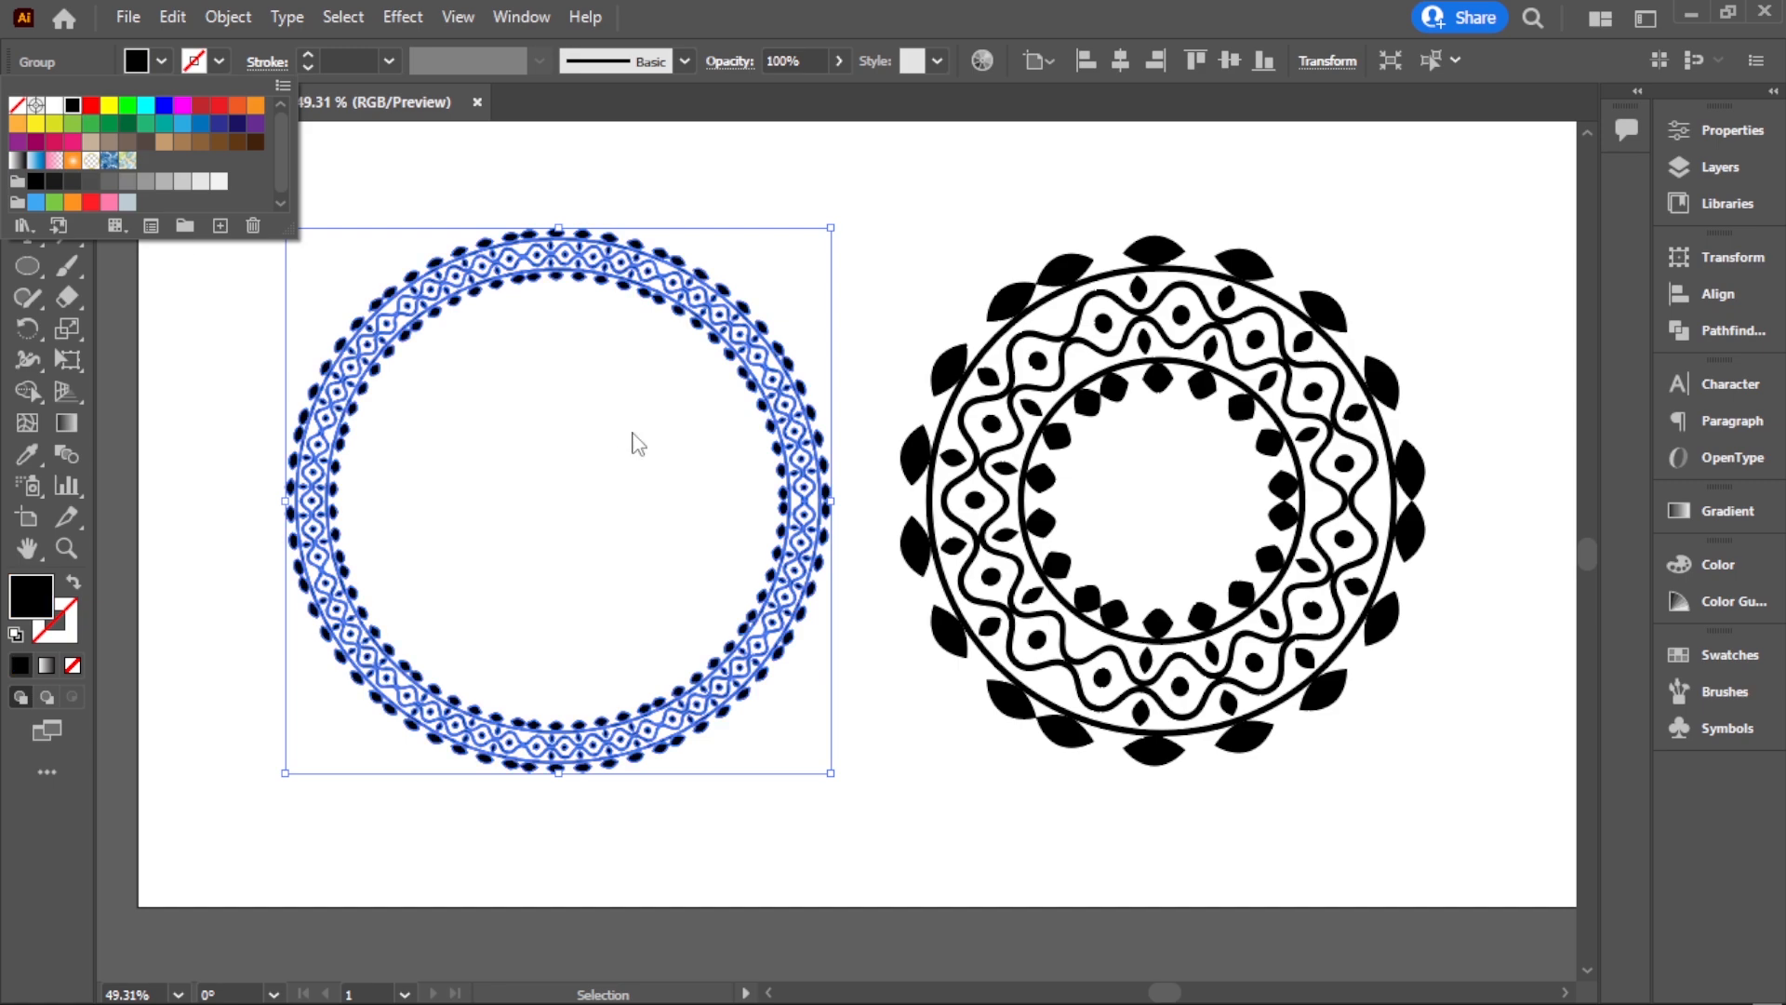
pyautogui.click(622, 427)
pyautogui.click(622, 427)
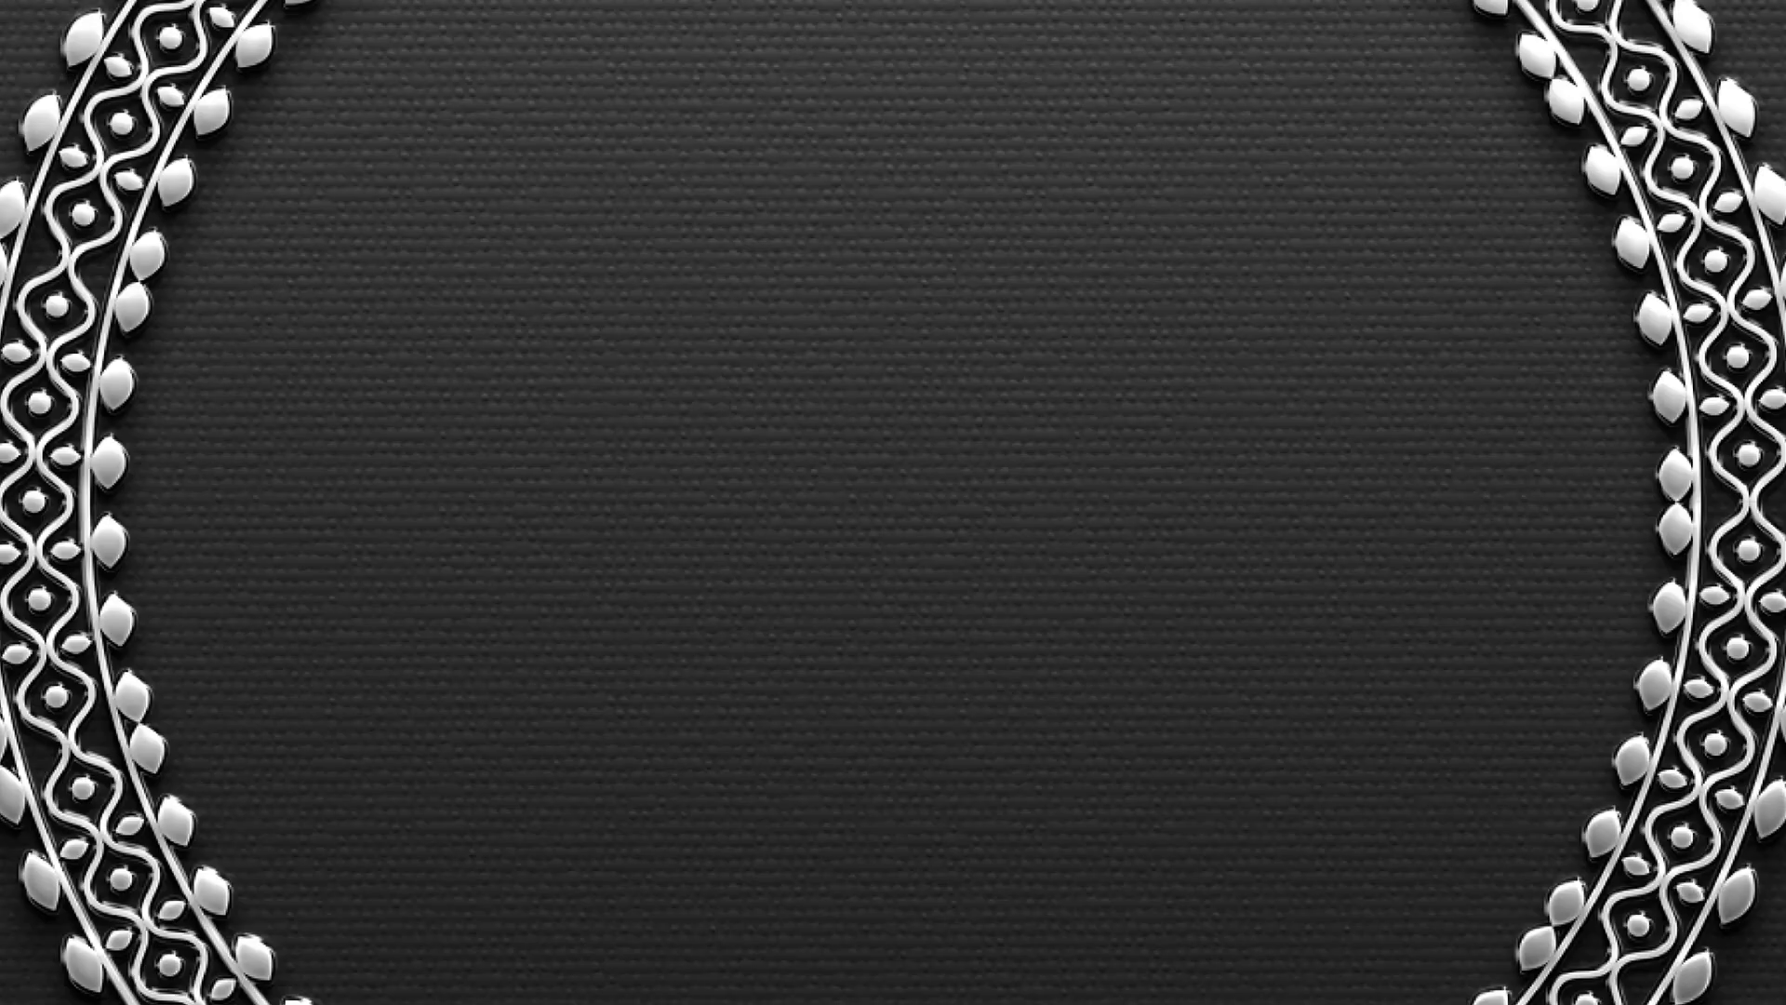